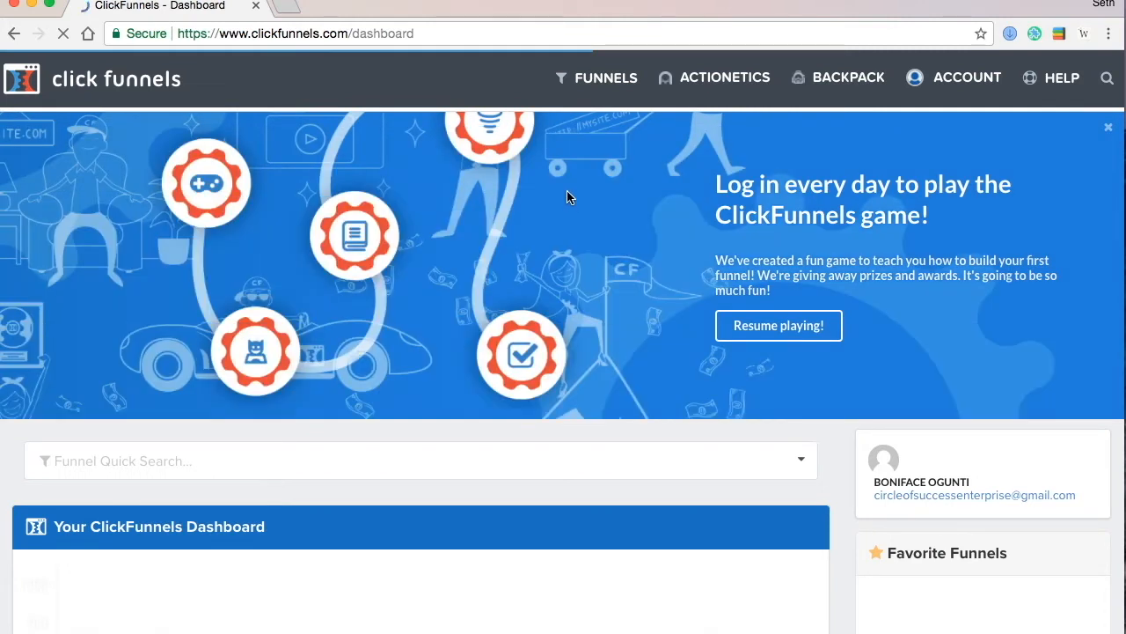
- Open the Munchies Giveaway funnel from Browse Funnels and select its Quiz step's page URL
{"action": "left_click", "coordinate": [592, 81]}
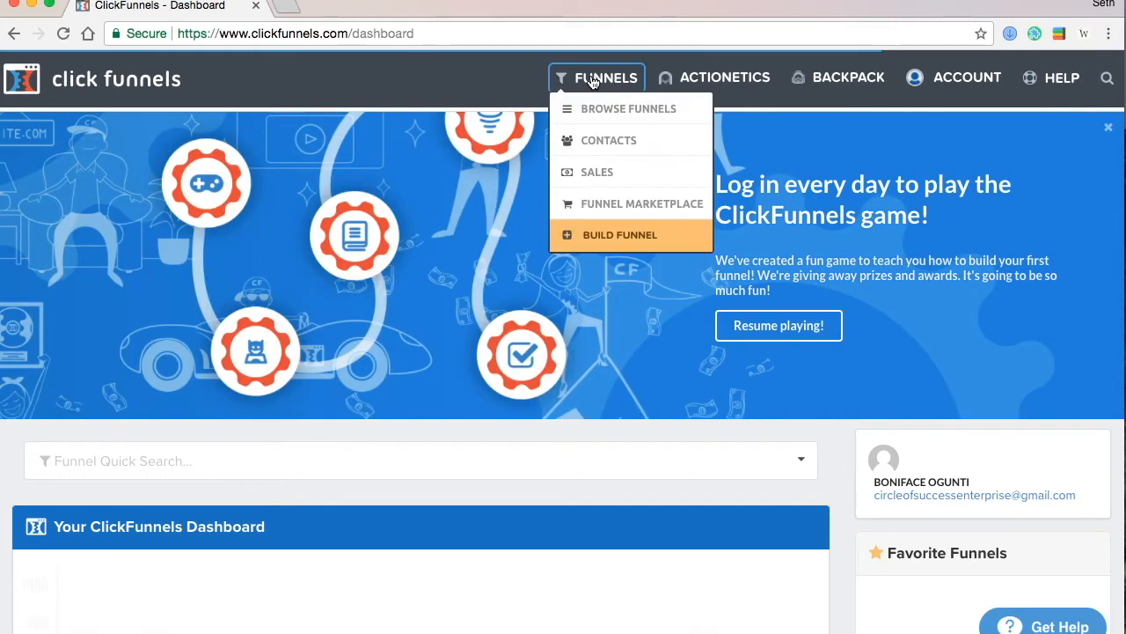
{"action": "left_click", "coordinate": [583, 112]}
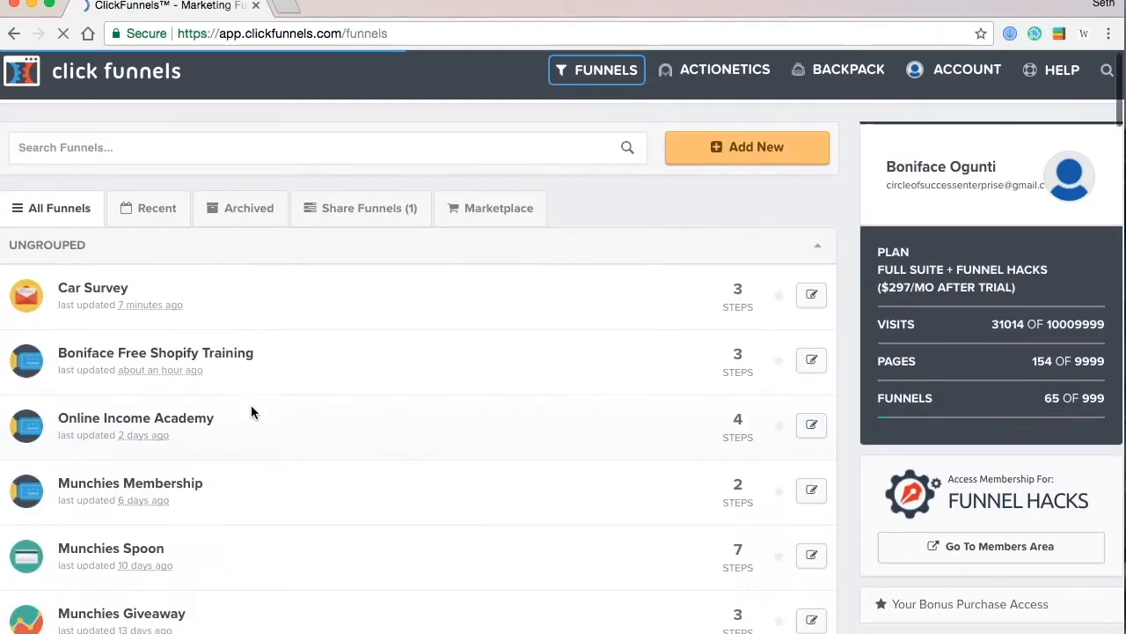
{"action": "scroll", "coordinate": [251, 410], "scroll_direction": "down", "scroll_amount": 5}
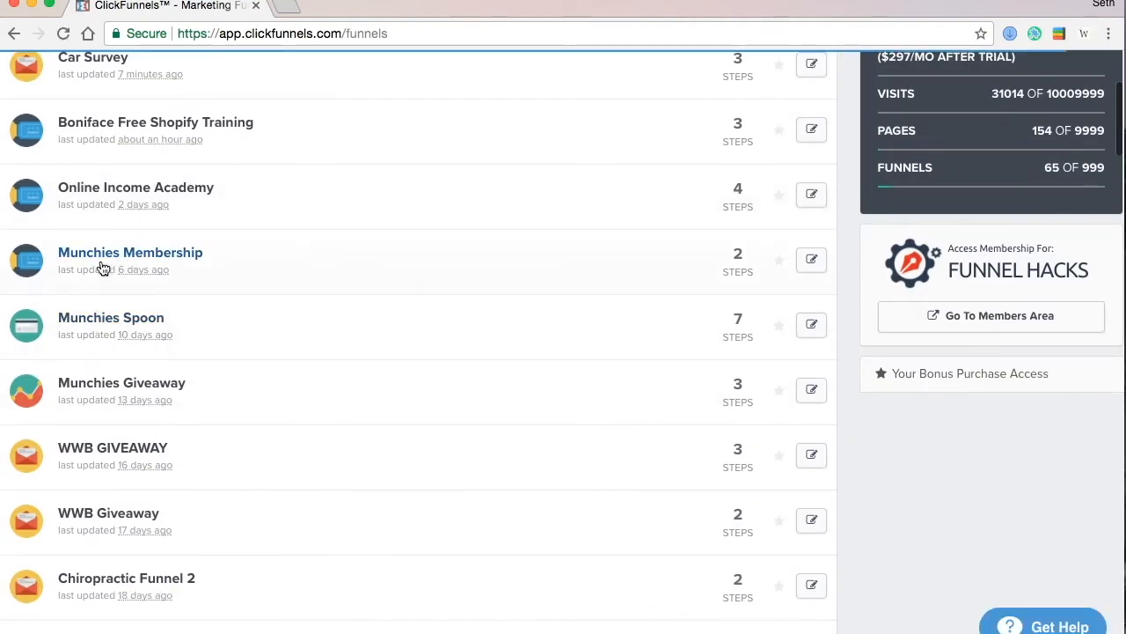
{"action": "left_click", "coordinate": [121, 387]}
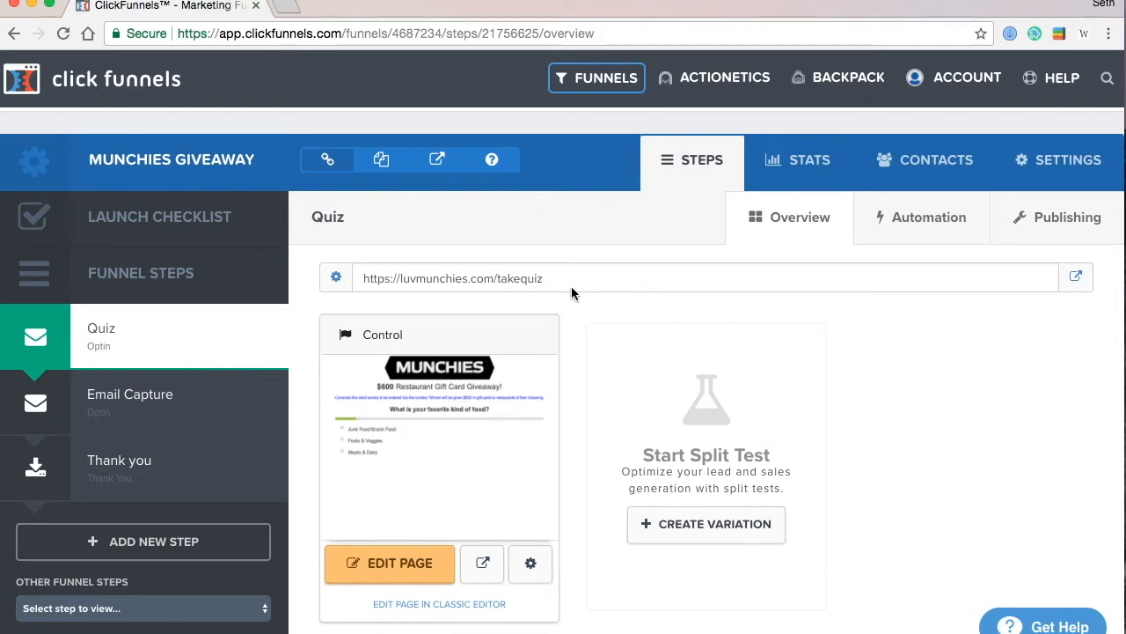
{"action": "left_click_drag", "start_coordinate": [545, 279], "coordinate": [366, 283]}
{"action": "key", "text": "super+c"}
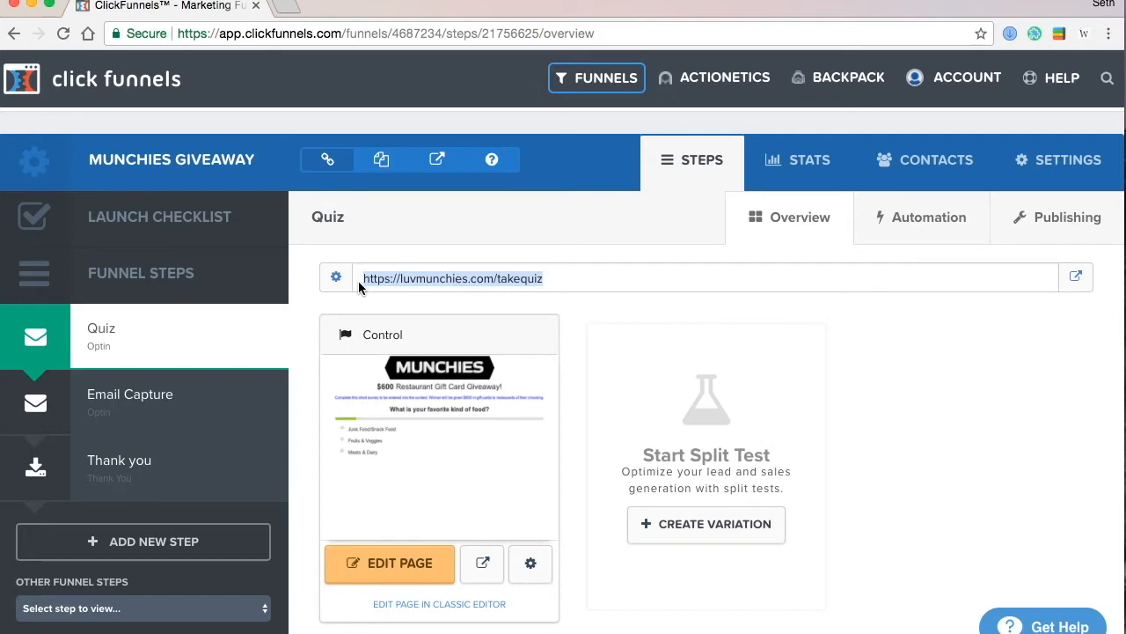
- Load the copied quiz URL in a new Chrome tab and inspect it in mobile device view
{"action": "left_click", "coordinate": [287, 7]}
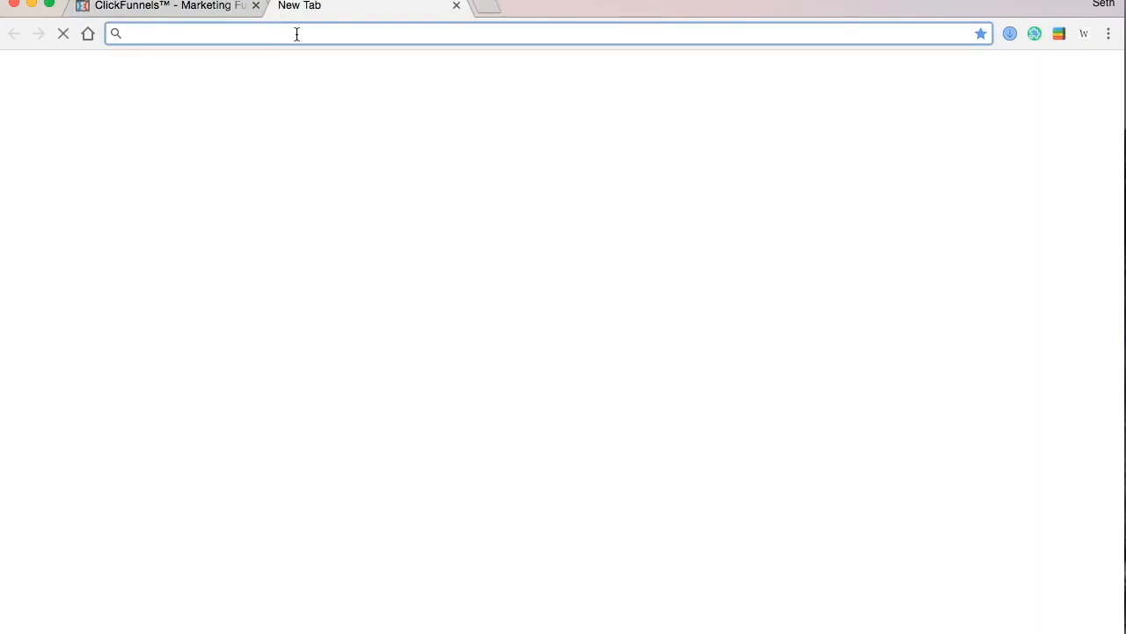
{"action": "key", "text": "super+v"}
{"action": "key", "text": "Return"}
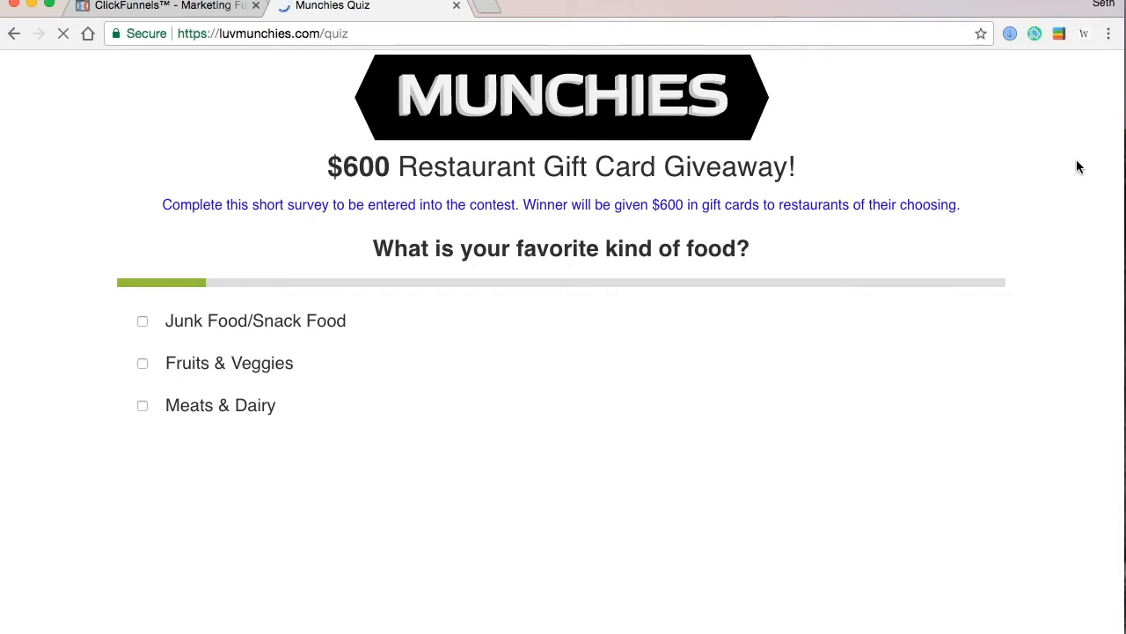
{"action": "right_click", "coordinate": [1078, 167]}
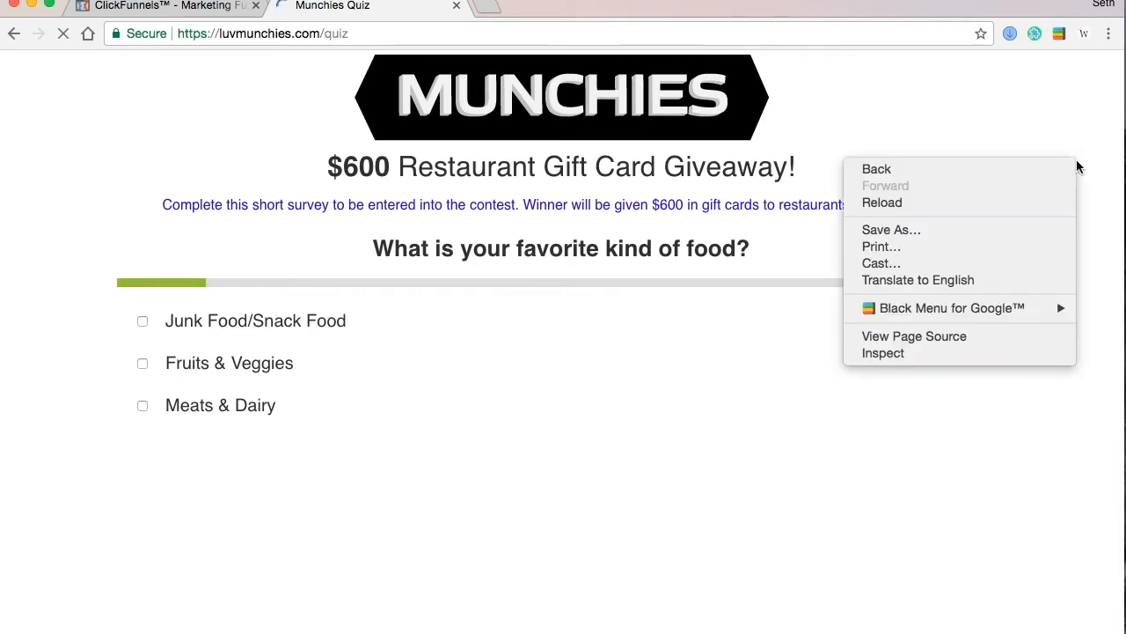
{"action": "left_click", "coordinate": [974, 364]}
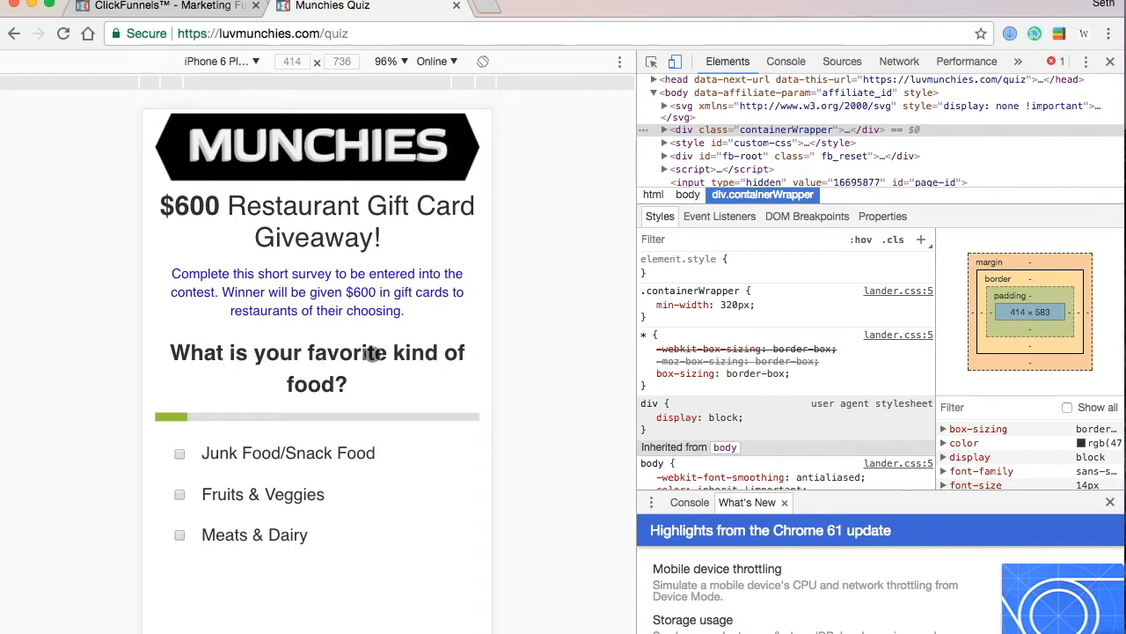
- Answer the quiz with Fruits & Veggies, Dinner, and 2-5 times a month
{"action": "left_click", "coordinate": [178, 493]}
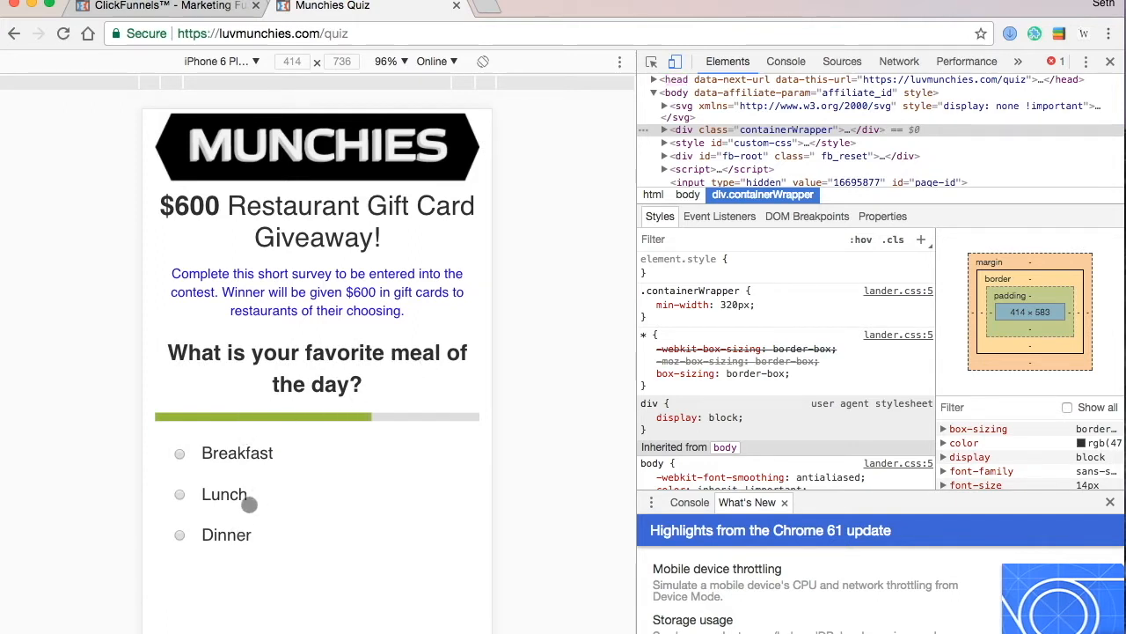
{"action": "left_click", "coordinate": [179, 536]}
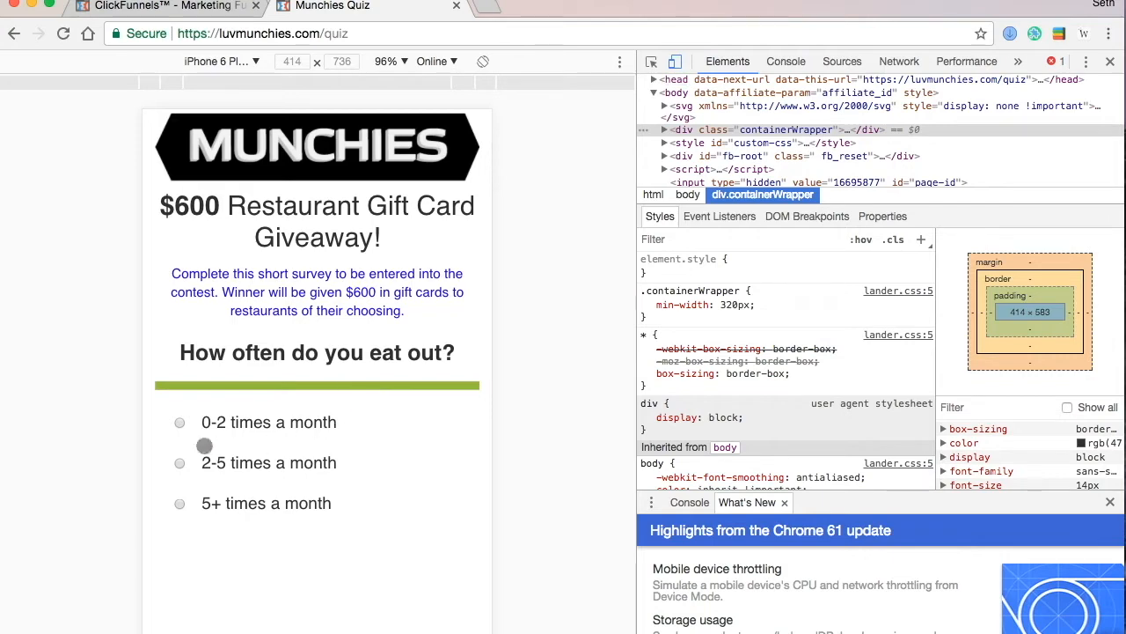
{"action": "left_click", "coordinate": [176, 466]}
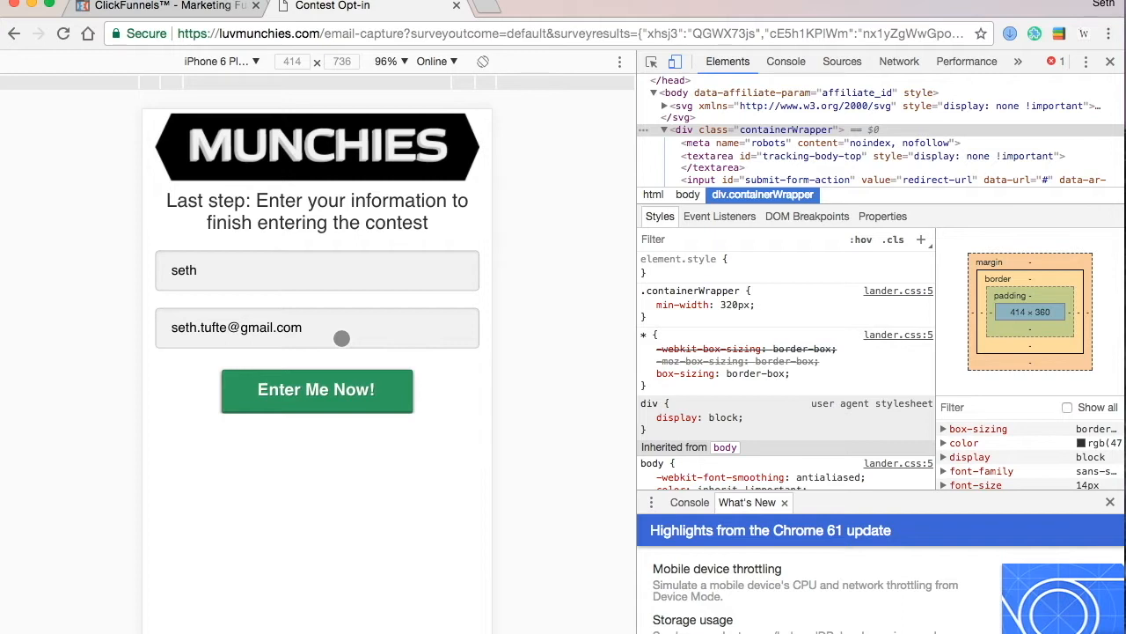
- Replace the opt-in form's name with a different name and submit with Enter Me Now!
{"action": "left_click", "coordinate": [255, 255]}
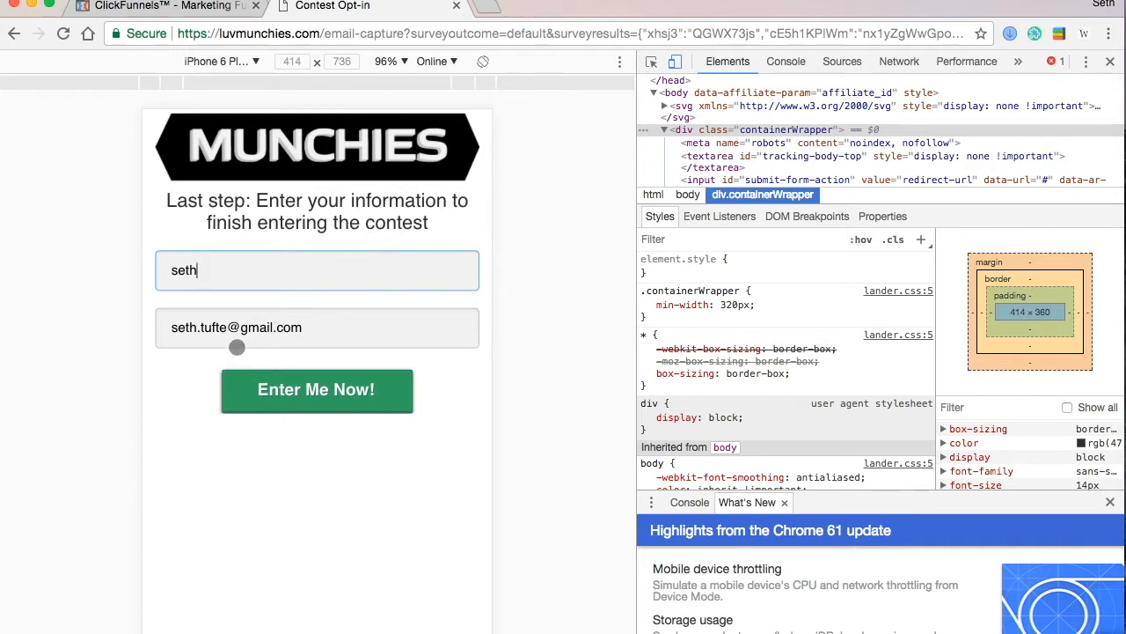
{"action": "key", "text": "BackSpace"}
{"action": "key", "text": "BackSpace"}
{"action": "key", "text": "BackSpace"}
{"action": "key", "text": "BackSpace"}
{"action": "type", "text": "rob"}
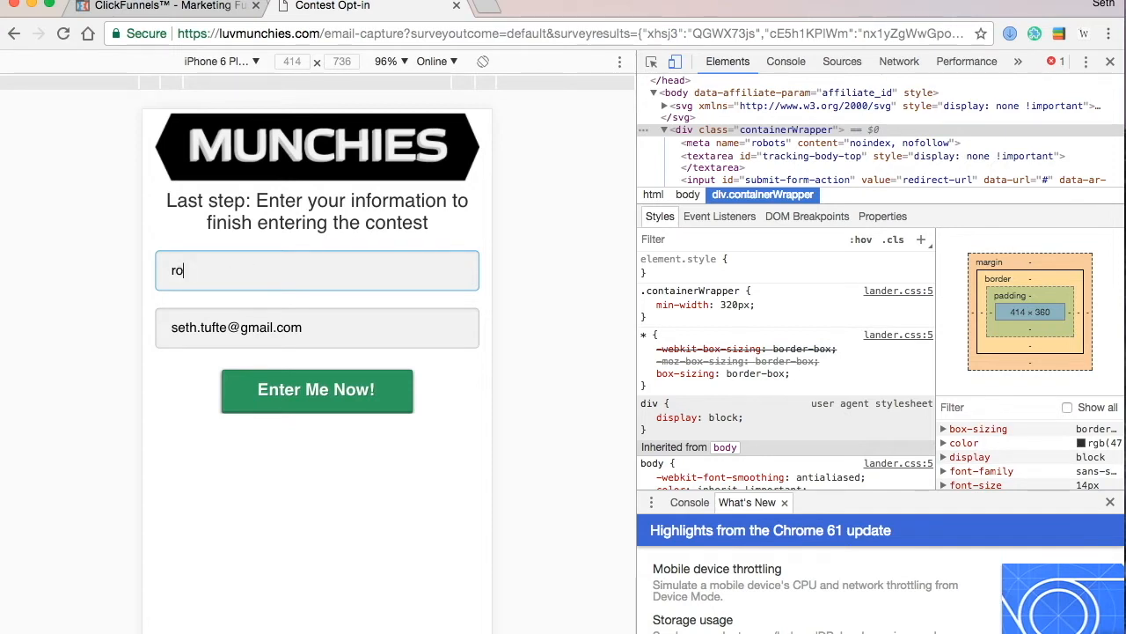
{"action": "left_click", "coordinate": [305, 334]}
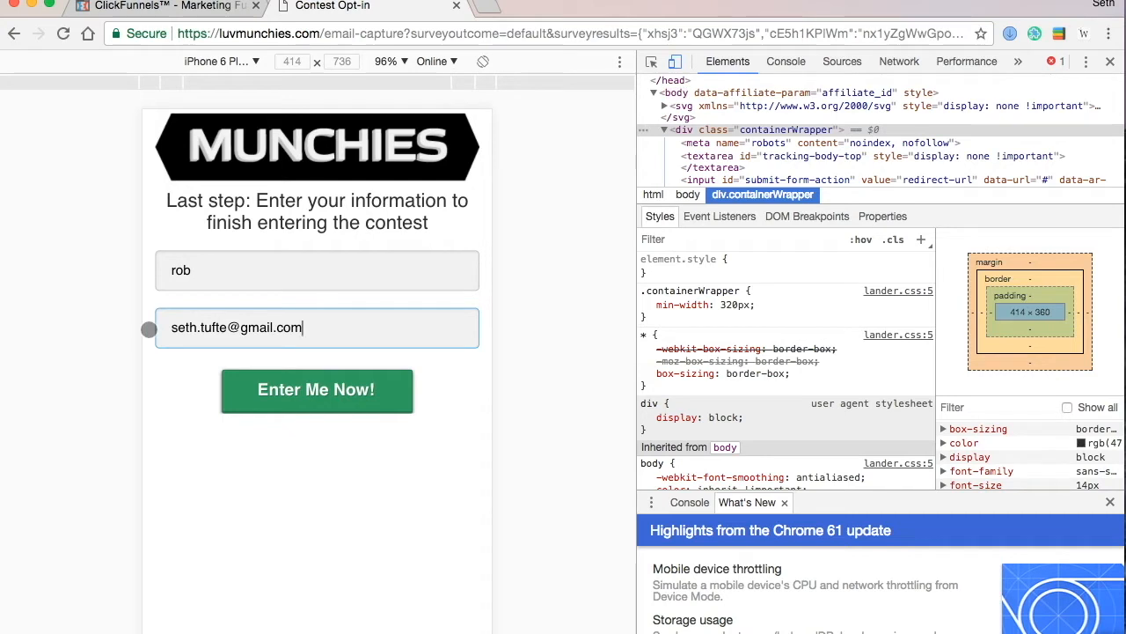
{"action": "left_click", "coordinate": [314, 406]}
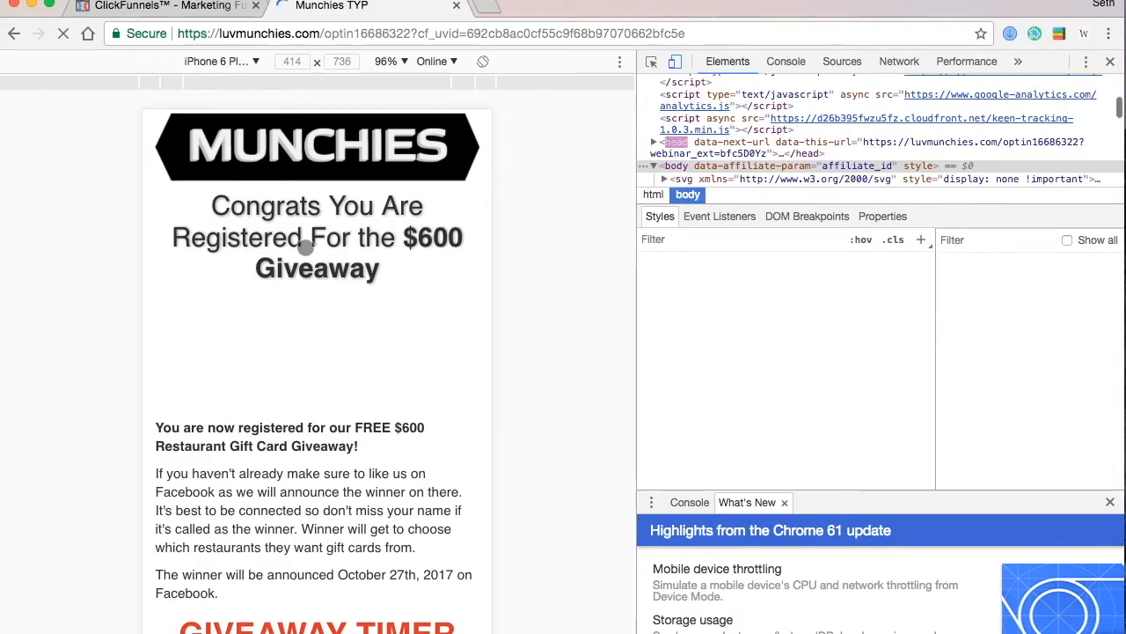
{"action": "scroll", "coordinate": [375, 439], "scroll_direction": "down", "scroll_amount": 3}
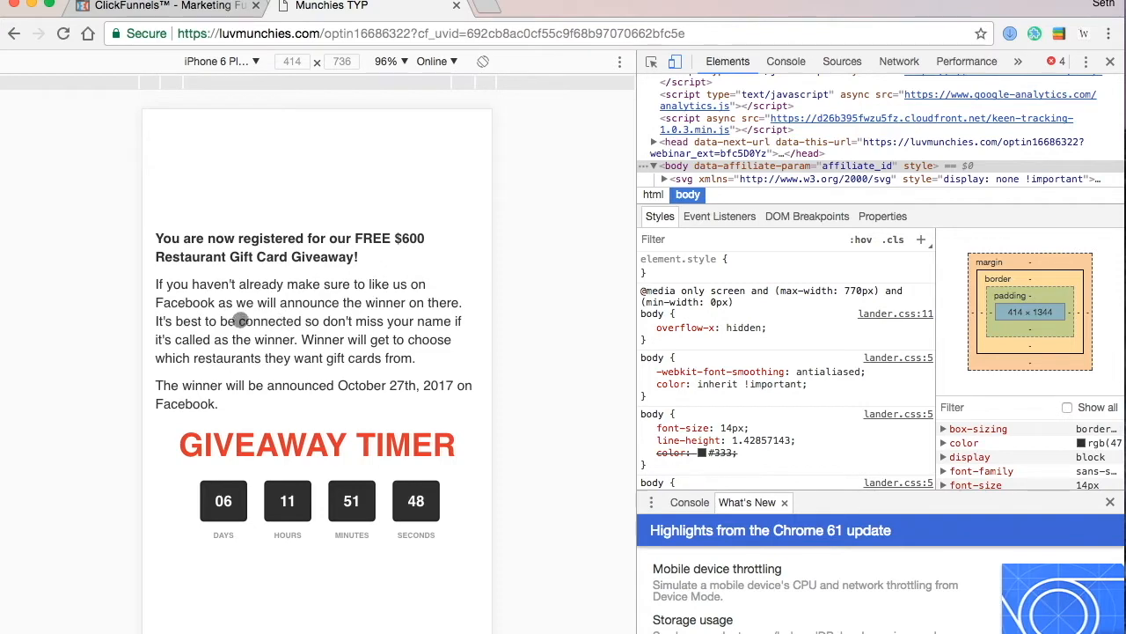
{"action": "scroll", "coordinate": [337, 326], "scroll_direction": "down", "scroll_amount": 2}
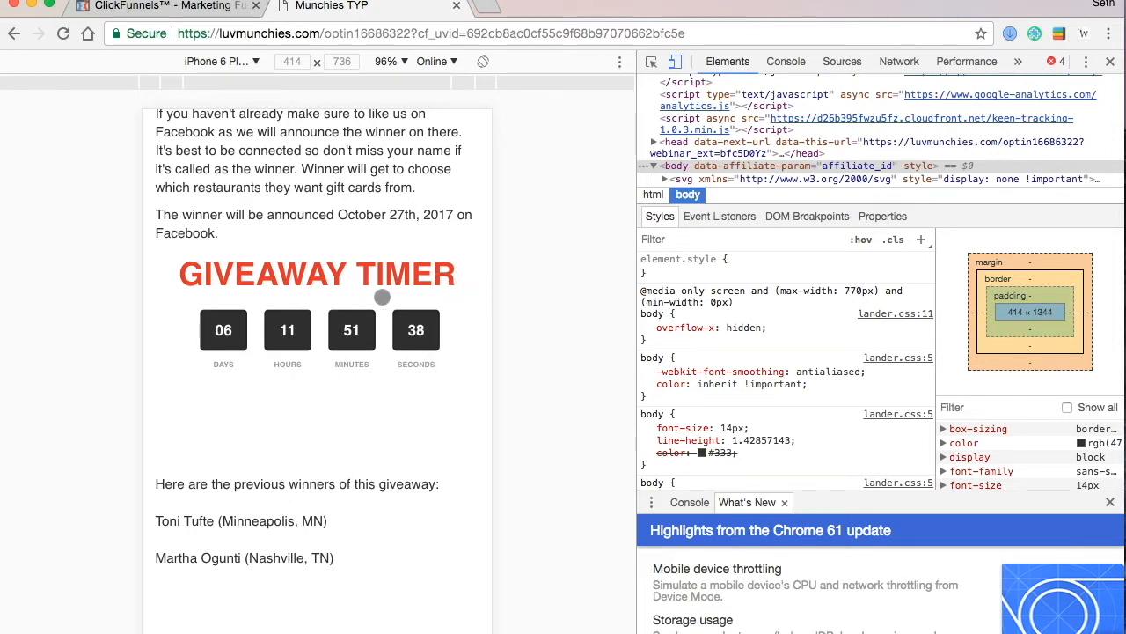
{"action": "scroll", "coordinate": [309, 466], "scroll_direction": "down", "scroll_amount": 3}
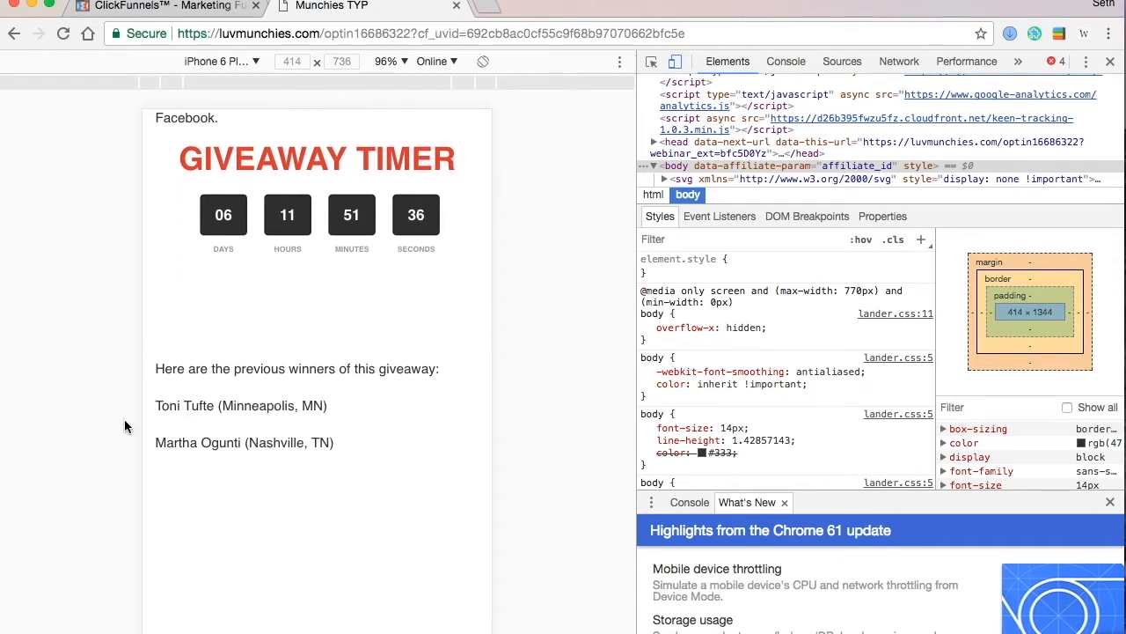
{"action": "scroll", "coordinate": [261, 466], "scroll_direction": "up", "scroll_amount": 6}
{"action": "scroll", "coordinate": [261, 469], "scroll_direction": "up", "scroll_amount": 6}
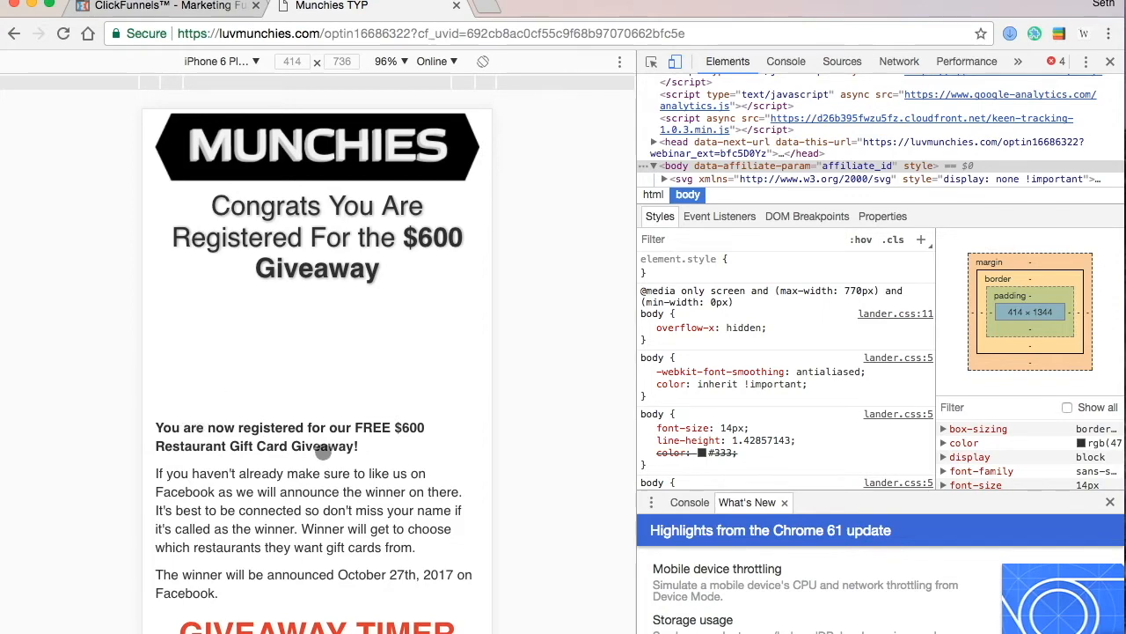
{"action": "scroll", "coordinate": [315, 407], "scroll_direction": "down", "scroll_amount": 5}
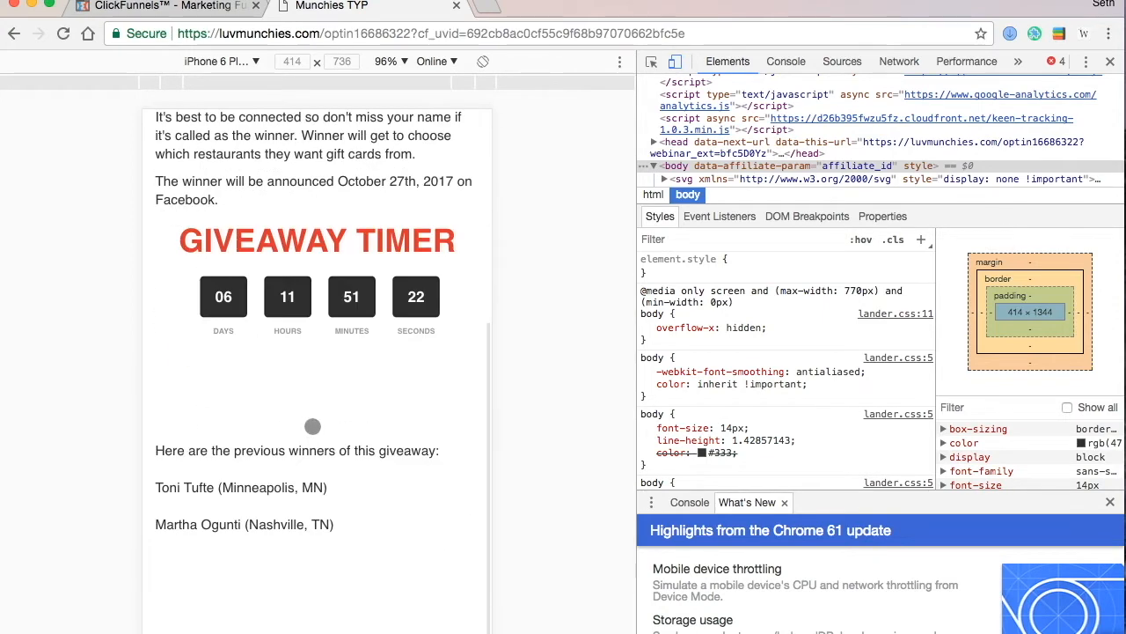
{"action": "scroll", "coordinate": [350, 395], "scroll_direction": "down", "scroll_amount": 2}
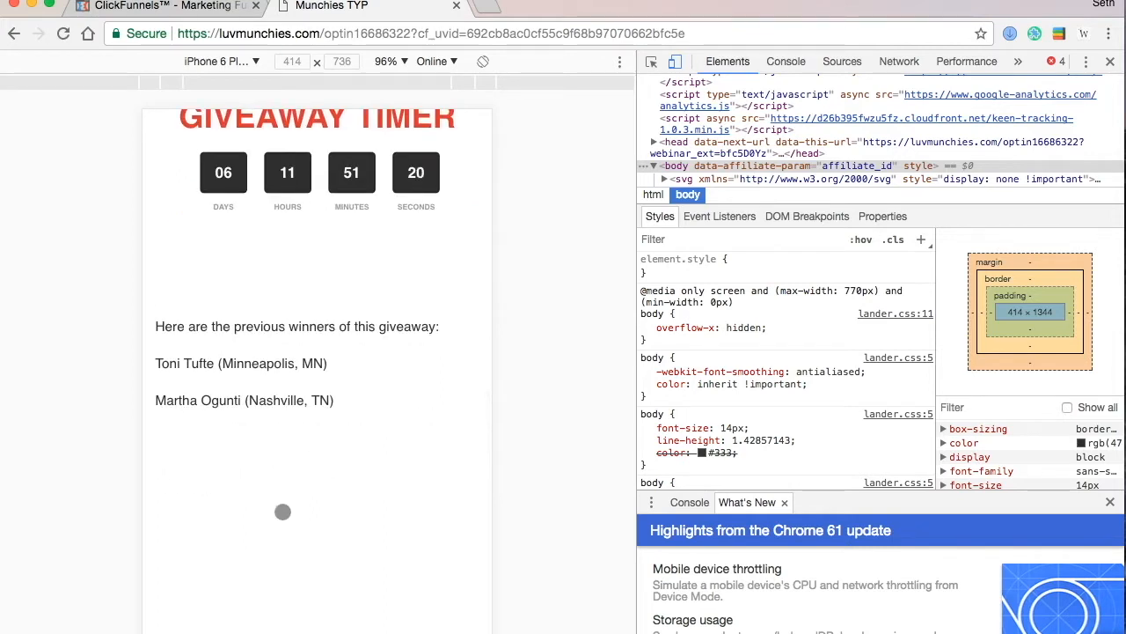
{"action": "scroll", "coordinate": [301, 600], "scroll_direction": "up", "scroll_amount": 4}
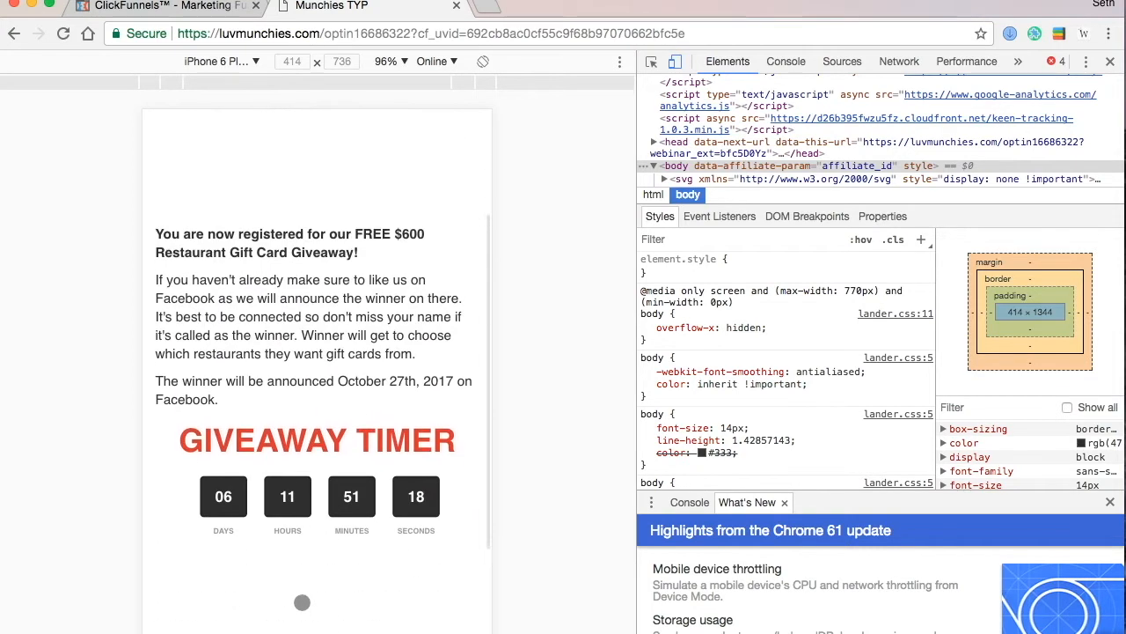
{"action": "scroll", "coordinate": [301, 602], "scroll_direction": "up", "scroll_amount": 3}
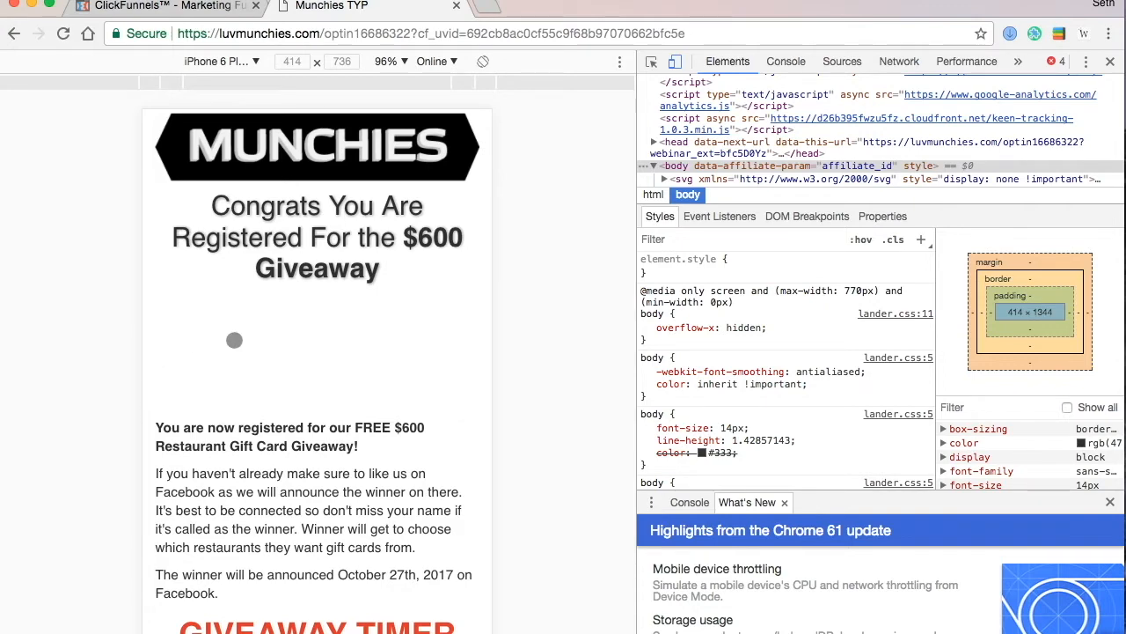
- Scroll through the Munchies thank-you page once more, then close the Munchies TYP tab
{"action": "scroll", "coordinate": [234, 339], "scroll_direction": "down", "scroll_amount": 4}
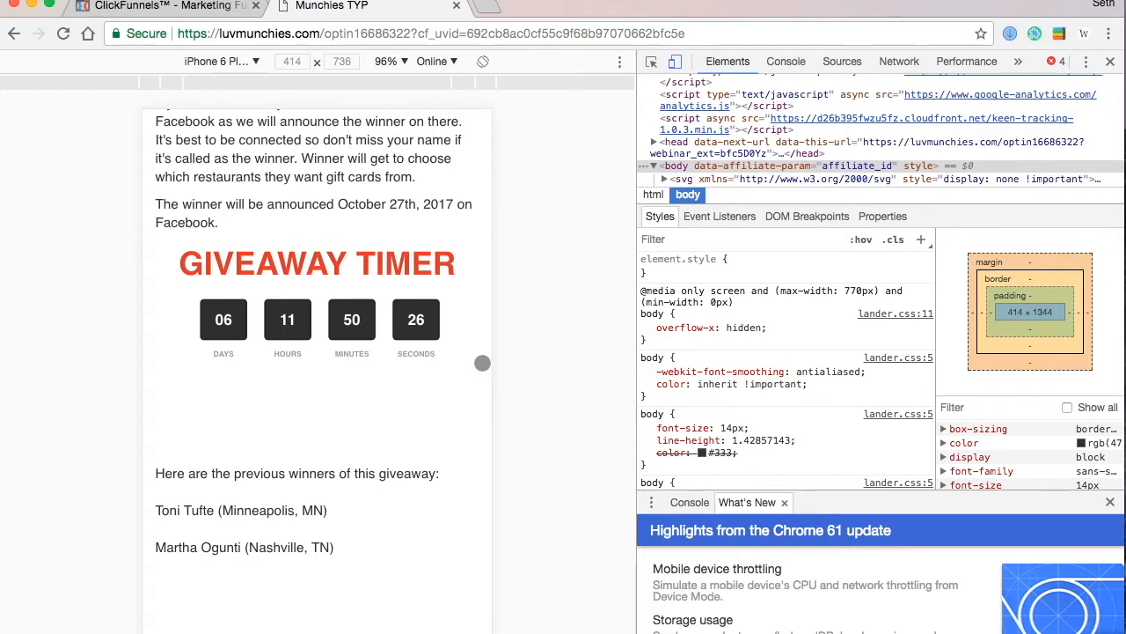
{"action": "scroll", "coordinate": [347, 428], "scroll_direction": "down", "scroll_amount": 3}
{"action": "scroll", "coordinate": [347, 427], "scroll_direction": "up", "scroll_amount": 10}
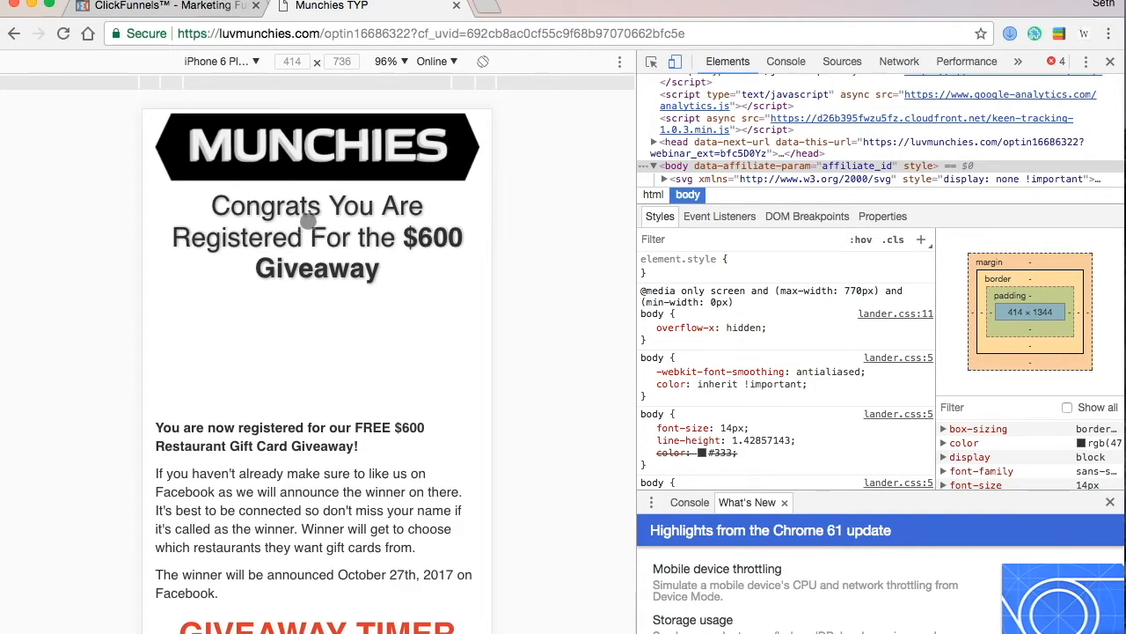
{"action": "left_click", "coordinate": [456, 7]}
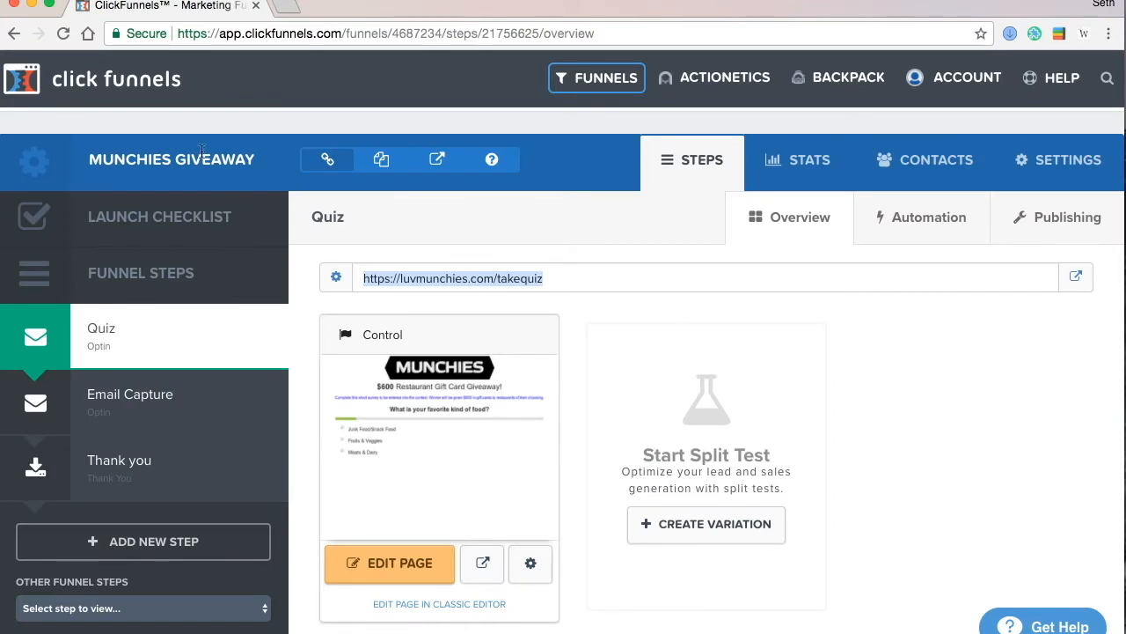
- Go back to the ClickFunnels dashboard via the logo
{"action": "left_click", "coordinate": [103, 90]}
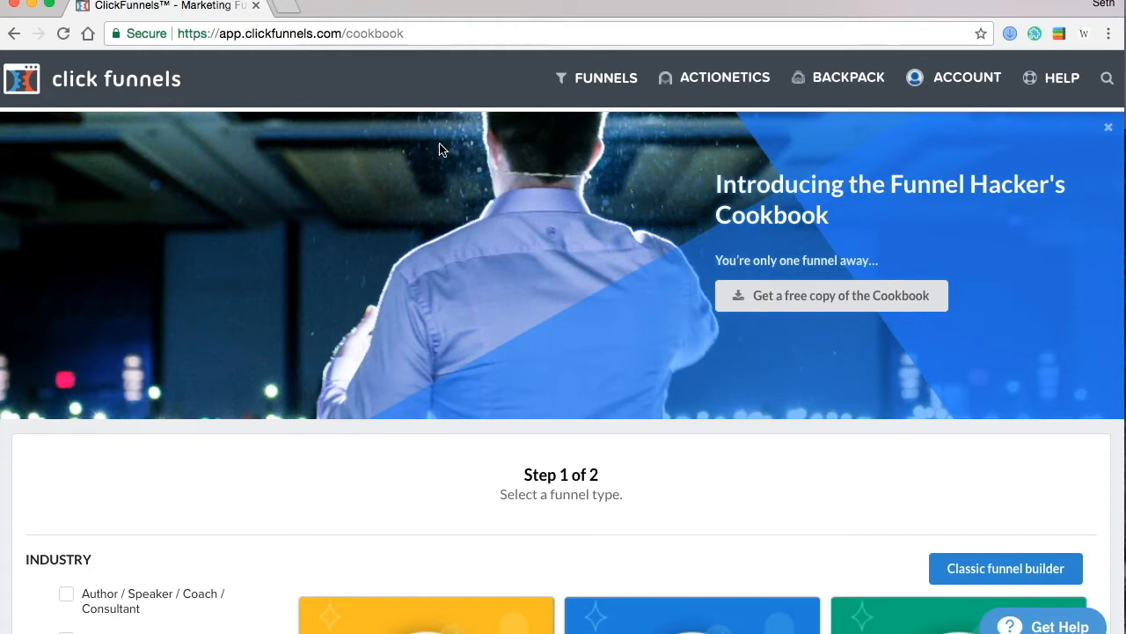
{"action": "left_click", "coordinate": [604, 81]}
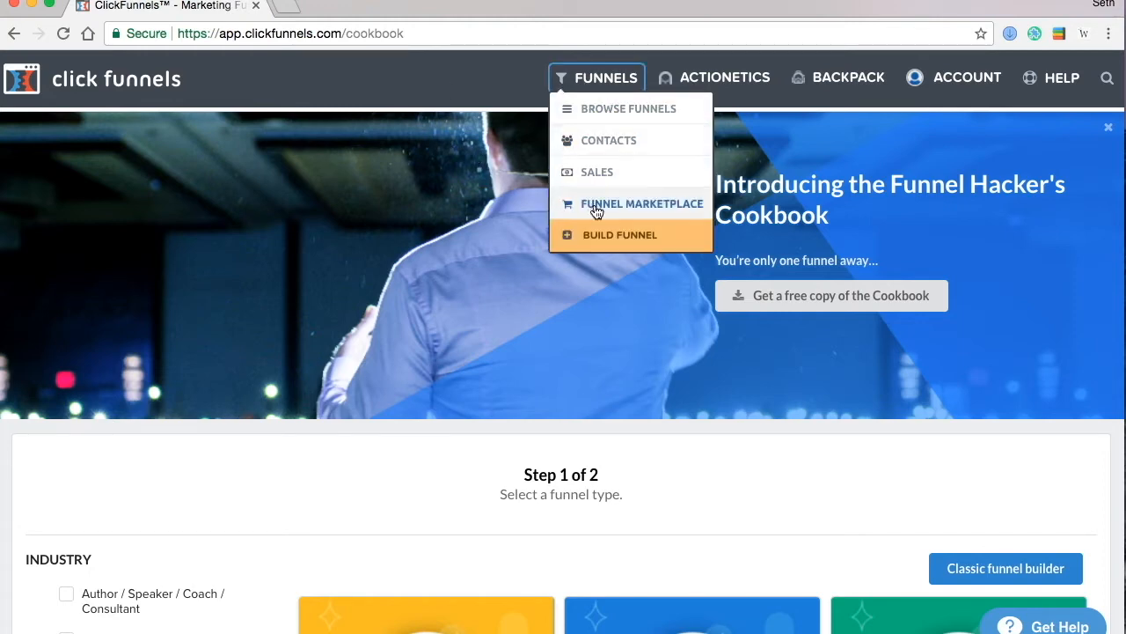
{"action": "left_click", "coordinate": [599, 236]}
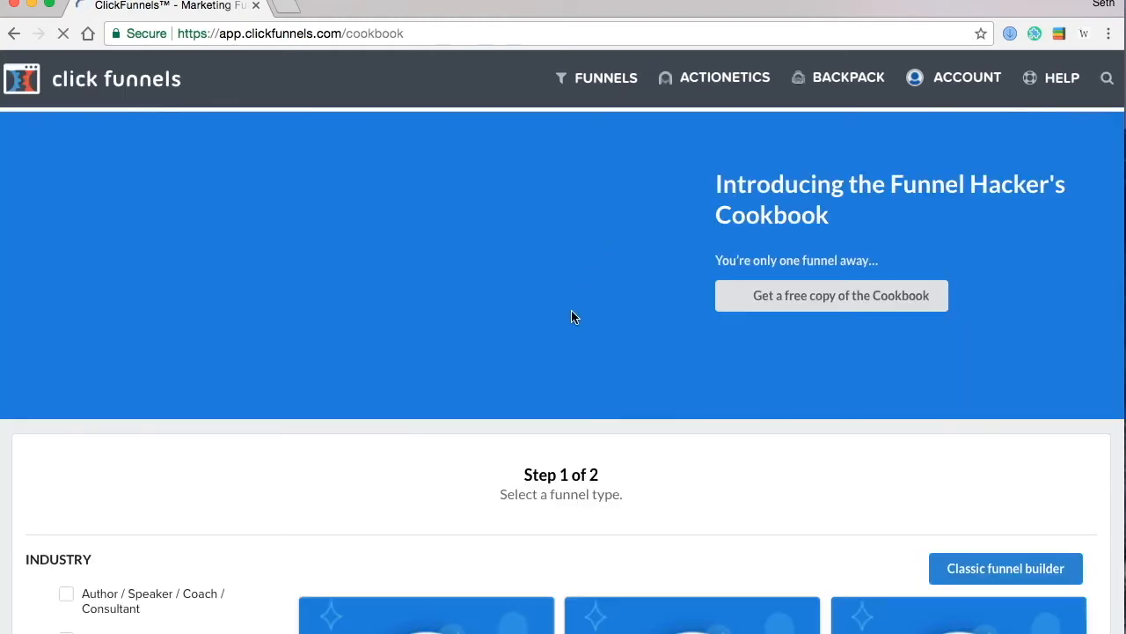
{"action": "scroll", "coordinate": [597, 454], "scroll_direction": "down", "scroll_amount": 1}
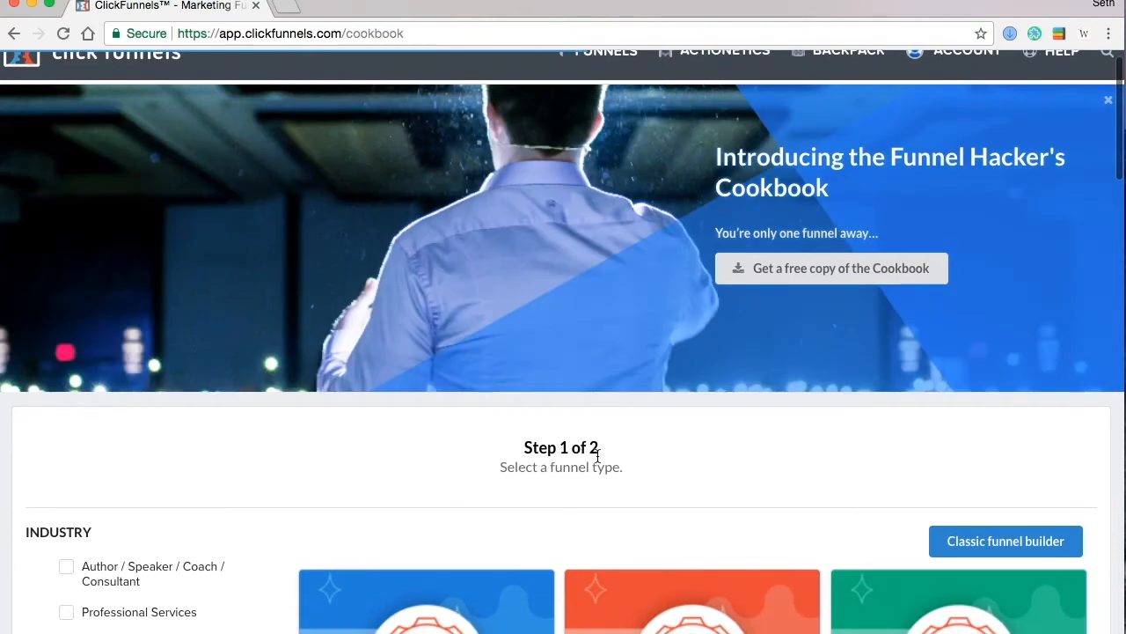
{"action": "scroll", "coordinate": [597, 455], "scroll_direction": "down", "scroll_amount": 1}
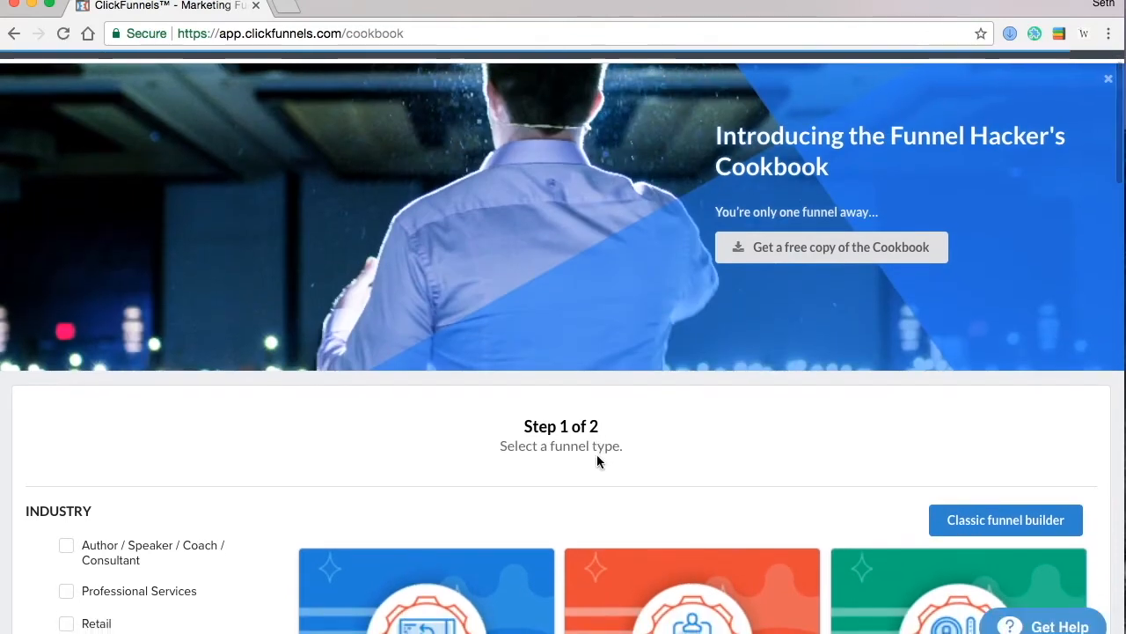
{"action": "scroll", "coordinate": [597, 454], "scroll_direction": "down", "scroll_amount": 1}
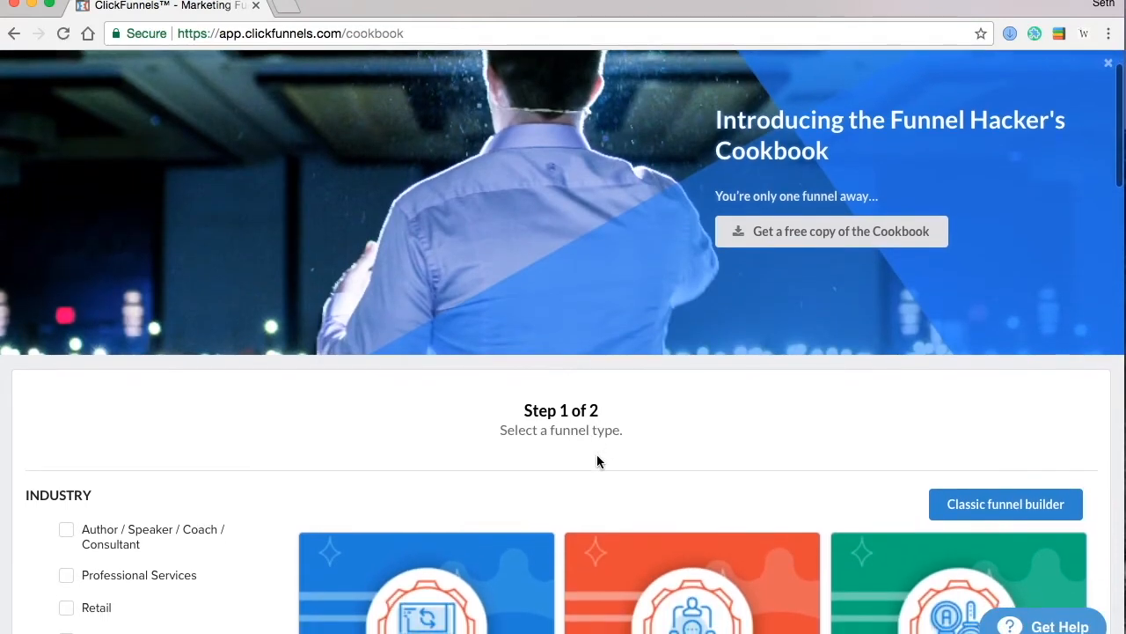
{"action": "scroll", "coordinate": [596, 458], "scroll_direction": "up", "scroll_amount": 2}
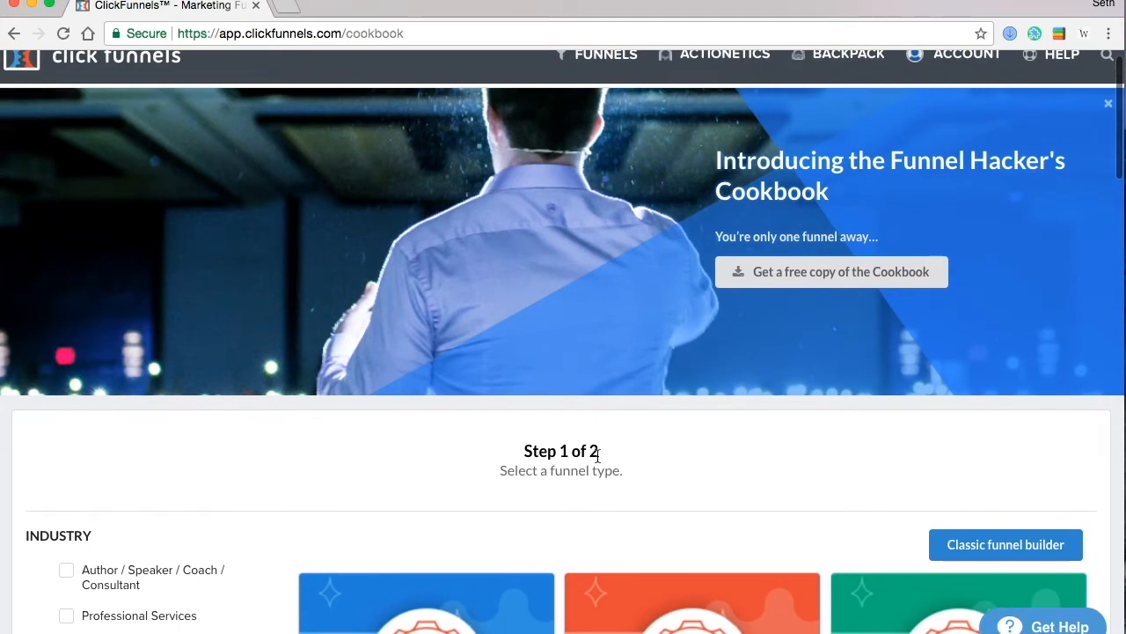
{"action": "scroll", "coordinate": [597, 455], "scroll_direction": "up", "scroll_amount": 1}
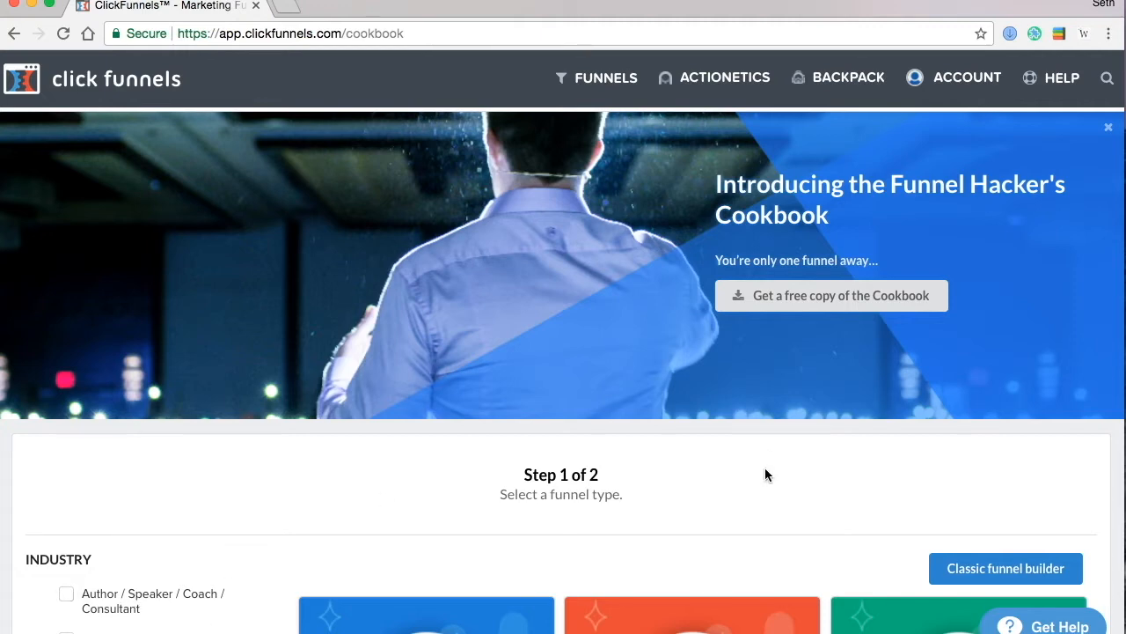
- Build a classic Collect Emails funnel named 'Basketball Giveaway'
{"action": "left_click", "coordinate": [953, 569]}
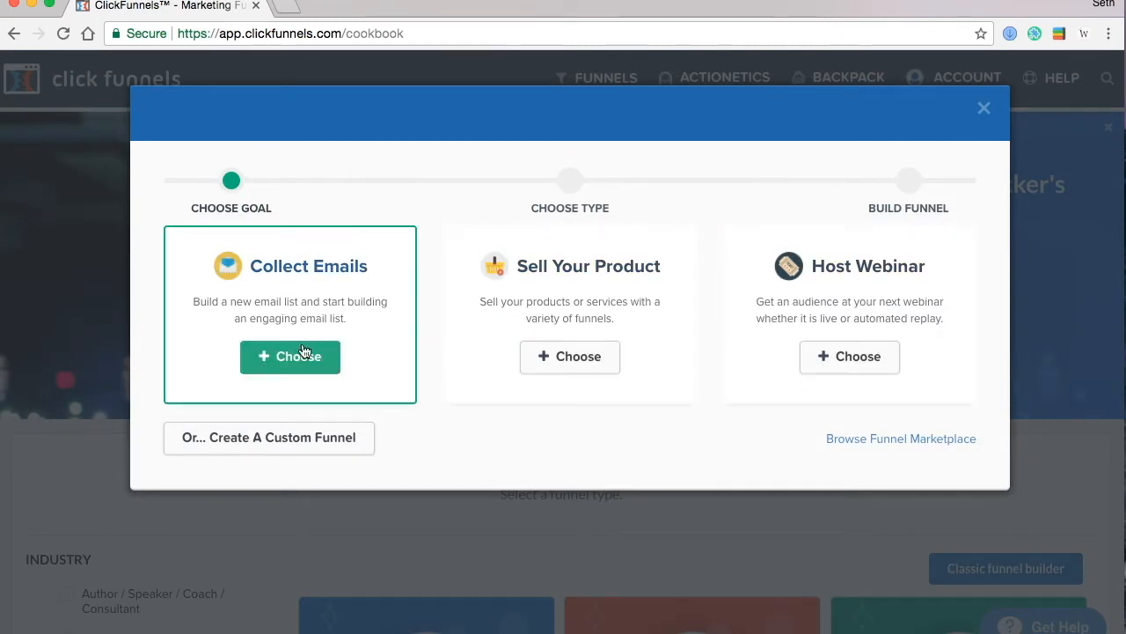
{"action": "left_click", "coordinate": [281, 356]}
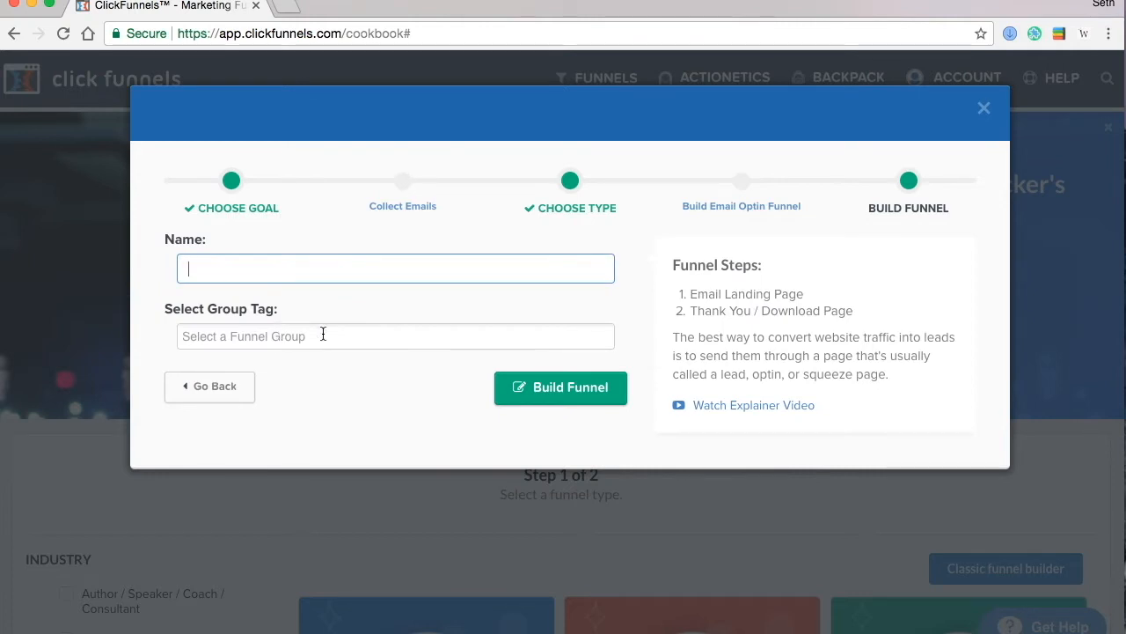
{"action": "type", "text": "Basketball Giveaway"}
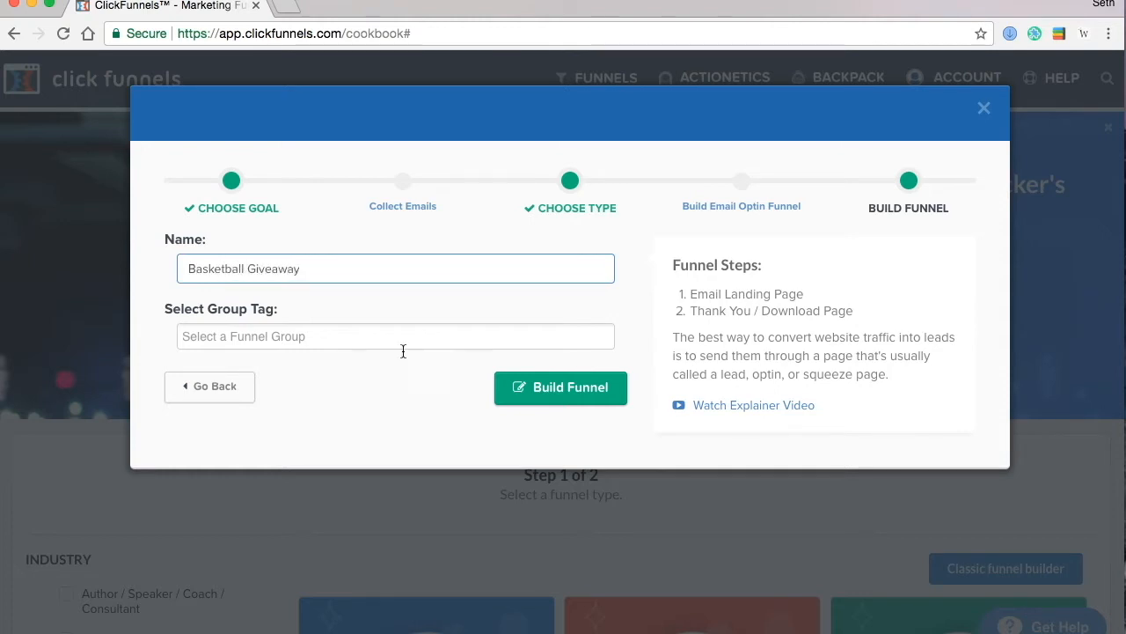
{"action": "left_click", "coordinate": [547, 396]}
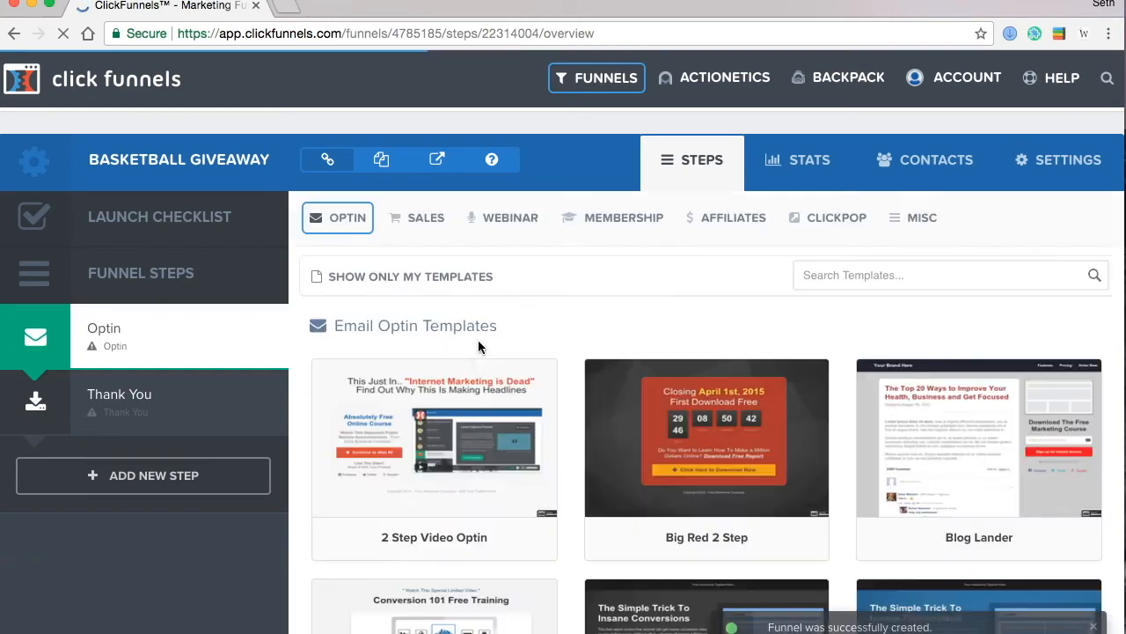
- Pick the Optin Blank Start template from the Email Optin Templates for the Optin page
{"action": "mouse_move", "coordinate": [715, 493]}
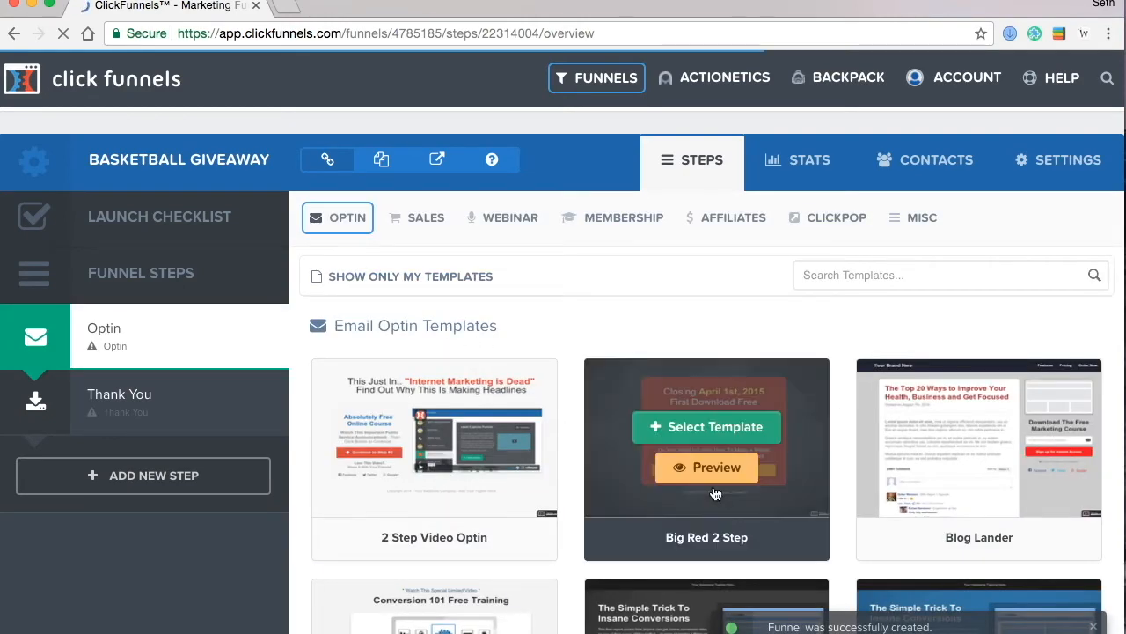
{"action": "scroll", "coordinate": [715, 493], "scroll_direction": "down", "scroll_amount": 6}
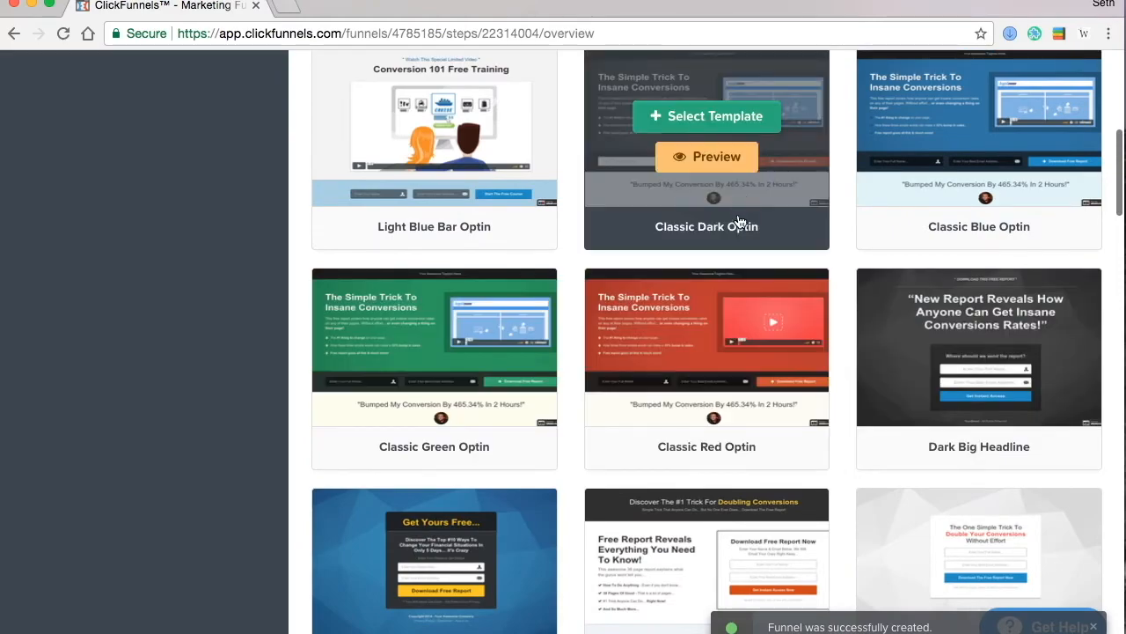
{"action": "scroll", "coordinate": [737, 363], "scroll_direction": "down", "scroll_amount": 8}
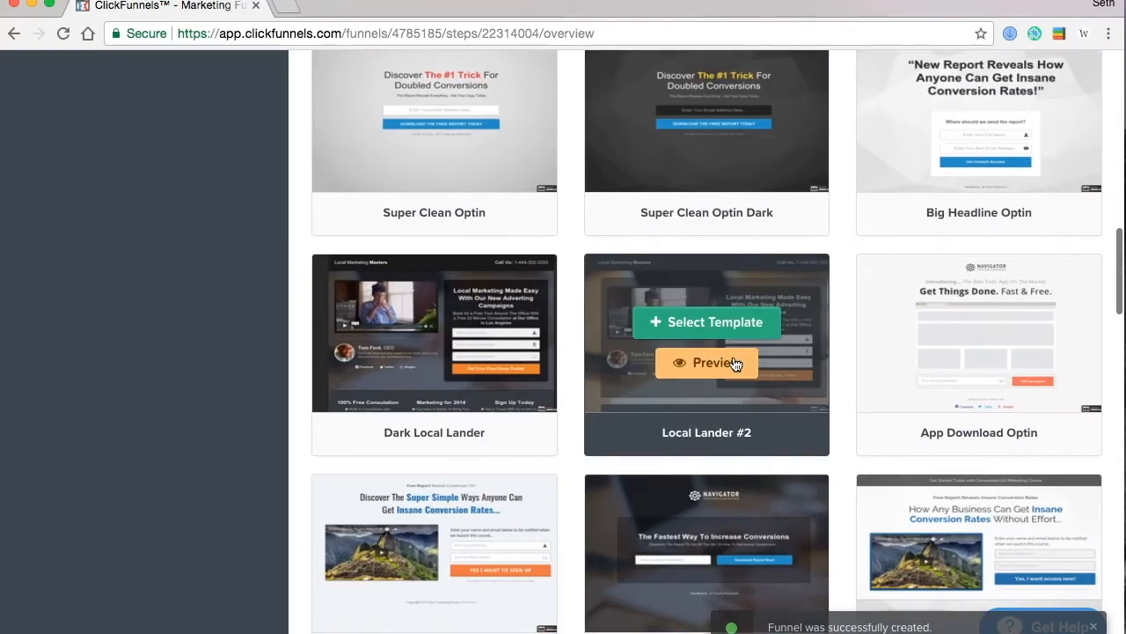
{"action": "scroll", "coordinate": [737, 364], "scroll_direction": "down", "scroll_amount": 18}
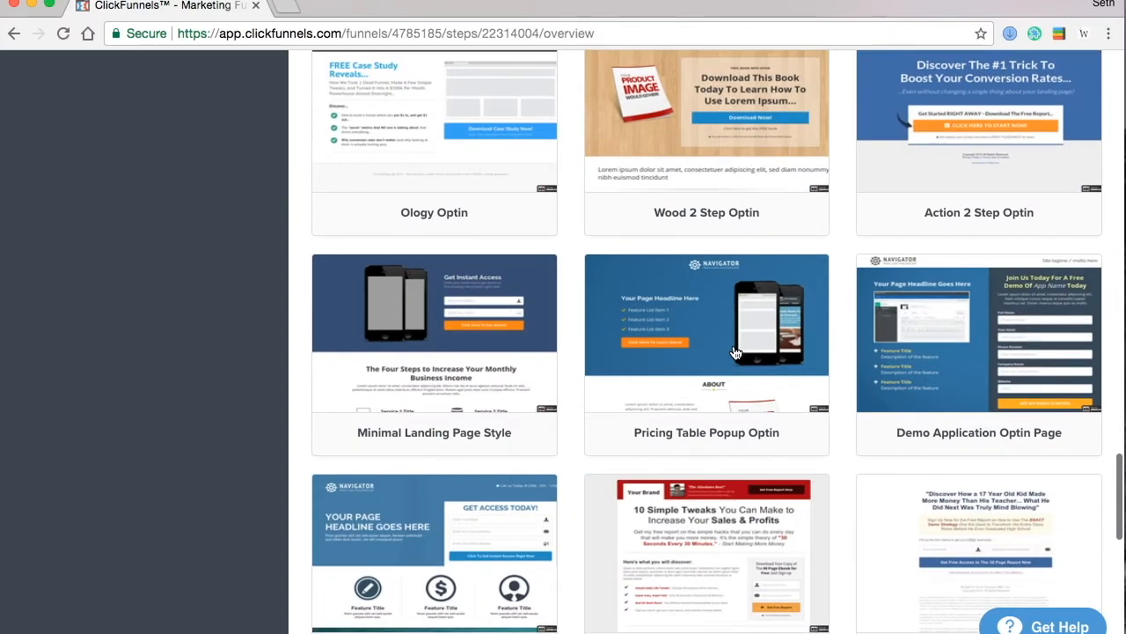
{"action": "scroll", "coordinate": [737, 353], "scroll_direction": "down", "scroll_amount": 6}
{"action": "mouse_move", "coordinate": [985, 246]}
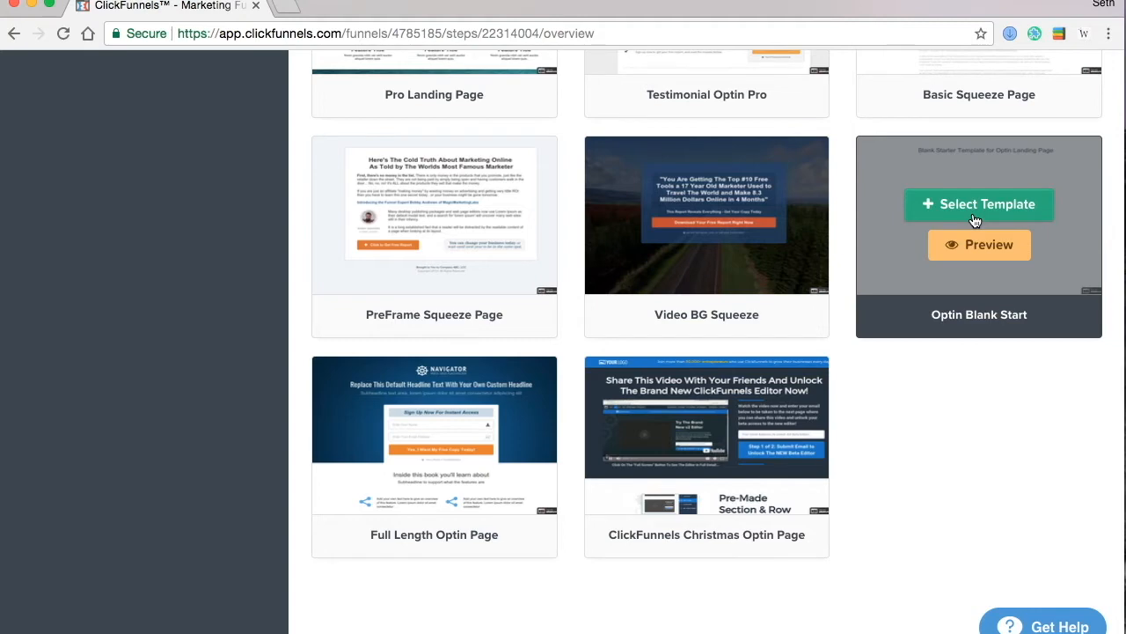
{"action": "left_click", "coordinate": [975, 211]}
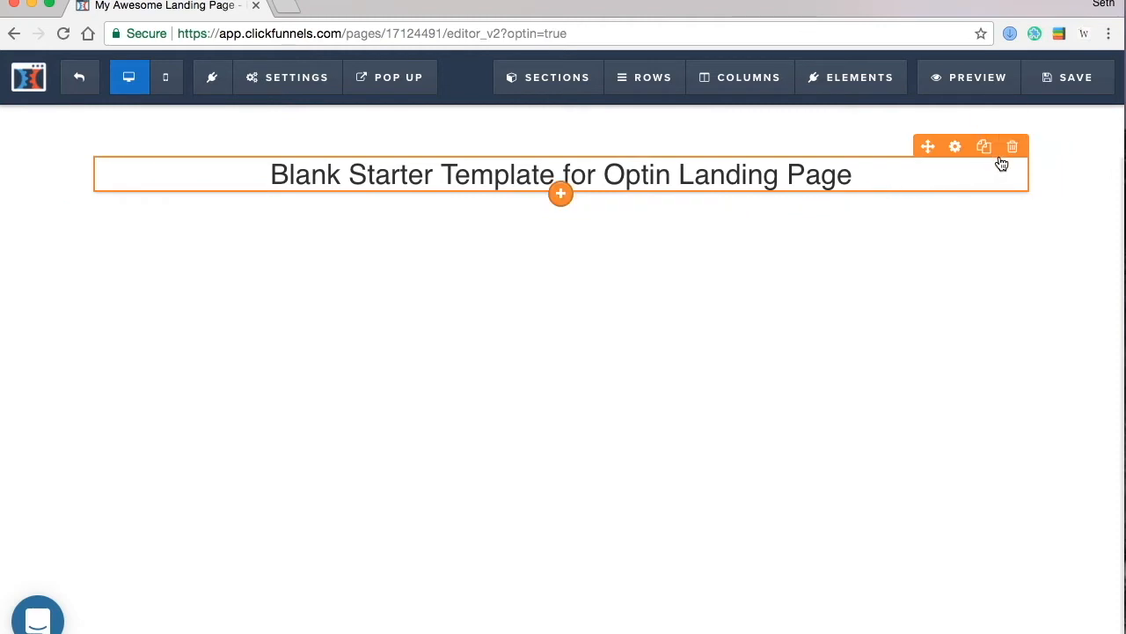
- Delete the starter headline, confirming with OK, and open Add New Element in the empty row
{"action": "left_click", "coordinate": [1013, 147]}
{"action": "left_click", "coordinate": [722, 137]}
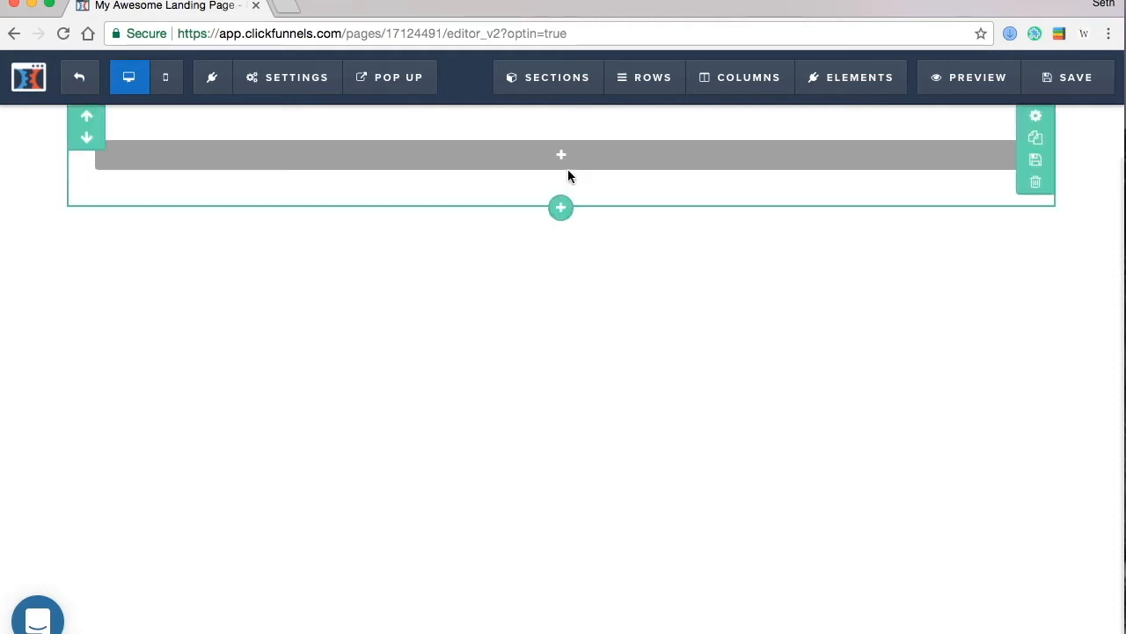
{"action": "left_click", "coordinate": [563, 155]}
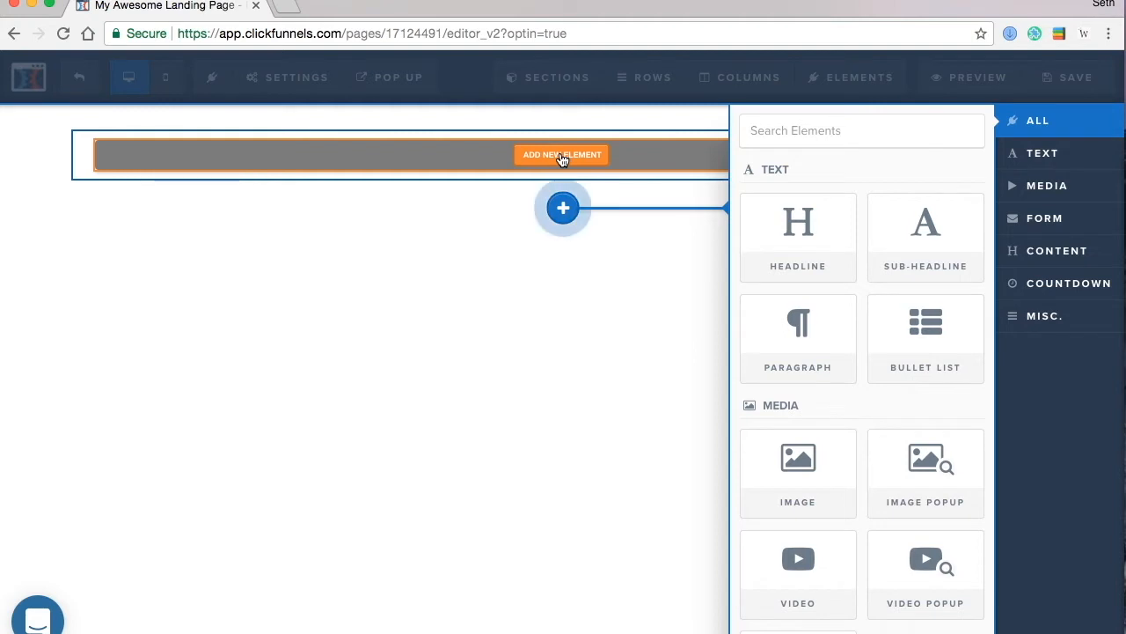
- Add an Image element to the empty row, then open a blank Chrome tab
{"action": "scroll", "coordinate": [811, 473], "scroll_direction": "down", "scroll_amount": 1}
{"action": "left_click", "coordinate": [807, 468]}
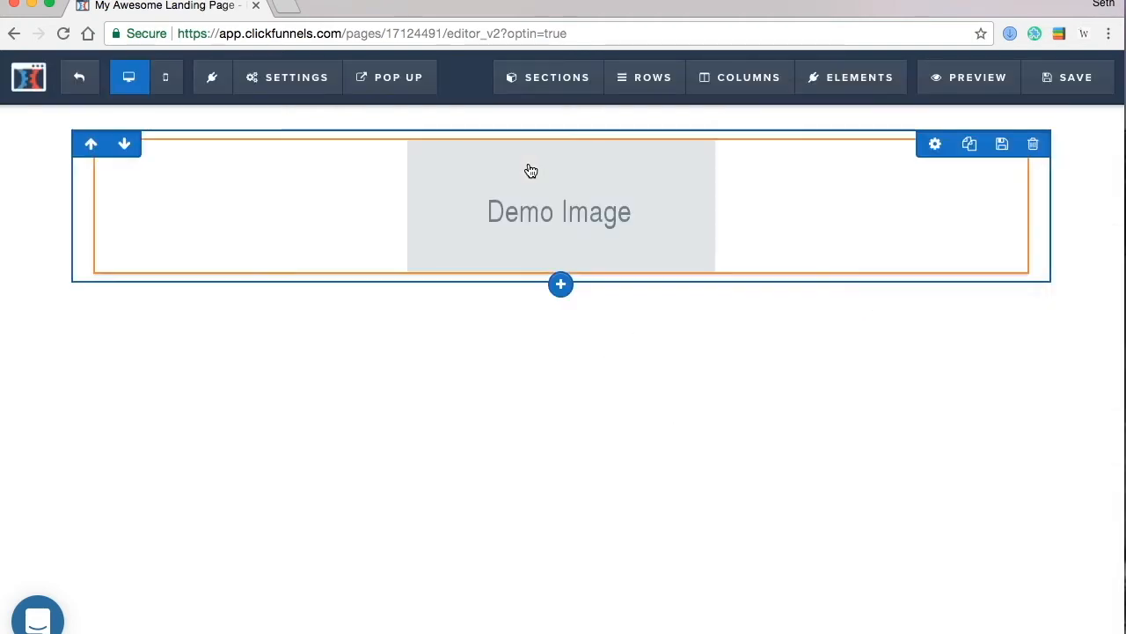
{"action": "left_click", "coordinate": [291, 11]}
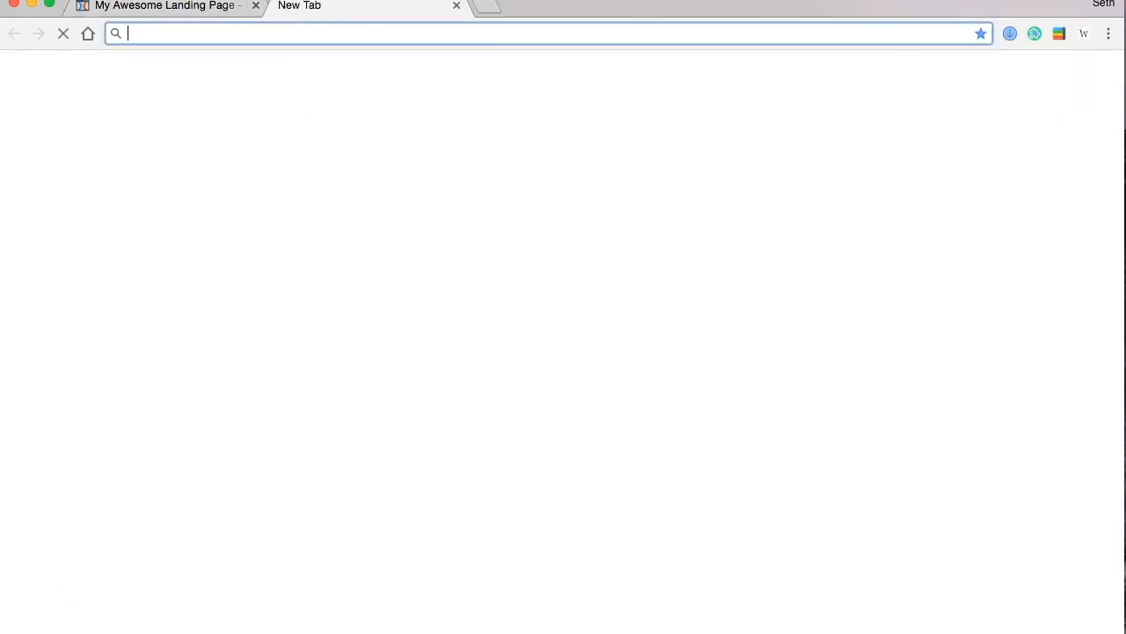
- Search Google Images for 'basketball logo png' and browse the logo results
{"action": "type", "text": "basketball"}
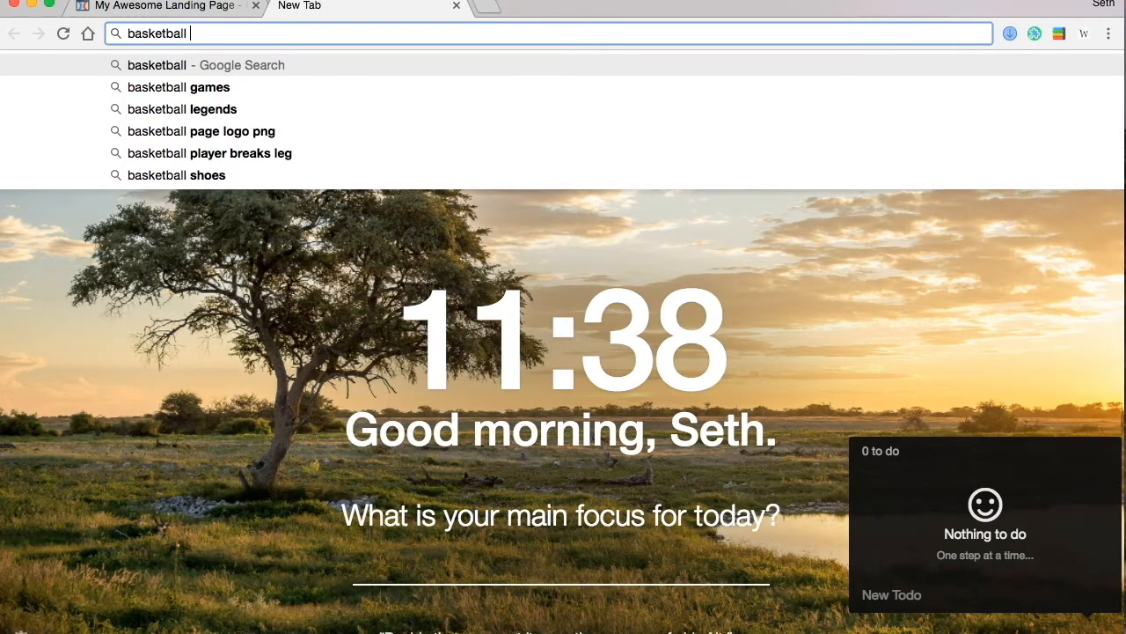
{"action": "type", "text": " lgog png"}
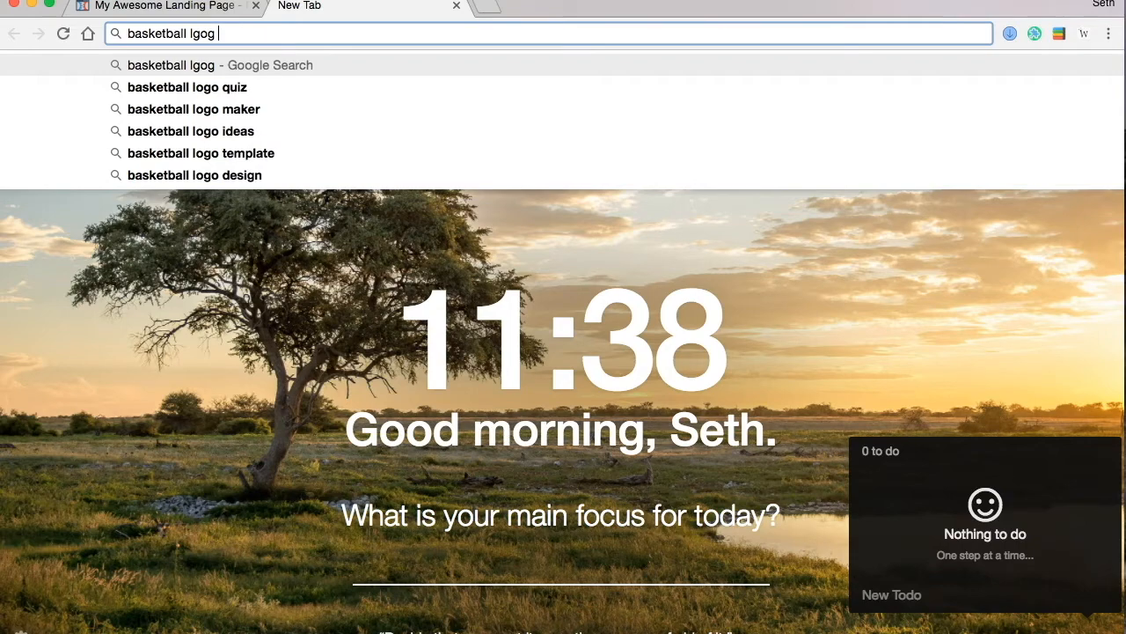
{"action": "key", "text": "Return"}
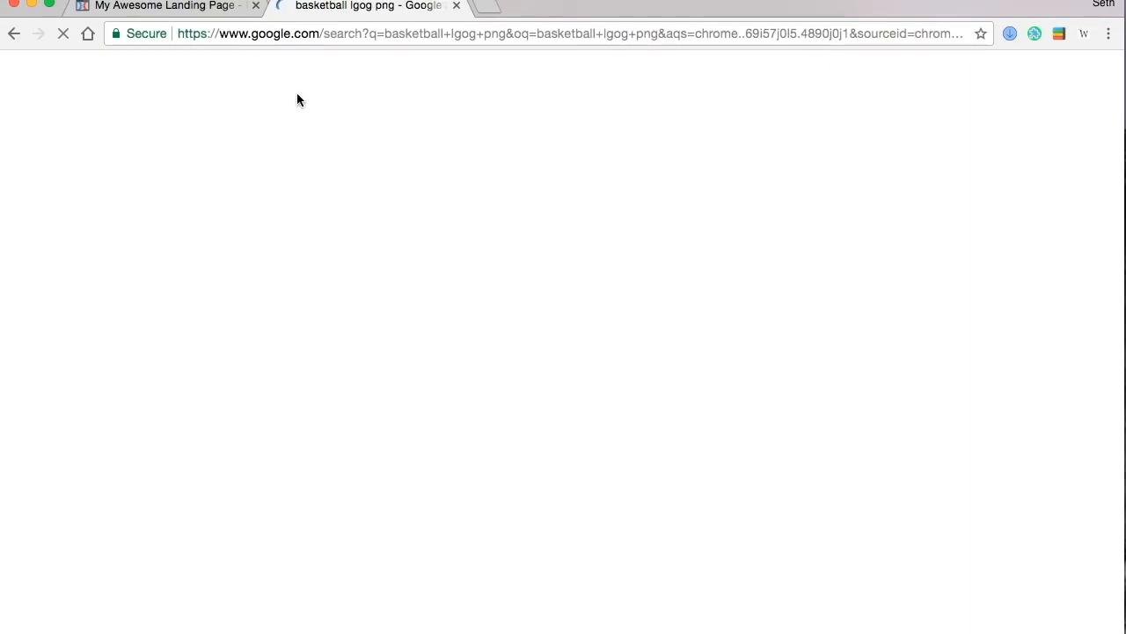
{"action": "left_click", "coordinate": [381, 221]}
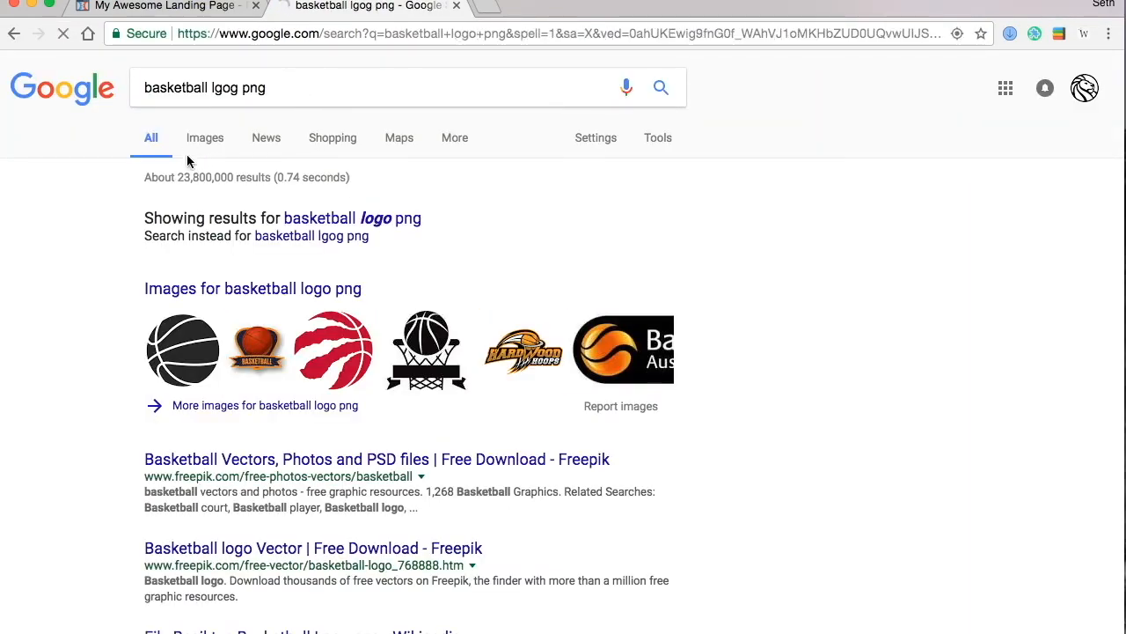
{"action": "left_click", "coordinate": [201, 141]}
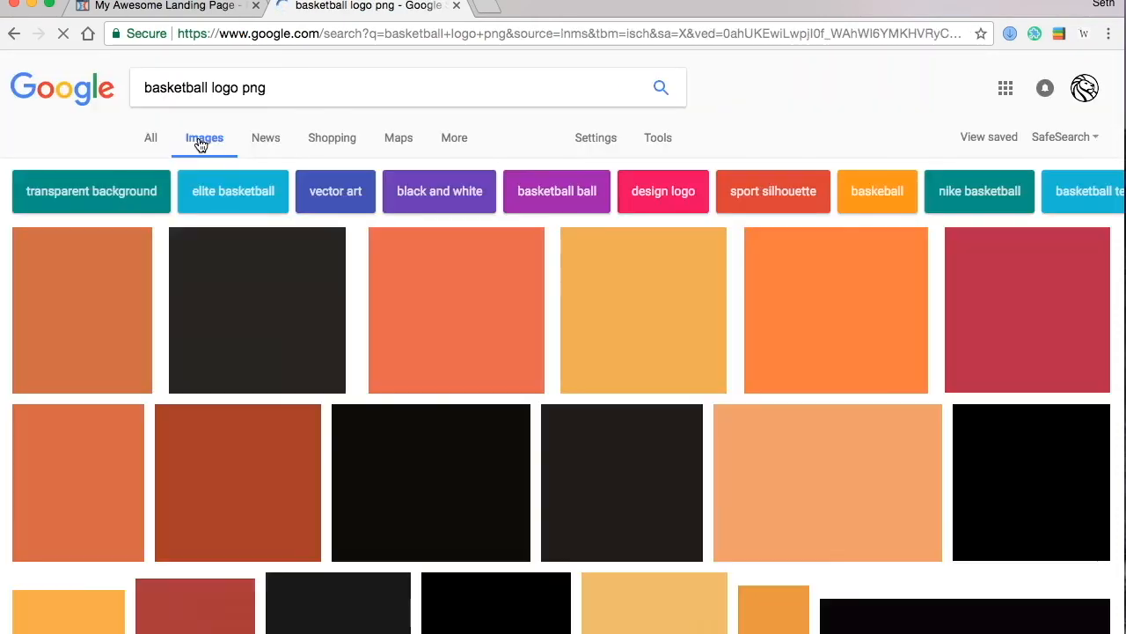
{"action": "scroll", "coordinate": [445, 253], "scroll_direction": "down", "scroll_amount": 5}
{"action": "scroll", "coordinate": [445, 254], "scroll_direction": "down", "scroll_amount": 4}
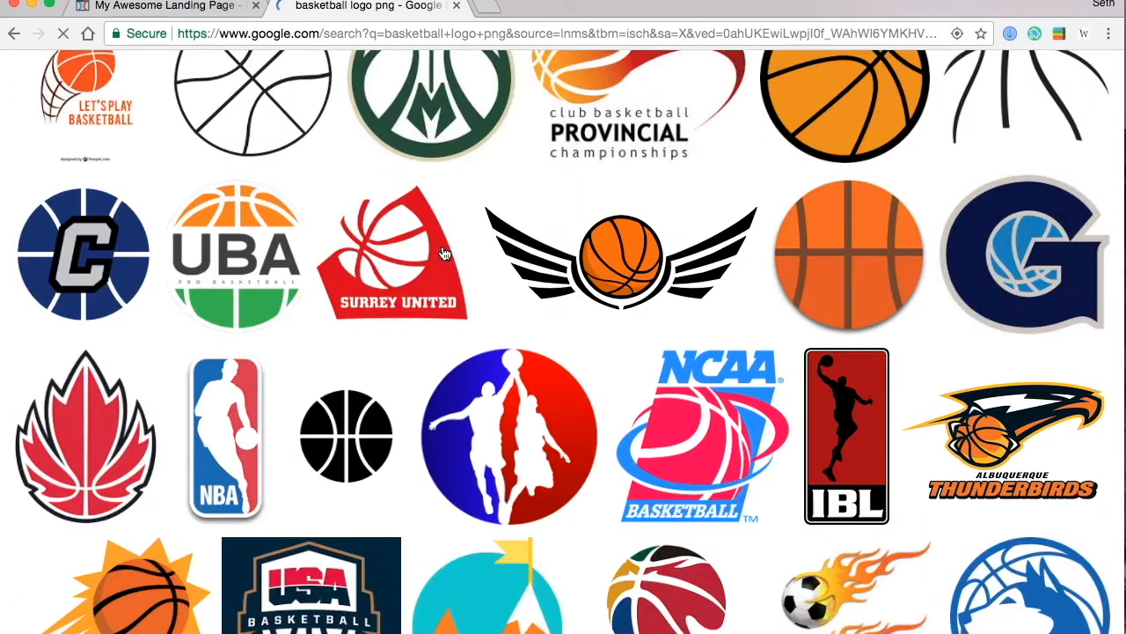
{"action": "scroll", "coordinate": [458, 254], "scroll_direction": "up", "scroll_amount": 2}
{"action": "scroll", "coordinate": [457, 258], "scroll_direction": "up", "scroll_amount": 2}
{"action": "scroll", "coordinate": [457, 258], "scroll_direction": "down", "scroll_amount": 8}
{"action": "scroll", "coordinate": [458, 258], "scroll_direction": "down", "scroll_amount": 9}
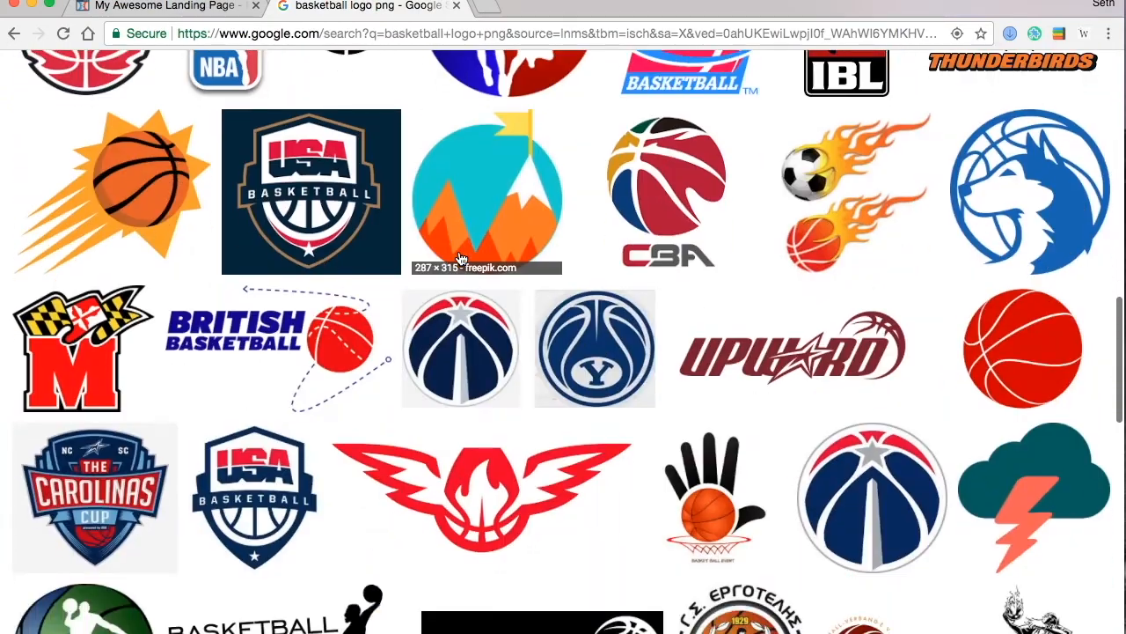
{"action": "scroll", "coordinate": [457, 257], "scroll_direction": "down", "scroll_amount": 9}
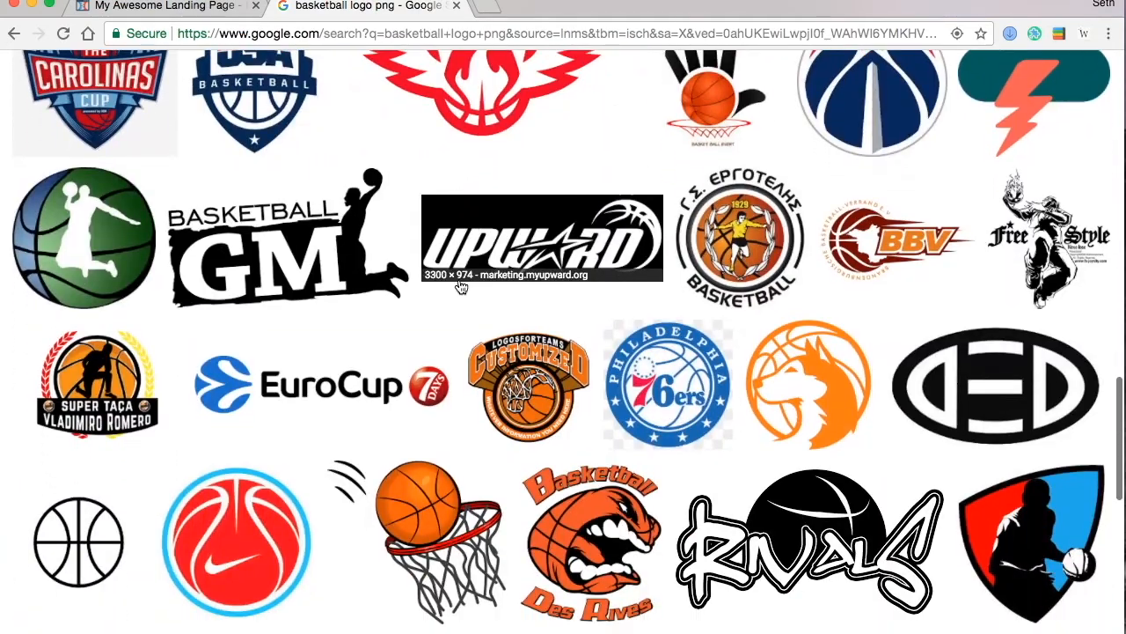
{"action": "scroll", "coordinate": [505, 451], "scroll_direction": "down", "scroll_amount": 9}
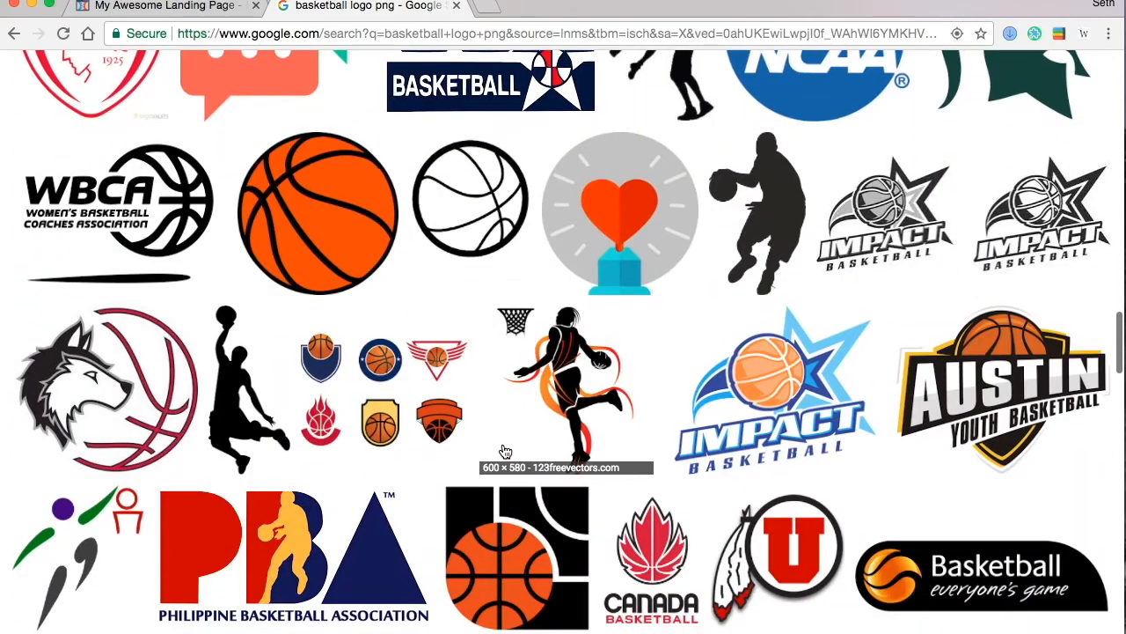
{"action": "scroll", "coordinate": [505, 452], "scroll_direction": "down", "scroll_amount": 6}
{"action": "scroll", "coordinate": [673, 440], "scroll_direction": "down", "scroll_amount": 12}
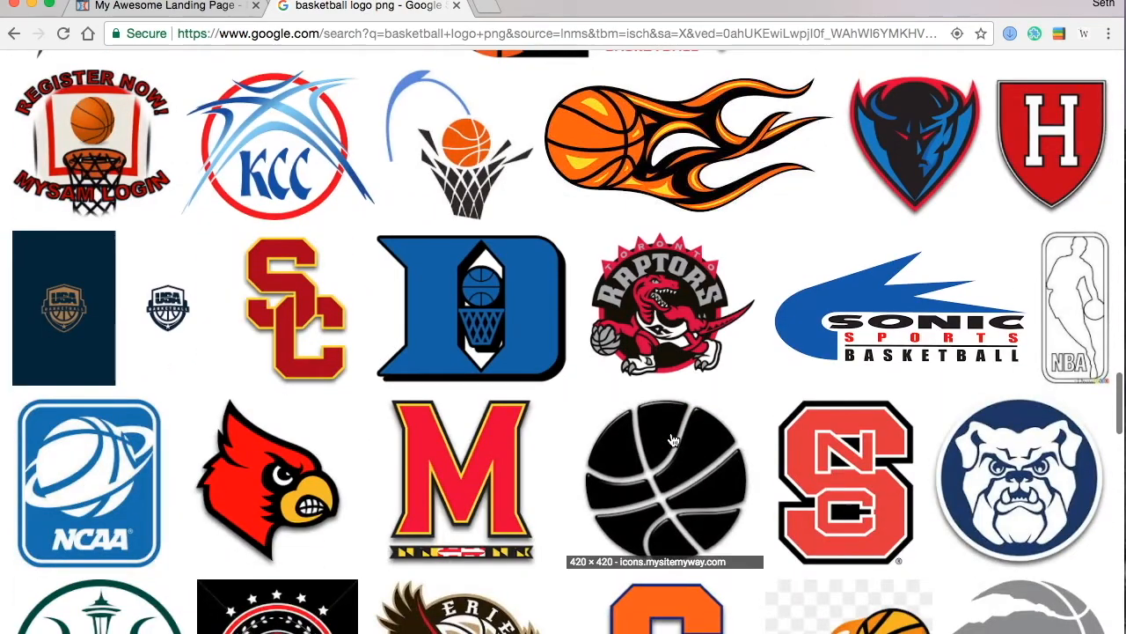
{"action": "scroll", "coordinate": [672, 440], "scroll_direction": "up", "scroll_amount": 1}
{"action": "scroll", "coordinate": [672, 440], "scroll_direction": "down", "scroll_amount": 10}
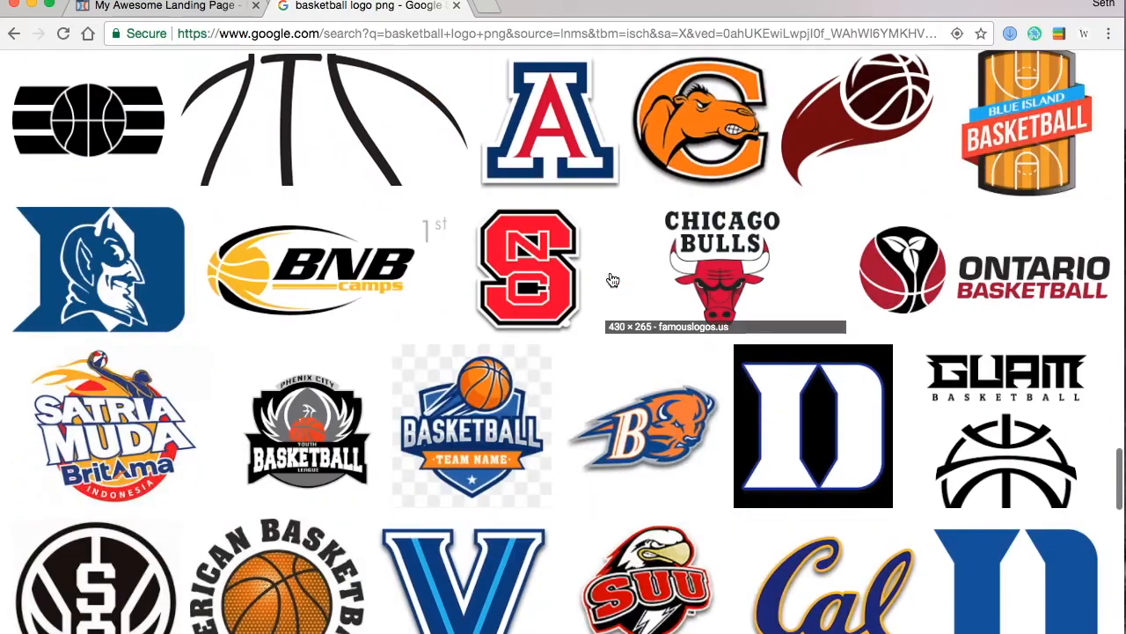
{"action": "scroll", "coordinate": [616, 396], "scroll_direction": "up", "scroll_amount": 10}
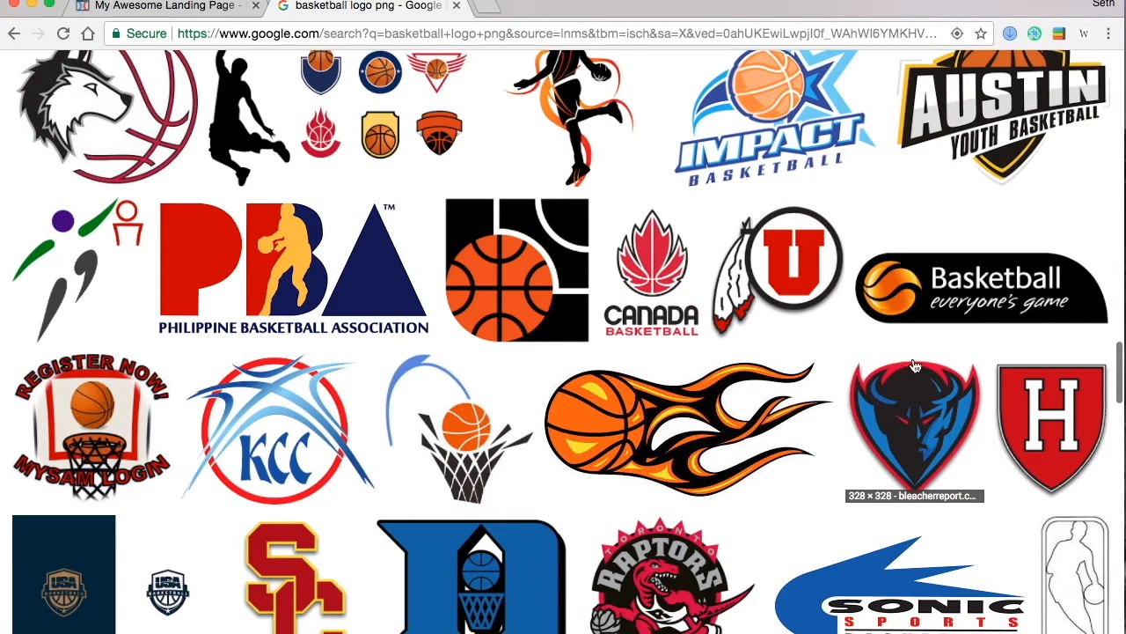
- Save the black 'Basketball everyone's game' logo to the Desktop as Baketball and return to ClickFunnels
{"action": "left_click", "coordinate": [956, 299]}
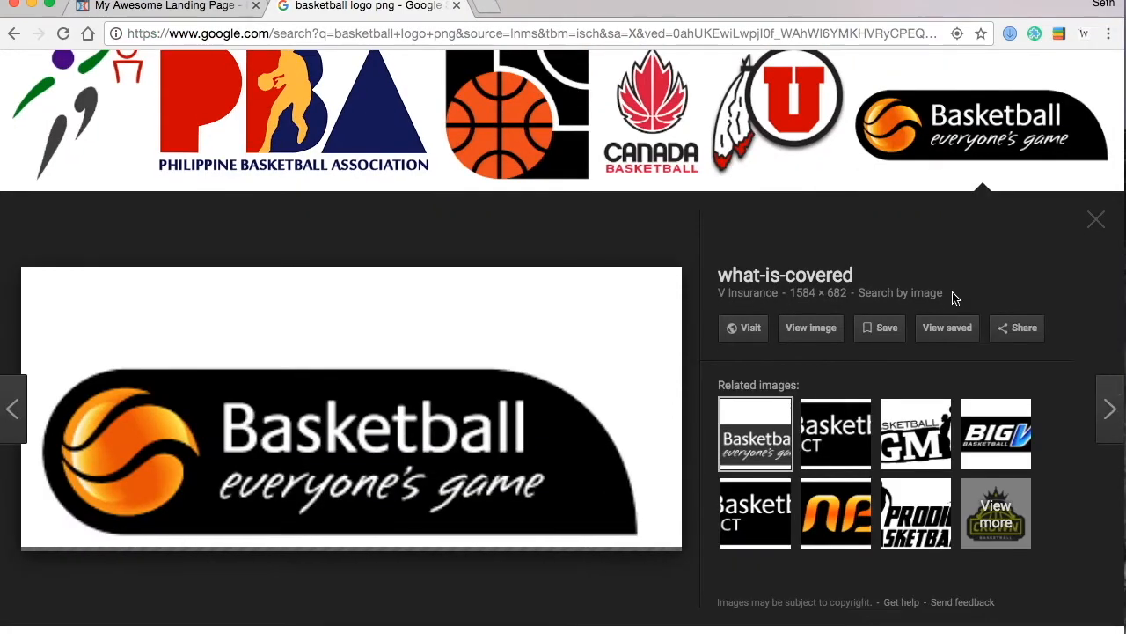
{"action": "right_click", "coordinate": [328, 451]}
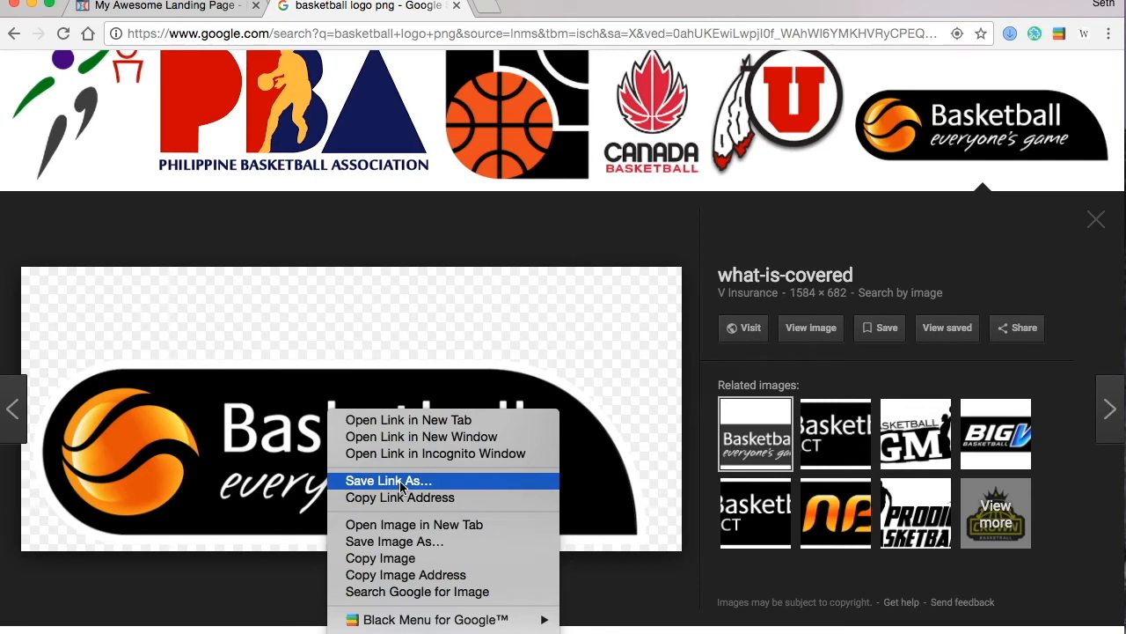
{"action": "left_click", "coordinate": [379, 542]}
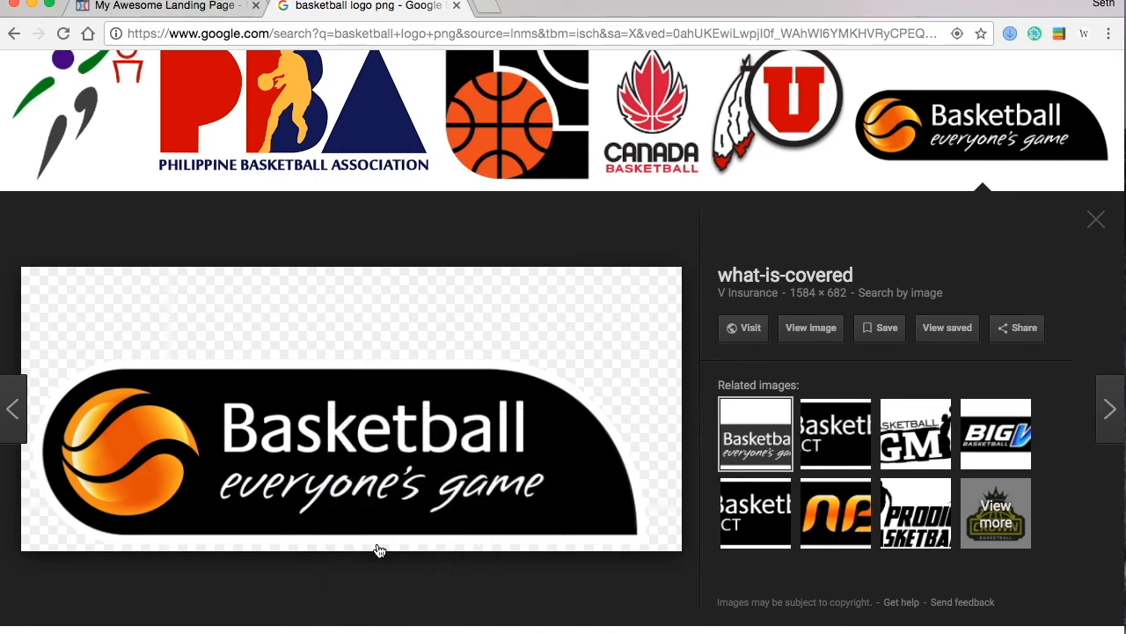
{"action": "type", "text": "Baketball"}
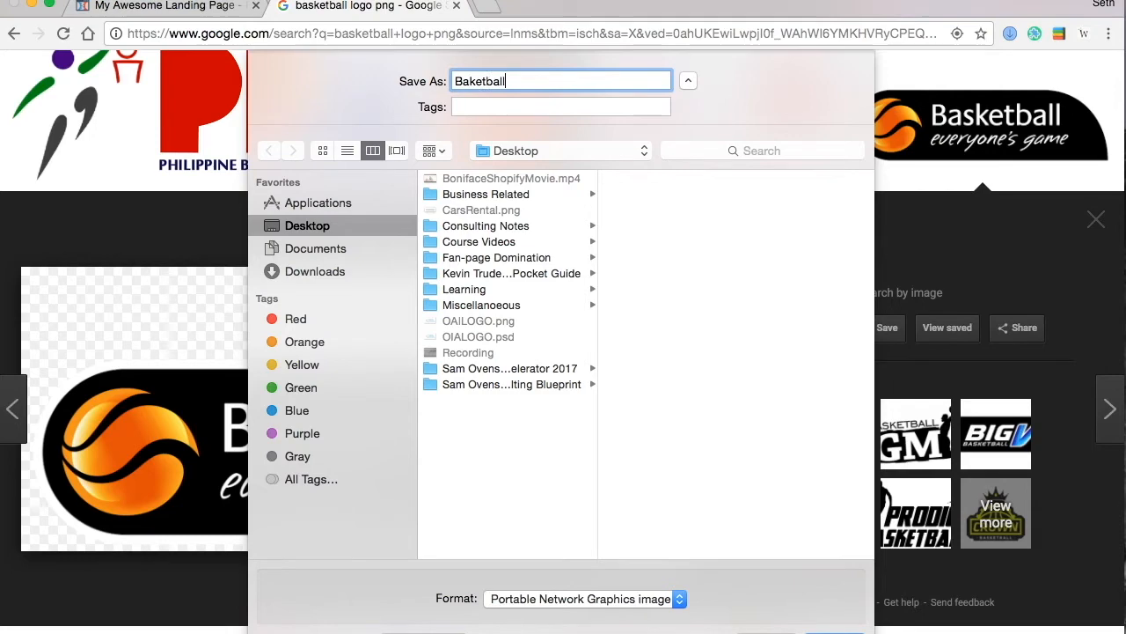
{"action": "key", "text": "Return"}
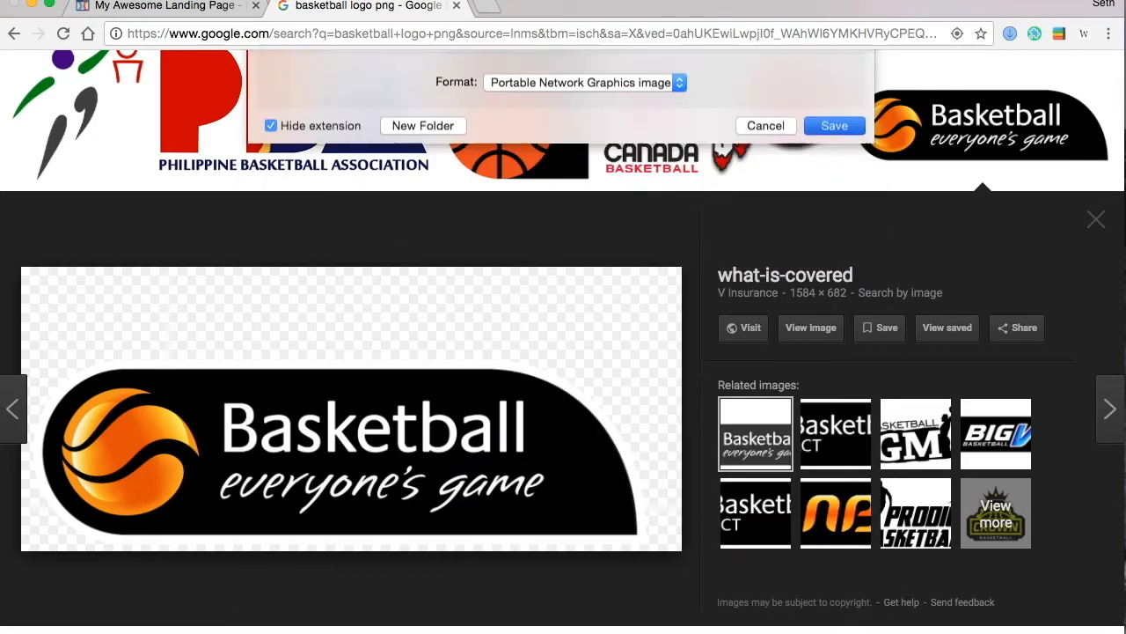
{"action": "left_click", "coordinate": [138, 13]}
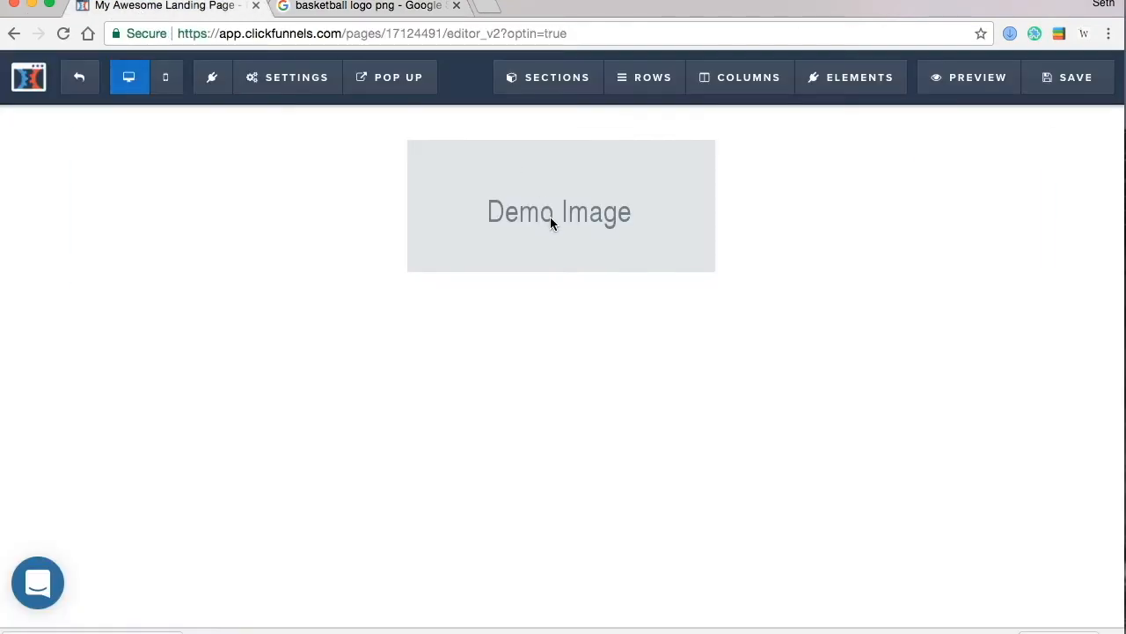
- Upload Baketball.png from the Desktop and swap it in for the Demo Image placeholder
{"action": "left_click", "coordinate": [1013, 203]}
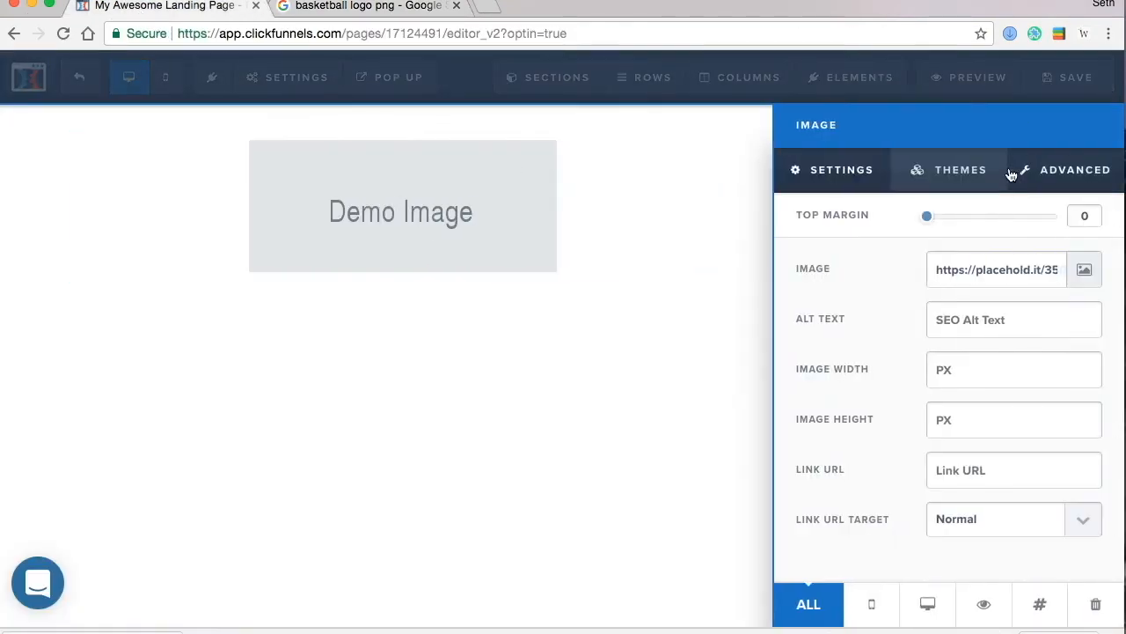
{"action": "left_click", "coordinate": [1082, 275]}
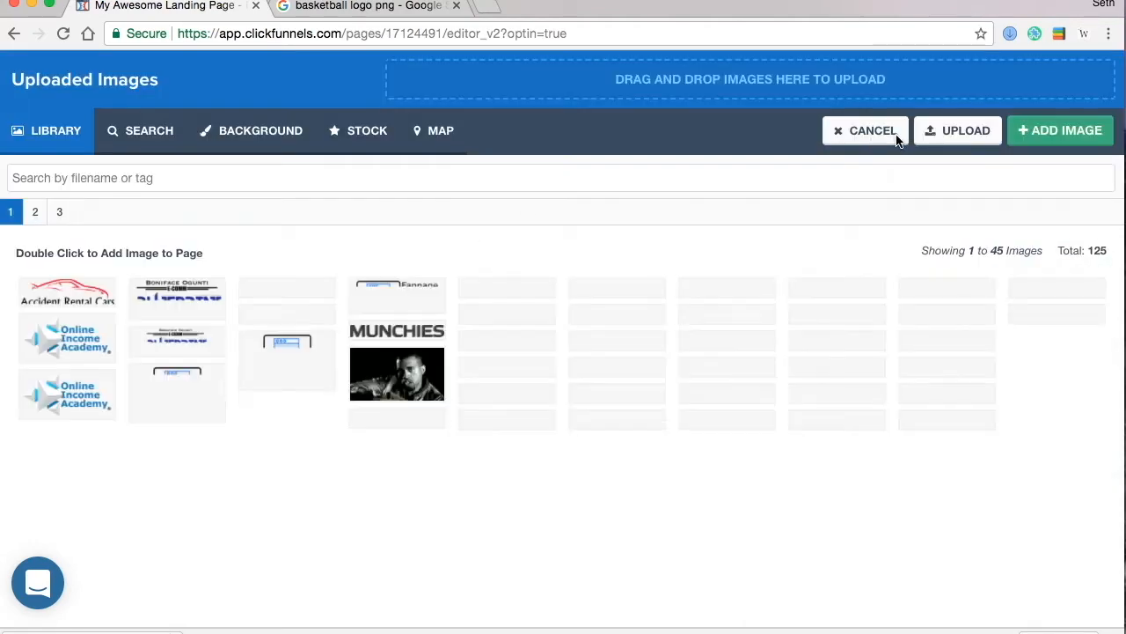
{"action": "left_click", "coordinate": [953, 130]}
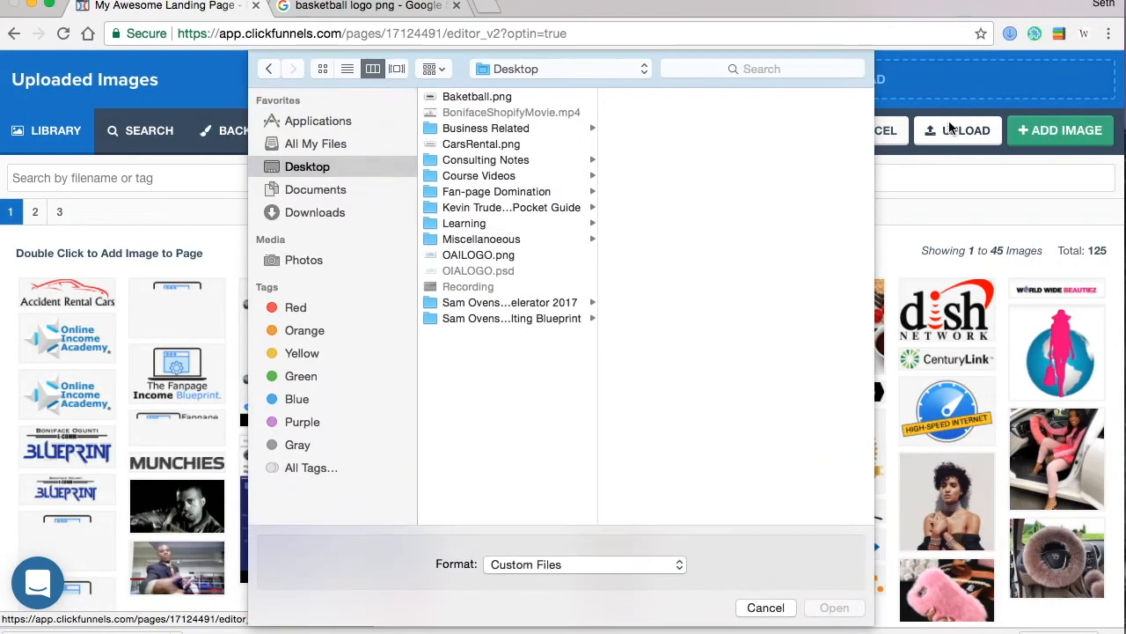
{"action": "left_click", "coordinate": [461, 97]}
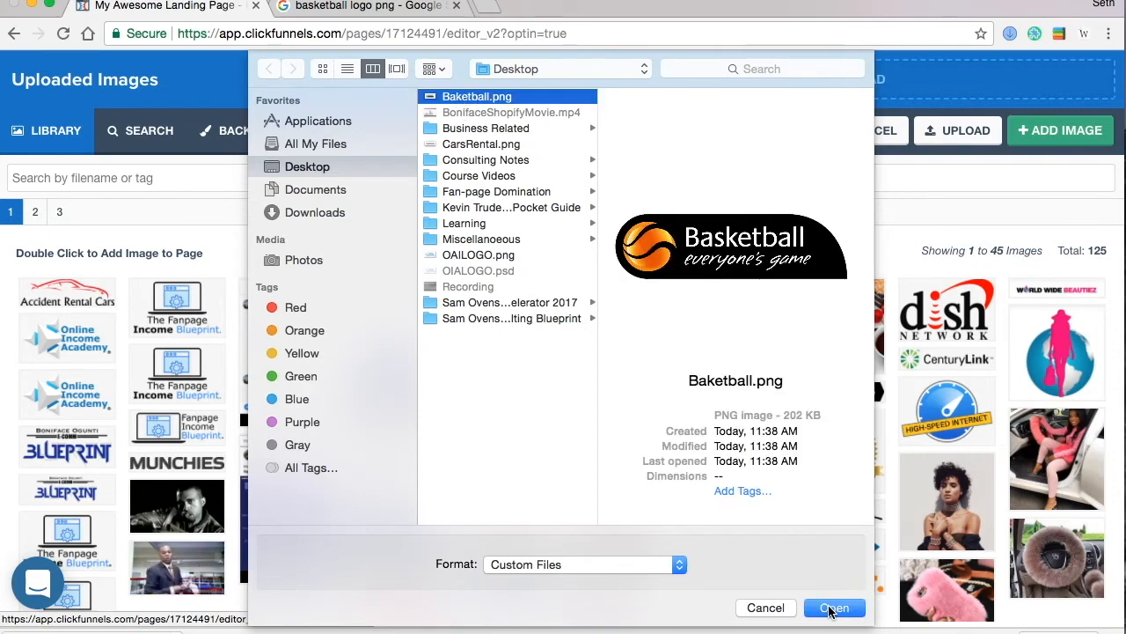
{"action": "left_click", "coordinate": [834, 607]}
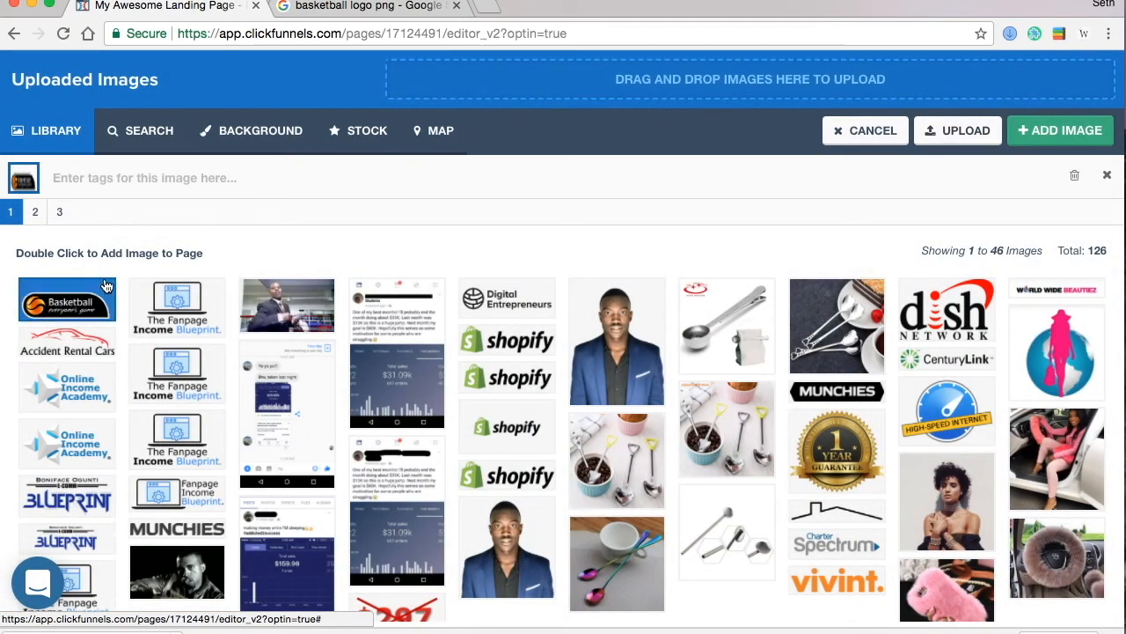
{"action": "double_click", "coordinate": [88, 294]}
{"action": "left_click", "coordinate": [128, 77]}
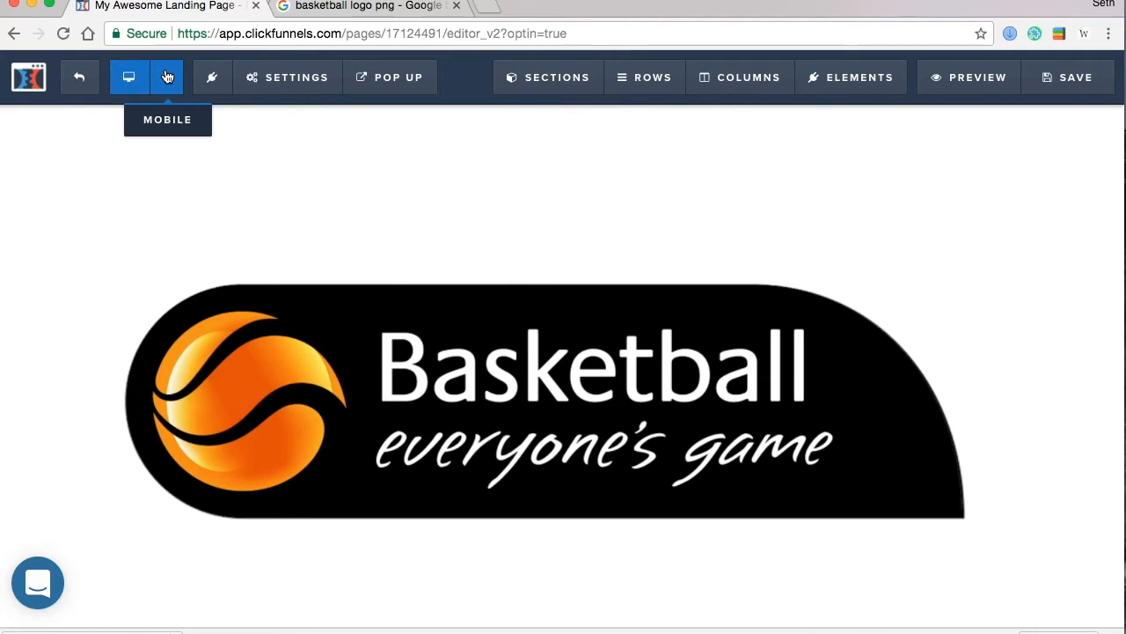
- In Mobile view, reduce the logo row's top padding to 0
{"action": "left_click", "coordinate": [167, 77]}
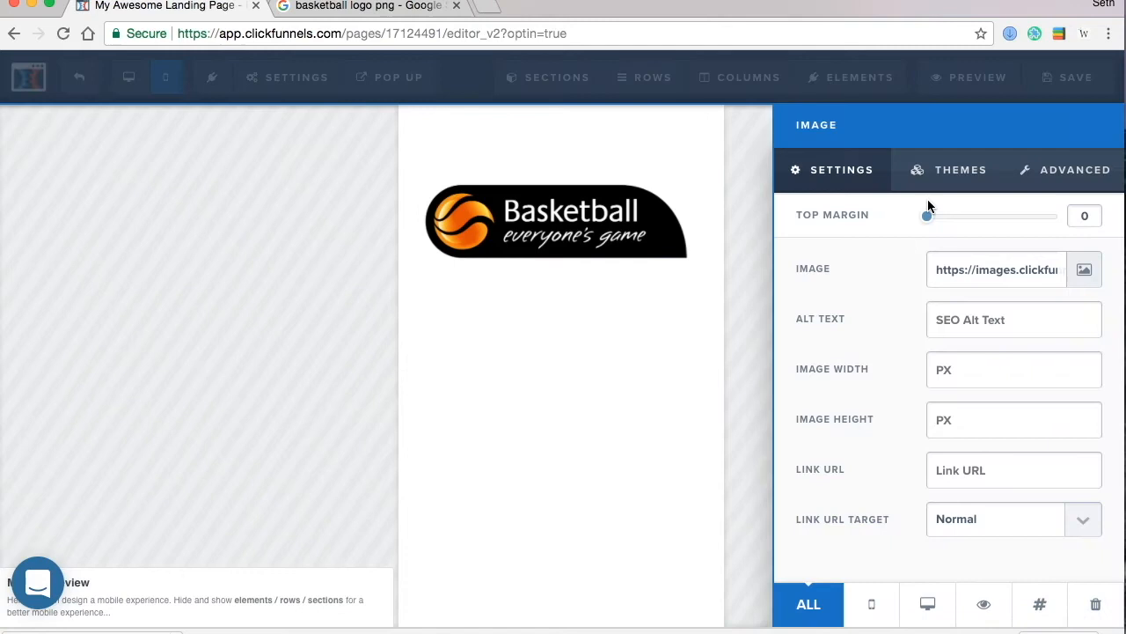
{"action": "left_click", "coordinate": [653, 375]}
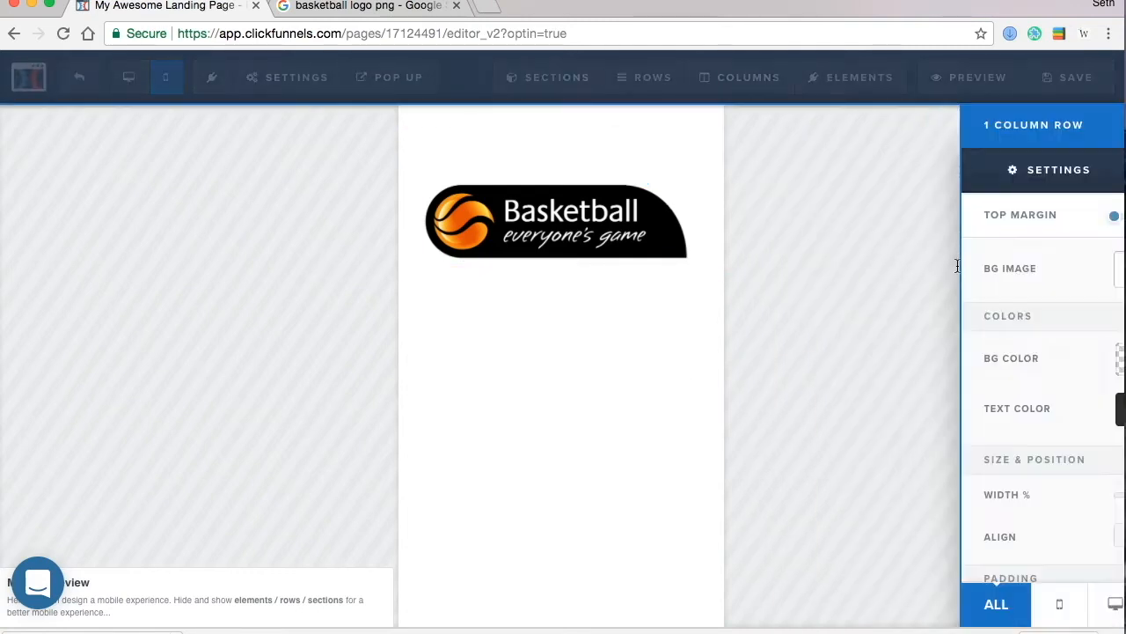
{"action": "scroll", "coordinate": [1001, 541], "scroll_direction": "down", "scroll_amount": 3}
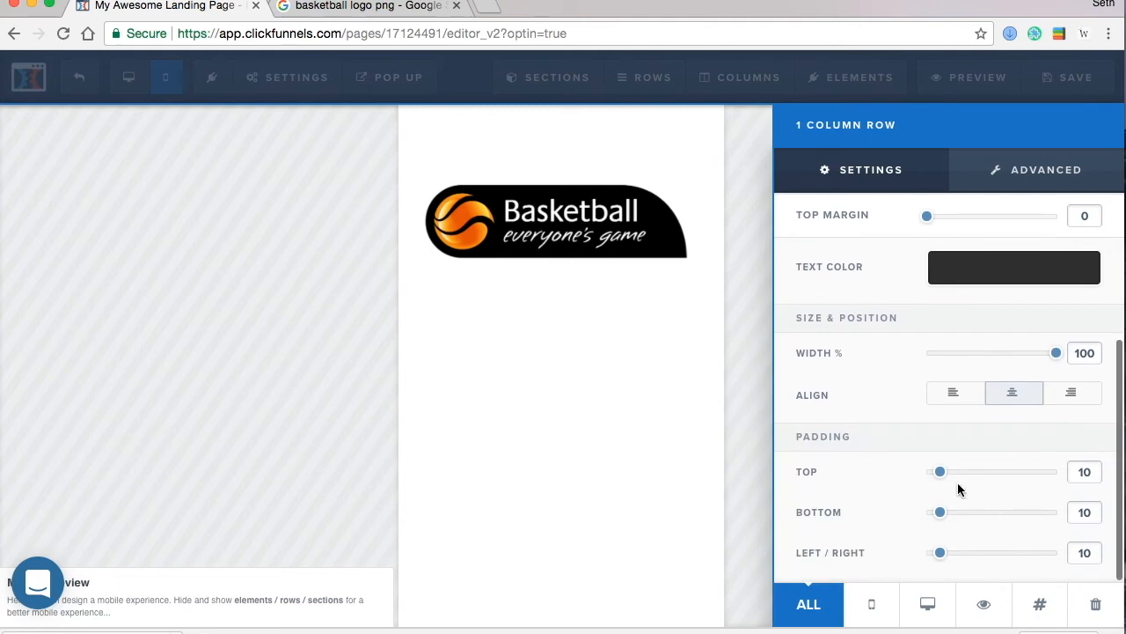
{"action": "left_click_drag", "start_coordinate": [939, 471], "coordinate": [864, 477]}
{"action": "left_click", "coordinate": [608, 332]}
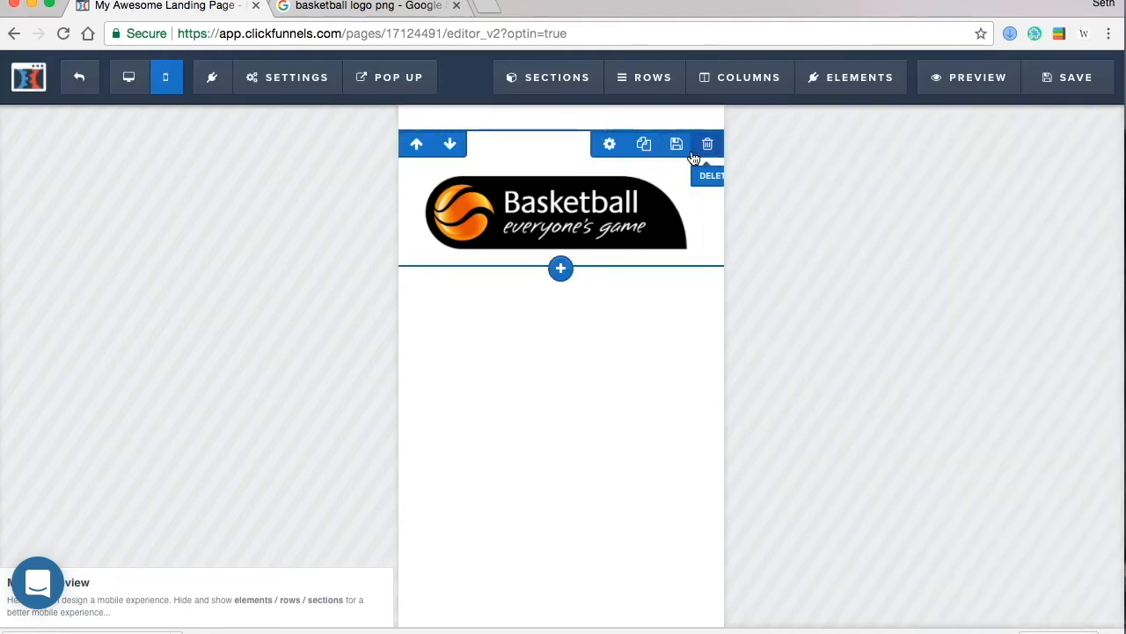
- Lower the Sales Copy & Optin section's top padding from 30 to 0
{"action": "left_click", "coordinate": [867, 284]}
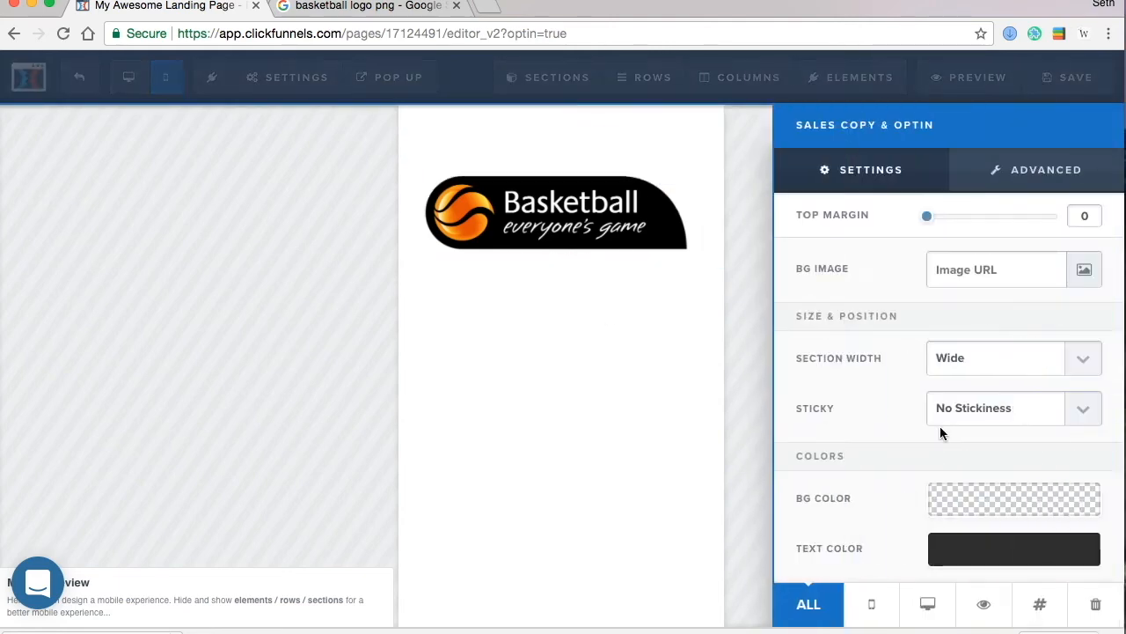
{"action": "scroll", "coordinate": [940, 426], "scroll_direction": "down", "scroll_amount": 3}
{"action": "left_click_drag", "start_coordinate": [967, 476], "coordinate": [852, 478]}
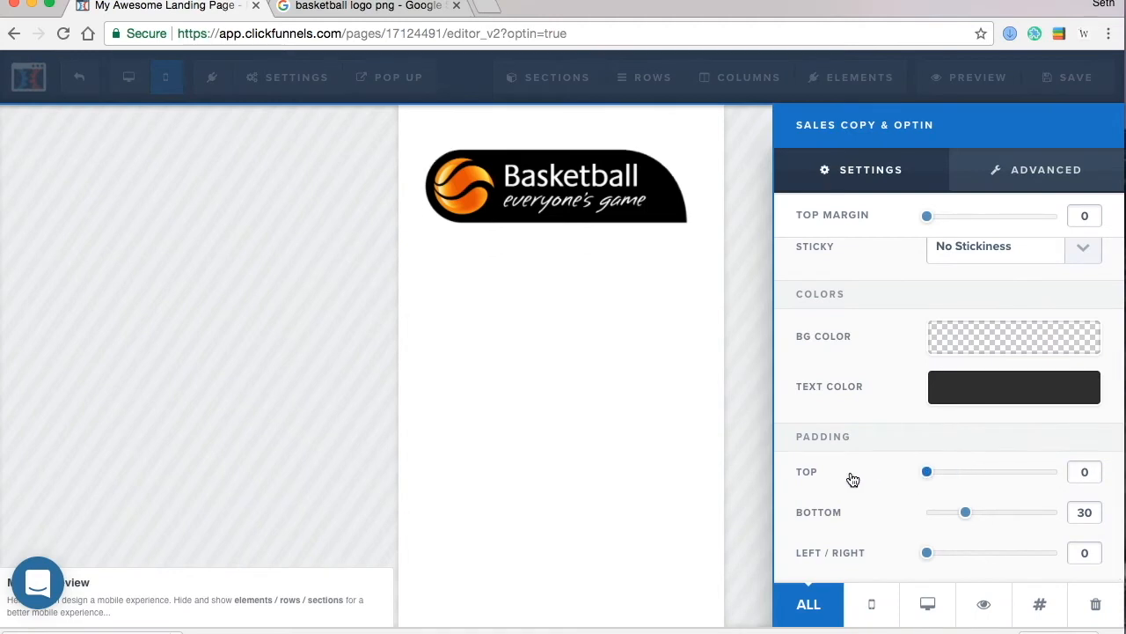
{"action": "left_click", "coordinate": [579, 361]}
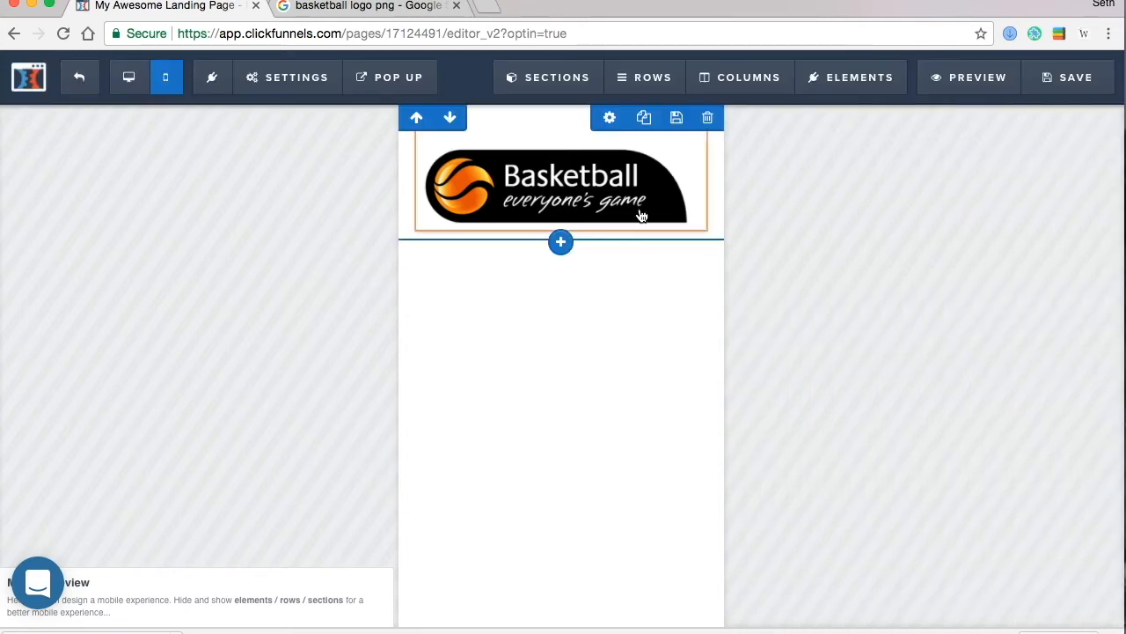
- Add a headline below the logo reading 'Complete this short survey to be entered into the giveaway'
{"action": "left_click", "coordinate": [561, 234]}
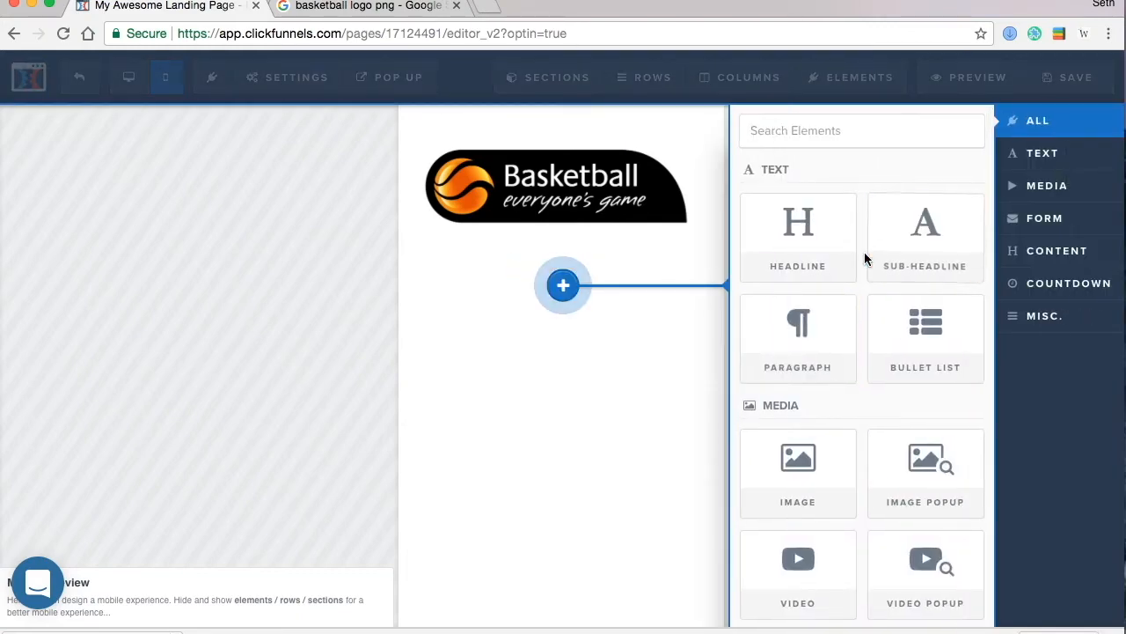
{"action": "left_click", "coordinate": [801, 242]}
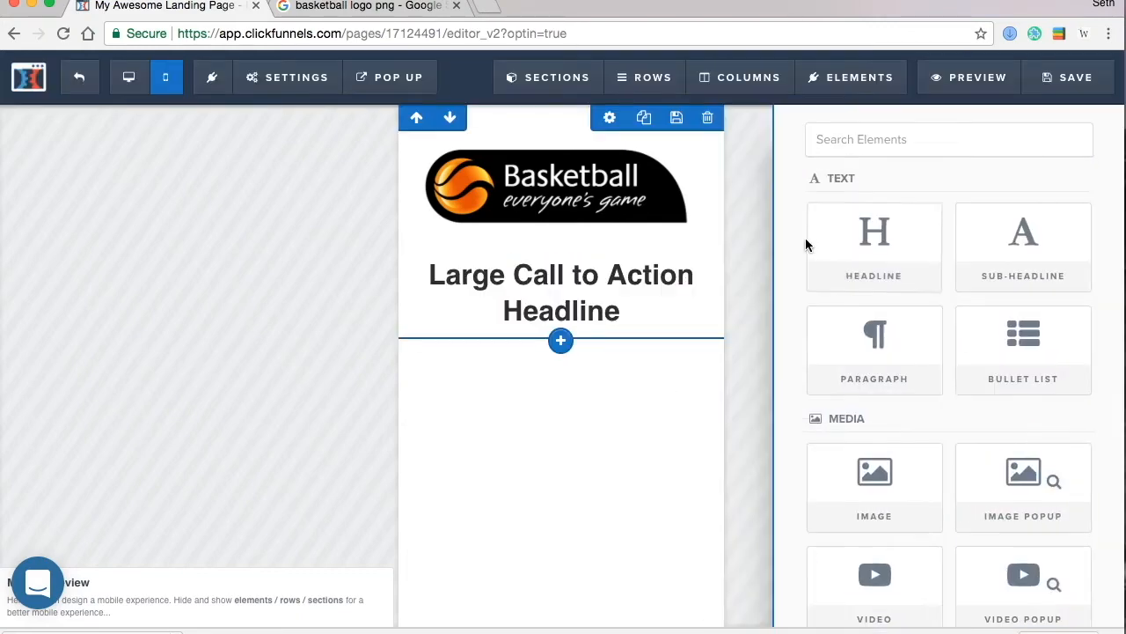
{"action": "left_click", "coordinate": [554, 305]}
{"action": "left_click_drag", "start_coordinate": [625, 304], "coordinate": [412, 264]}
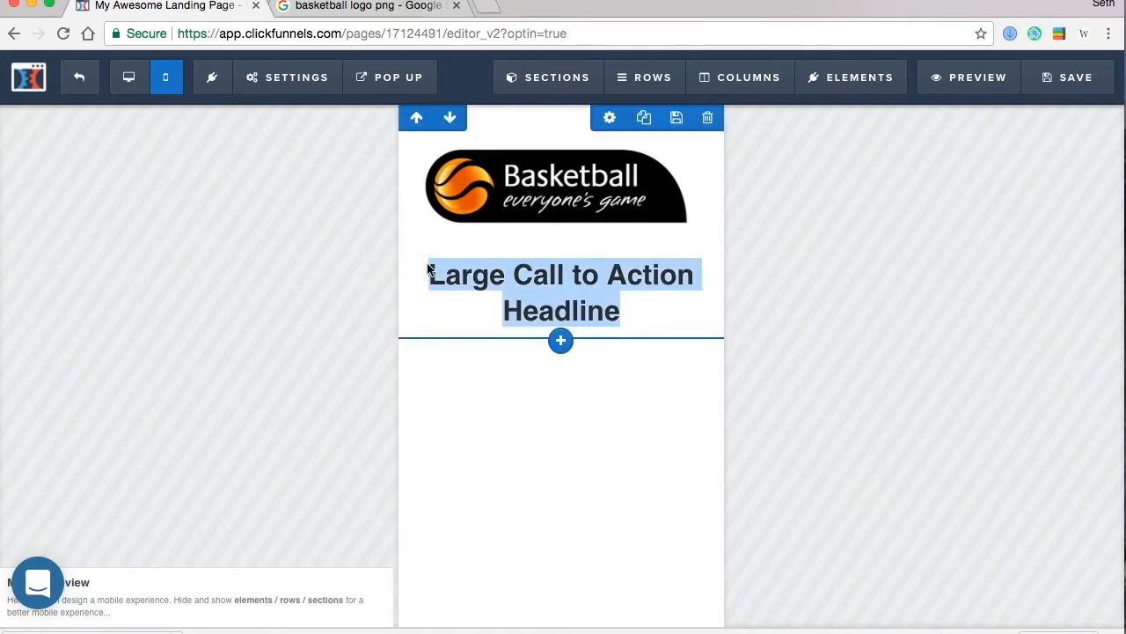
{"action": "type", "text": "Complet"}
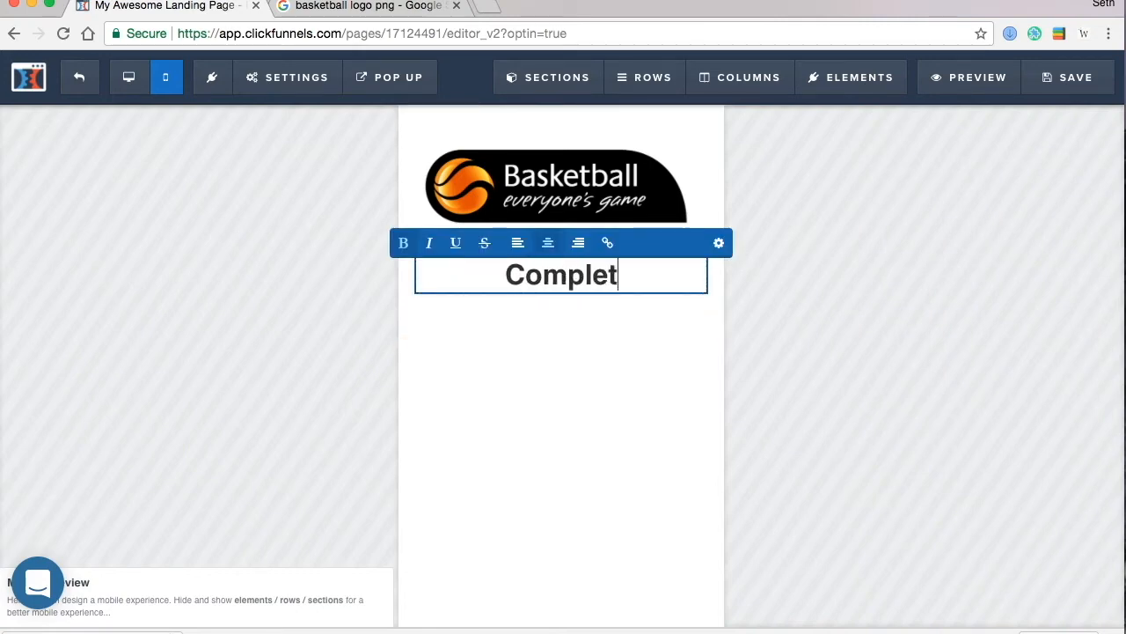
{"action": "type", "text": "e this shor"}
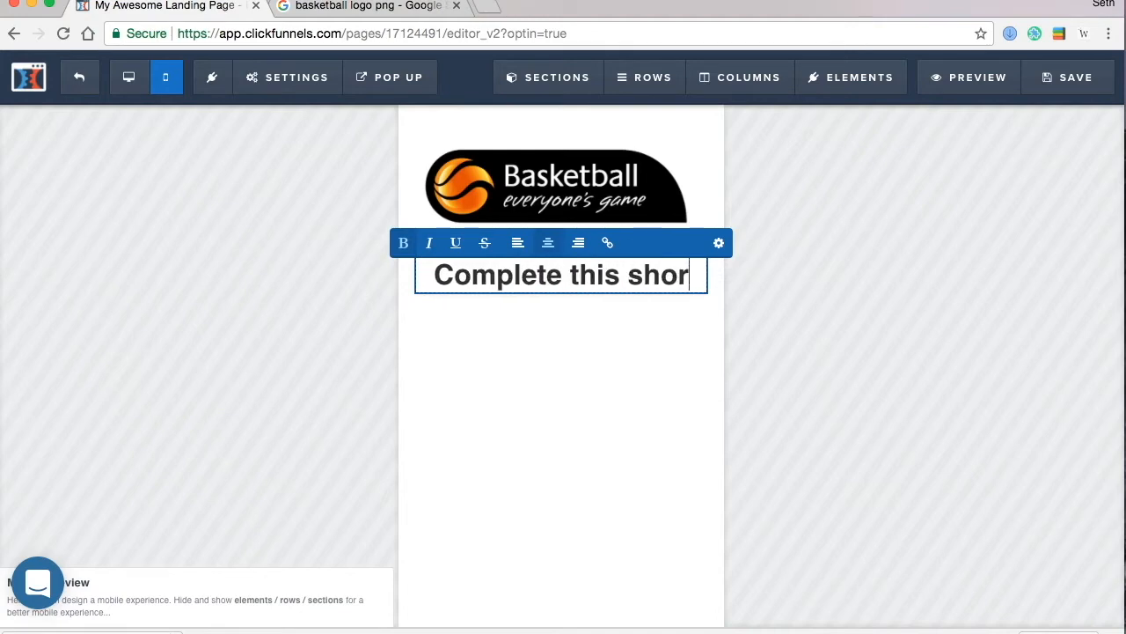
{"action": "type", "text": "t survey to "}
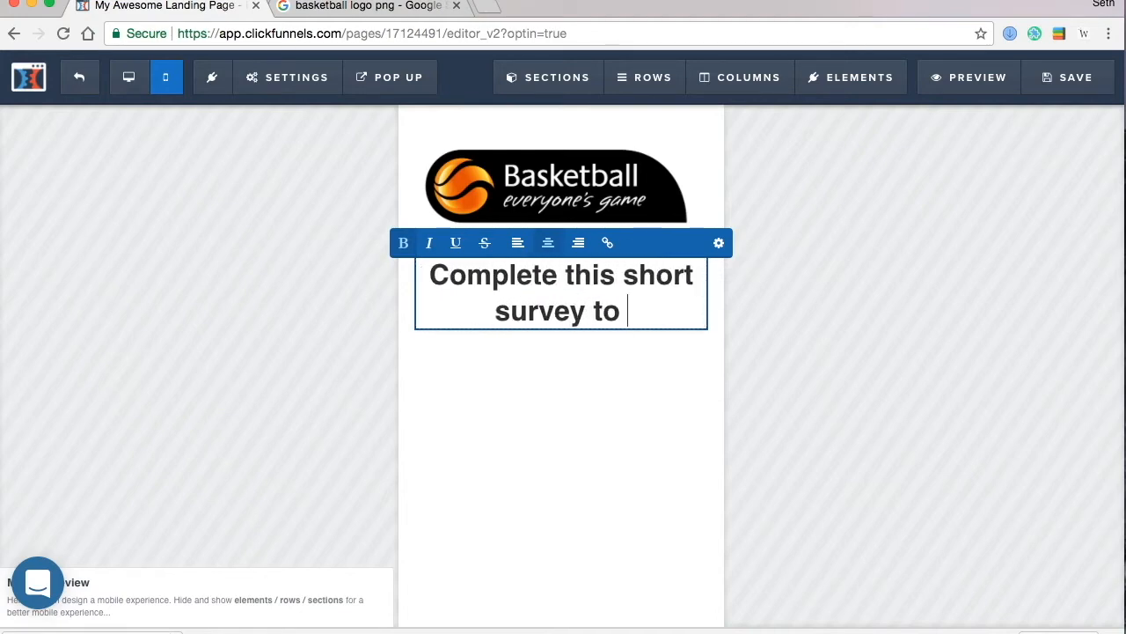
{"action": "type", "text": "be entere"}
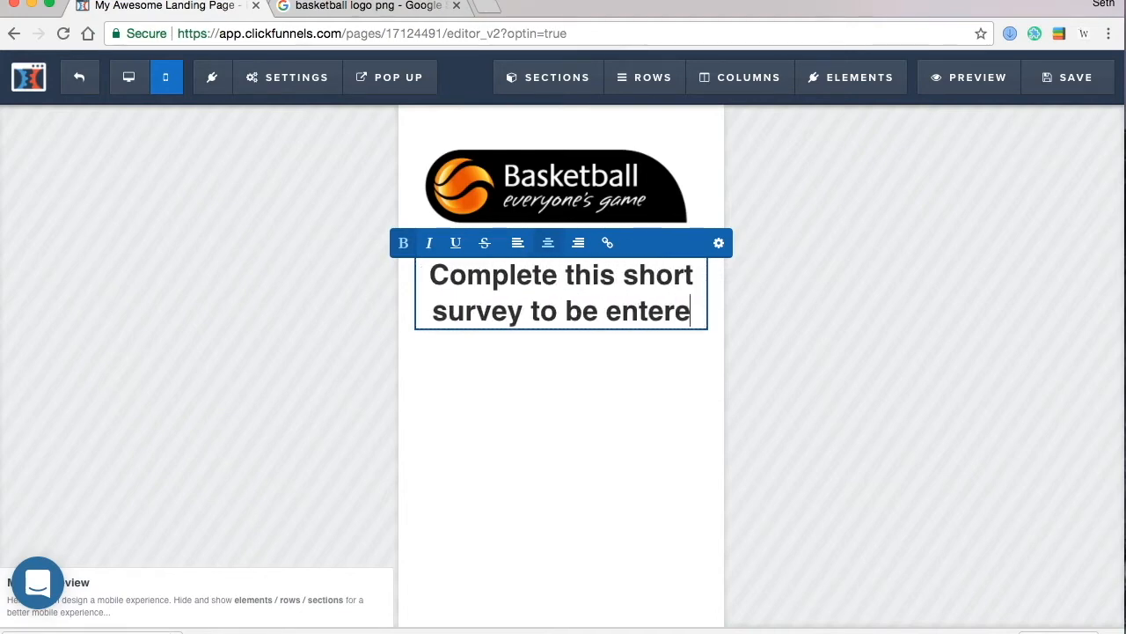
{"action": "type", "text": "d into the giveaa"}
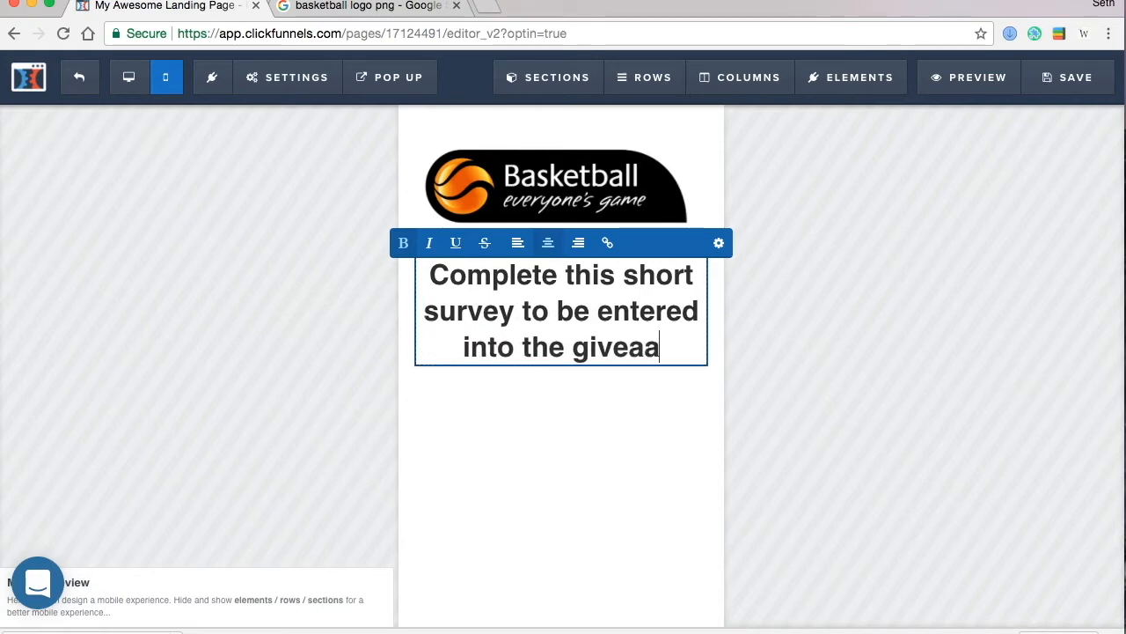
{"action": "key", "text": "BackSpace"}
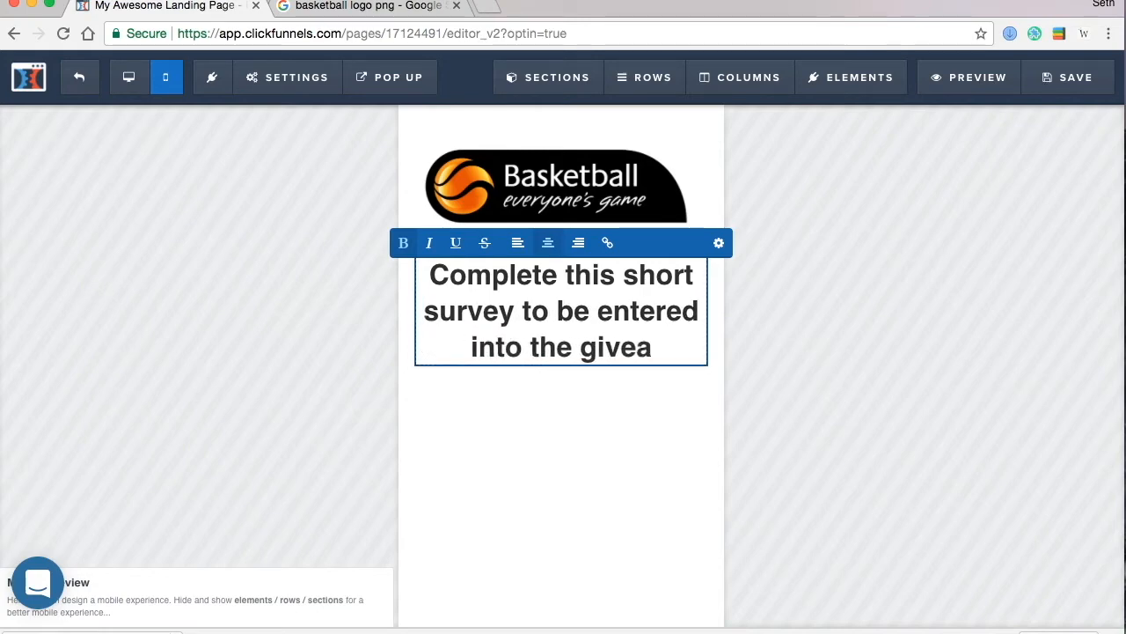
{"action": "type", "text": "way"}
{"action": "left_click", "coordinate": [556, 436]}
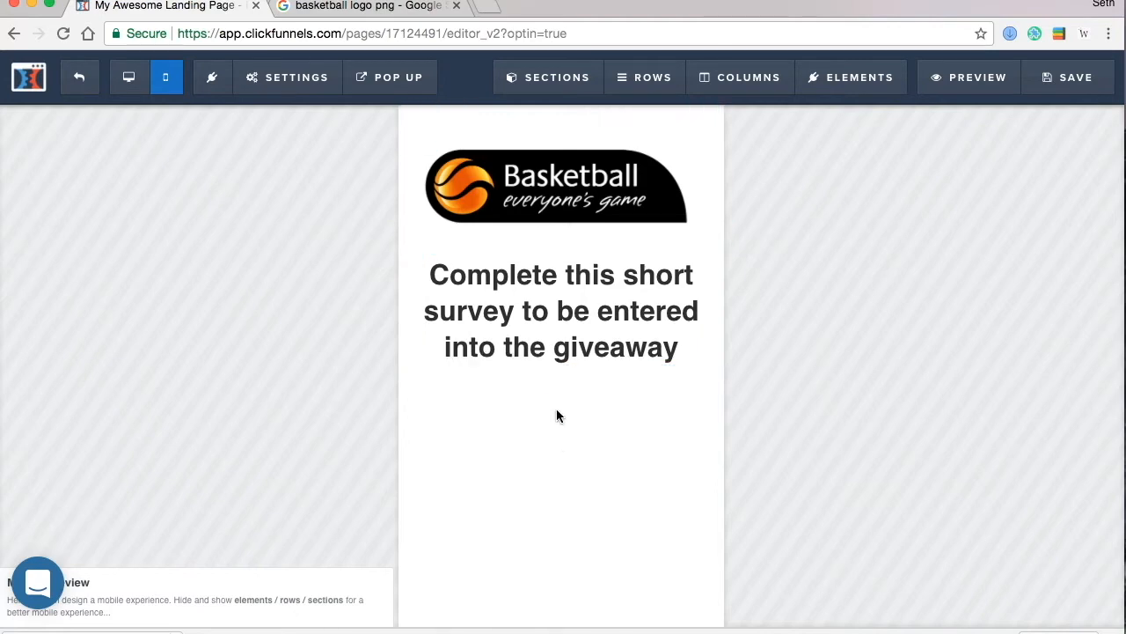
{"action": "left_click", "coordinate": [595, 325]}
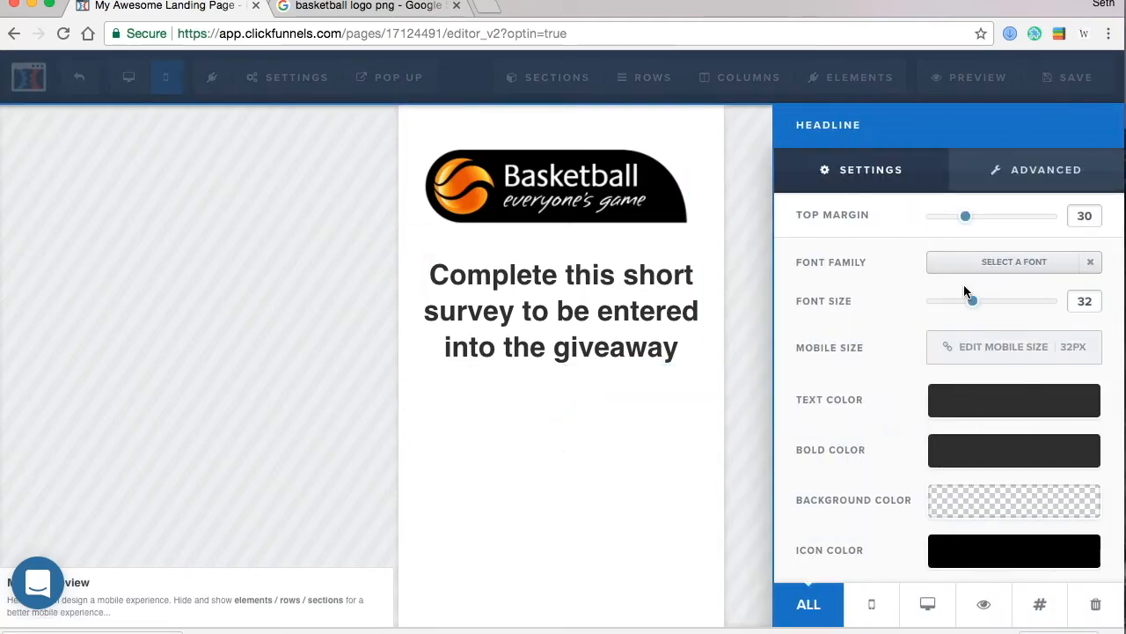
- Change the headline font size from 32 to 24 px and set Text Transform to Capitalize
{"action": "left_click_drag", "start_coordinate": [975, 304], "coordinate": [959, 303]}
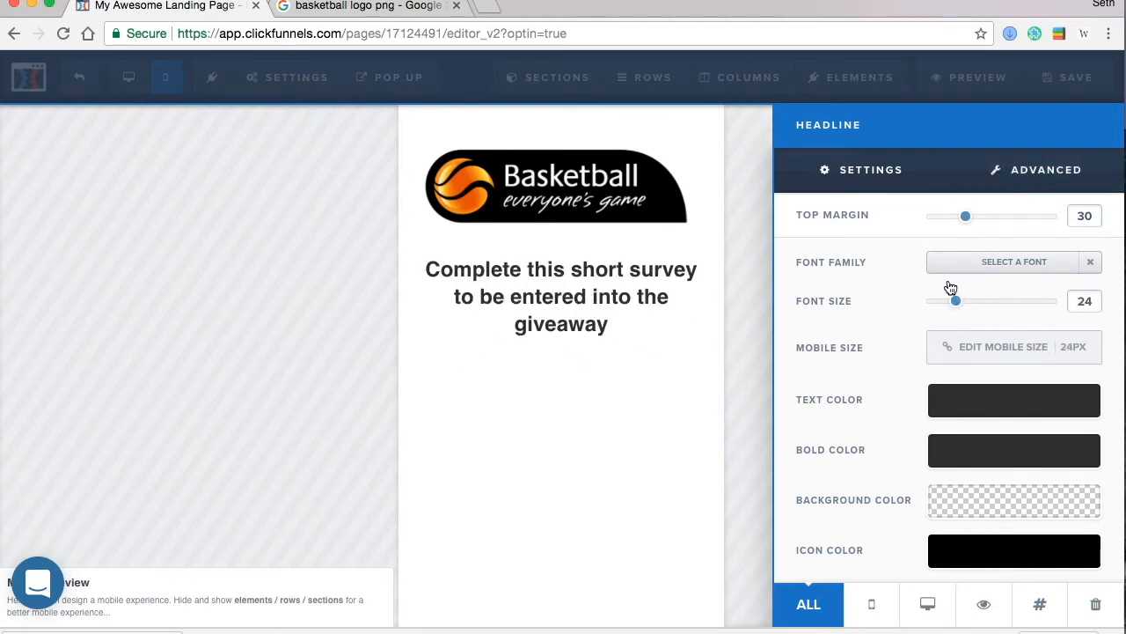
{"action": "left_click", "coordinate": [1033, 180]}
{"action": "left_click", "coordinate": [989, 325]}
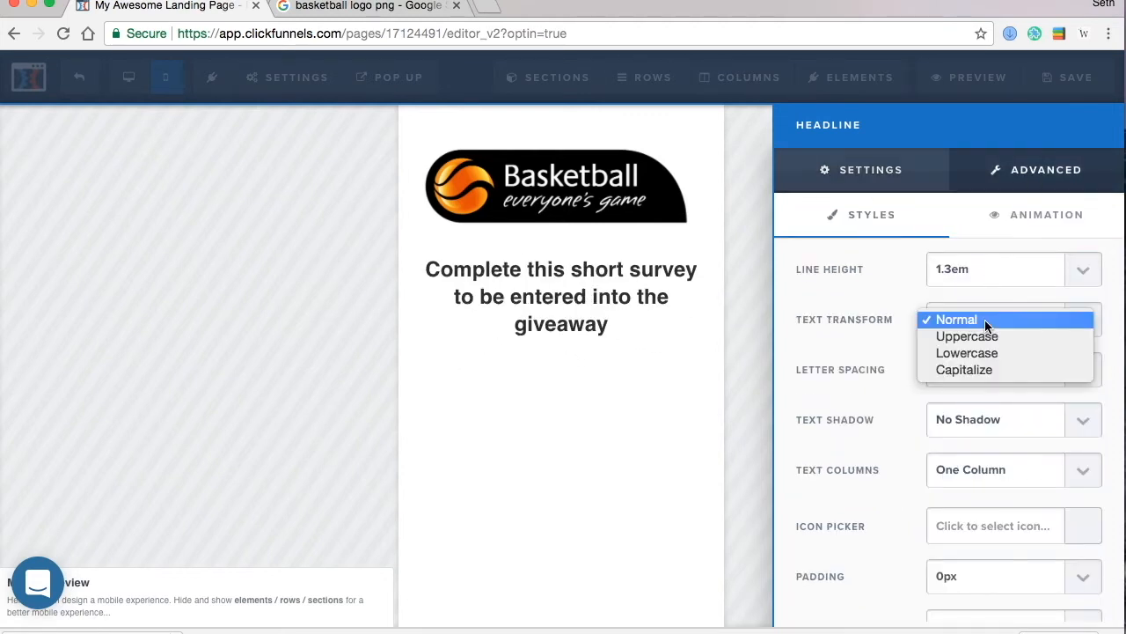
{"action": "left_click", "coordinate": [971, 371]}
{"action": "left_click", "coordinate": [553, 479]}
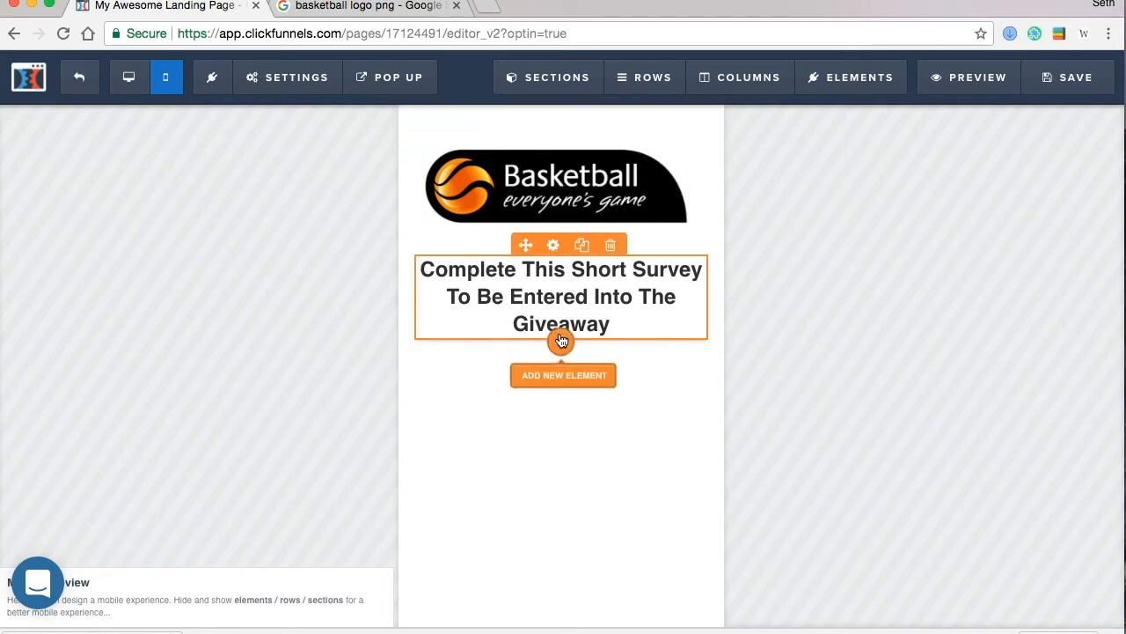
{"action": "left_click", "coordinate": [559, 341]}
- Place a Survey element below the headline and set Q1 to 'What is your favorite basketball shoe?'
{"action": "scroll", "coordinate": [814, 440], "scroll_direction": "down", "scroll_amount": 4}
{"action": "scroll", "coordinate": [818, 440], "scroll_direction": "down", "scroll_amount": 4}
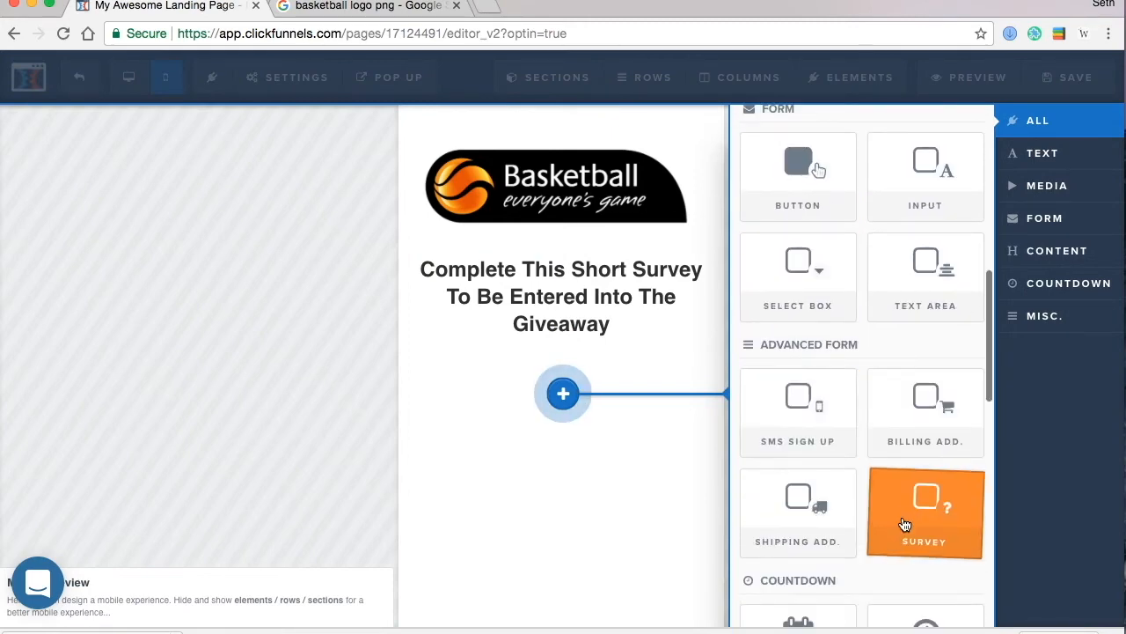
{"action": "left_click_drag", "start_coordinate": [399, 435], "coordinate": [452, 407]}
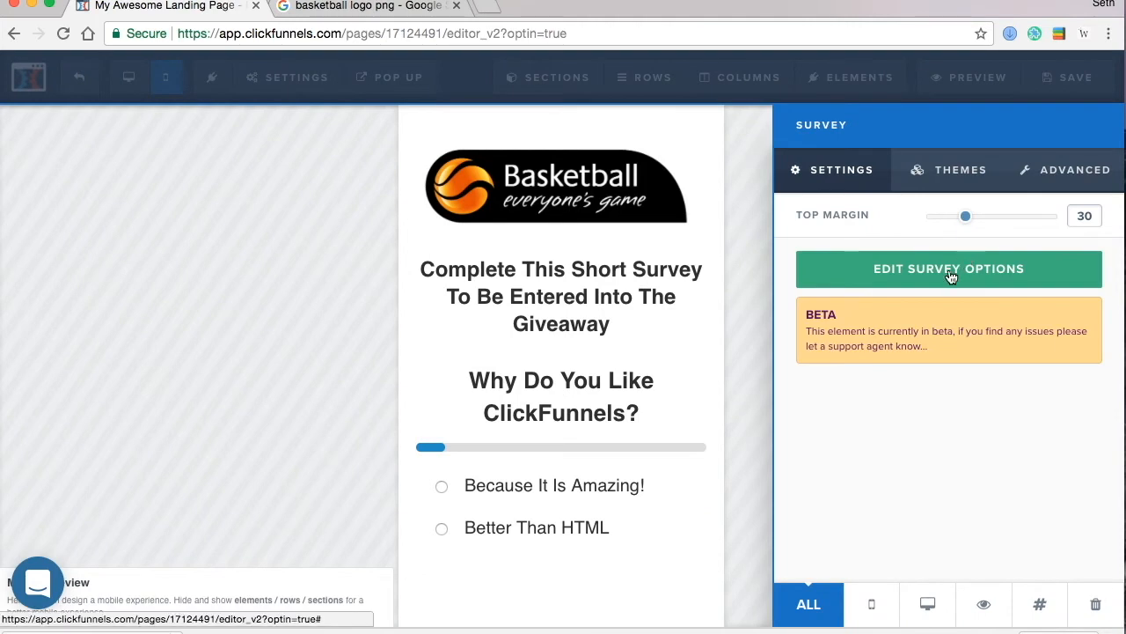
{"action": "left_click", "coordinate": [949, 269]}
{"action": "left_click", "coordinate": [343, 278]}
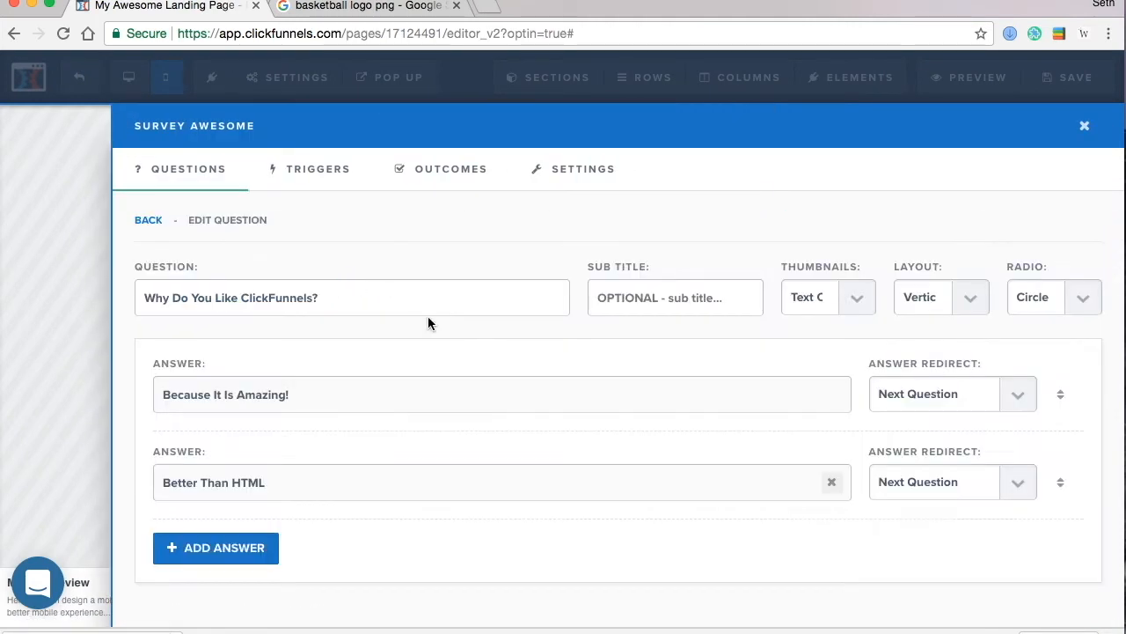
{"action": "left_click_drag", "start_coordinate": [387, 304], "coordinate": [91, 282]}
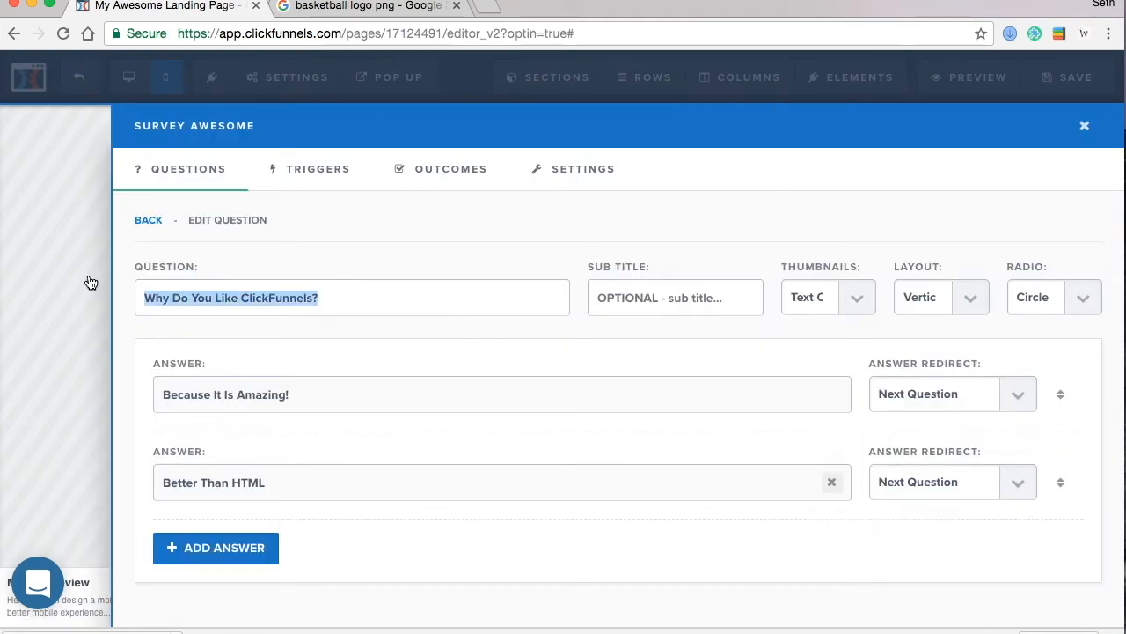
{"action": "type", "text": "What is your favorite bask"}
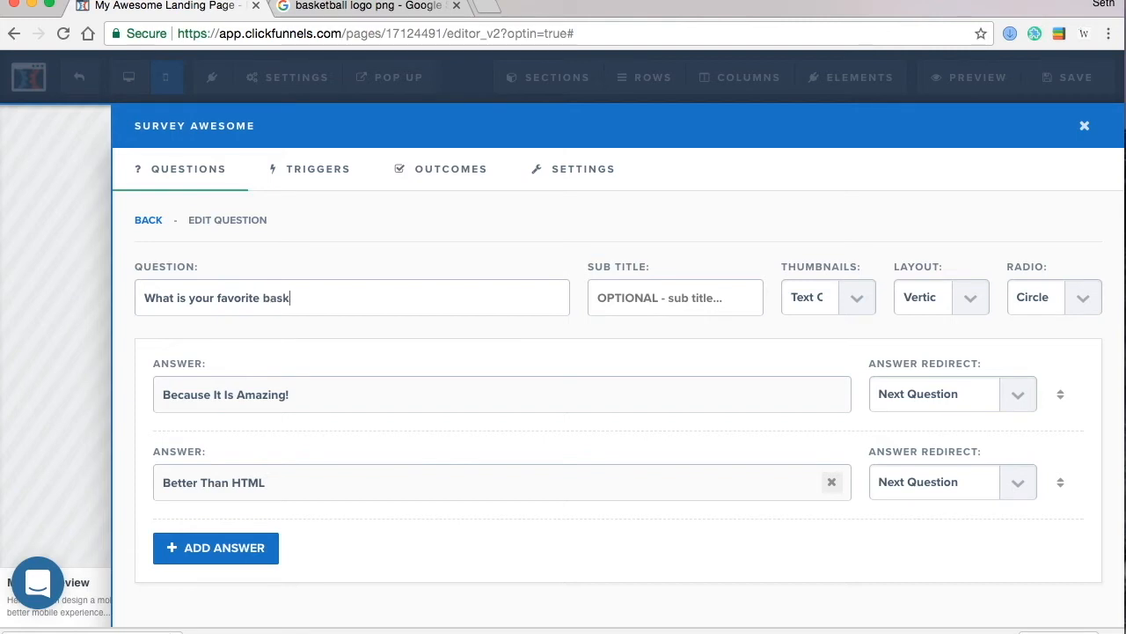
{"action": "type", "text": "es"}
{"action": "key", "text": "BackSpace"}
{"action": "type", "text": "?"}
- Set the first question's answers to Nike, Jordan and Addidas
{"action": "left_click_drag", "start_coordinate": [359, 397], "coordinate": [115, 389]}
{"action": "type", "text": "Nike"}
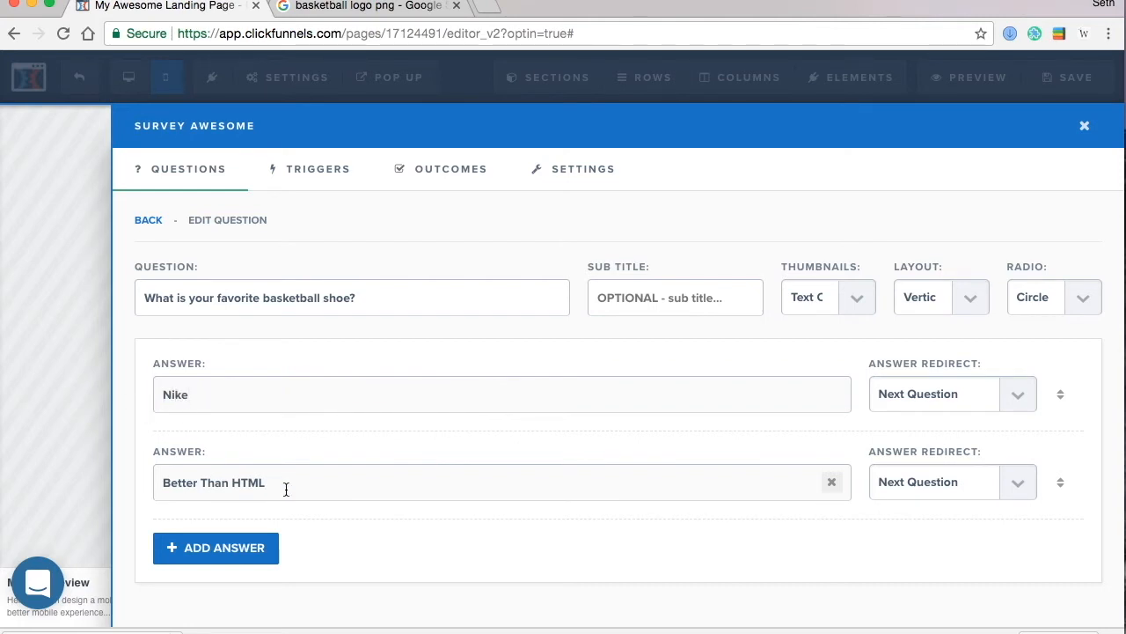
{"action": "left_click_drag", "start_coordinate": [284, 487], "coordinate": [111, 485]}
{"action": "type", "text": "Jordan"}
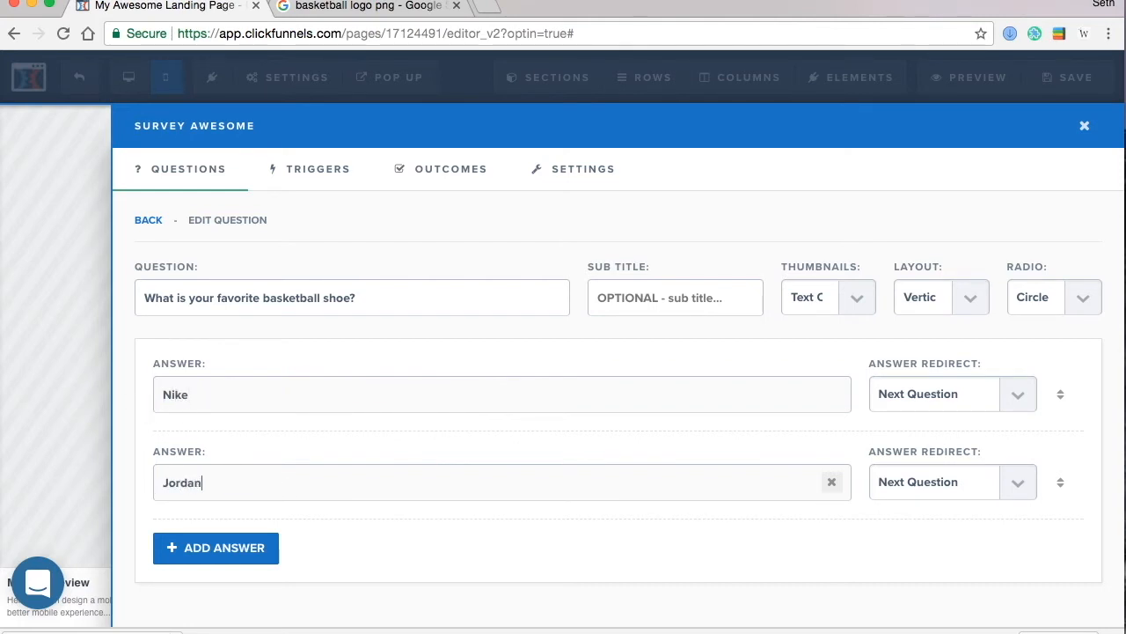
{"action": "left_click", "coordinate": [178, 562]}
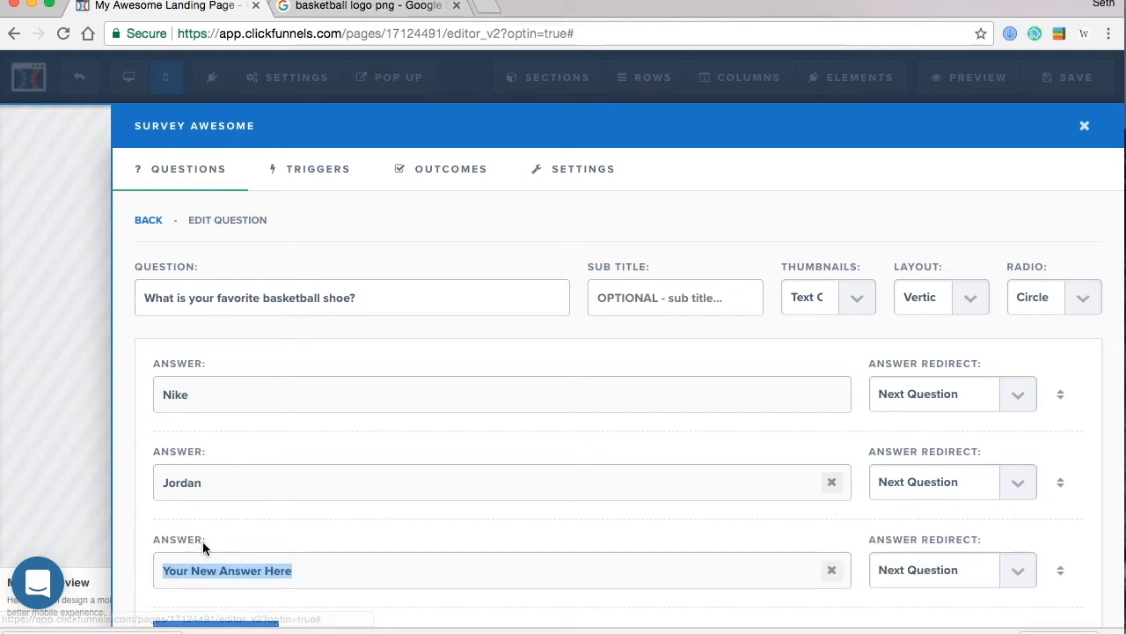
{"action": "type", "text": "Addides"}
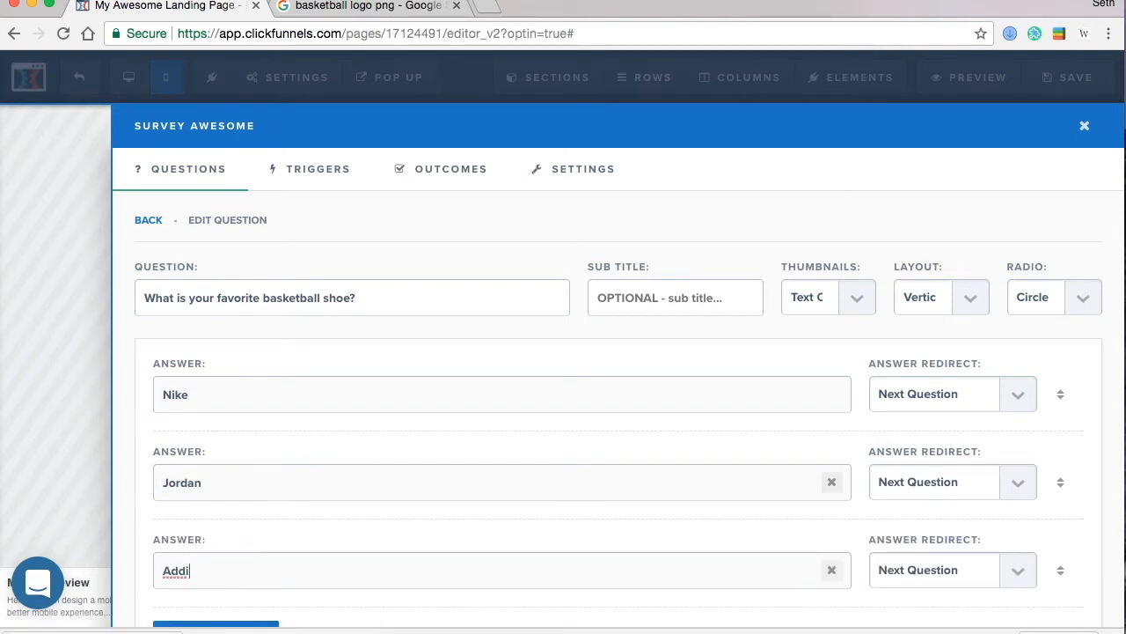
{"action": "key", "text": "BackSpace"}
{"action": "key", "text": "BackSpace"}
{"action": "type", "text": "as"}
{"action": "left_click", "coordinate": [12, 390]}
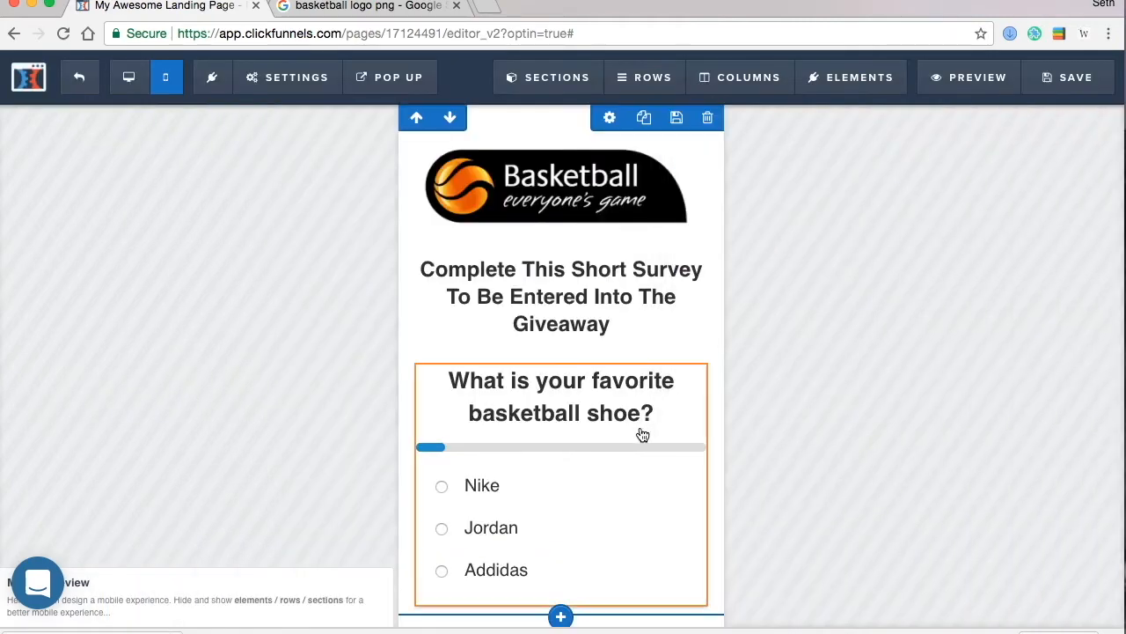
- Create a second multiple-choice survey question, 'How tall are you?'
{"action": "scroll", "coordinate": [636, 423], "scroll_direction": "down", "scroll_amount": 1}
{"action": "left_click", "coordinate": [627, 413]}
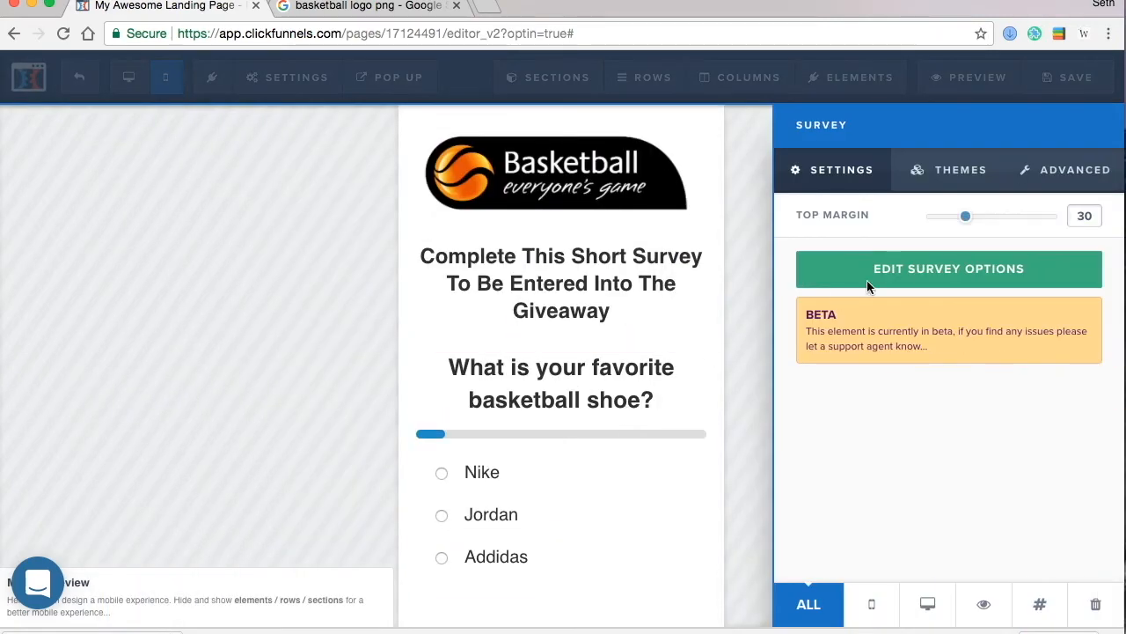
{"action": "left_click", "coordinate": [909, 269]}
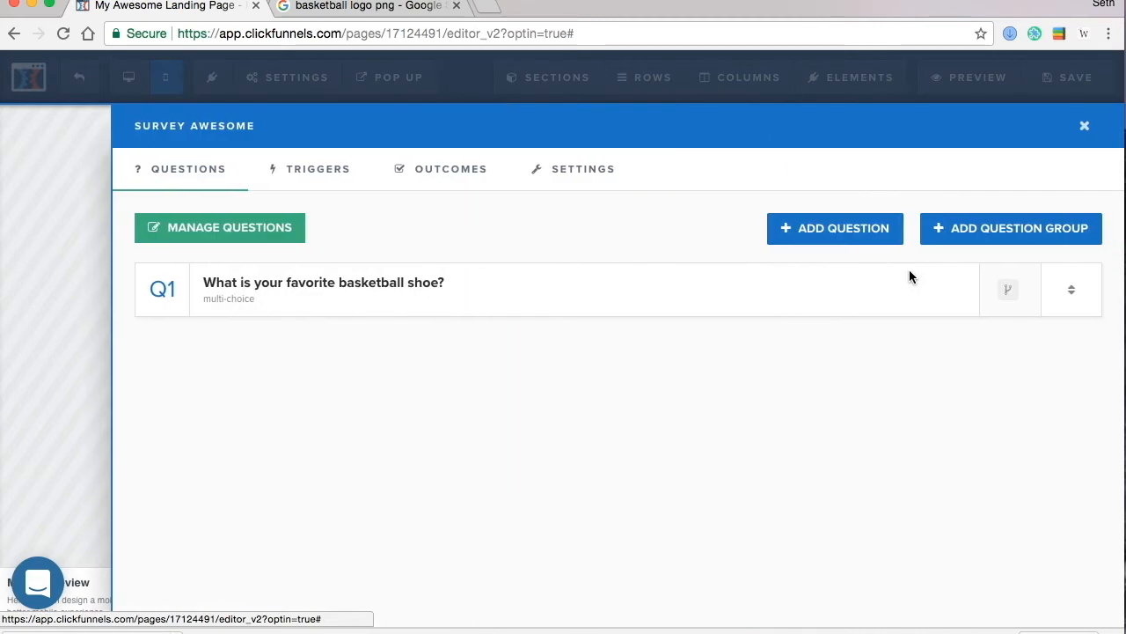
{"action": "left_click", "coordinate": [847, 230]}
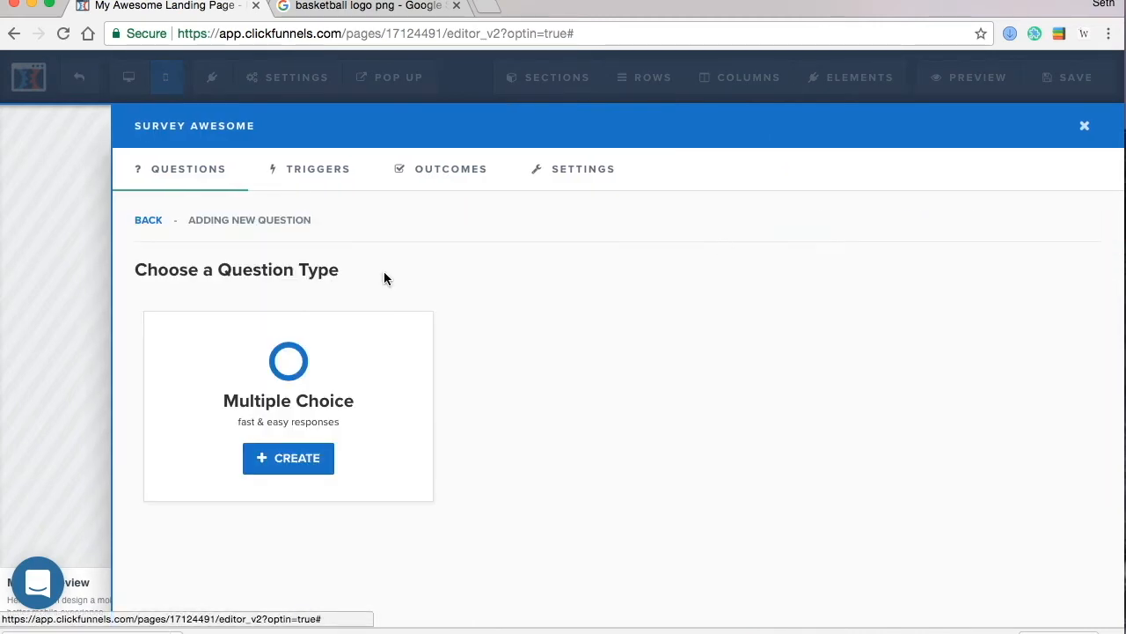
{"action": "left_click", "coordinate": [293, 458]}
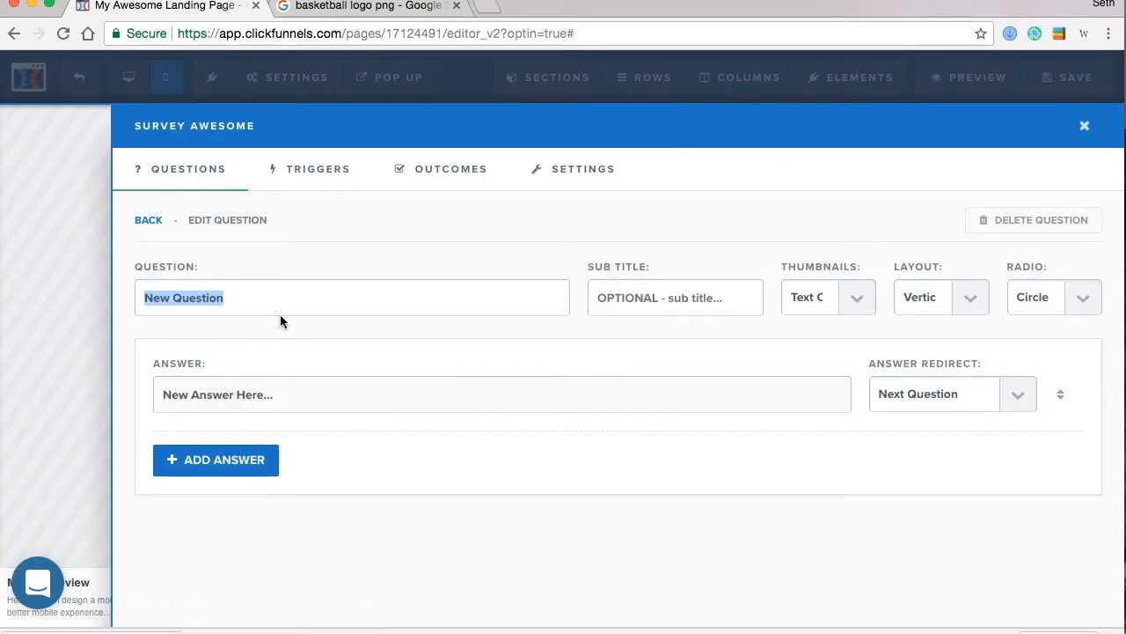
{"action": "type", "text": "How tall are YOu"}
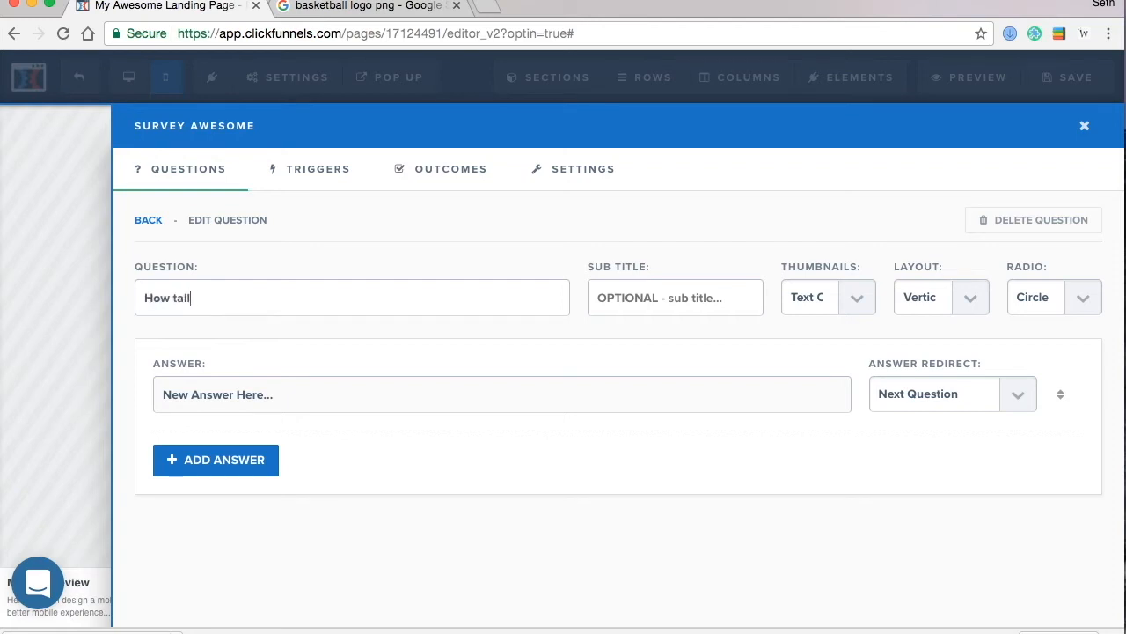
{"action": "key", "text": "BackSpace"}
{"action": "key", "text": "BackSpace"}
{"action": "key", "text": "BackSpace"}
{"action": "type", "text": "you?"}
- Give it the answers 5'5 - 5'7, 5'8-6' and 6'1+, deleting the extra empty answer
{"action": "left_click_drag", "start_coordinate": [308, 398], "coordinate": [146, 397]}
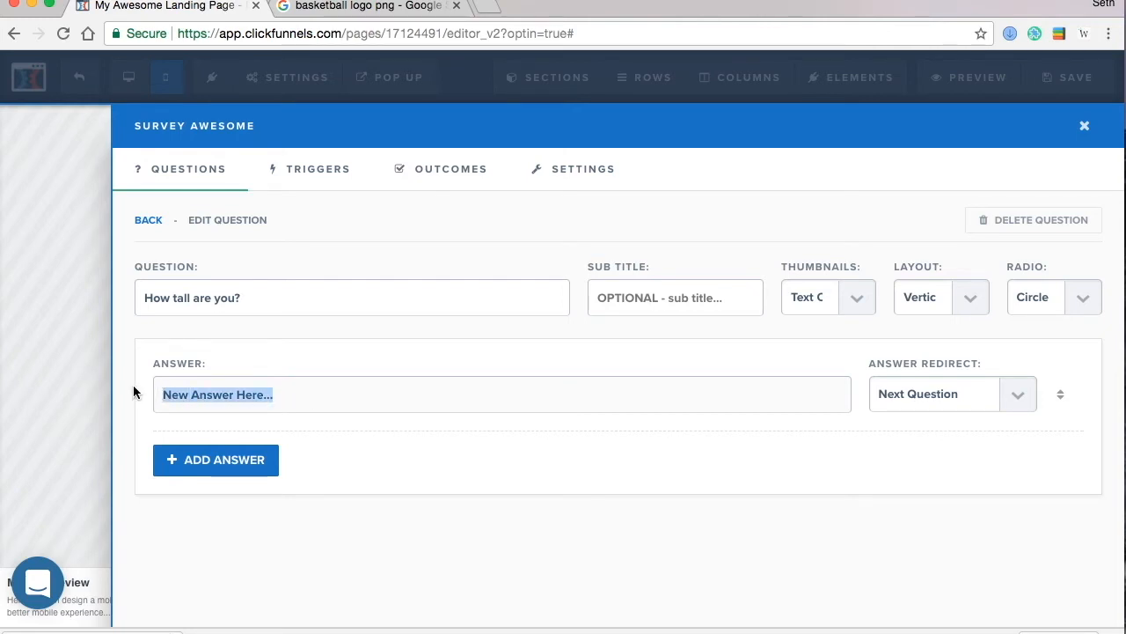
{"action": "type", "text": "5'5 - 5"}
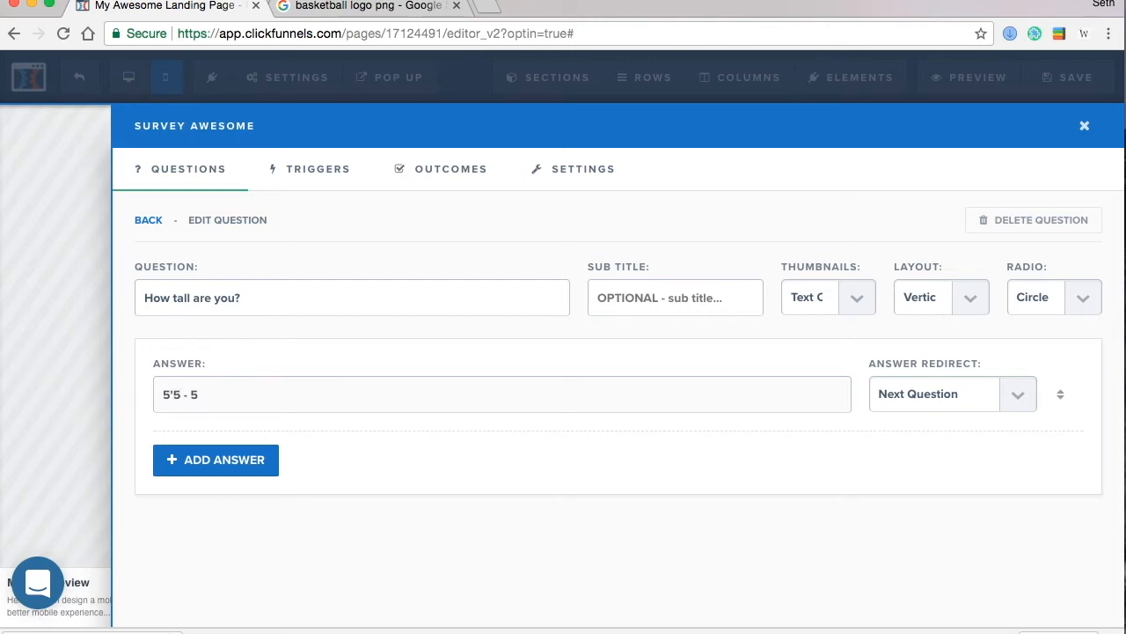
{"action": "type", "text": "'7"}
{"action": "left_click", "coordinate": [195, 459]}
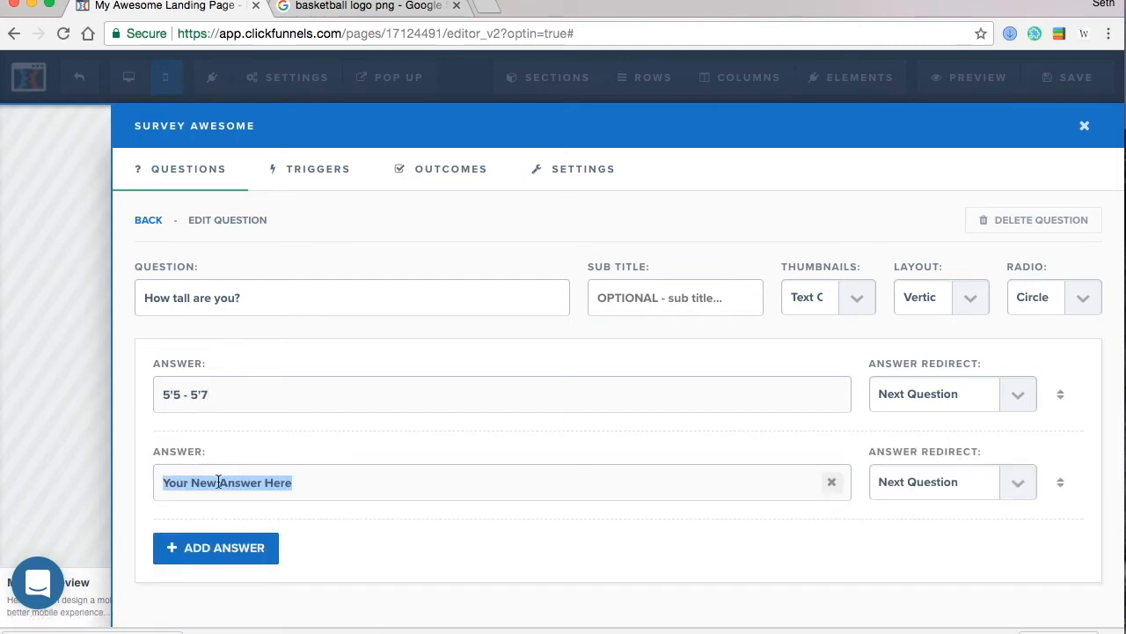
{"action": "type", "text": "5"}
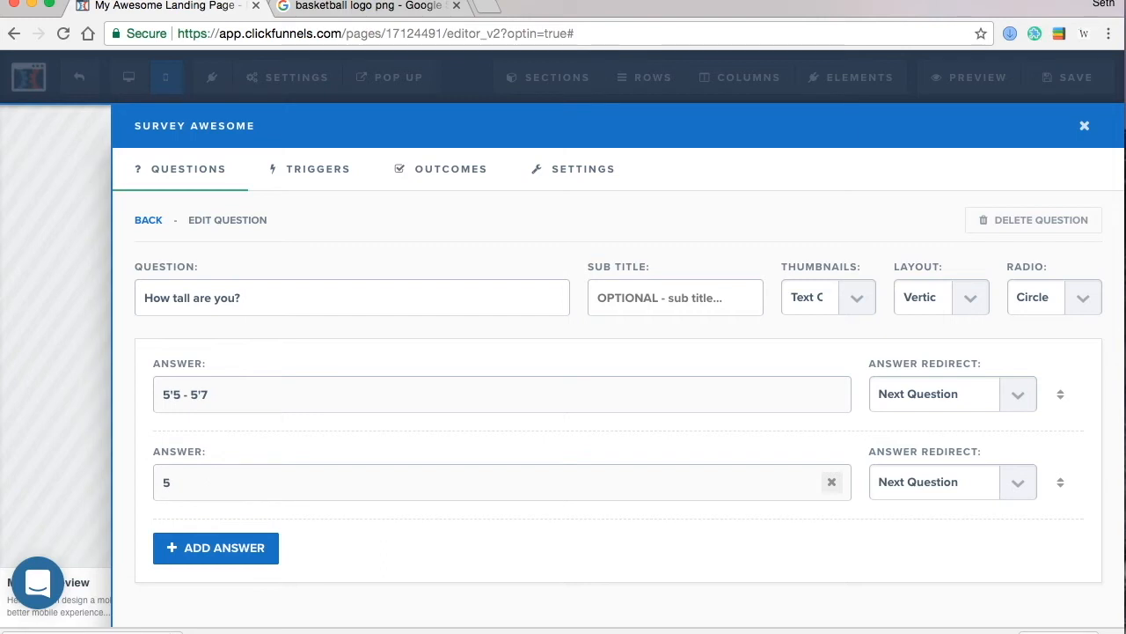
{"action": "type", "text": "'8-6"}
{"action": "left_click", "coordinate": [250, 545]}
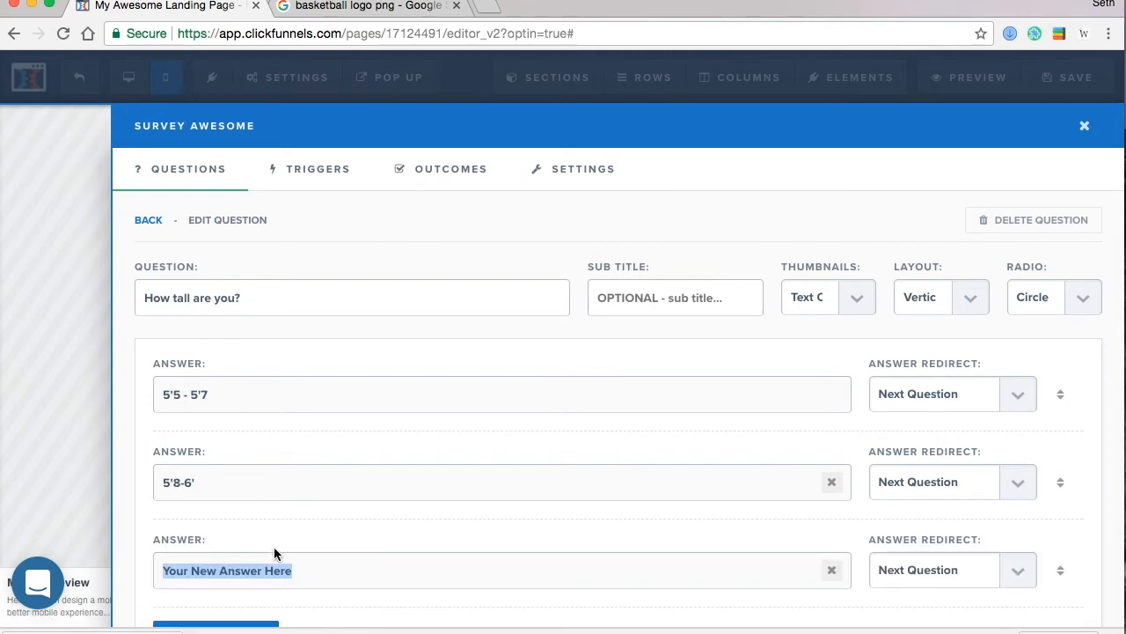
{"action": "type", "text": "6'1-"}
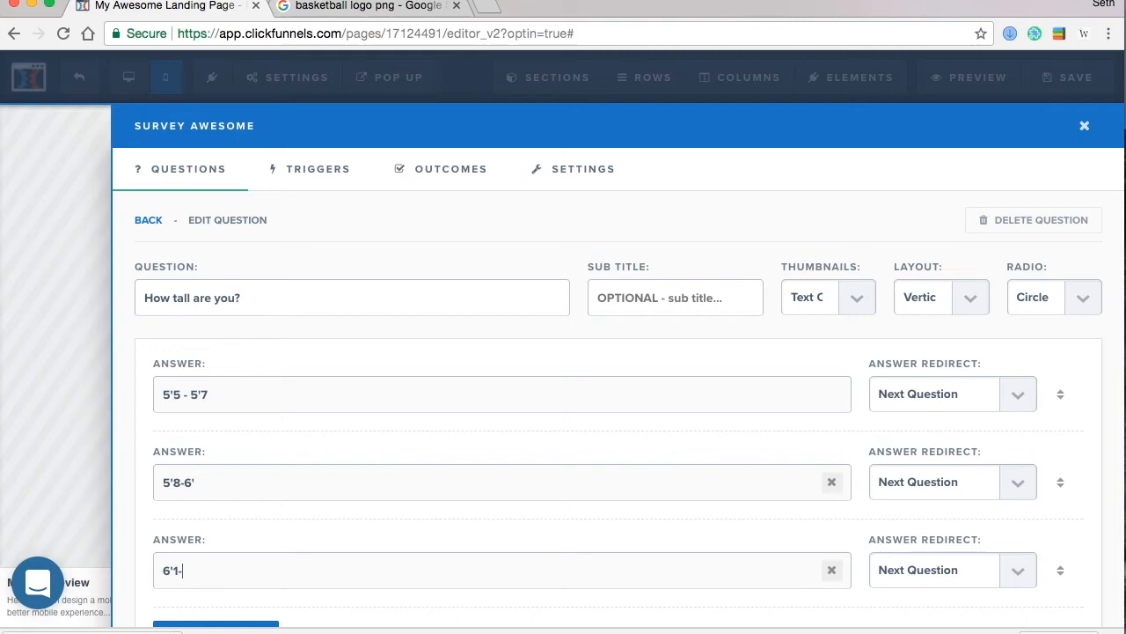
{"action": "key", "text": "BackSpace"}
{"action": "type", "text": "+"}
{"action": "scroll", "coordinate": [308, 475], "scroll_direction": "down", "scroll_amount": 2}
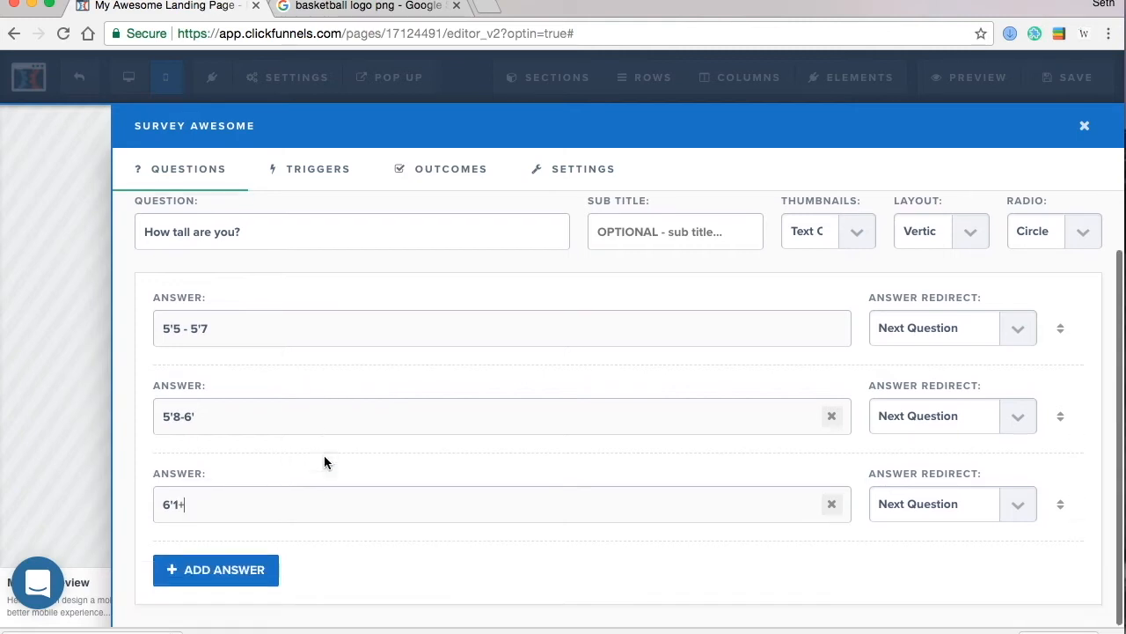
{"action": "left_click", "coordinate": [227, 572]}
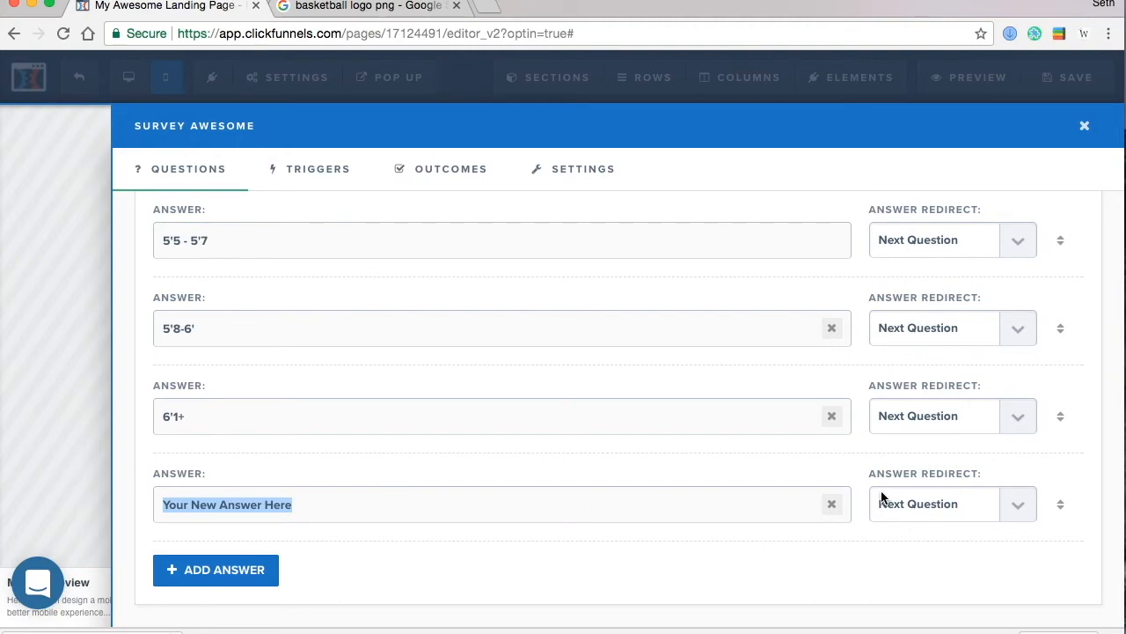
{"action": "left_click", "coordinate": [831, 503]}
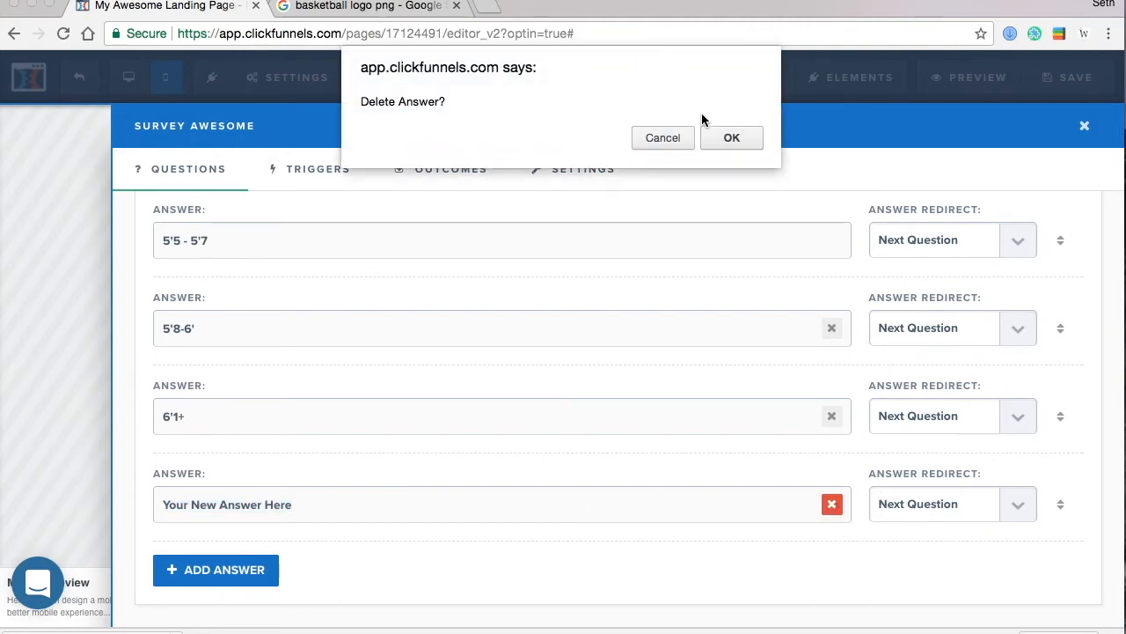
{"action": "left_click", "coordinate": [729, 138]}
{"action": "left_click", "coordinate": [49, 383]}
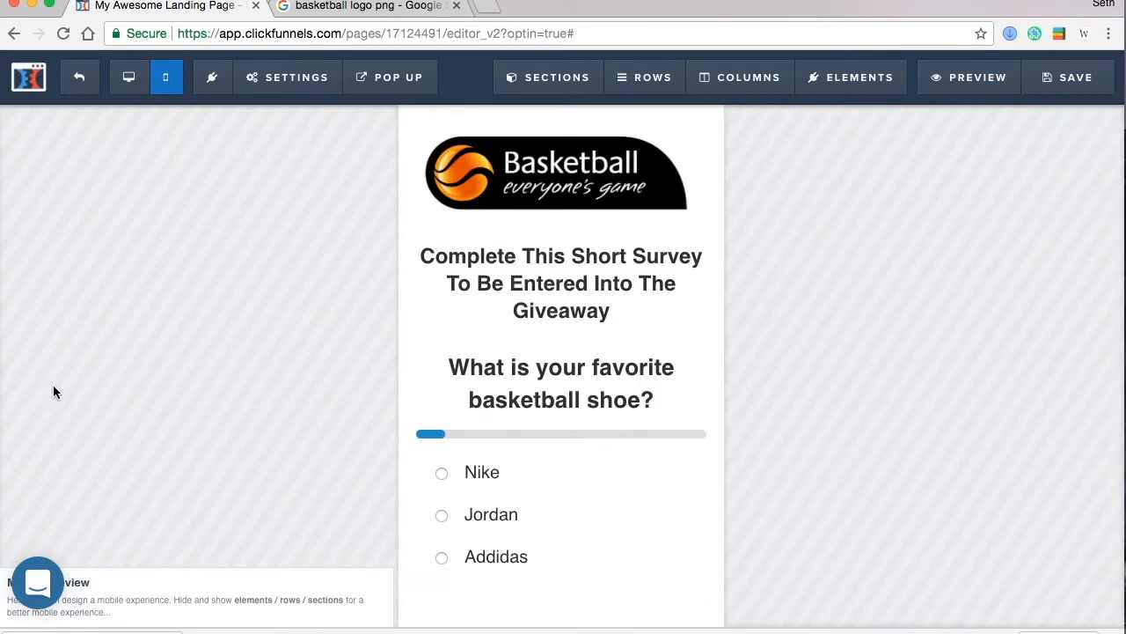
- Create a third, still-empty multiple-choice question in the survey's question editor
{"action": "left_click", "coordinate": [589, 444]}
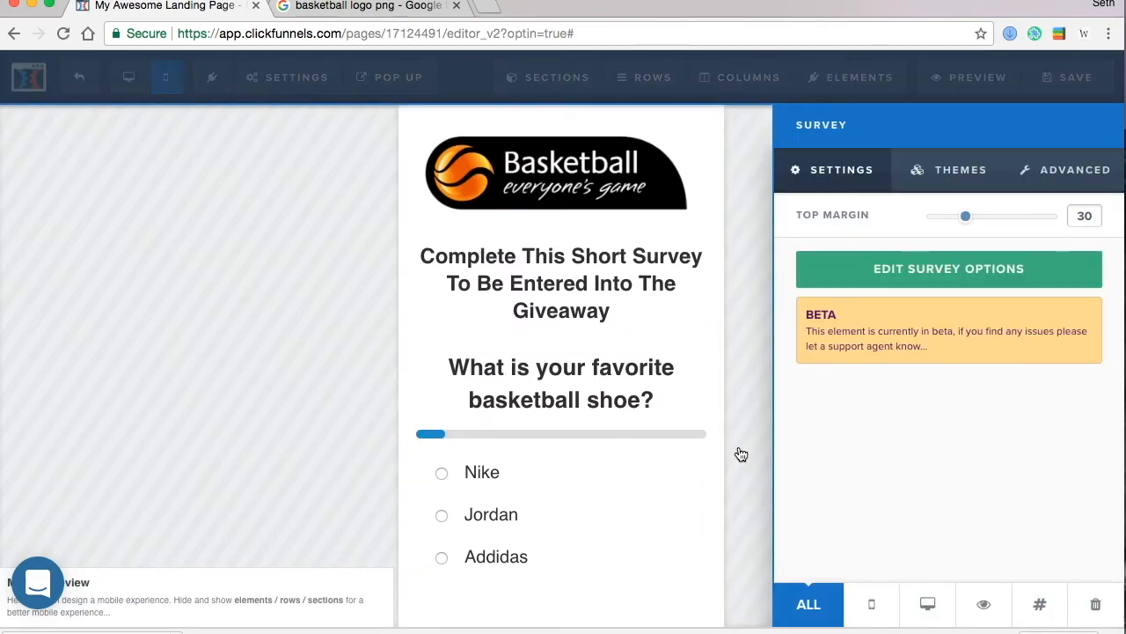
{"action": "left_click", "coordinate": [880, 272]}
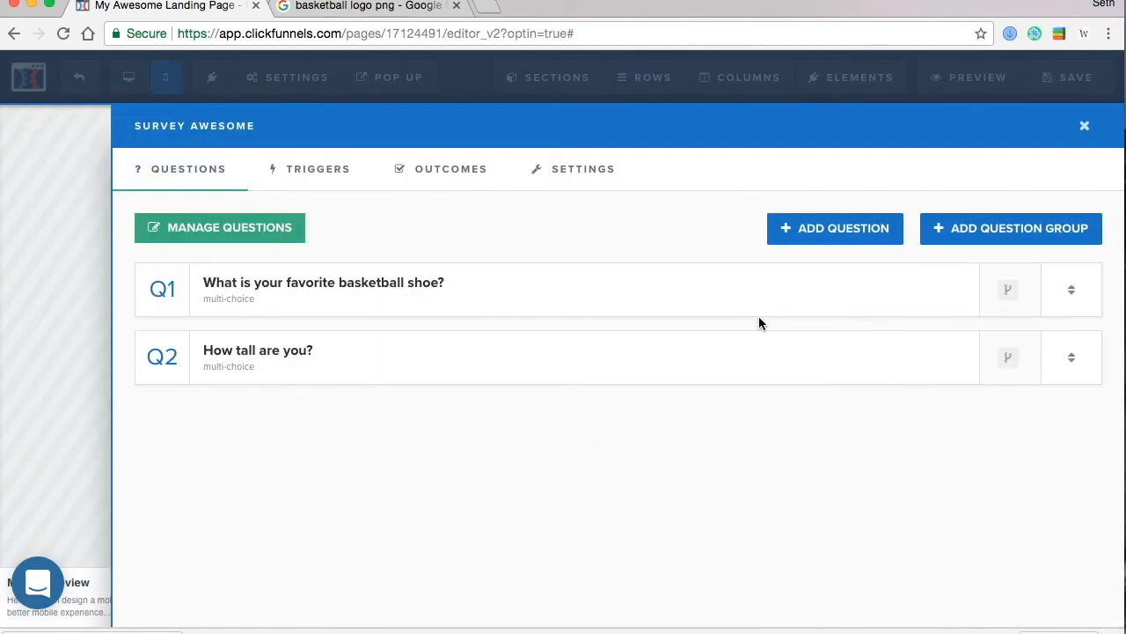
{"action": "left_click", "coordinate": [840, 236]}
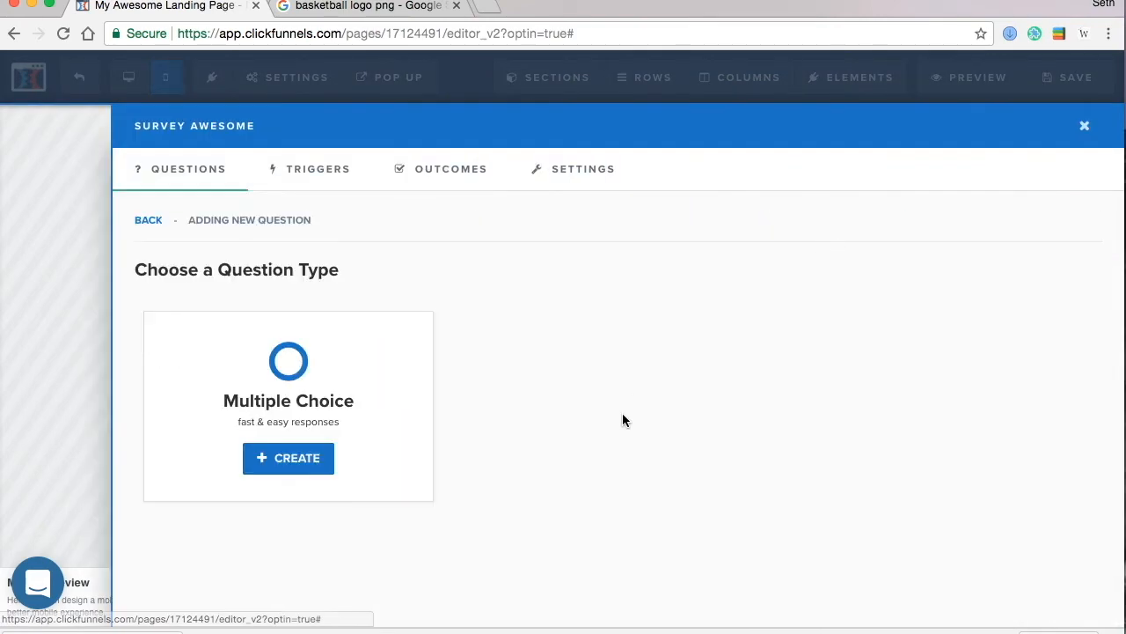
{"action": "left_click", "coordinate": [289, 459]}
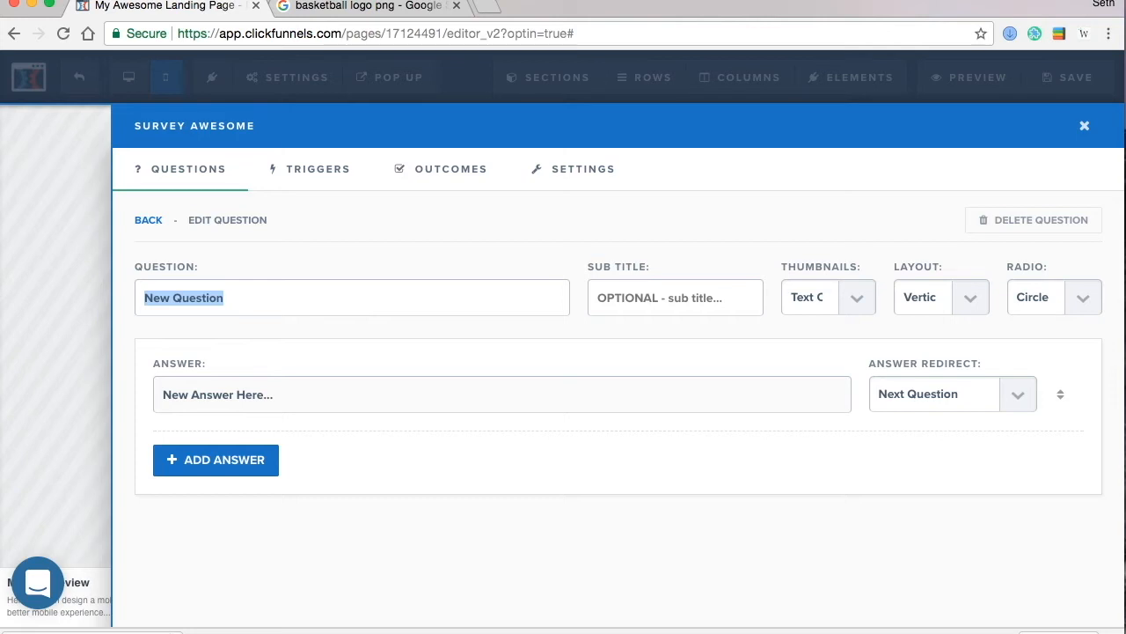
{"action": "left_click", "coordinate": [30, 224]}
{"action": "scroll", "coordinate": [454, 467], "scroll_direction": "down", "scroll_amount": 1}
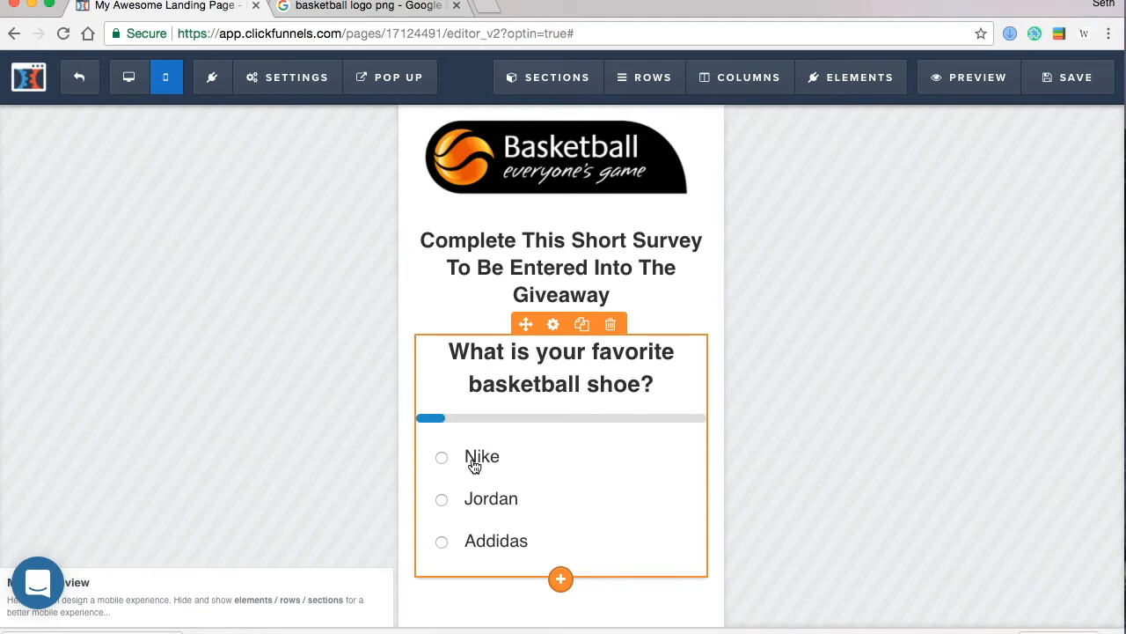
{"action": "scroll", "coordinate": [1008, 326], "scroll_direction": "up", "scroll_amount": 1}
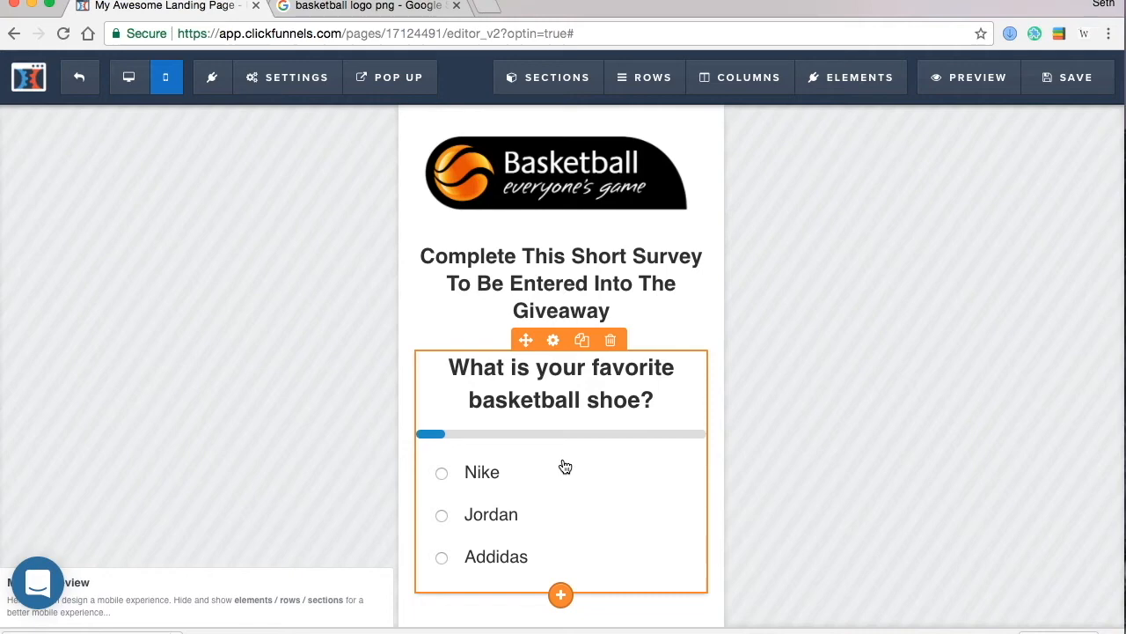
- Set the third question's text to 'Did you play basketball in high school?'
{"action": "left_click", "coordinate": [620, 438]}
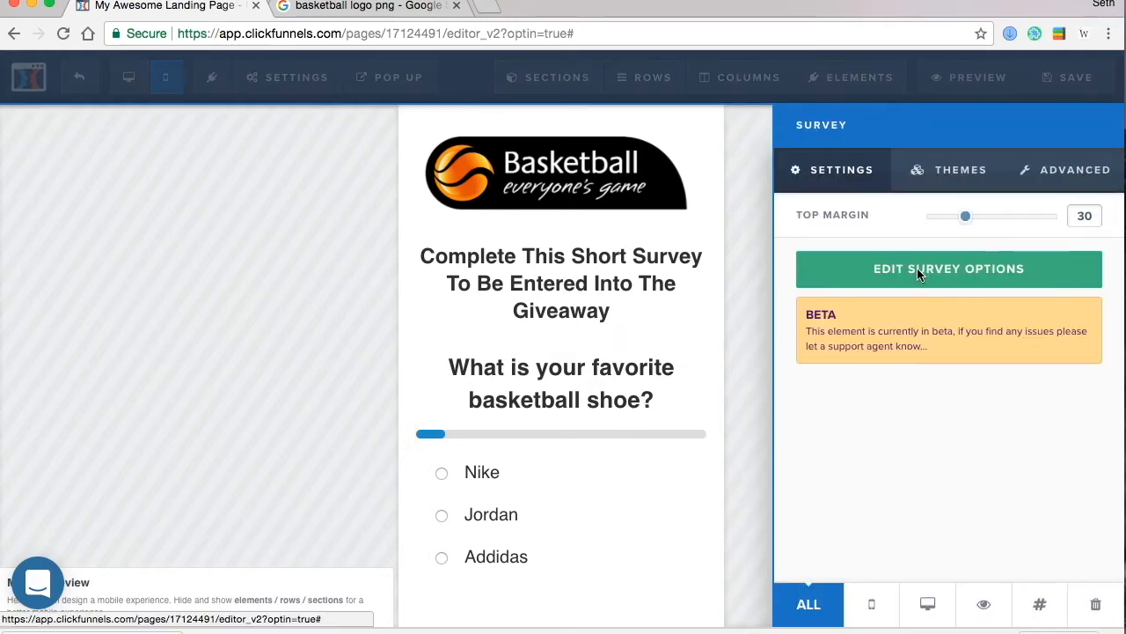
{"action": "left_click", "coordinate": [839, 281]}
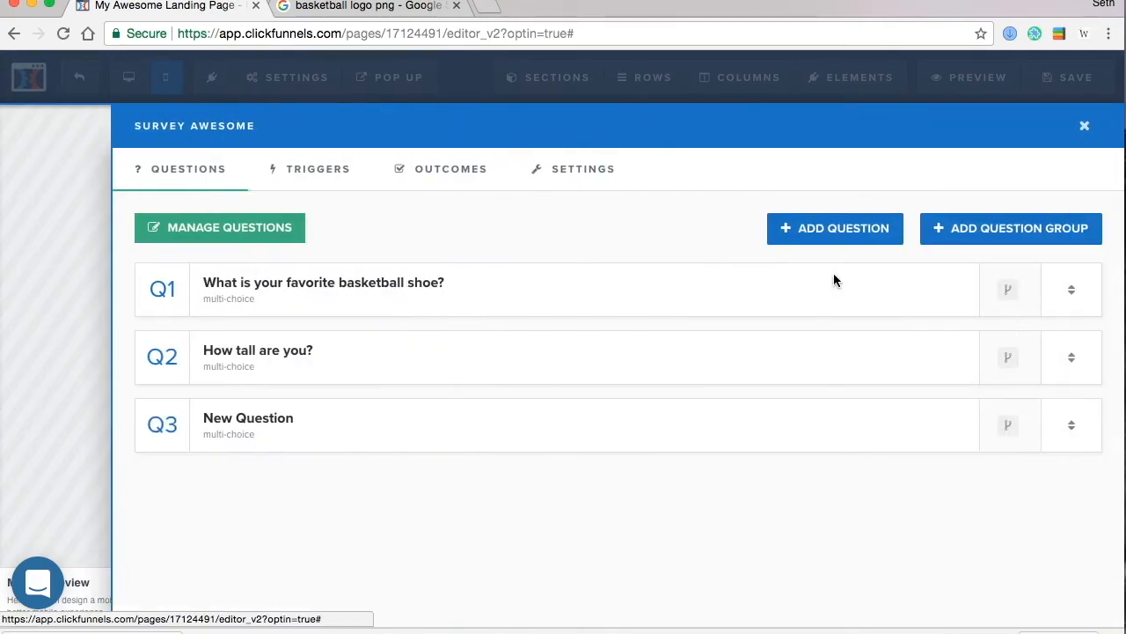
{"action": "left_click", "coordinate": [282, 428]}
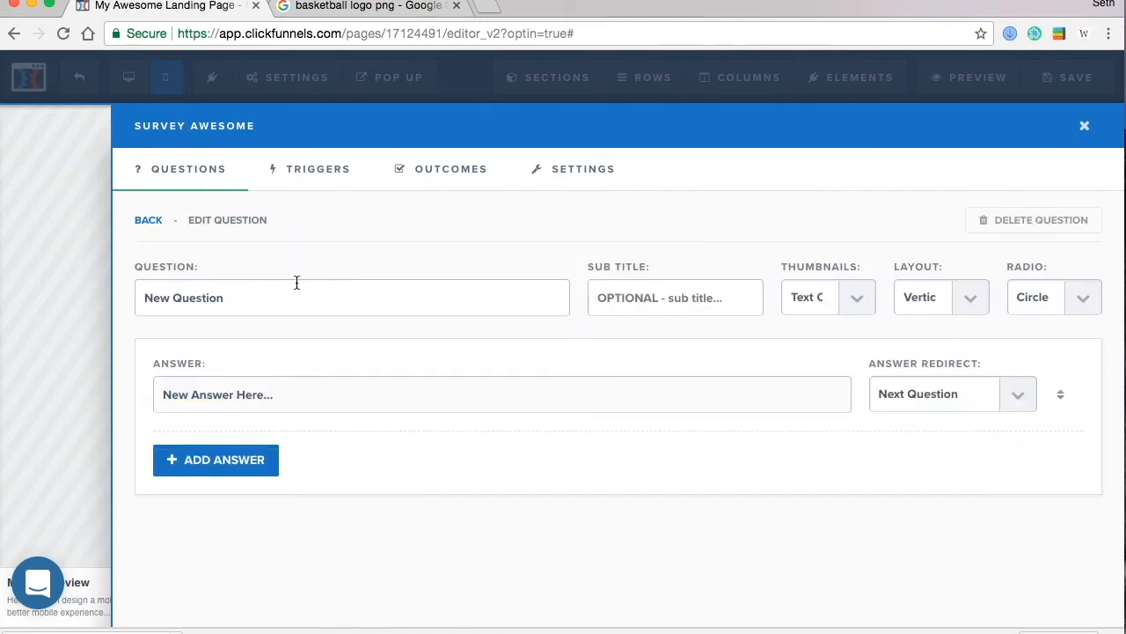
{"action": "left_click_drag", "start_coordinate": [268, 294], "coordinate": [113, 293]}
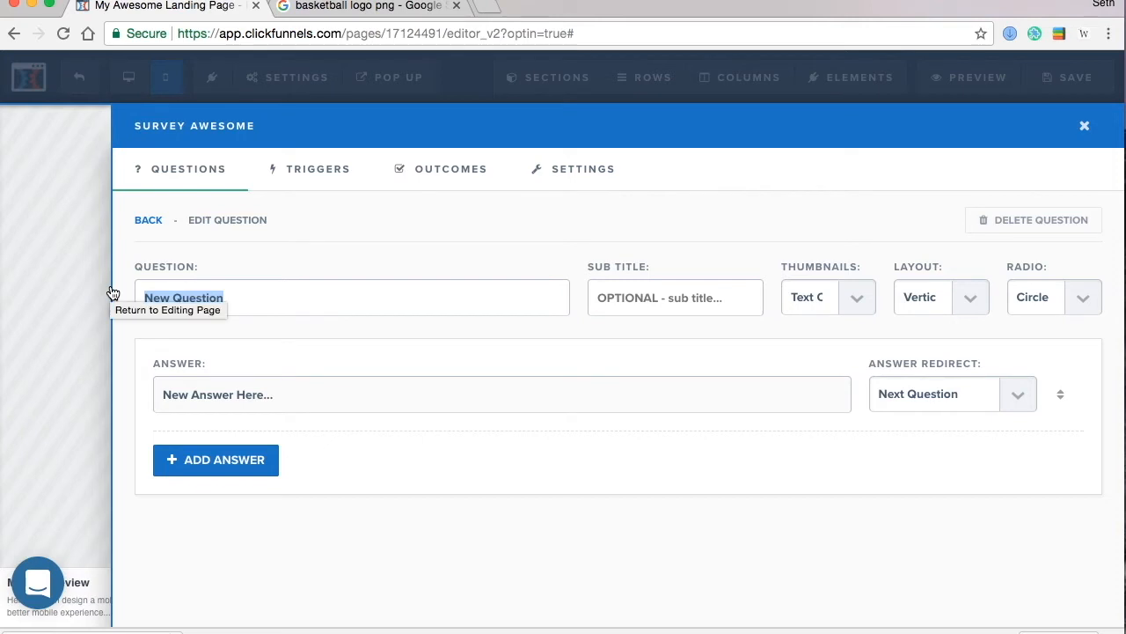
{"action": "type", "text": "Did y"}
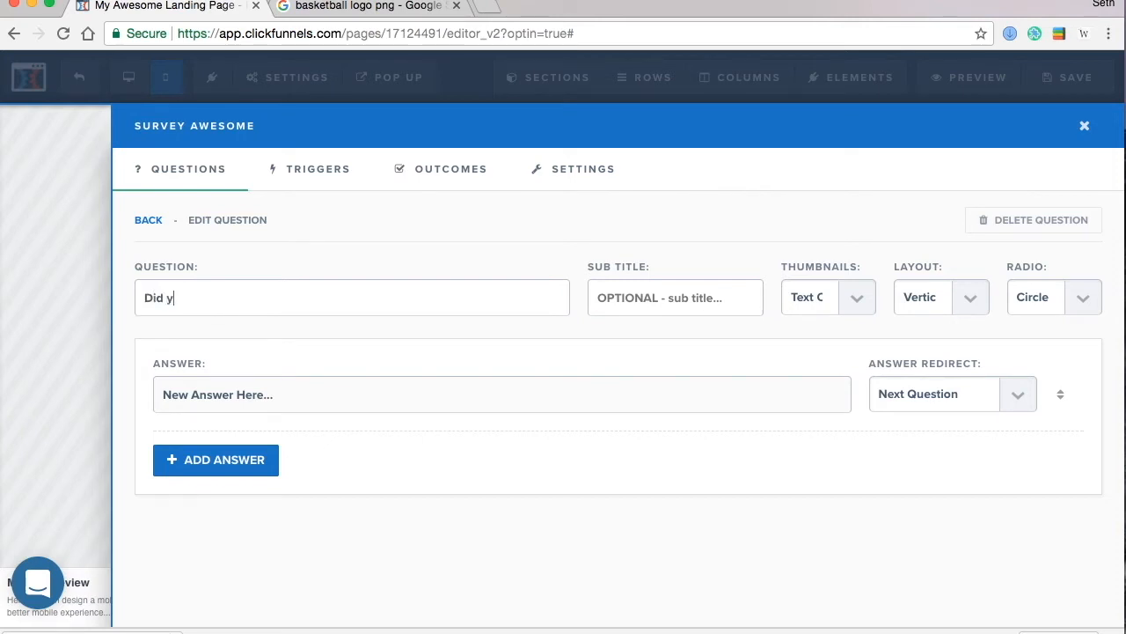
{"action": "type", "text": "ou play basketb"}
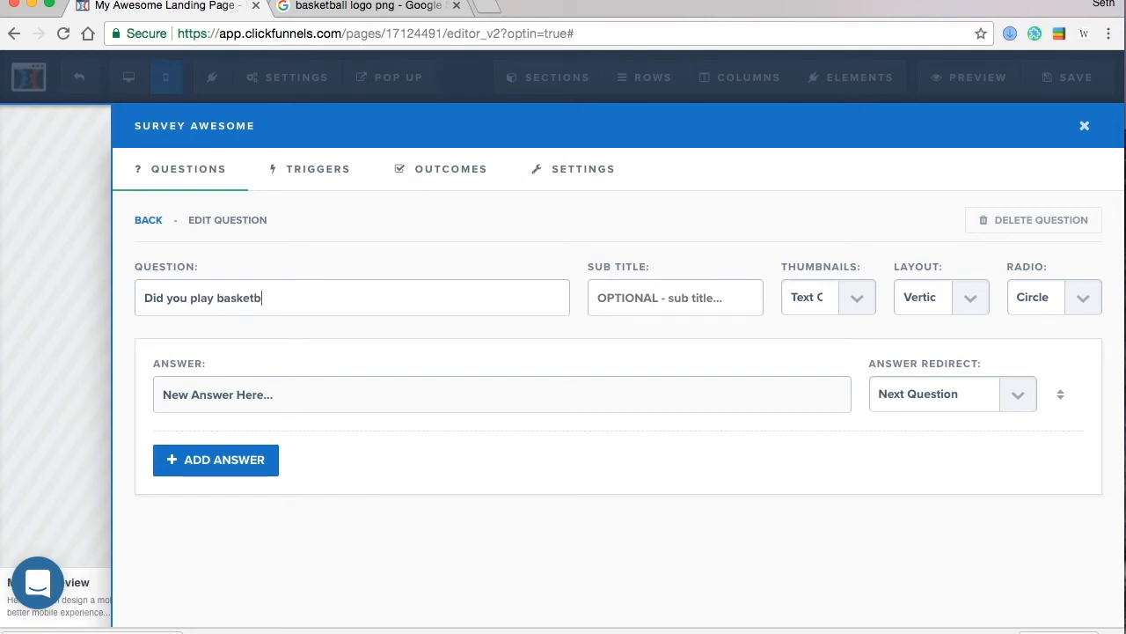
{"action": "type", "text": "all in high school"}
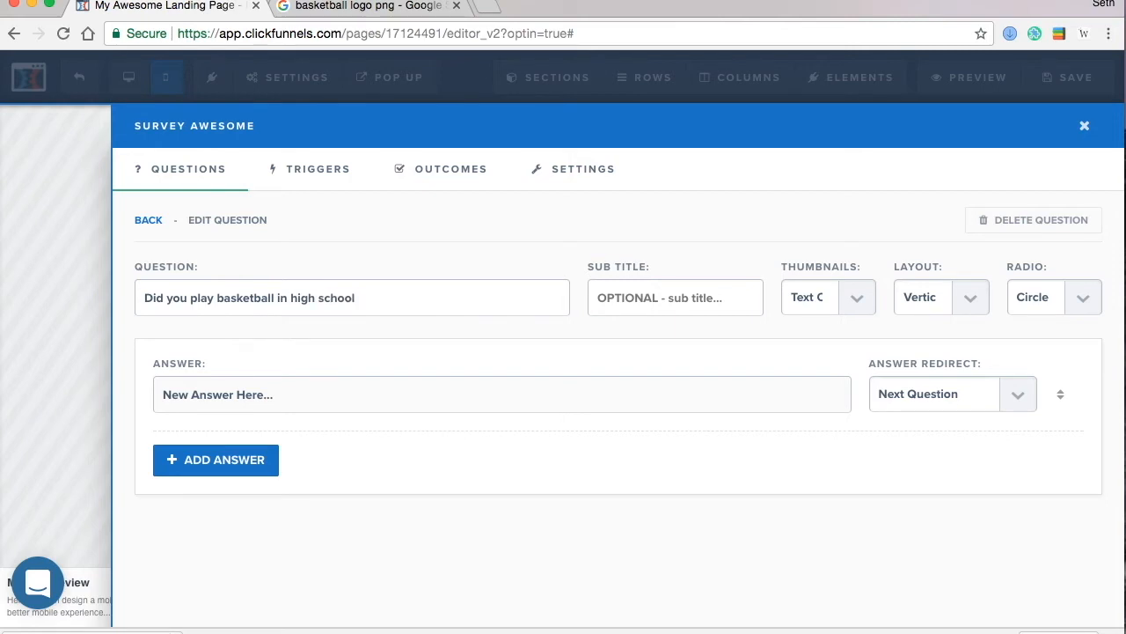
{"action": "type", "text": ">?"}
- Give the question the answers Yes and No, reviewing Triggers and Outcomes before closing
{"action": "left_click", "coordinate": [295, 407]}
{"action": "triple_click", "coordinate": [294, 406]}
{"action": "type", "text": "Yes"}
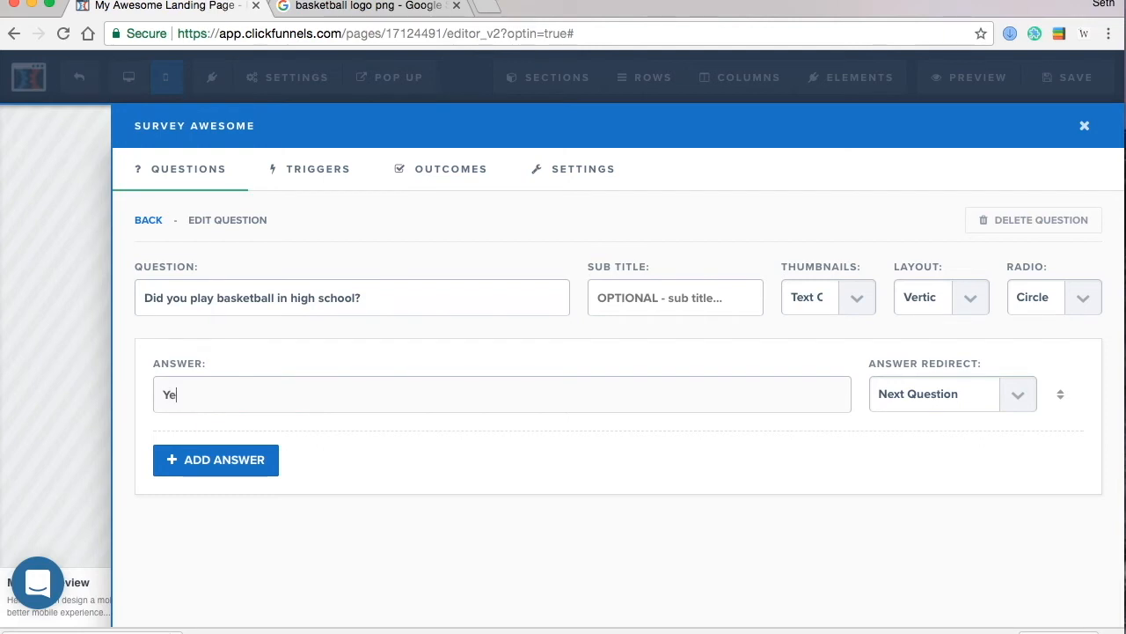
{"action": "left_click", "coordinate": [260, 462]}
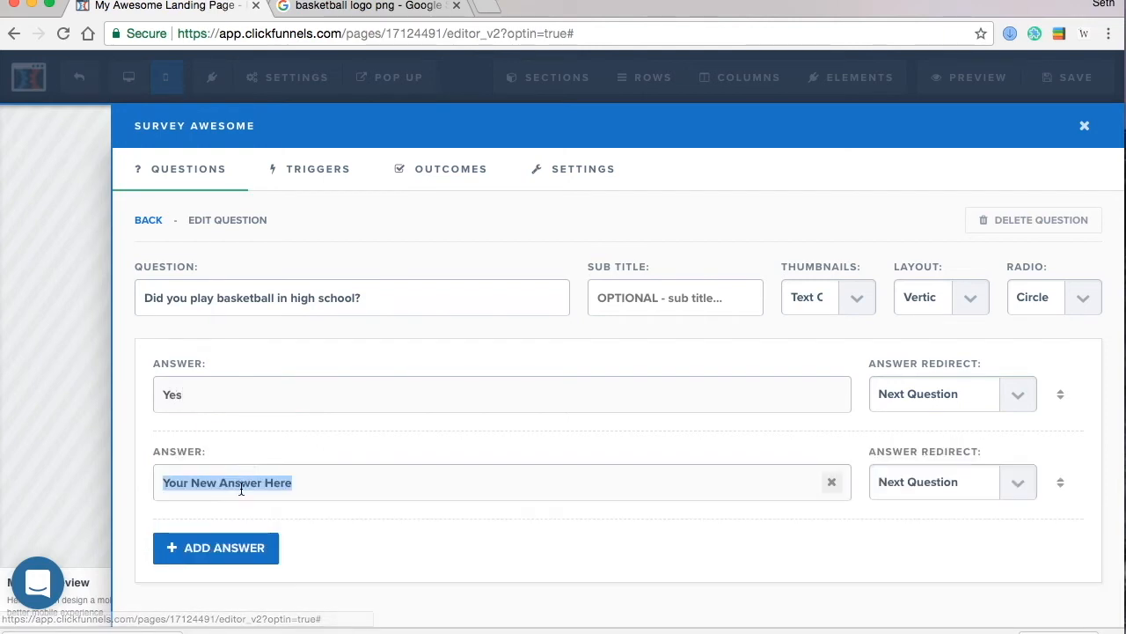
{"action": "type", "text": "No"}
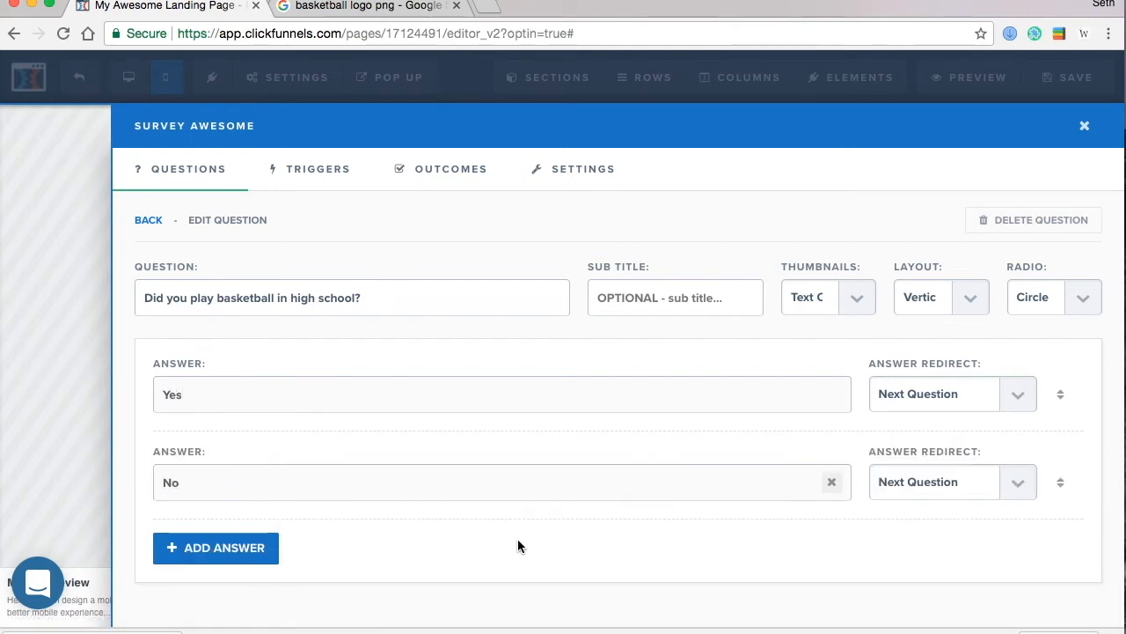
{"action": "left_click", "coordinate": [324, 183]}
{"action": "left_click", "coordinate": [438, 173]}
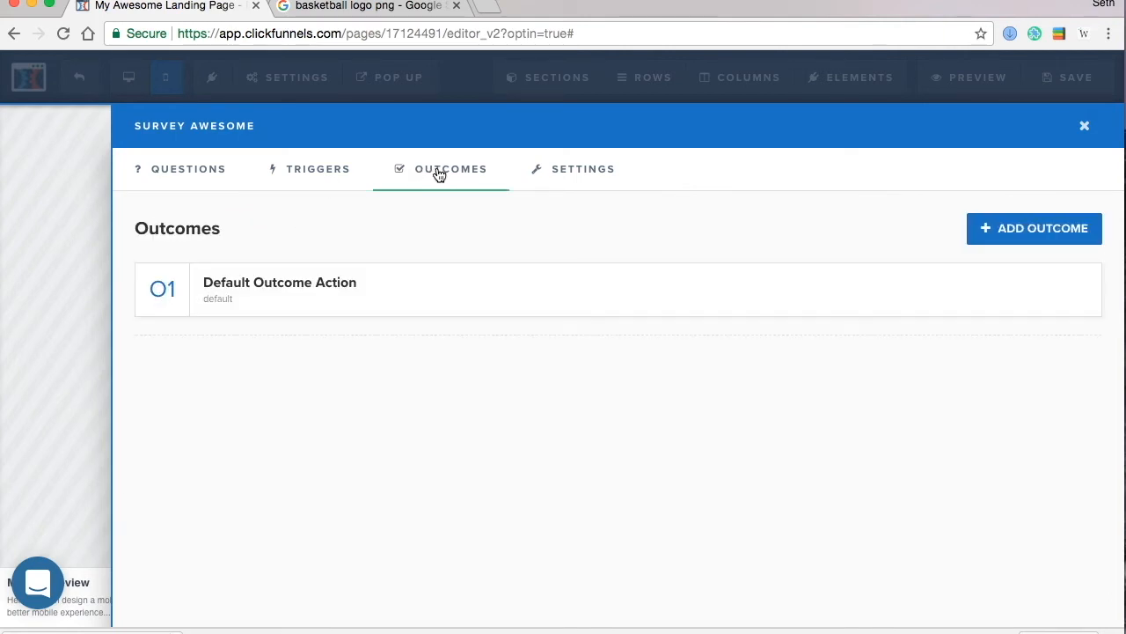
{"action": "left_click", "coordinate": [198, 187]}
{"action": "left_click", "coordinate": [43, 269]}
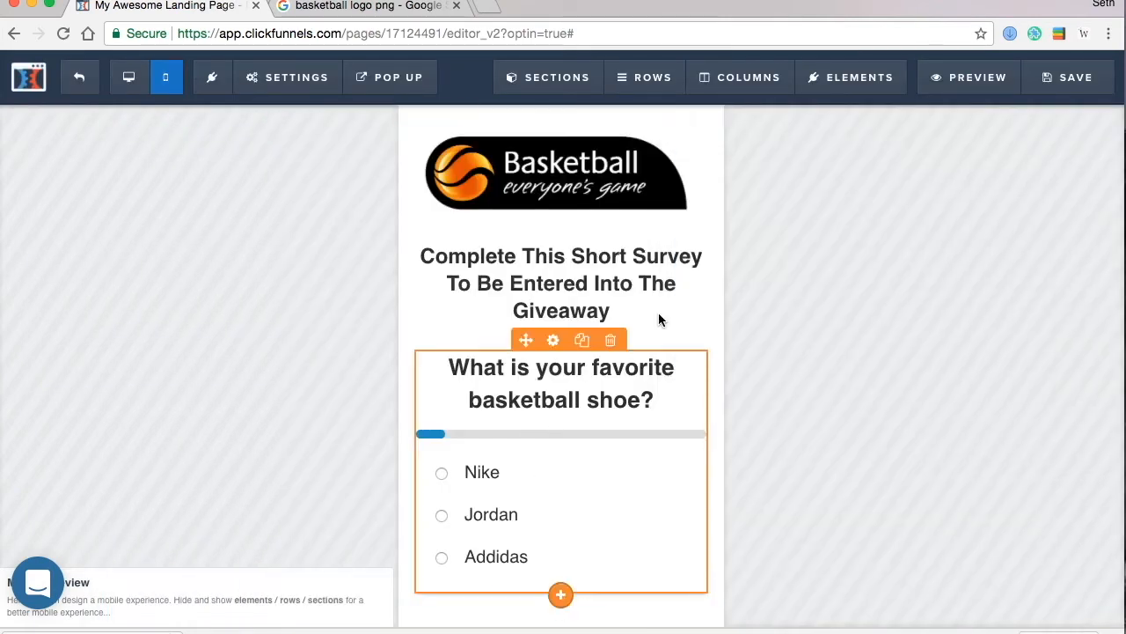
- Save the Optin page and change its SEO meta title to 'Basketball Giveaway'
{"action": "left_click", "coordinate": [1042, 90]}
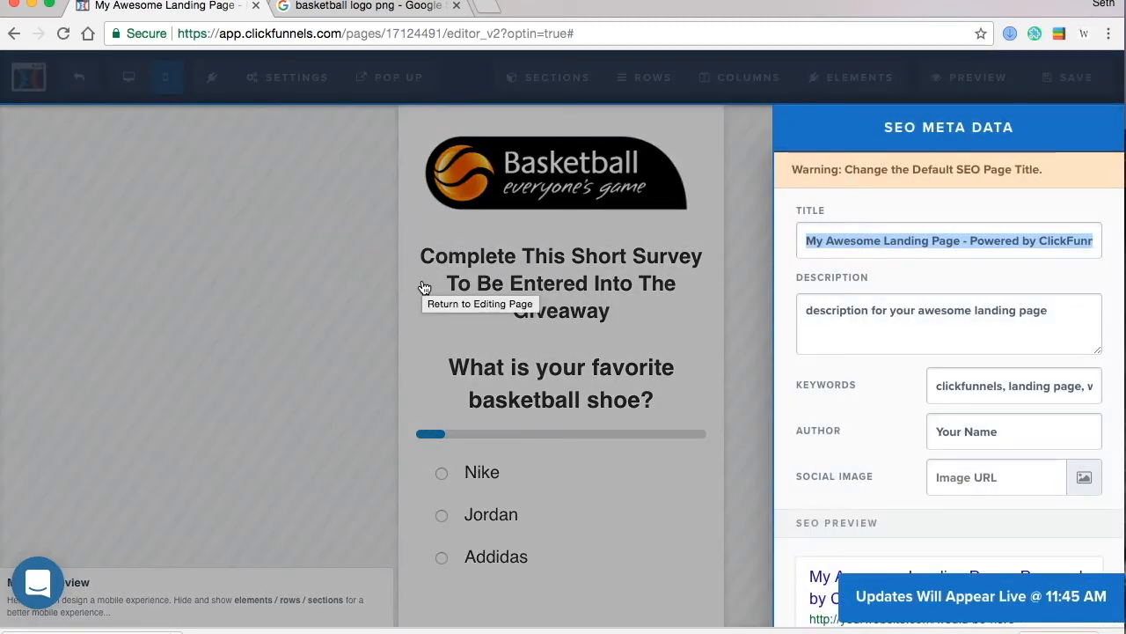
{"action": "type", "text": "Basekt"}
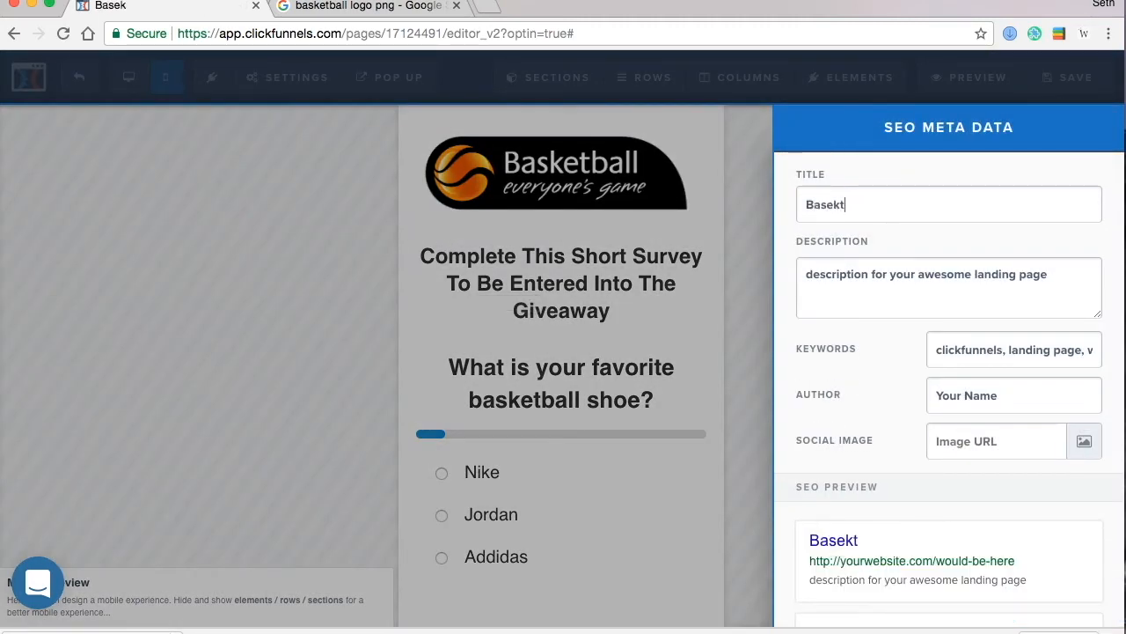
{"action": "key", "text": "BackSpace"}
{"action": "key", "text": "BackSpace"}
{"action": "key", "text": "BackSpace"}
{"action": "type", "text": "ketball Giveawa"}
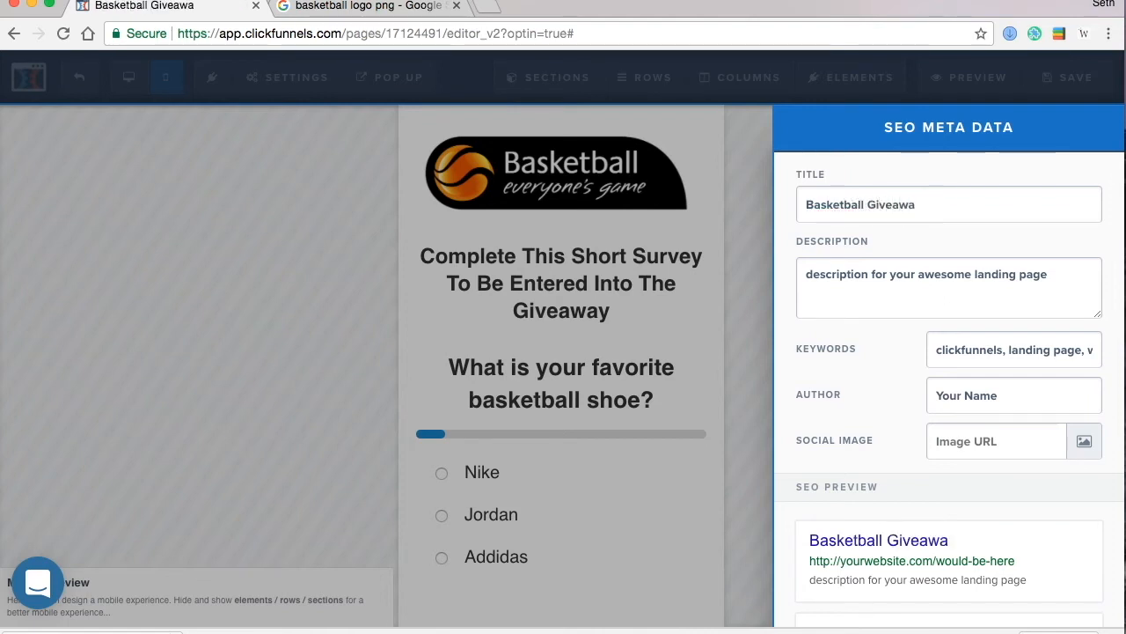
{"action": "left_click", "coordinate": [109, 368]}
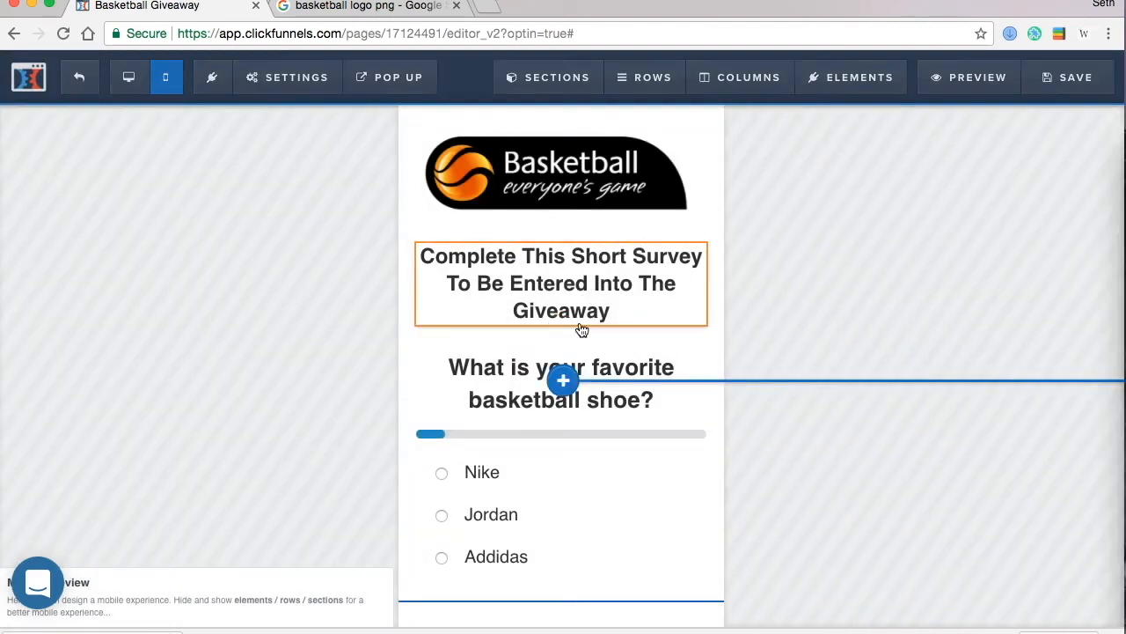
- Add a subtext paragraph under the headline: 'Winner will receive free tickets to any regular season game of their choosing.'
{"action": "left_click", "coordinate": [563, 380]}
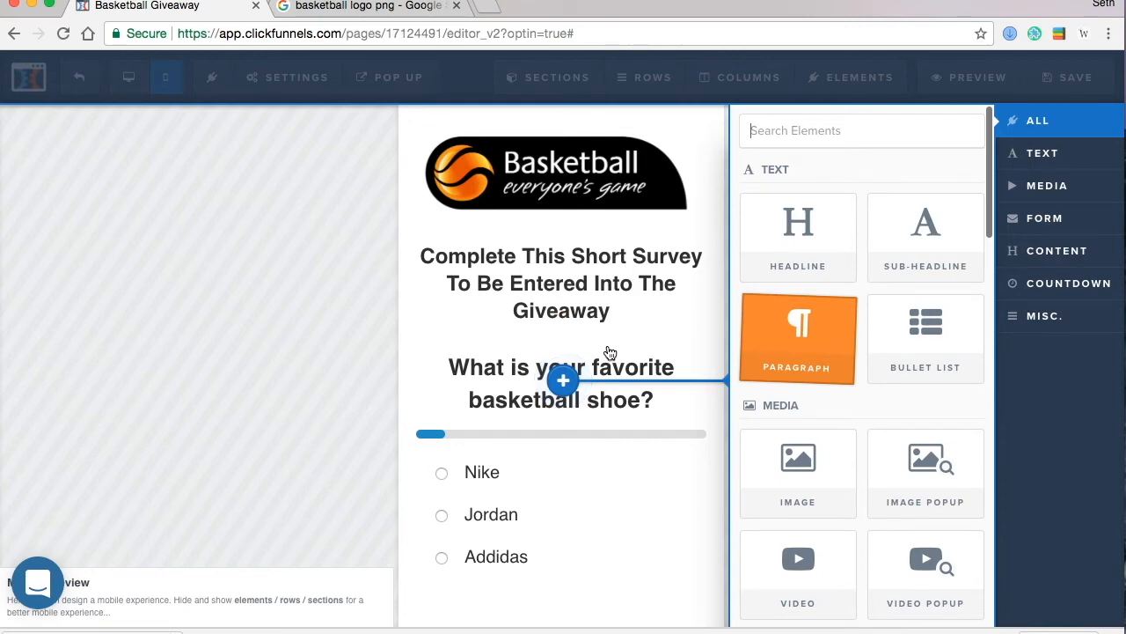
{"action": "left_click_drag", "start_coordinate": [612, 350], "coordinate": [641, 368]}
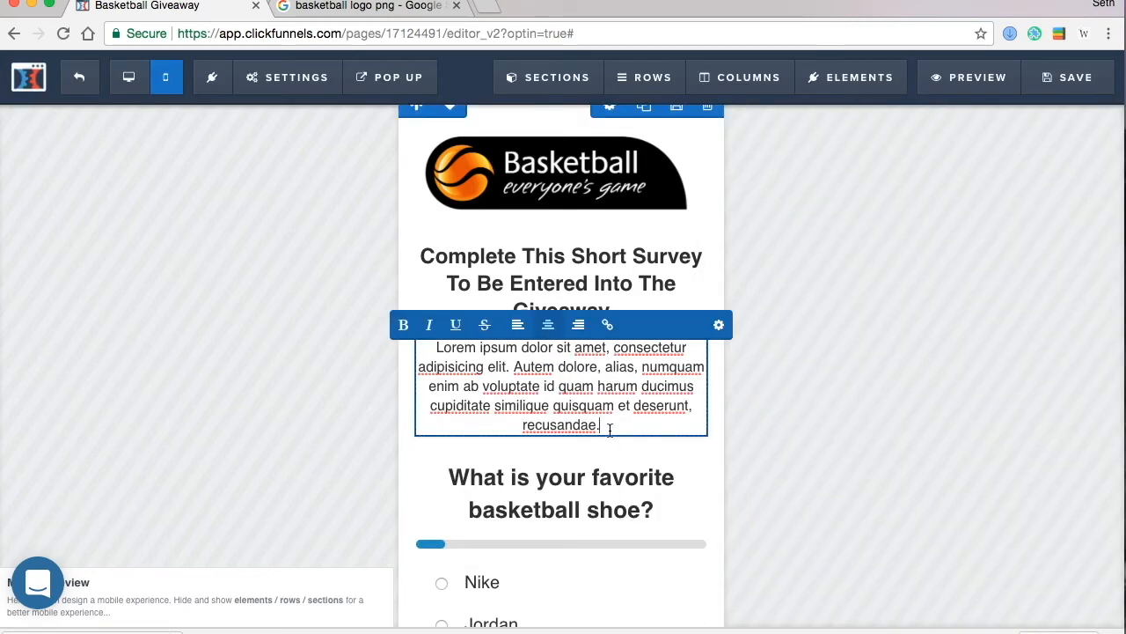
{"action": "triple_click", "coordinate": [609, 429]}
{"action": "type", "text": "Winner"}
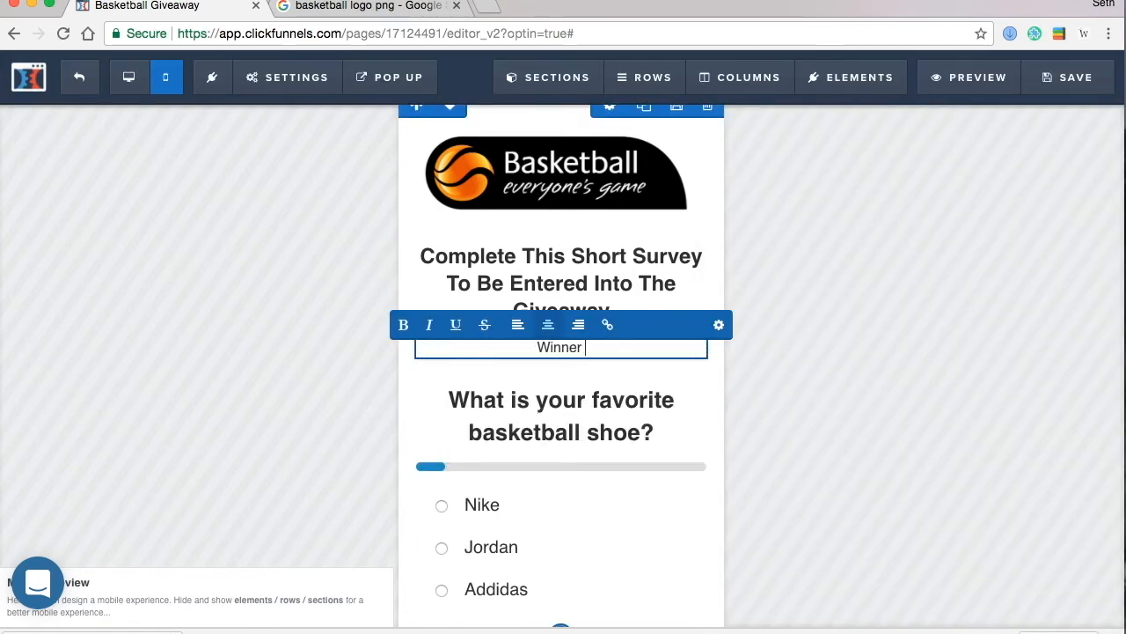
{"action": "type", "text": " will rev"}
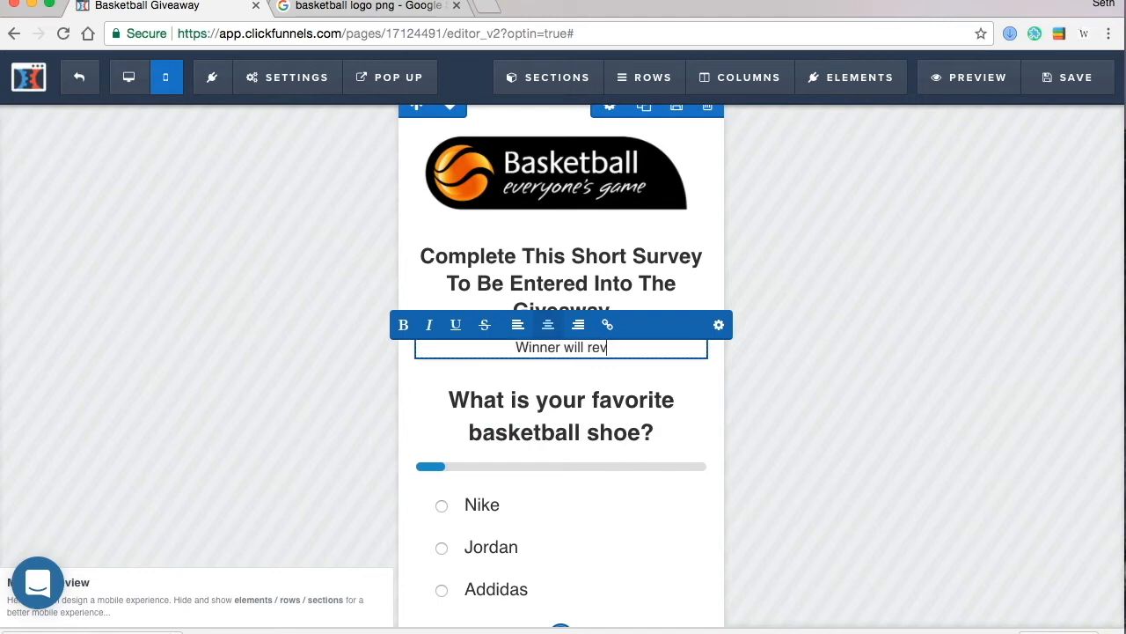
{"action": "key", "text": "BackSpace"}
{"action": "type", "text": "cieve f"}
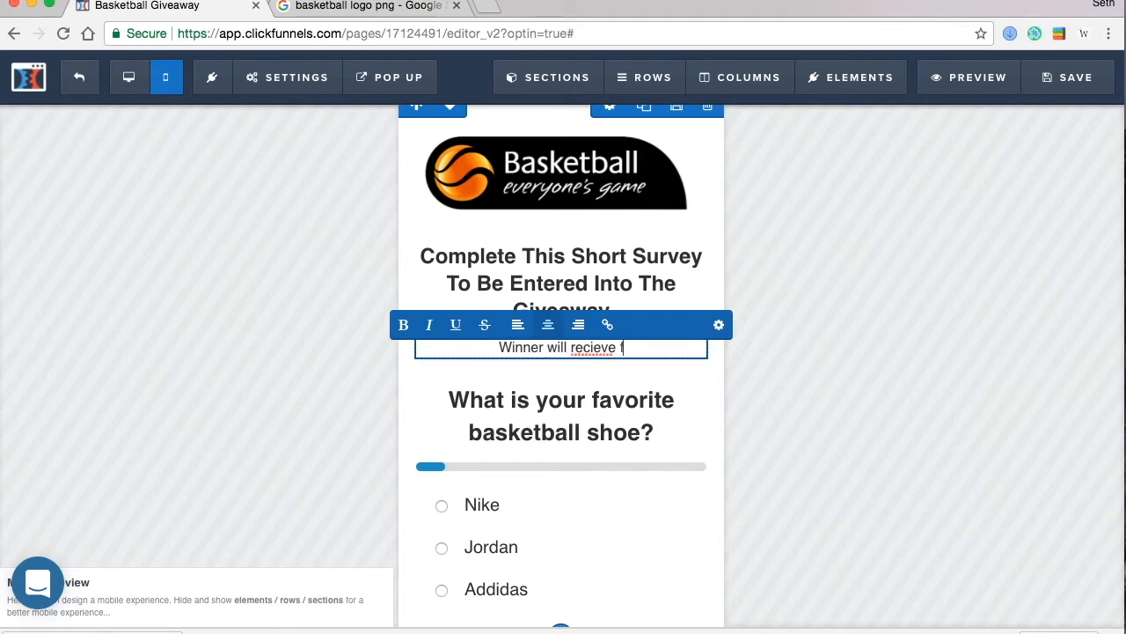
{"action": "type", "text": "ree tickets "}
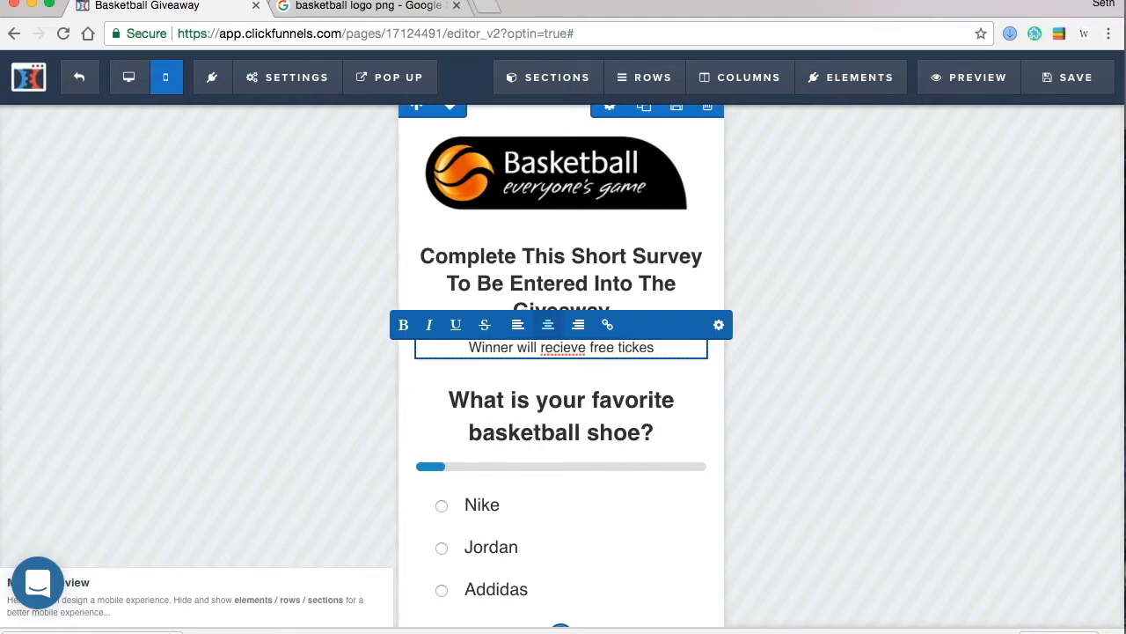
{"action": "type", "text": "to any gam"}
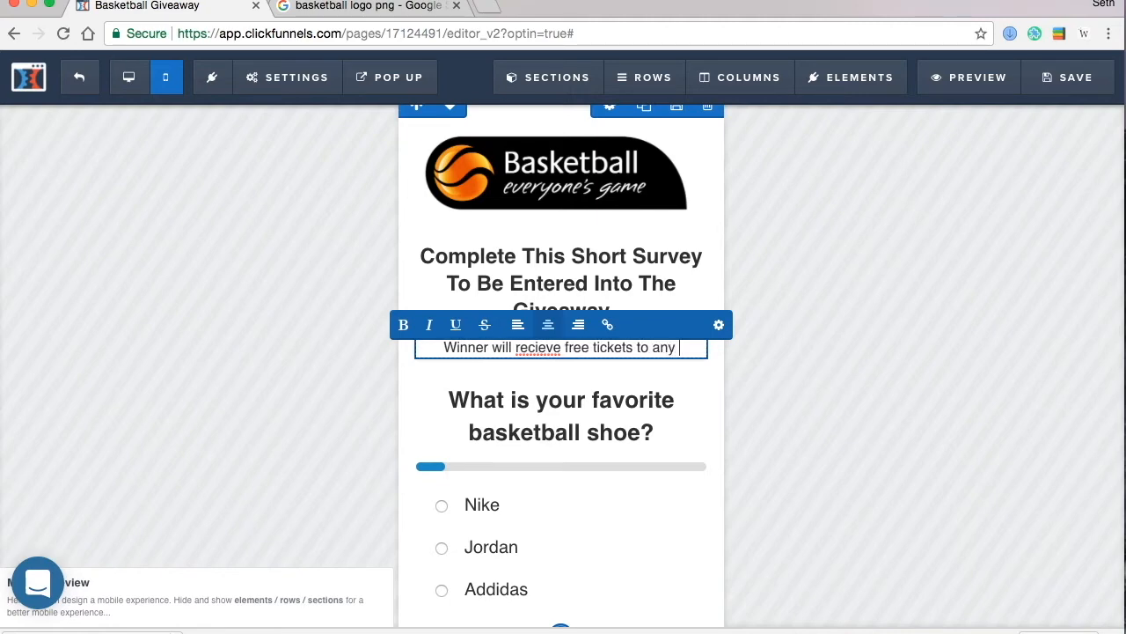
{"action": "key", "text": "BackSpace"}
{"action": "key", "text": "BackSpace"}
{"action": "key", "text": "BackSpace"}
{"action": "type", "text": "reg"}
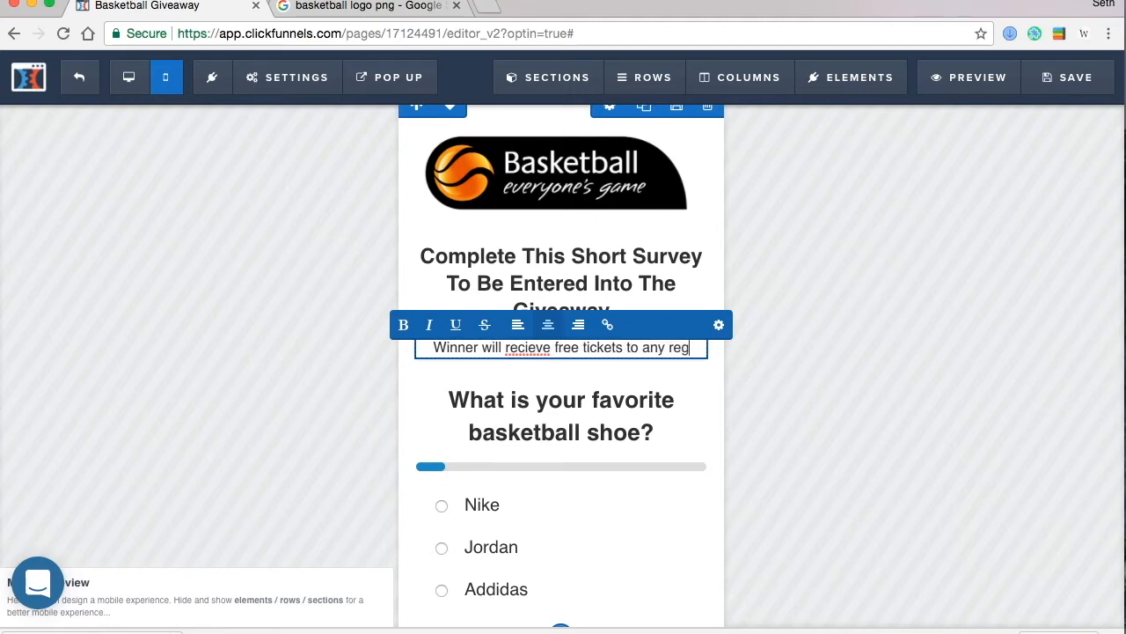
{"action": "type", "text": "ular season game of"}
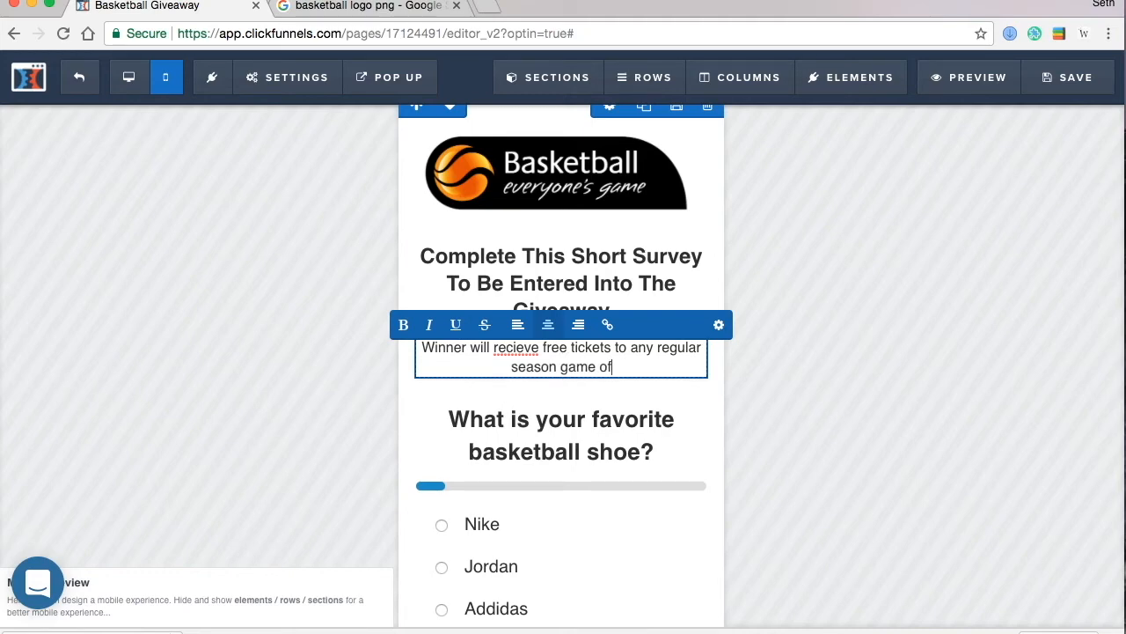
{"action": "type", "text": " their choosing."}
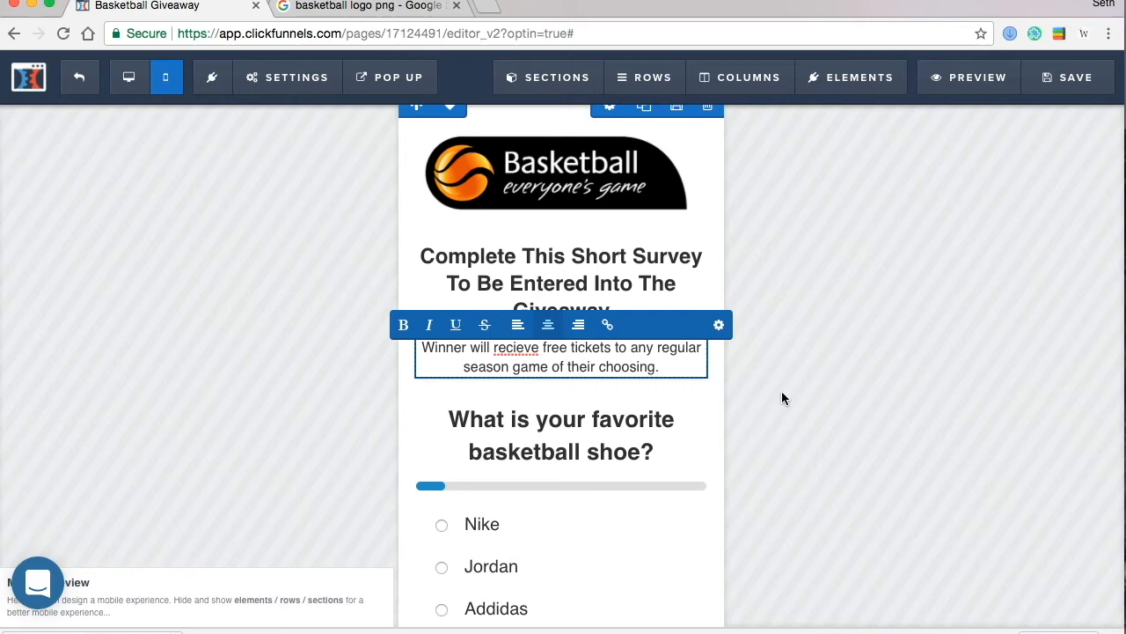
{"action": "left_click", "coordinate": [1006, 421]}
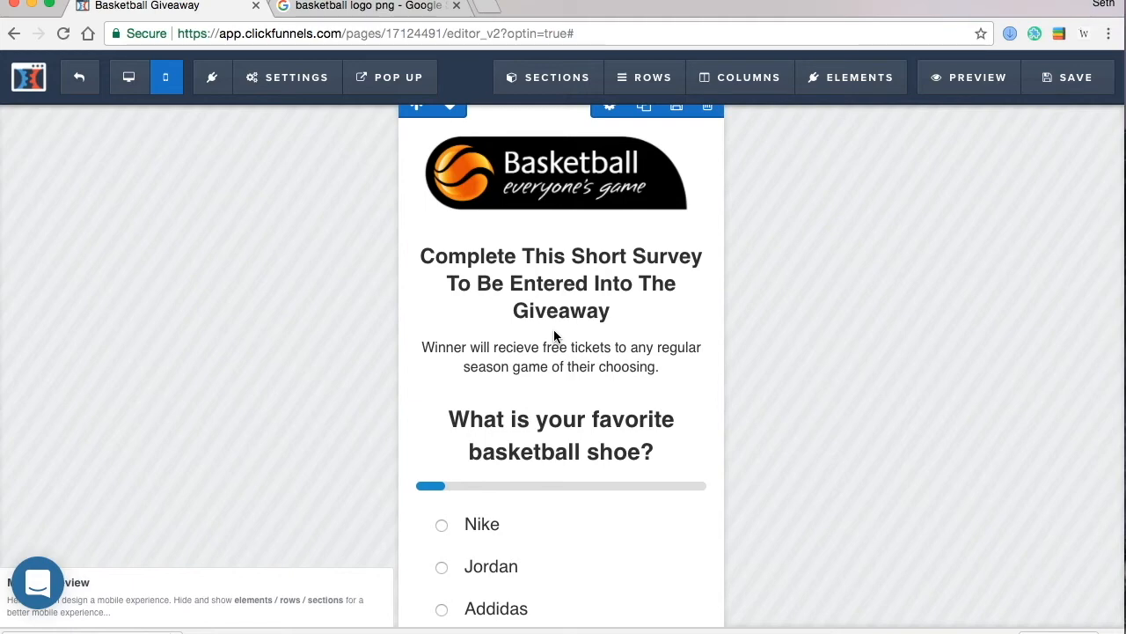
- Append 'Bring up to 4 friends.' to the subtext paragraph
{"action": "left_click", "coordinate": [551, 353]}
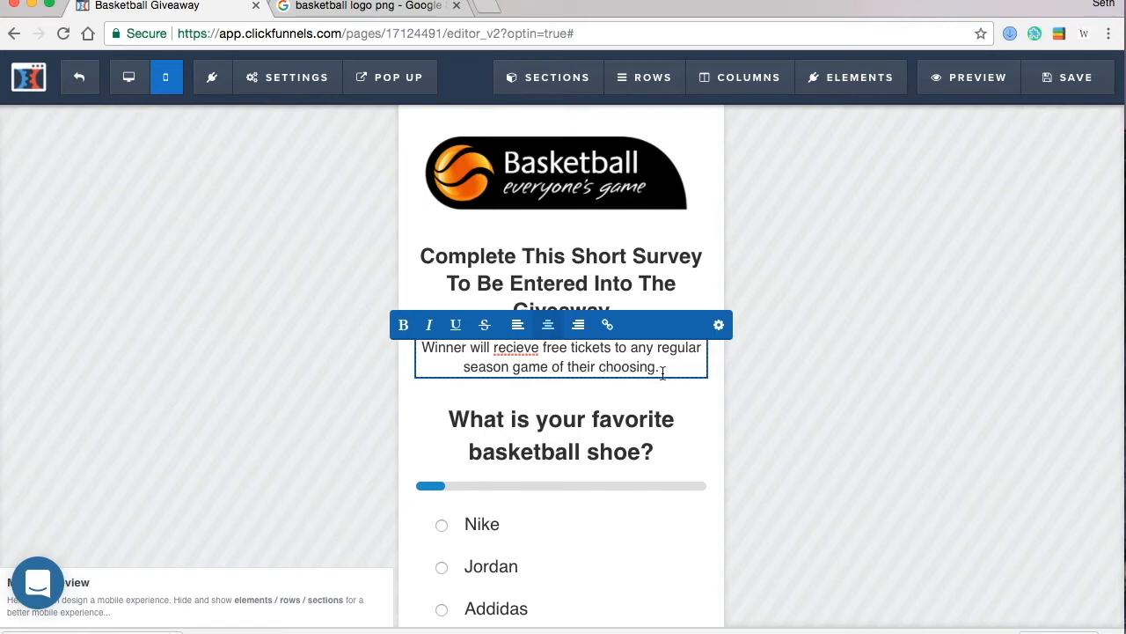
{"action": "type", "text": "B"}
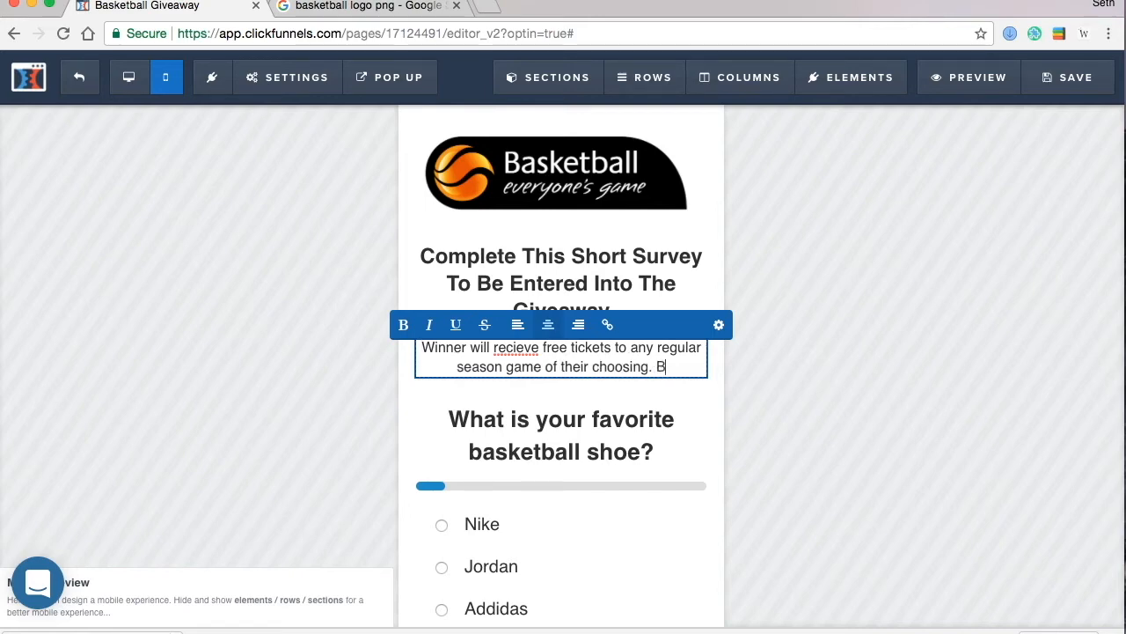
{"action": "type", "text": "ring up to 4 friends."}
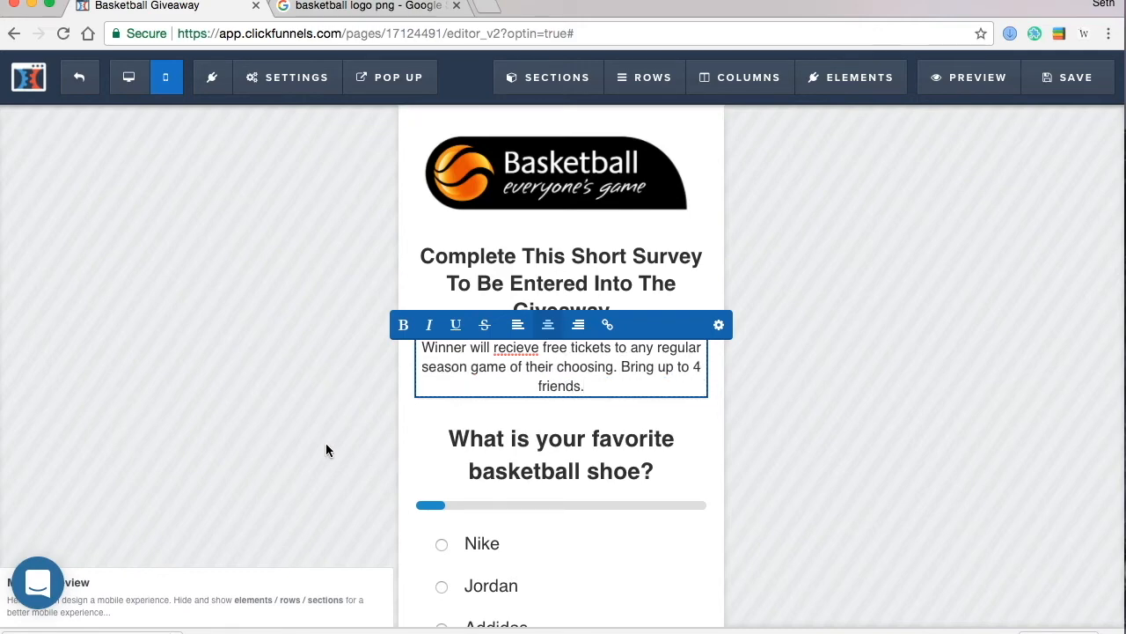
{"action": "left_click", "coordinate": [326, 450]}
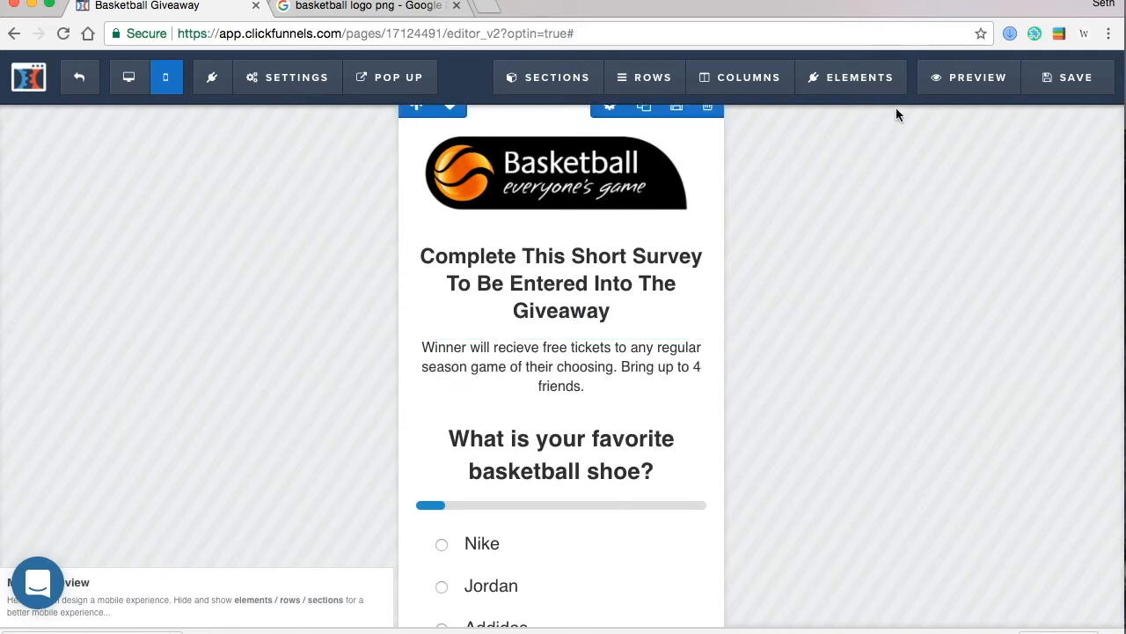
- Save the survey page and return to the funnel's step overview
{"action": "left_click", "coordinate": [1077, 93]}
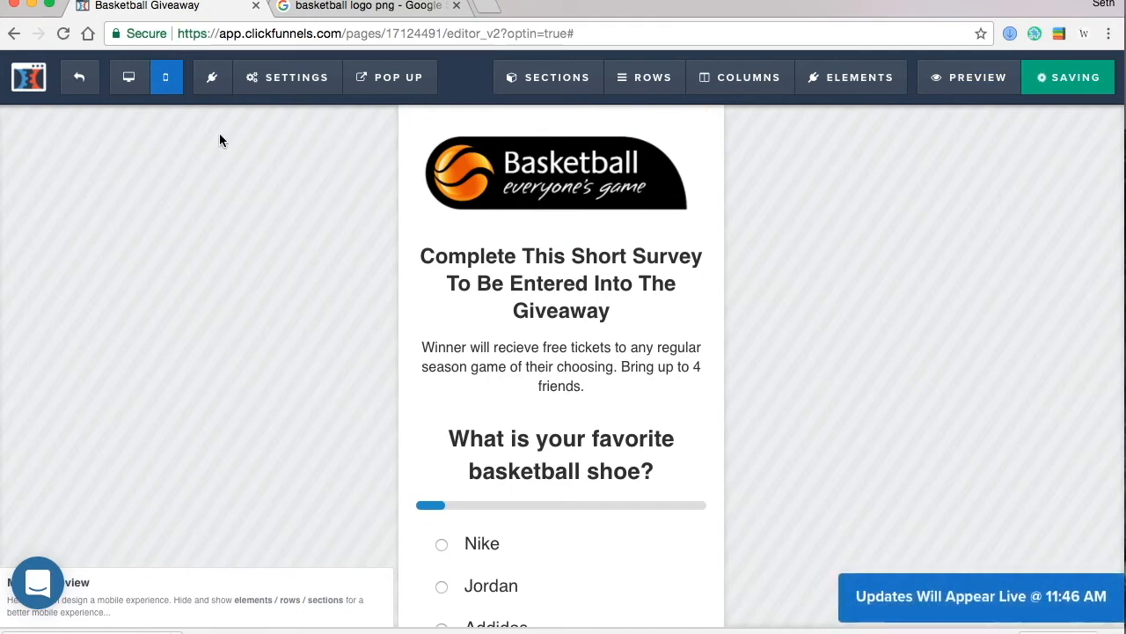
{"action": "left_click", "coordinate": [86, 86]}
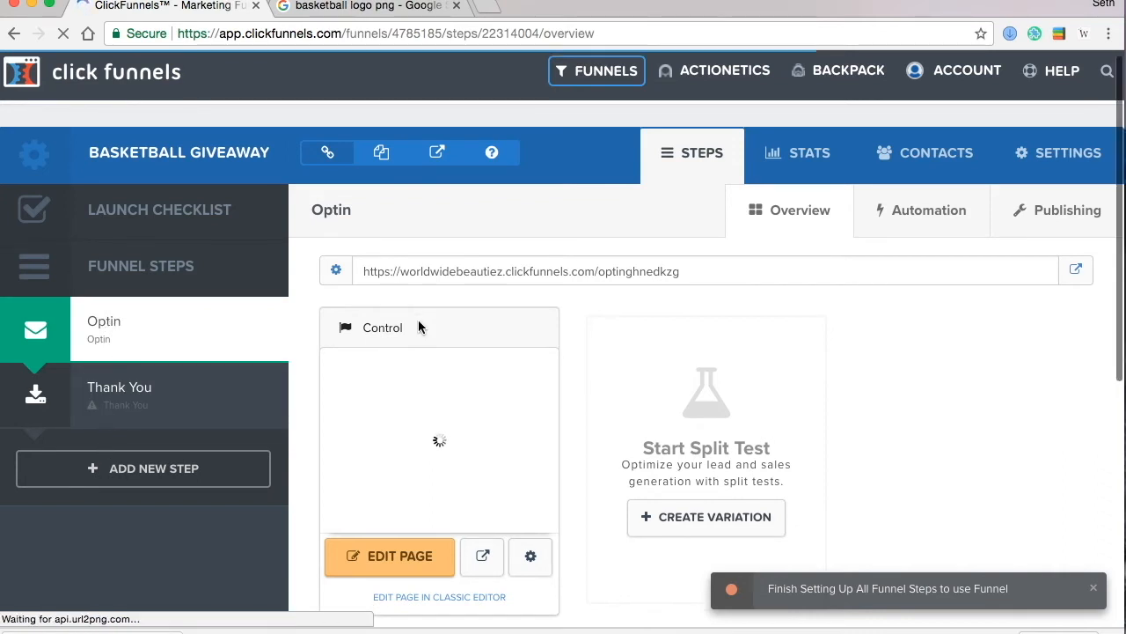
{"action": "scroll", "coordinate": [418, 319], "scroll_direction": "down", "scroll_amount": 3}
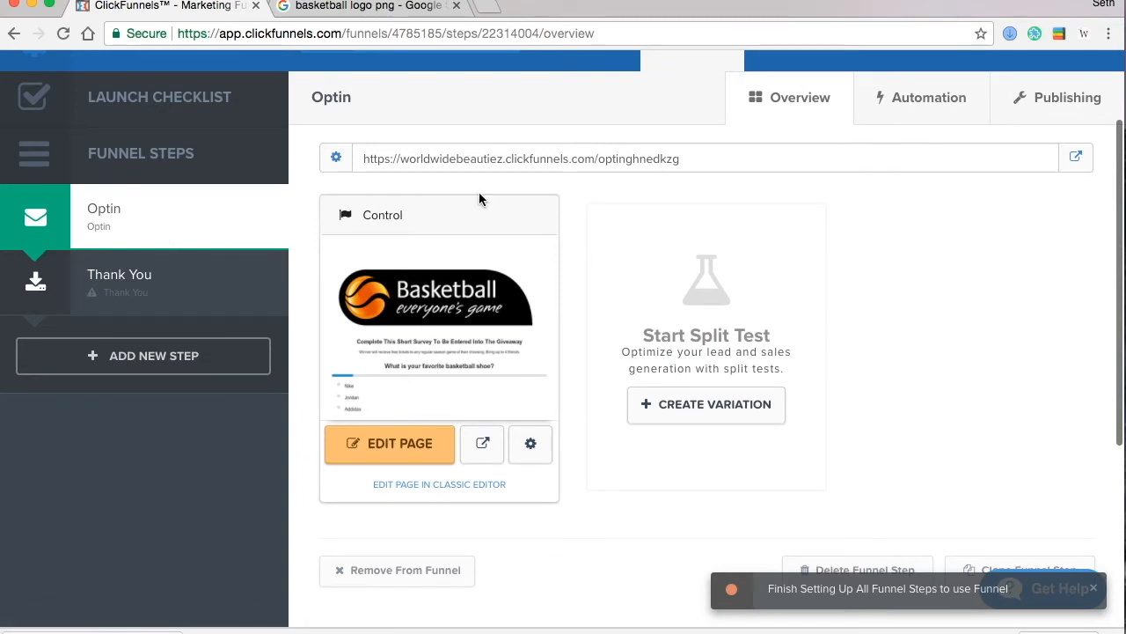
{"action": "scroll", "coordinate": [442, 331], "scroll_direction": "down", "scroll_amount": 2}
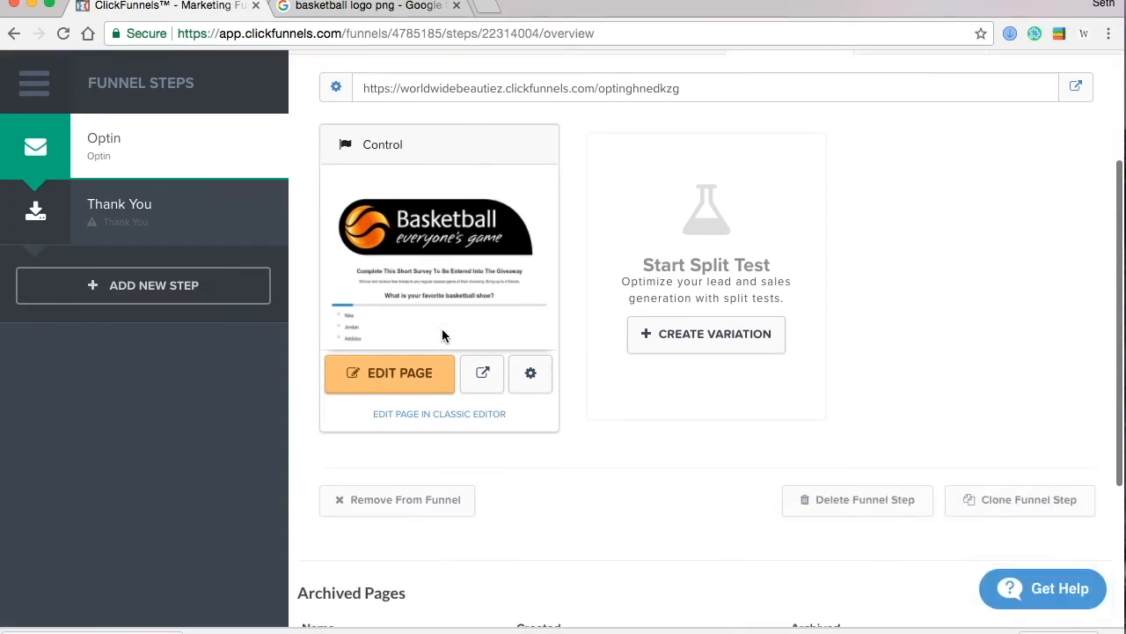
- Clone the Optin step, add it to the funnel, and place it before Thank You
{"action": "left_click", "coordinate": [998, 500]}
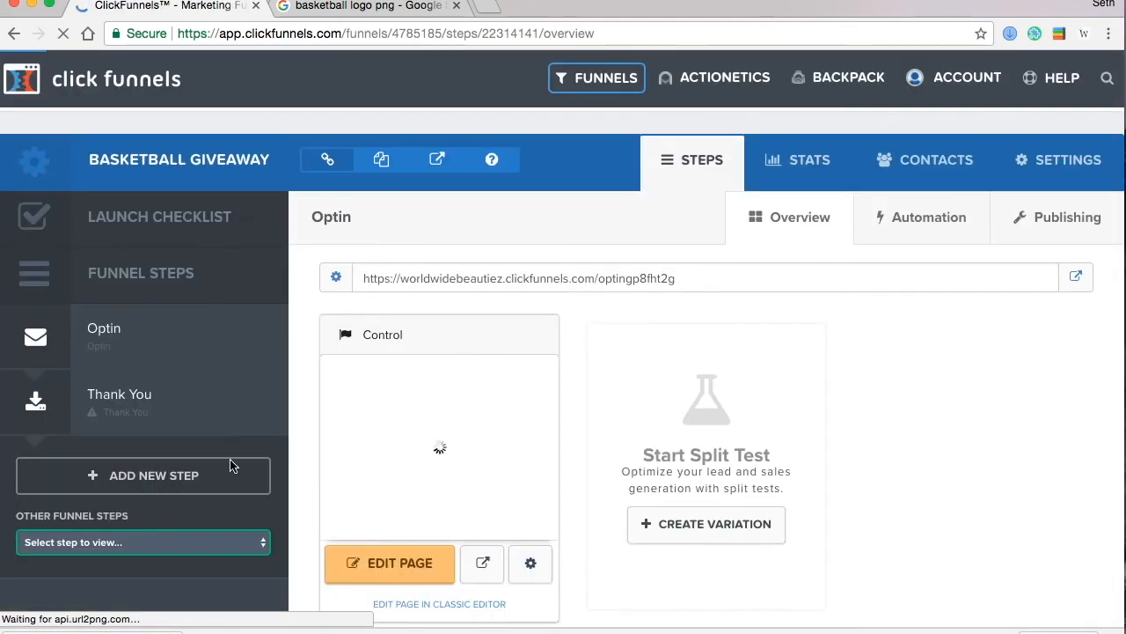
{"action": "left_click", "coordinate": [165, 537]}
{"action": "left_click", "coordinate": [156, 554]}
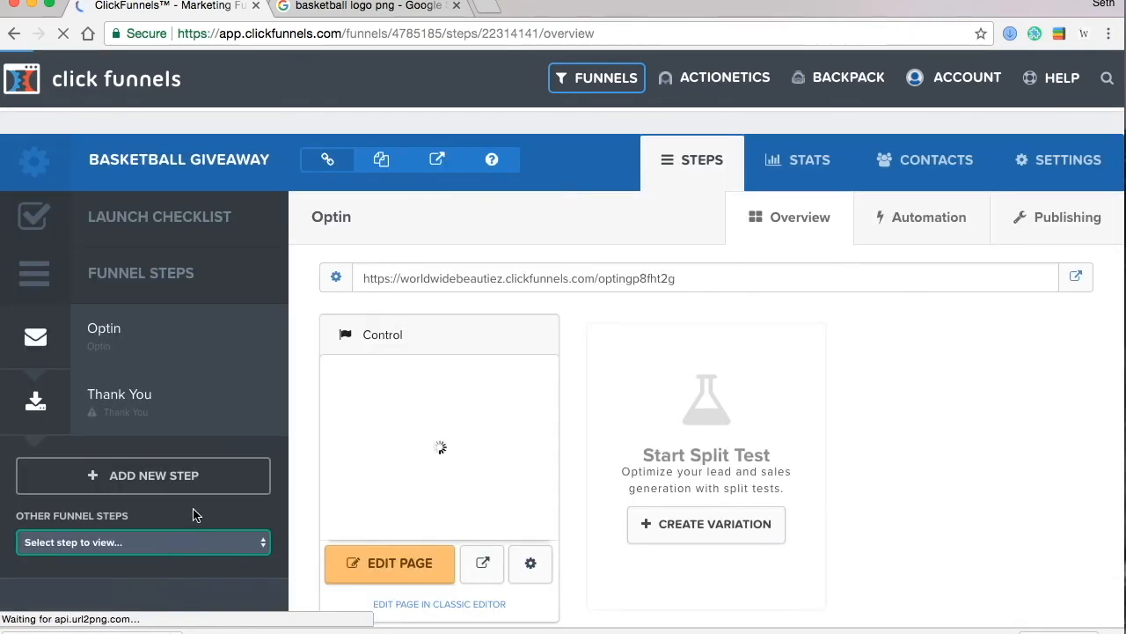
{"action": "scroll", "coordinate": [201, 509], "scroll_direction": "down", "scroll_amount": 3}
{"action": "left_click", "coordinate": [378, 449]}
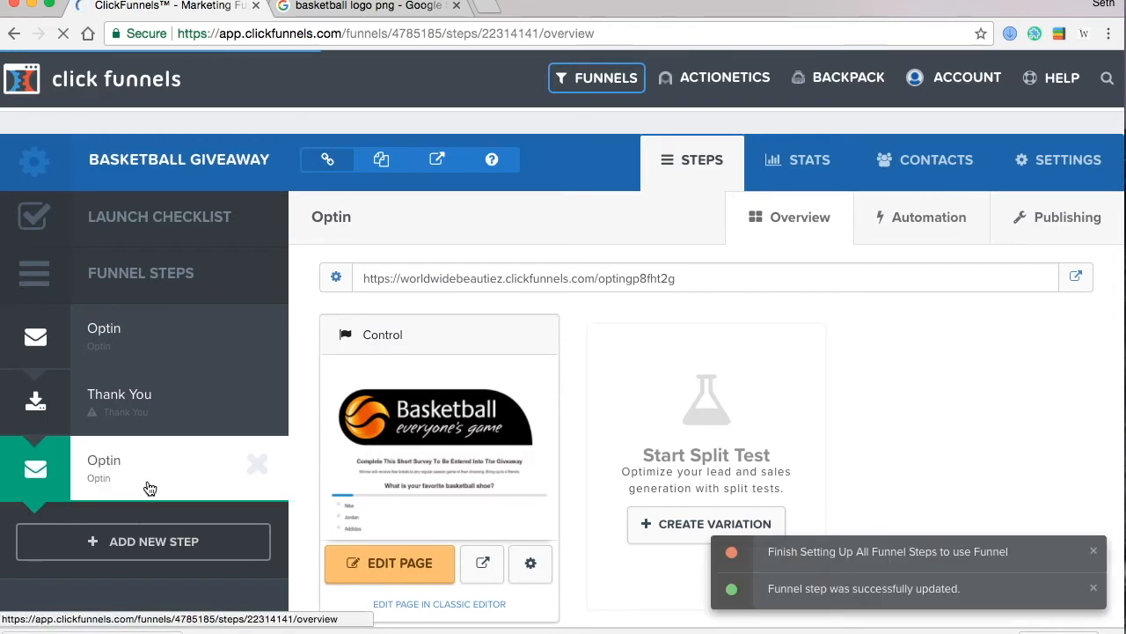
{"action": "left_click_drag", "start_coordinate": [150, 488], "coordinate": [150, 402]}
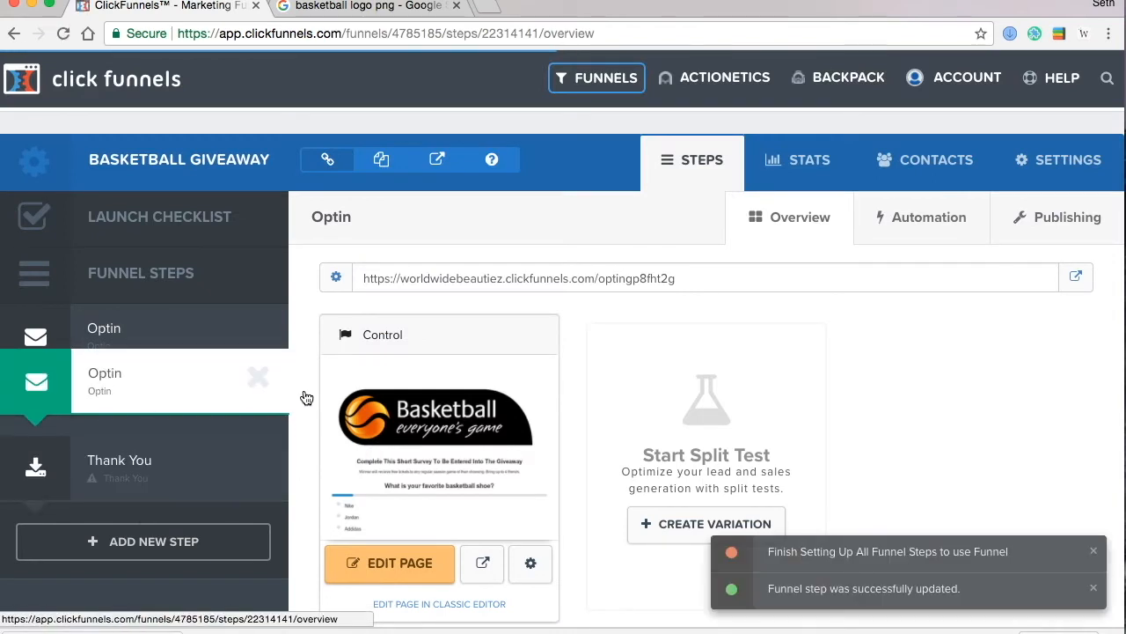
{"action": "left_click_drag", "start_coordinate": [306, 399], "coordinate": [361, 397]}
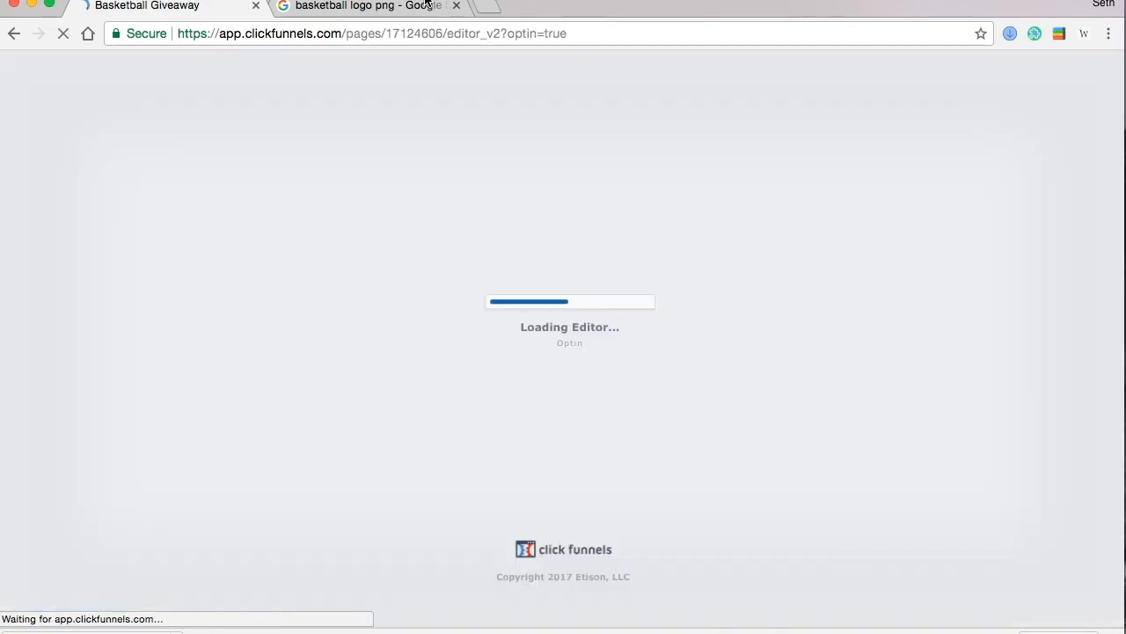
- Close the logo image search tab and delete the survey question element from the copied page
{"action": "left_click", "coordinate": [456, 5]}
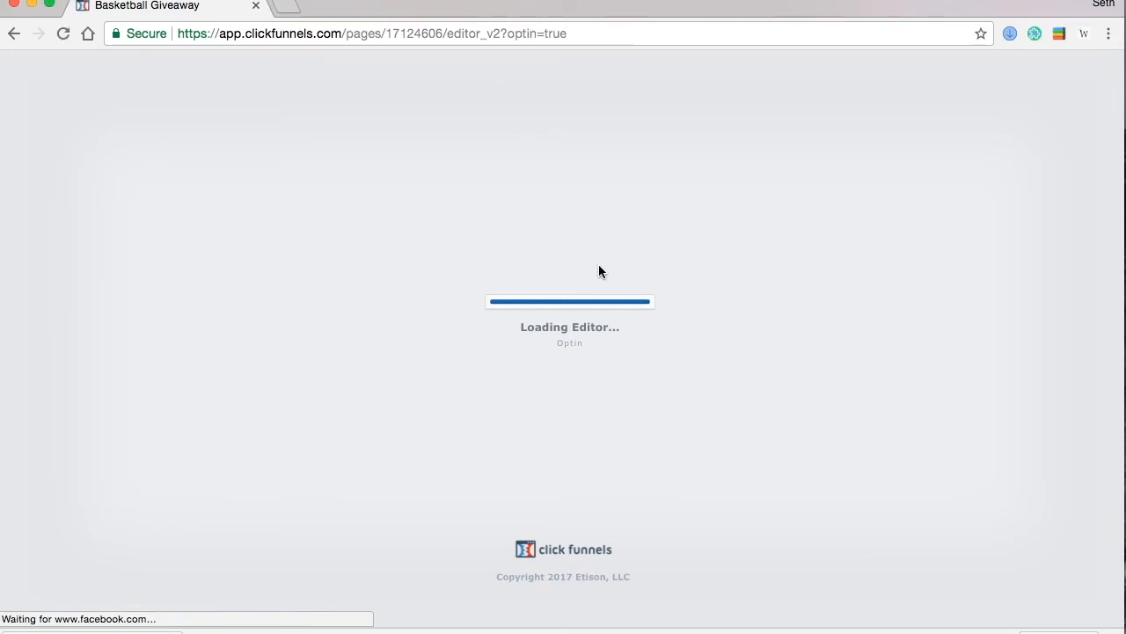
{"action": "scroll", "coordinate": [711, 480], "scroll_direction": "down", "scroll_amount": 3}
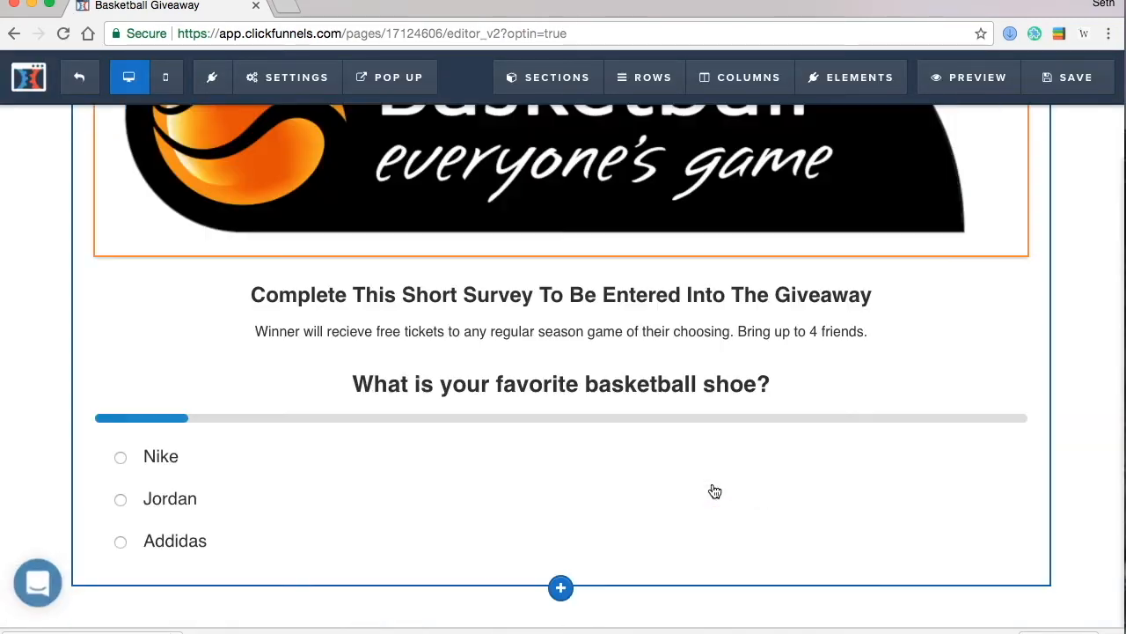
{"action": "mouse_move", "coordinate": [706, 455]}
{"action": "left_click", "coordinate": [1014, 357]}
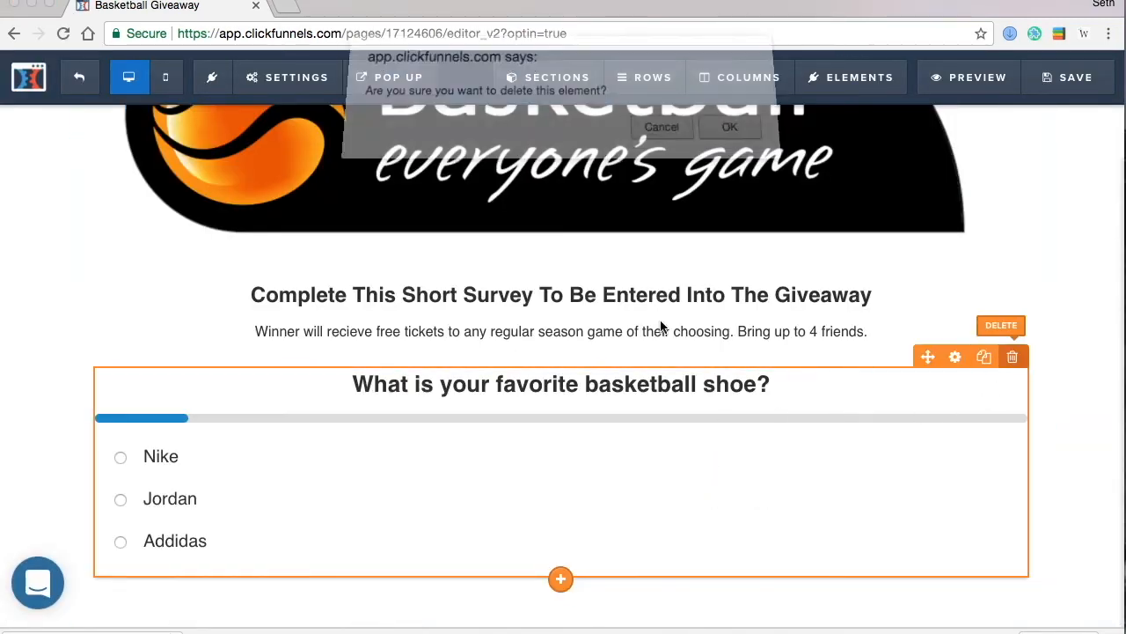
{"action": "left_click", "coordinate": [727, 138]}
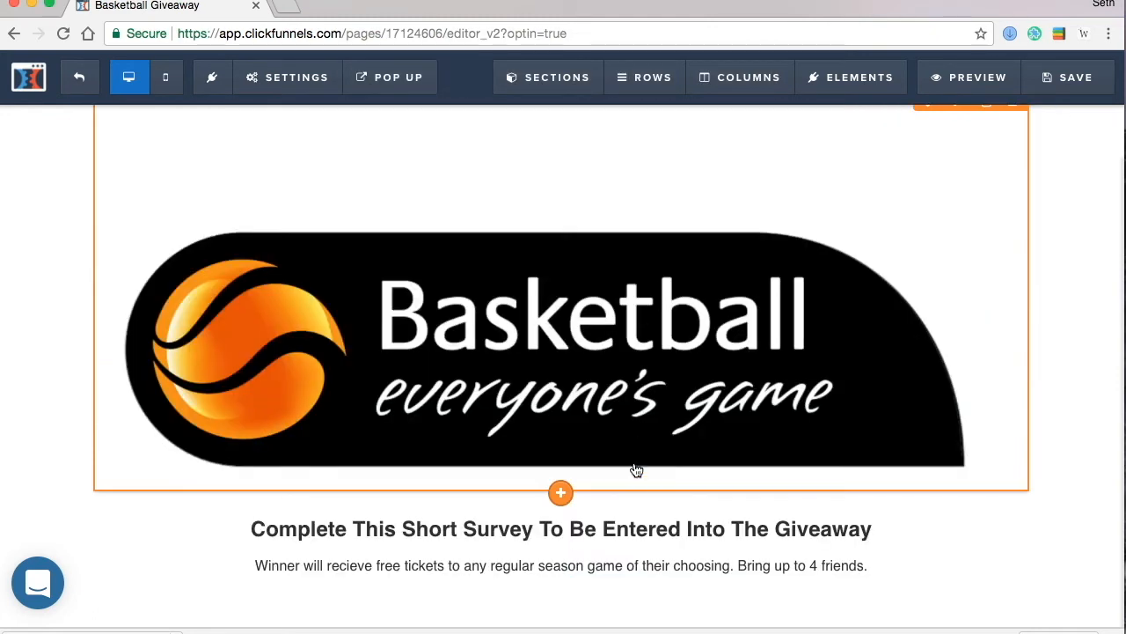
- Change the headline to 'Last Step: Enter Your Email To Be Entered Into The Contest'
{"action": "left_click", "coordinate": [642, 526]}
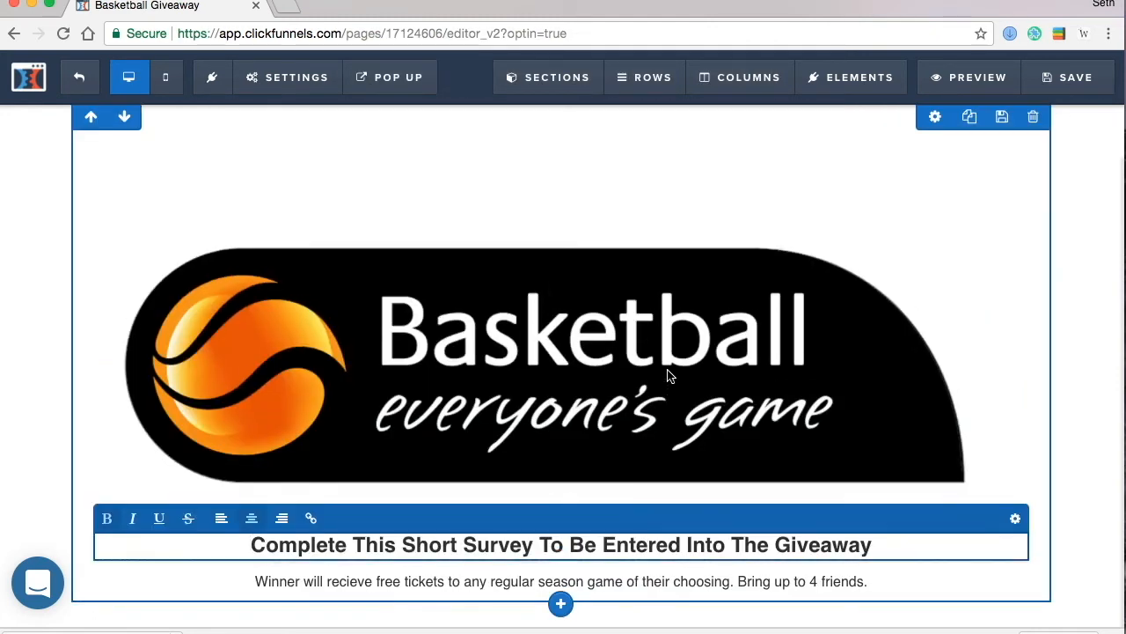
{"action": "key", "text": "super+a"}
{"action": "type", "text": "Last Step"}
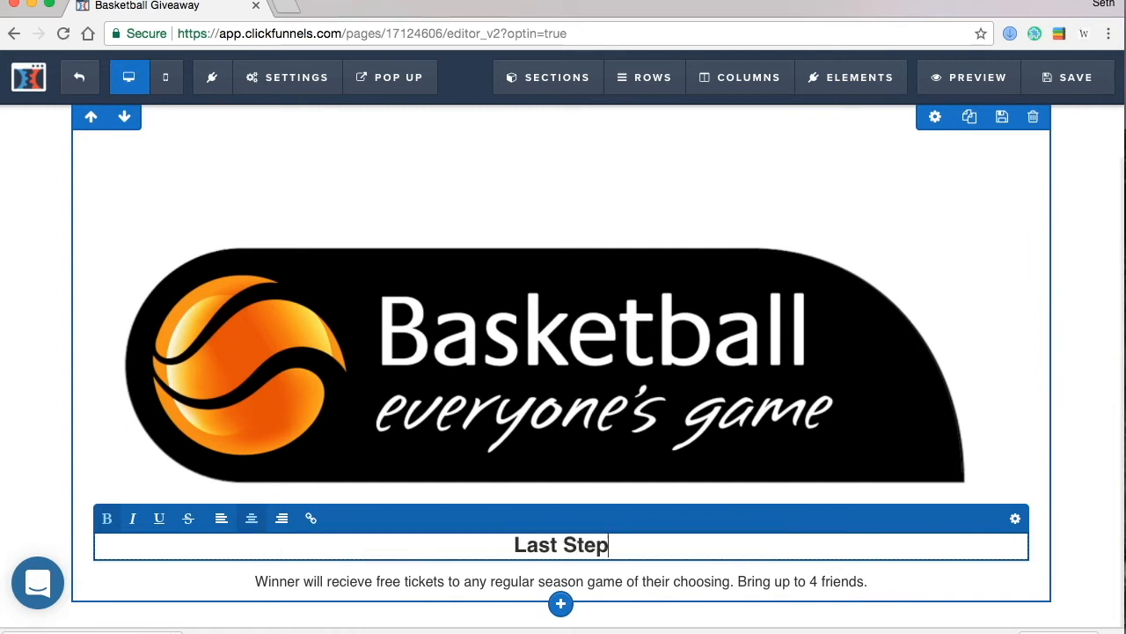
{"action": "type", "text": ": Enter Y"}
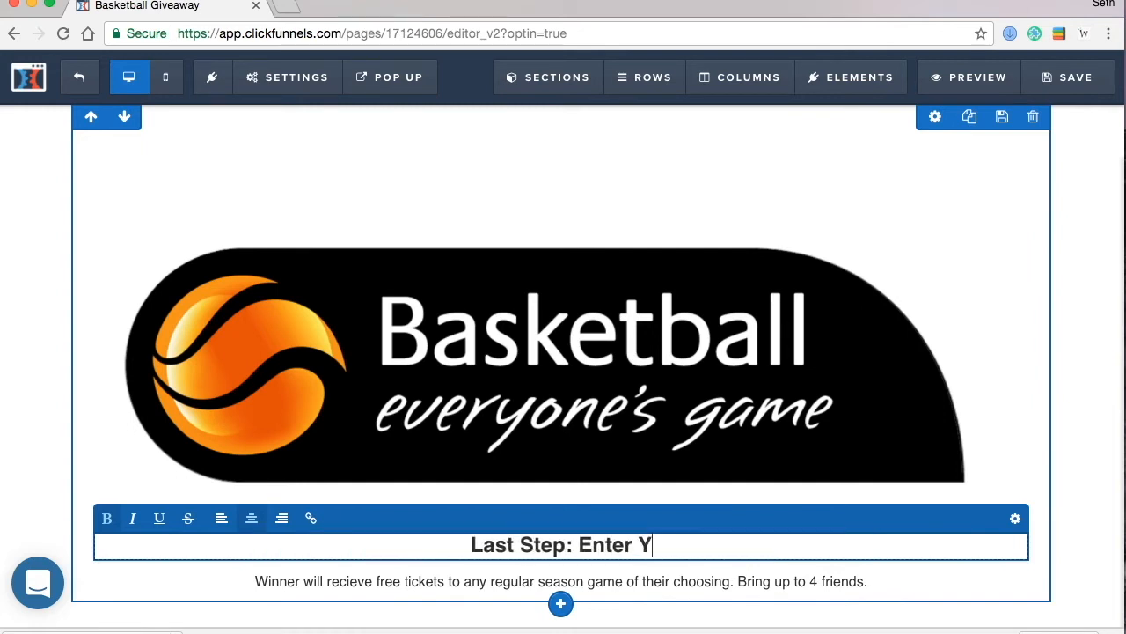
{"action": "type", "text": "our Email "}
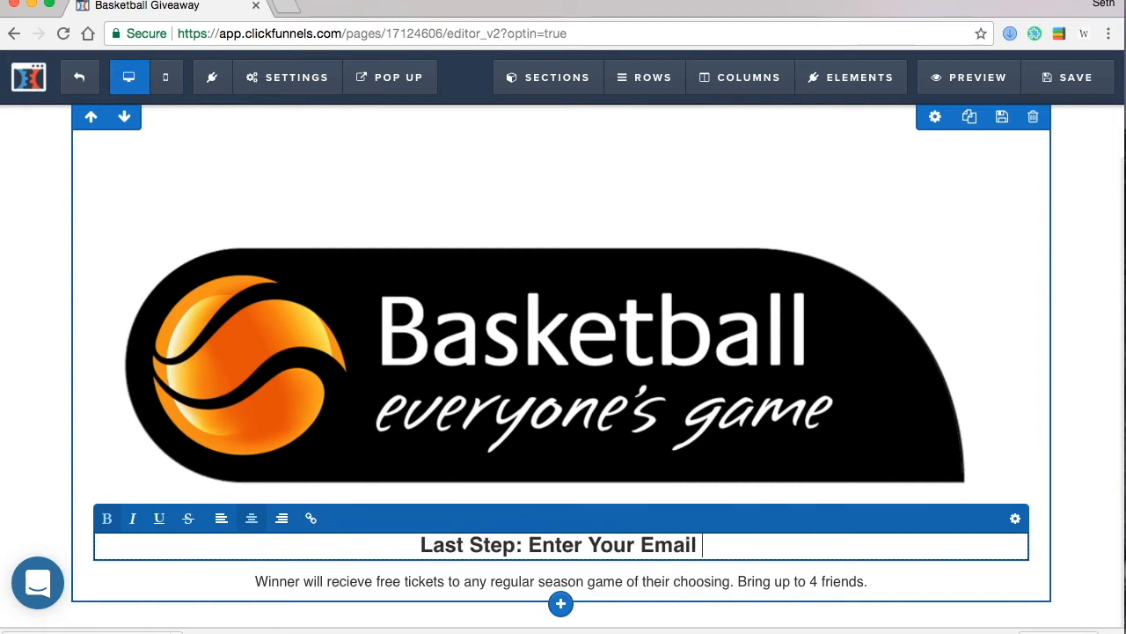
{"action": "type", "text": "To Be Entere"}
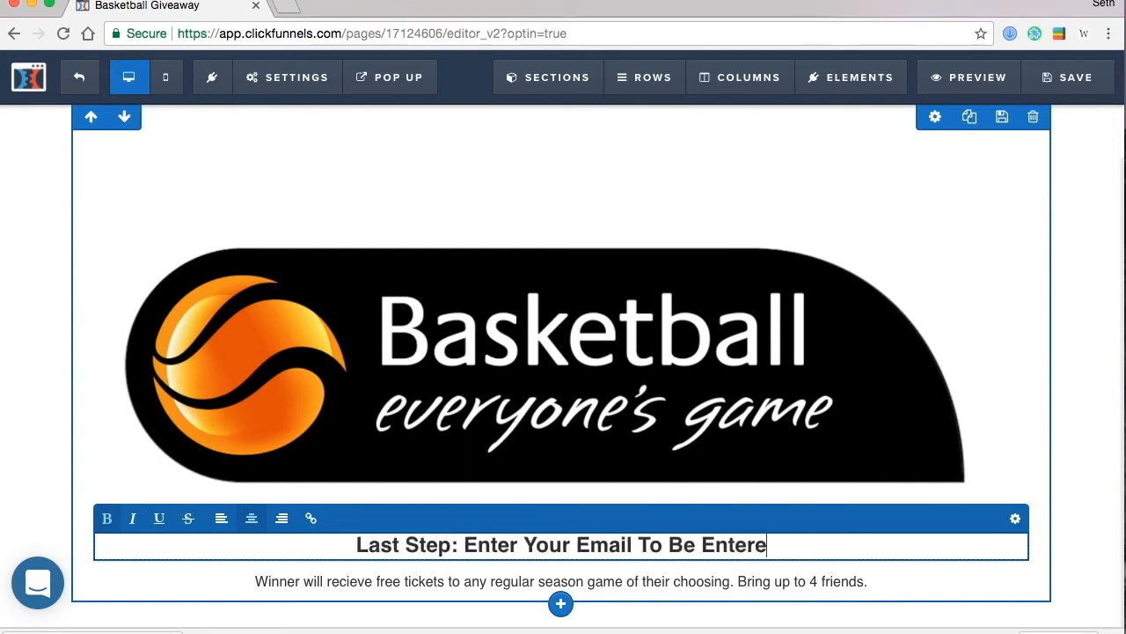
{"action": "type", "text": "d Into The Contest"}
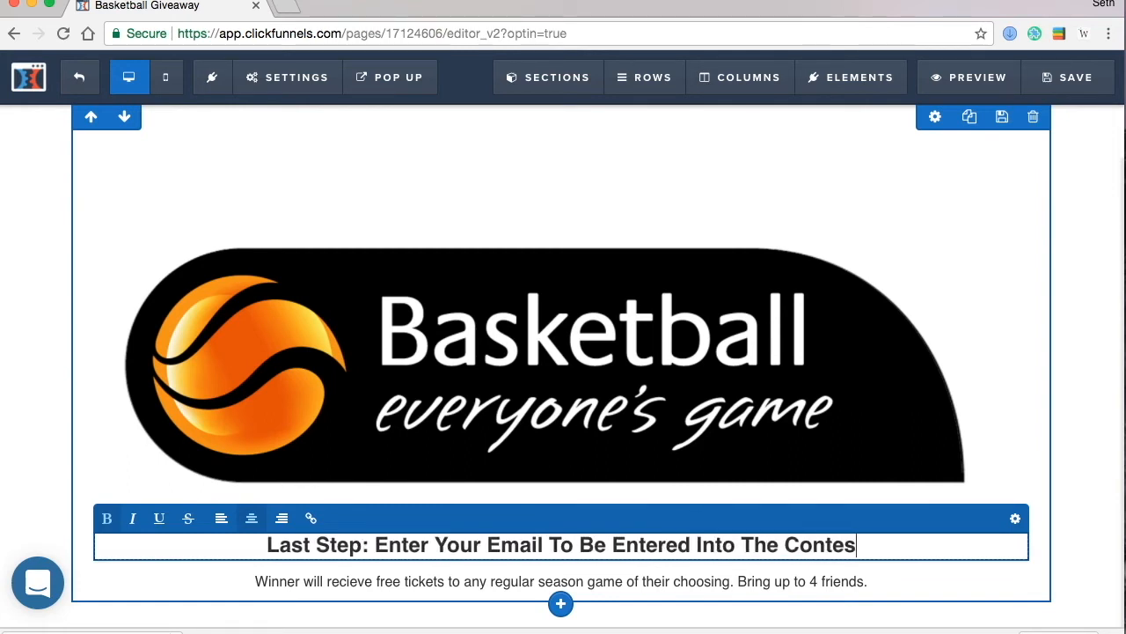
{"action": "left_click", "coordinate": [1107, 437]}
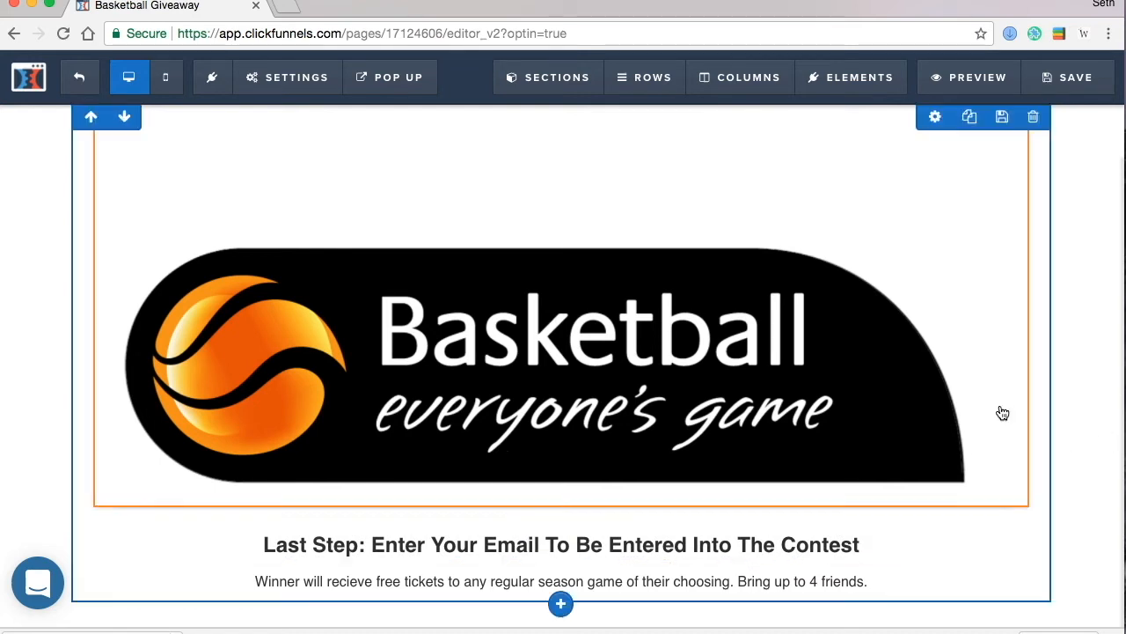
{"action": "scroll", "coordinate": [993, 490], "scroll_direction": "down", "scroll_amount": 1}
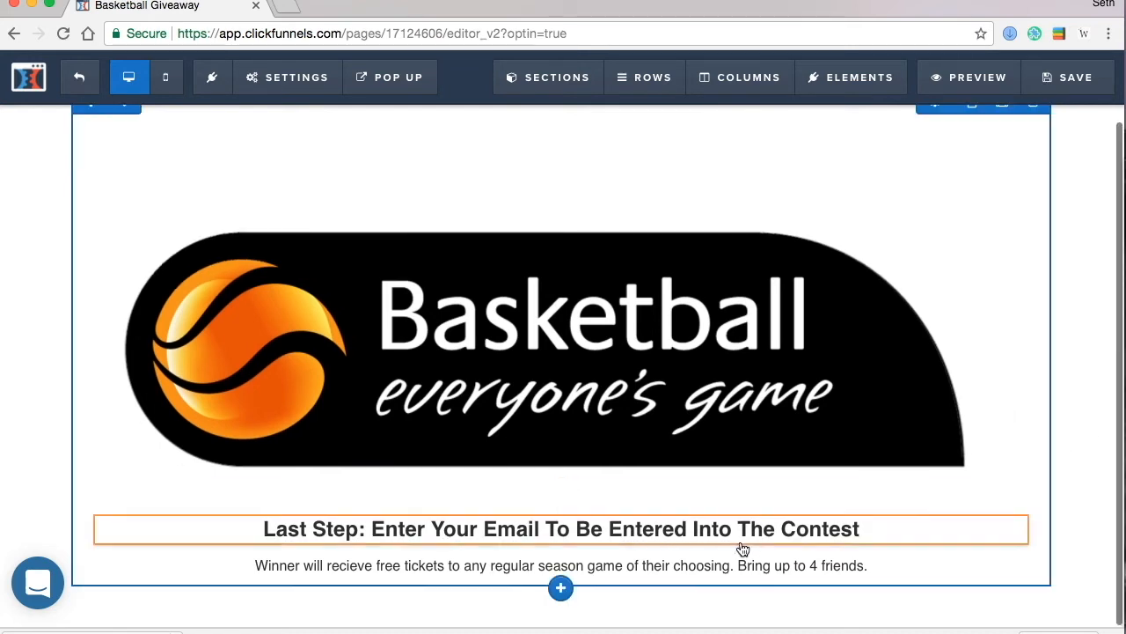
- Add an email input field below the subtext and duplicate it in the mobile layout
{"action": "left_click", "coordinate": [562, 582]}
{"action": "scroll", "coordinate": [800, 345], "scroll_direction": "down", "scroll_amount": 4}
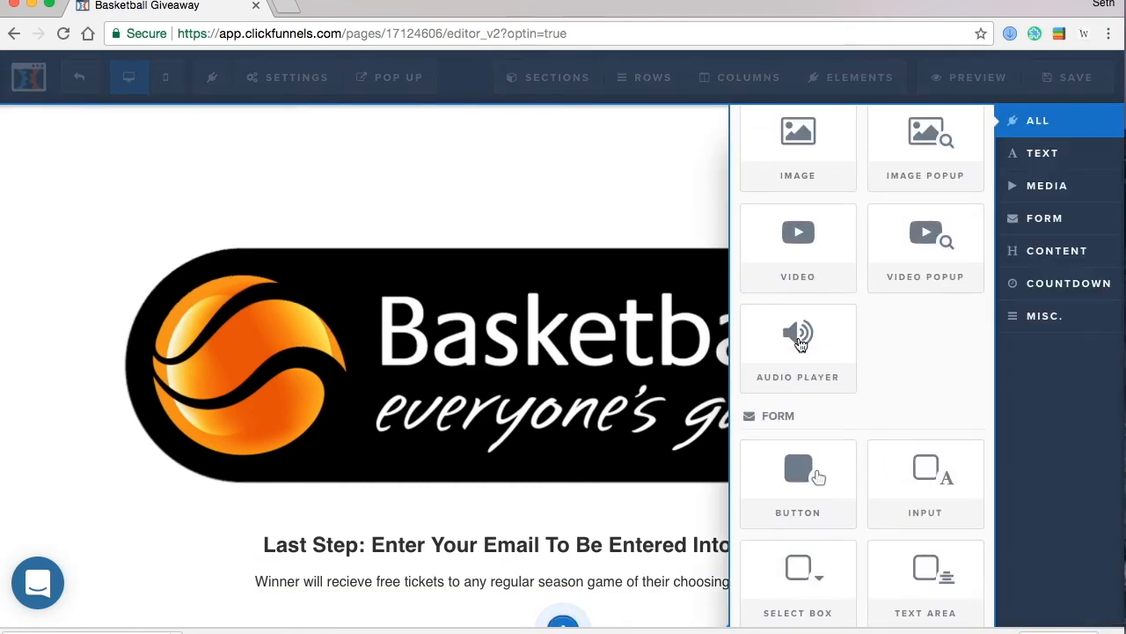
{"action": "scroll", "coordinate": [800, 343], "scroll_direction": "down", "scroll_amount": 3}
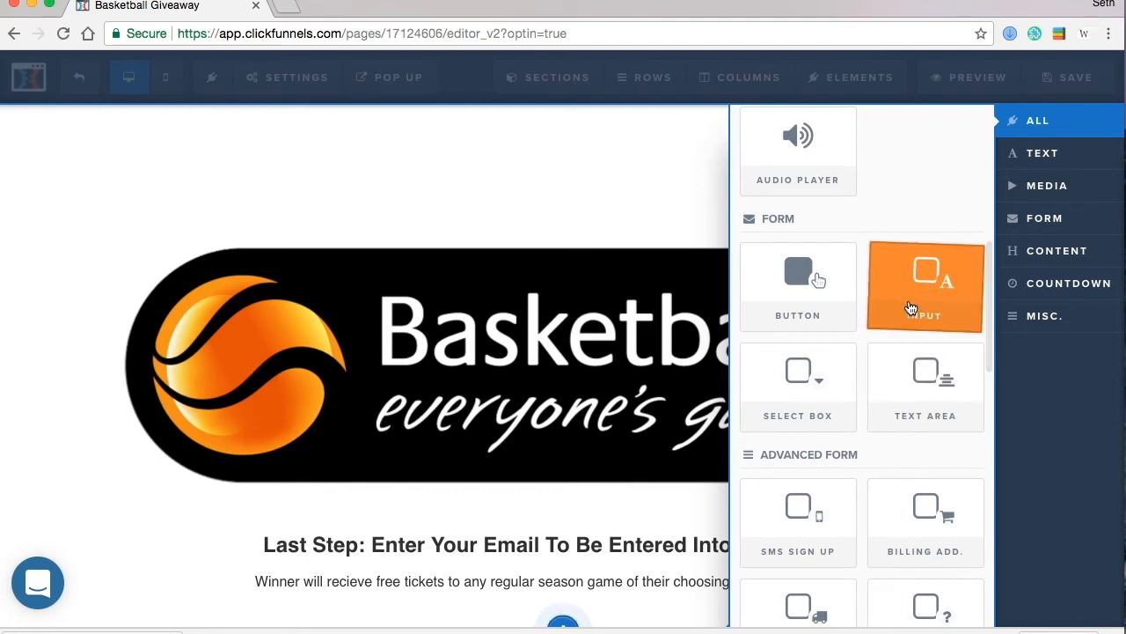
{"action": "left_click", "coordinate": [884, 321]}
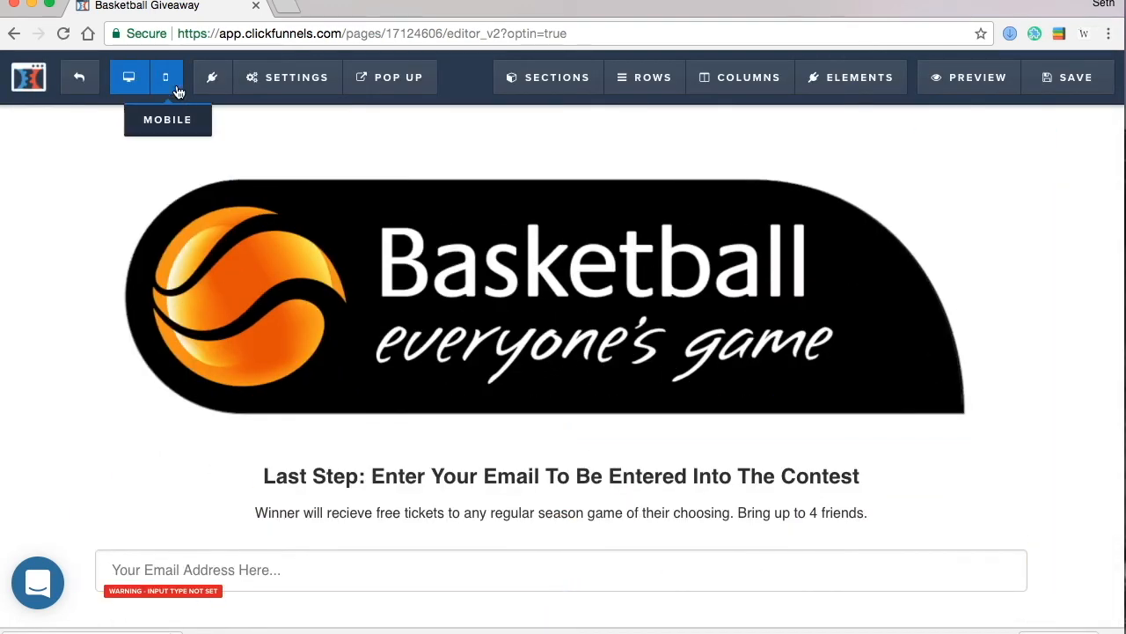
{"action": "left_click", "coordinate": [174, 87]}
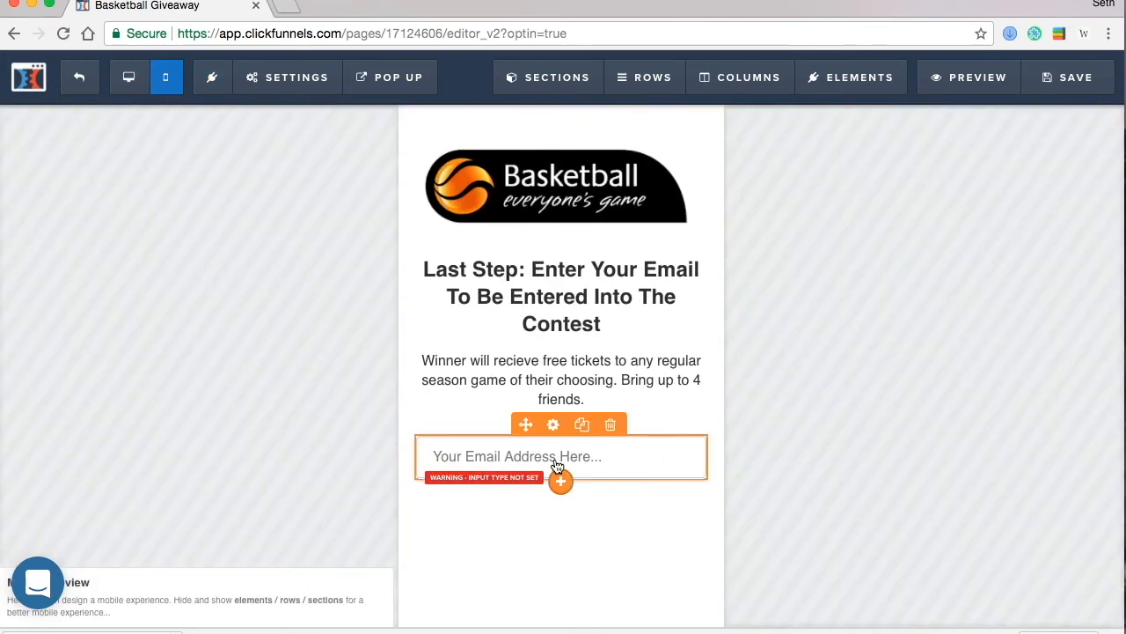
{"action": "left_click", "coordinate": [582, 425]}
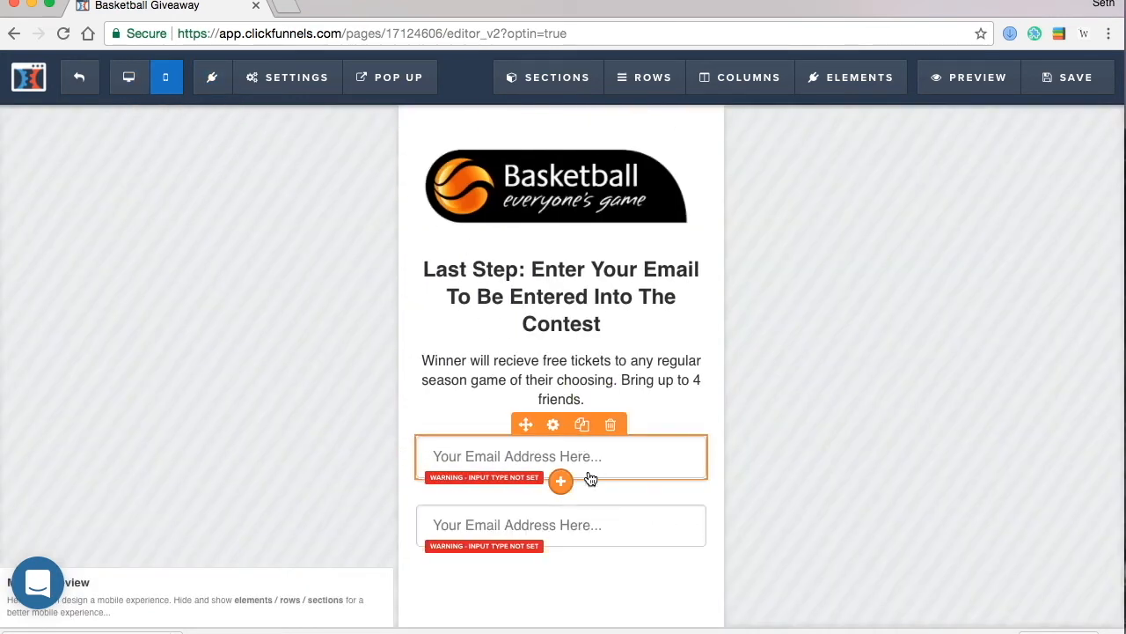
- Make the first field a required First Name input with placeholder 'Your Name Here...'
{"action": "left_click", "coordinate": [590, 475]}
{"action": "left_click", "coordinate": [1000, 269]}
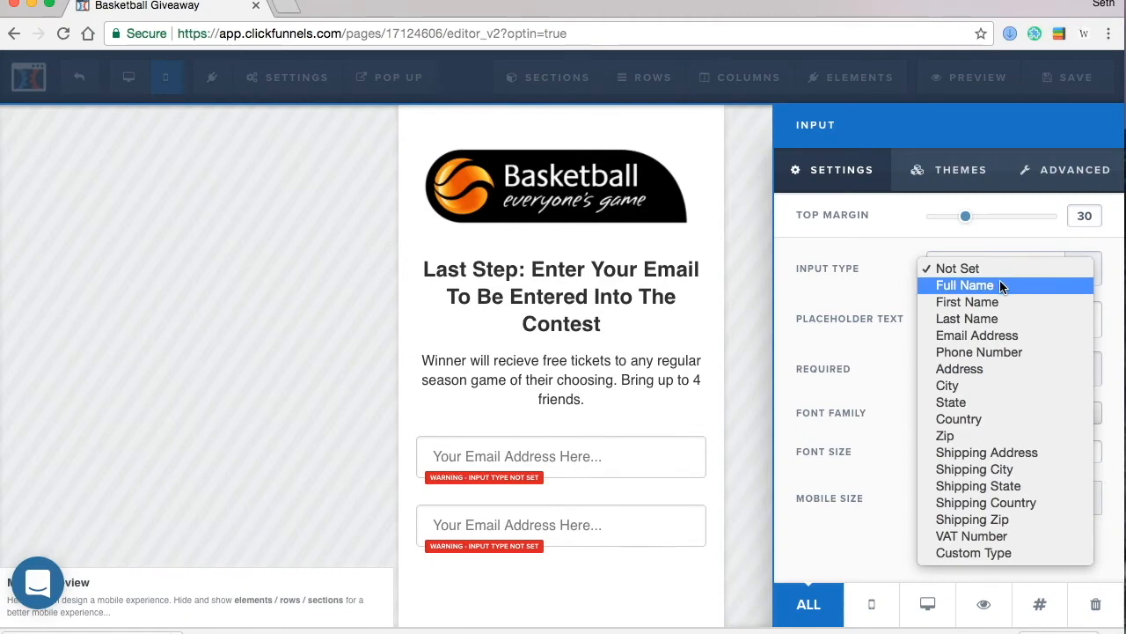
{"action": "left_click", "coordinate": [1000, 285]}
{"action": "left_click", "coordinate": [999, 279]}
{"action": "left_click", "coordinate": [1054, 289]}
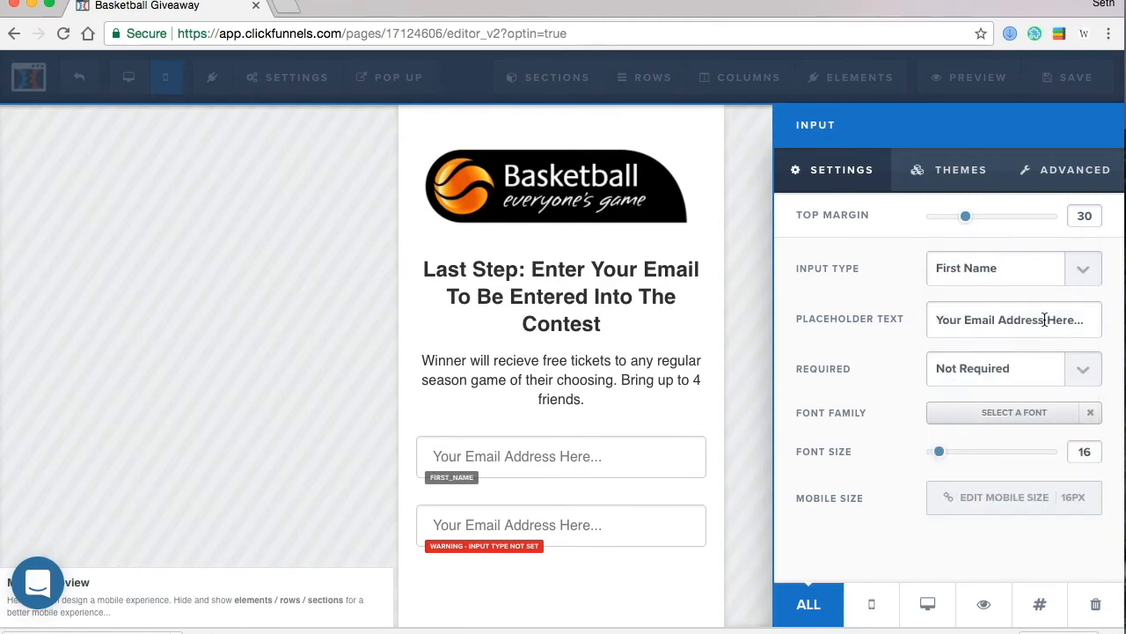
{"action": "left_click_drag", "start_coordinate": [1014, 319], "coordinate": [967, 319]}
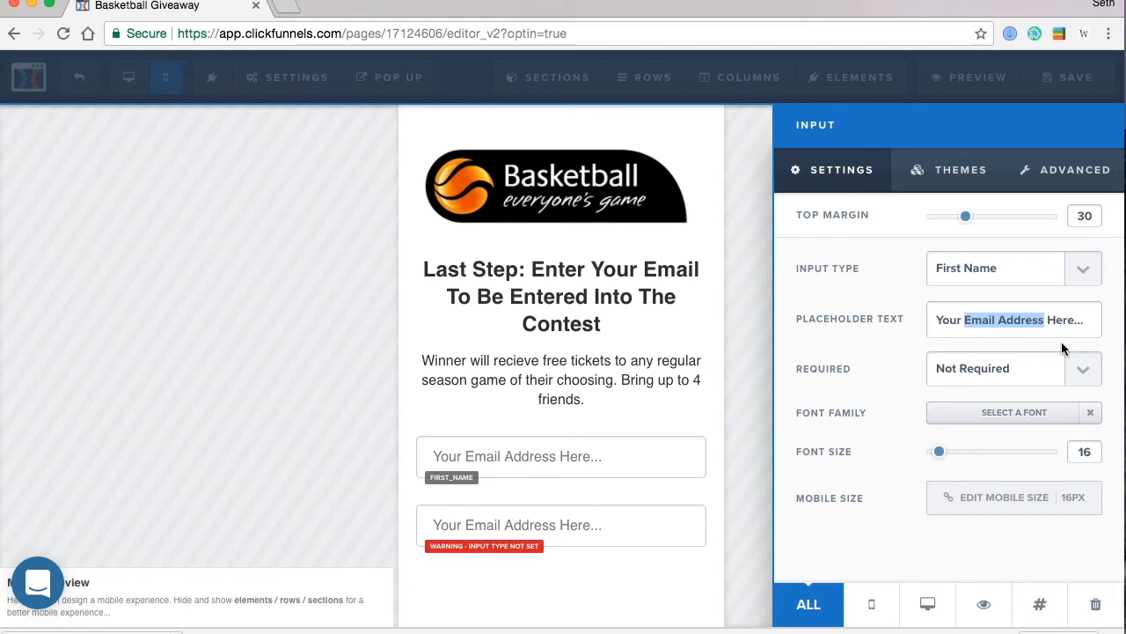
{"action": "type", "text": "Name"}
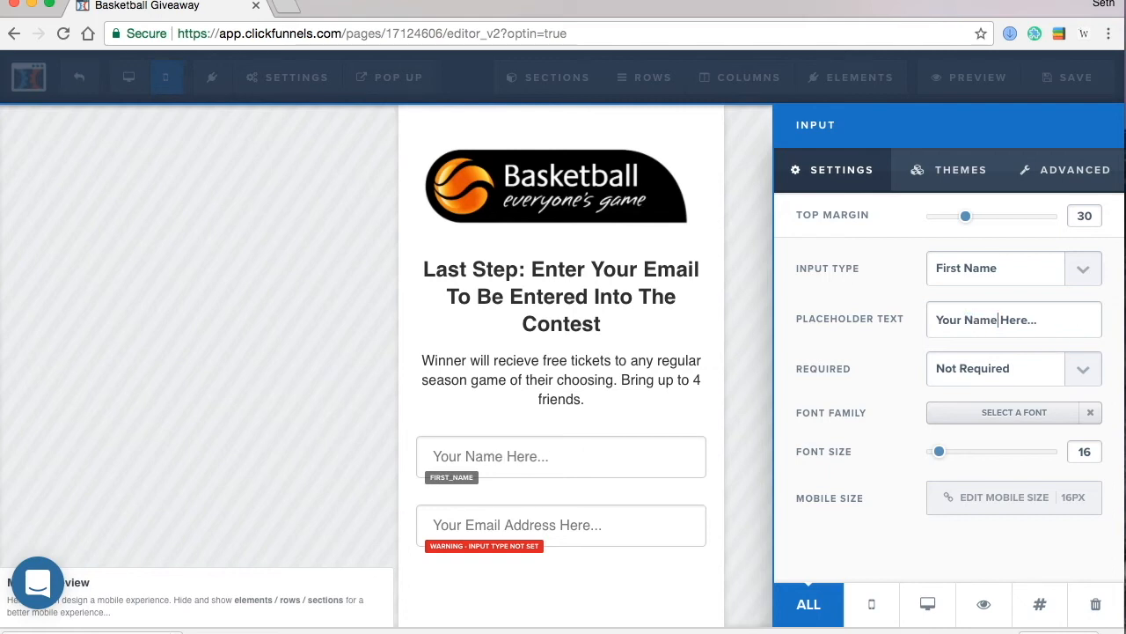
{"action": "left_click", "coordinate": [415, 402]}
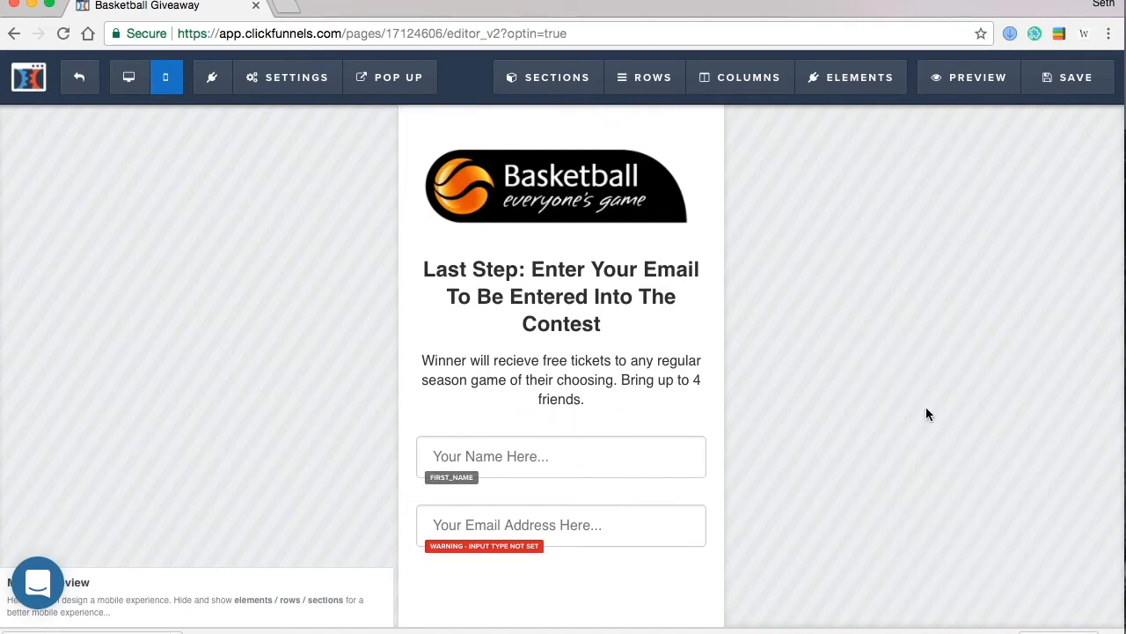
{"action": "left_click", "coordinate": [655, 465]}
{"action": "left_click", "coordinate": [1019, 370]}
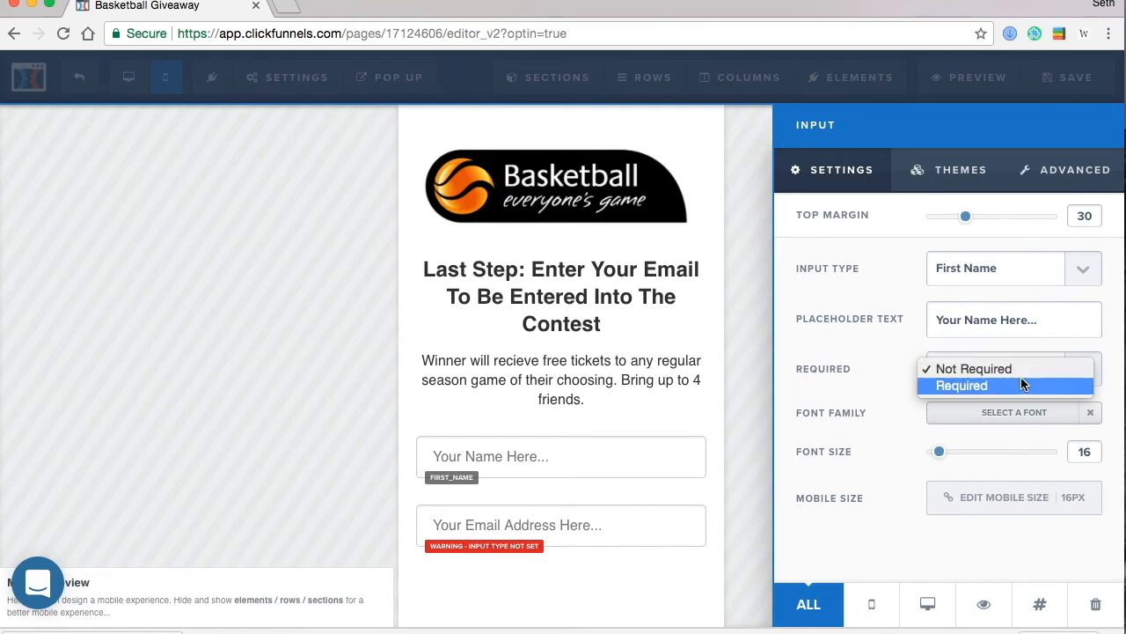
{"action": "left_click", "coordinate": [1019, 385]}
{"action": "left_click", "coordinate": [541, 526]}
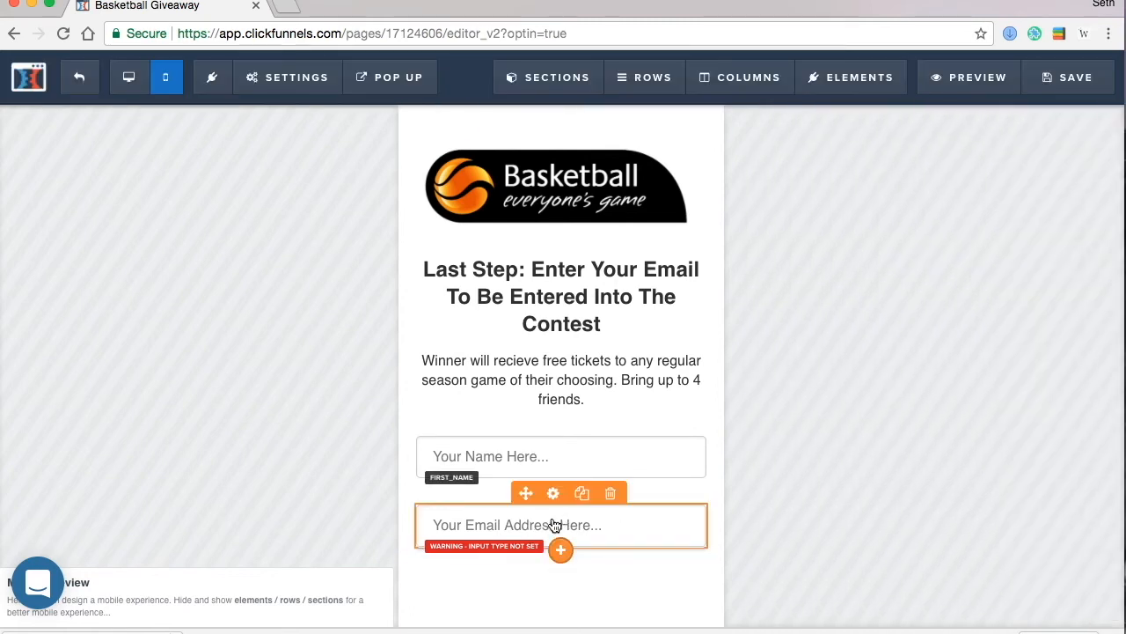
- Set the second input field's type to Email Address
{"action": "left_click", "coordinate": [554, 525]}
{"action": "left_click", "coordinate": [1018, 274]}
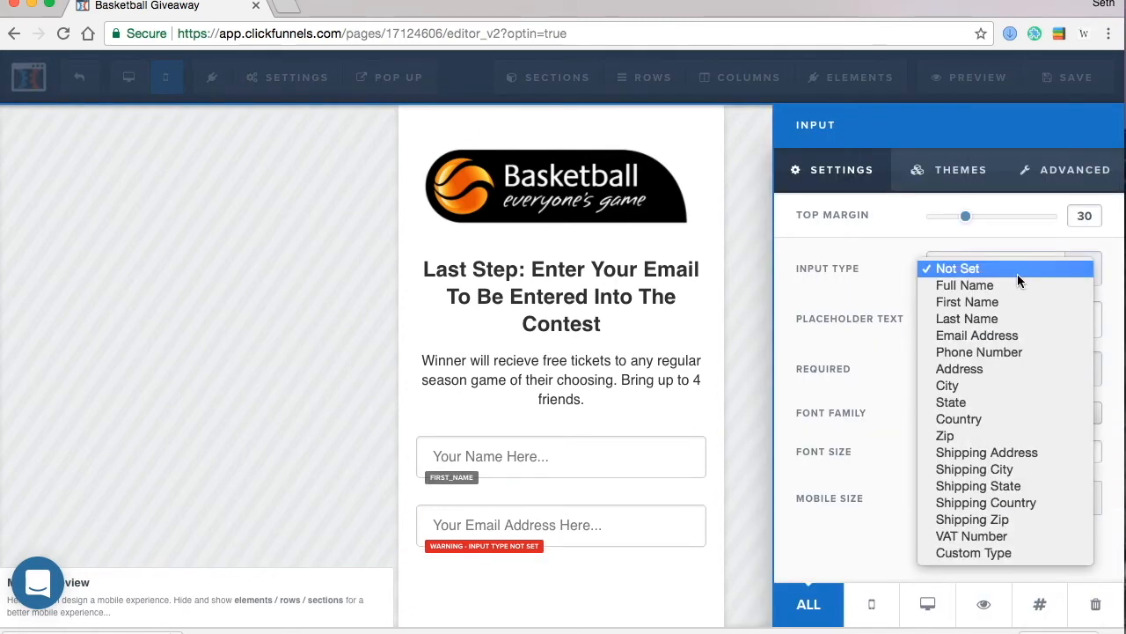
{"action": "left_click", "coordinate": [997, 336]}
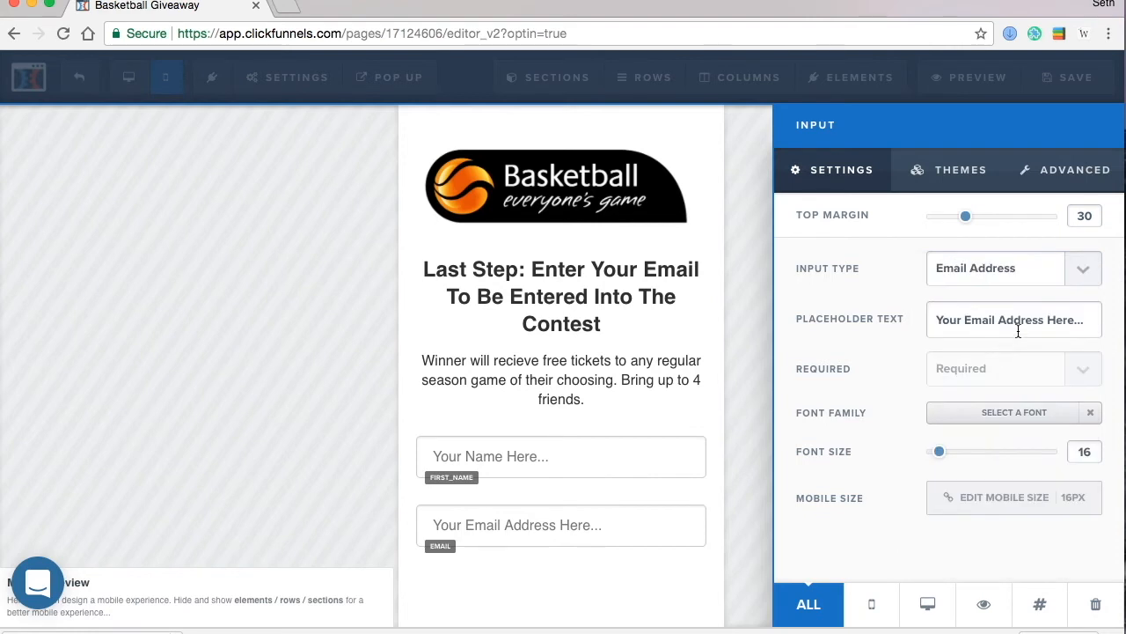
{"action": "left_click", "coordinate": [242, 360]}
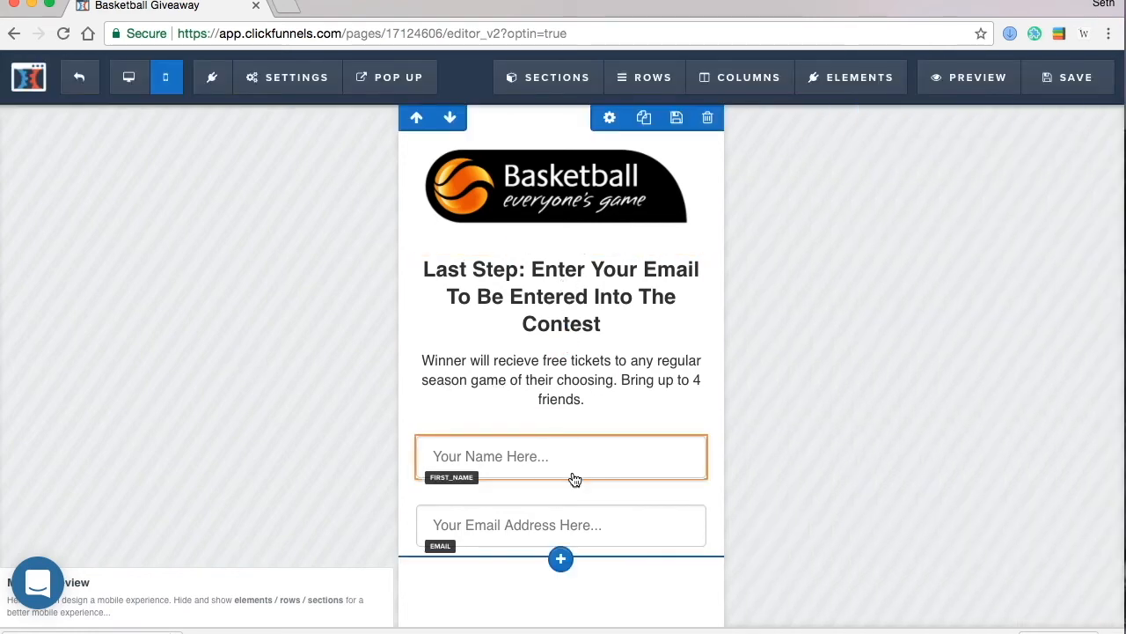
{"action": "left_click", "coordinate": [560, 551]}
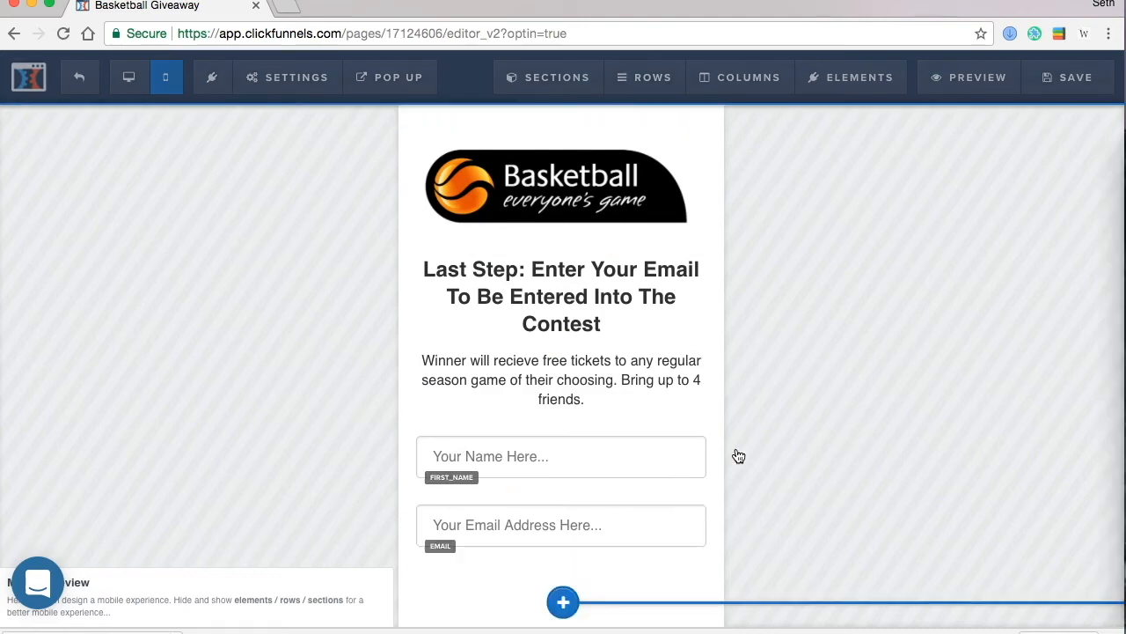
{"action": "scroll", "coordinate": [842, 410], "scroll_direction": "down", "scroll_amount": 5}
- Add a Green 3D Button below the inputs with the text 'Enter me Now!'
{"action": "left_click_drag", "start_coordinate": [779, 450], "coordinate": [592, 428]}
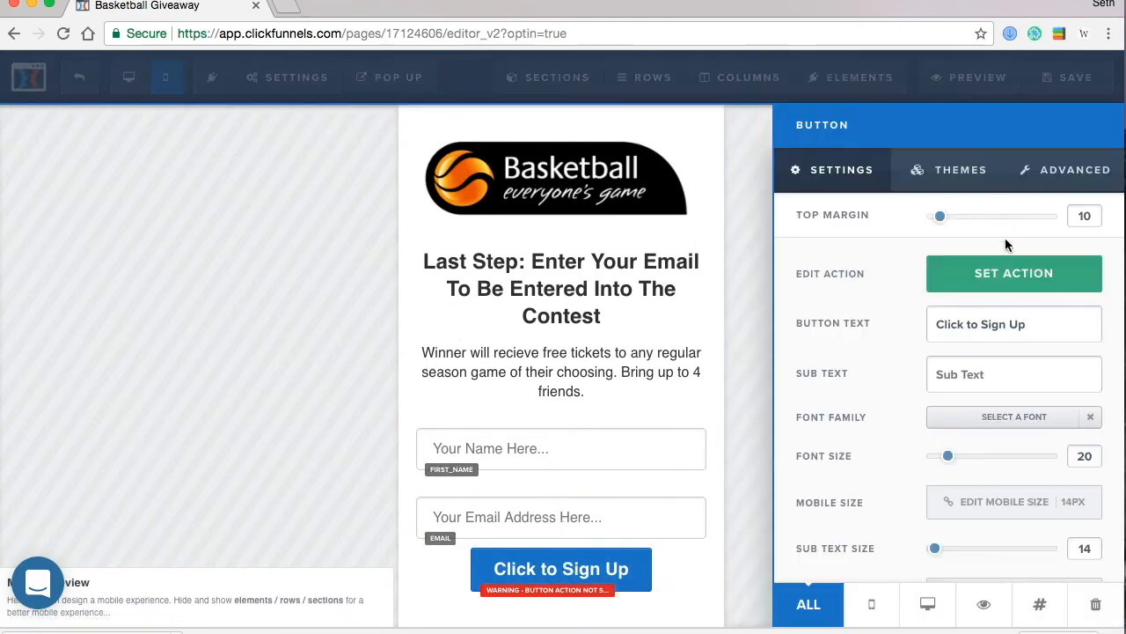
{"action": "left_click", "coordinate": [955, 170]}
{"action": "scroll", "coordinate": [932, 413], "scroll_direction": "down", "scroll_amount": 2}
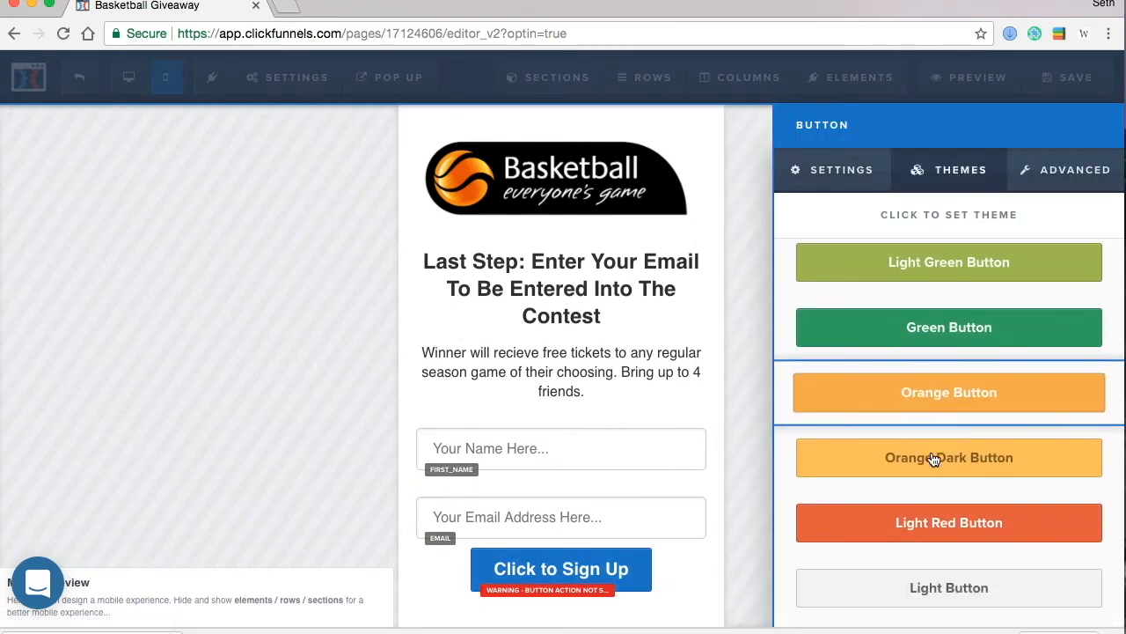
{"action": "scroll", "coordinate": [938, 361], "scroll_direction": "down", "scroll_amount": 5}
{"action": "left_click", "coordinate": [947, 427]}
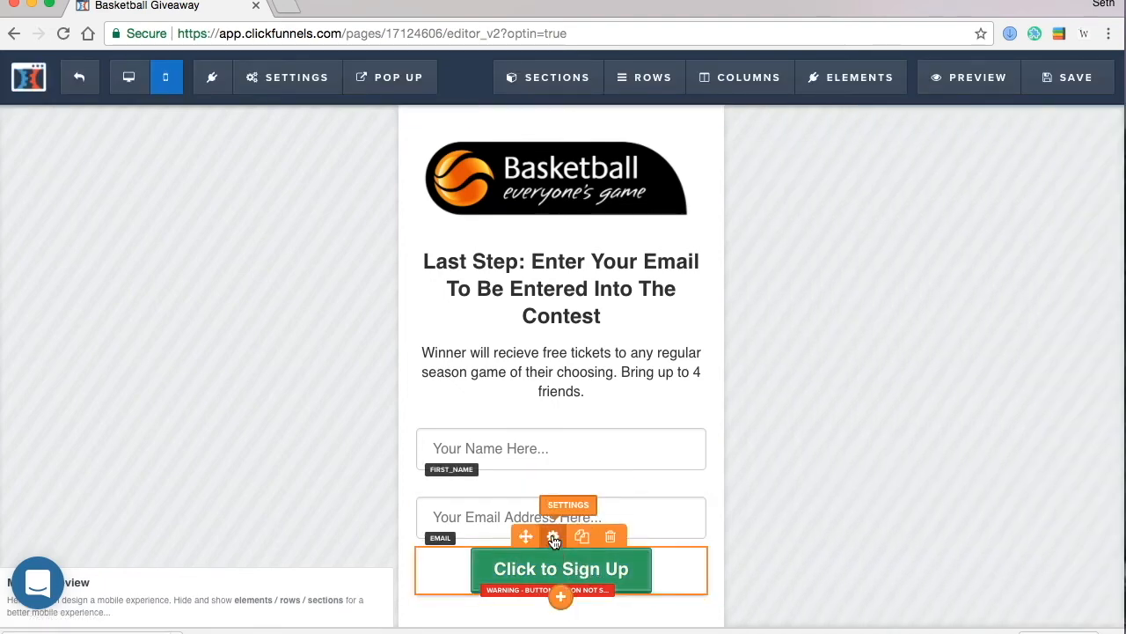
{"action": "left_click", "coordinate": [554, 540]}
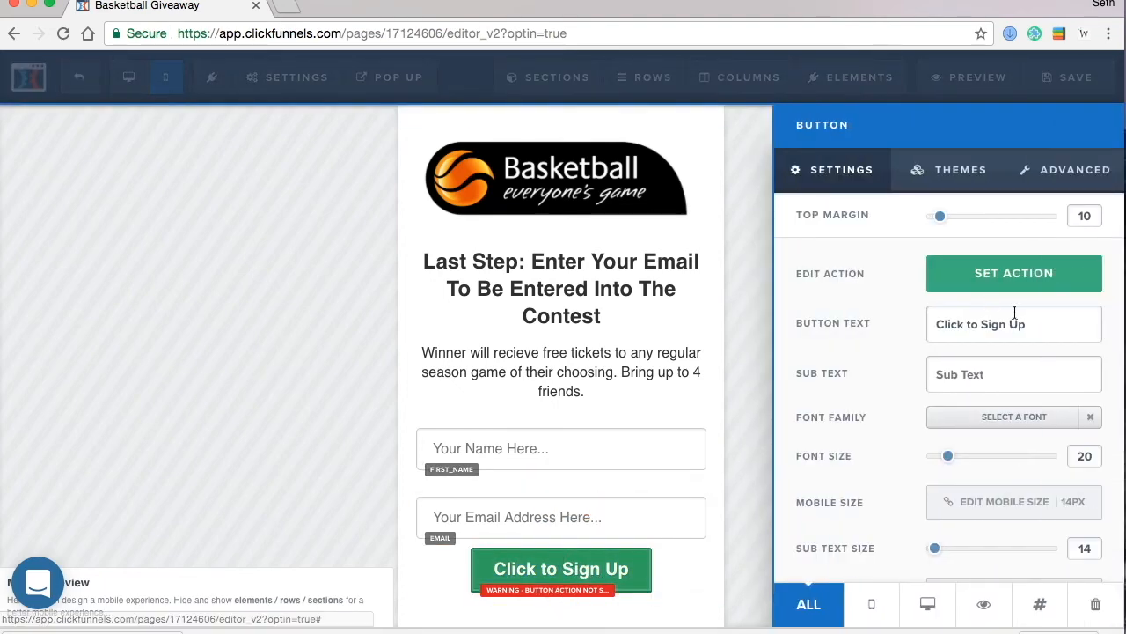
{"action": "left_click_drag", "start_coordinate": [1026, 323], "coordinate": [817, 312]}
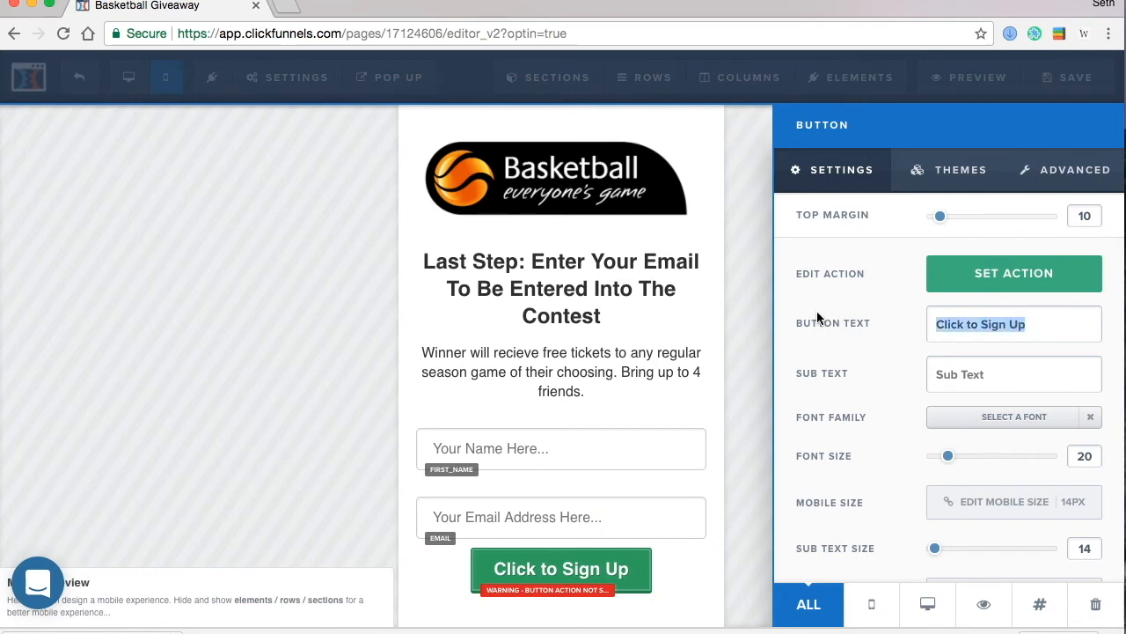
{"action": "type", "text": "Enter me Now@"}
{"action": "key", "text": "BackSpace"}
{"action": "type", "text": "!"}
{"action": "left_click", "coordinate": [180, 447]}
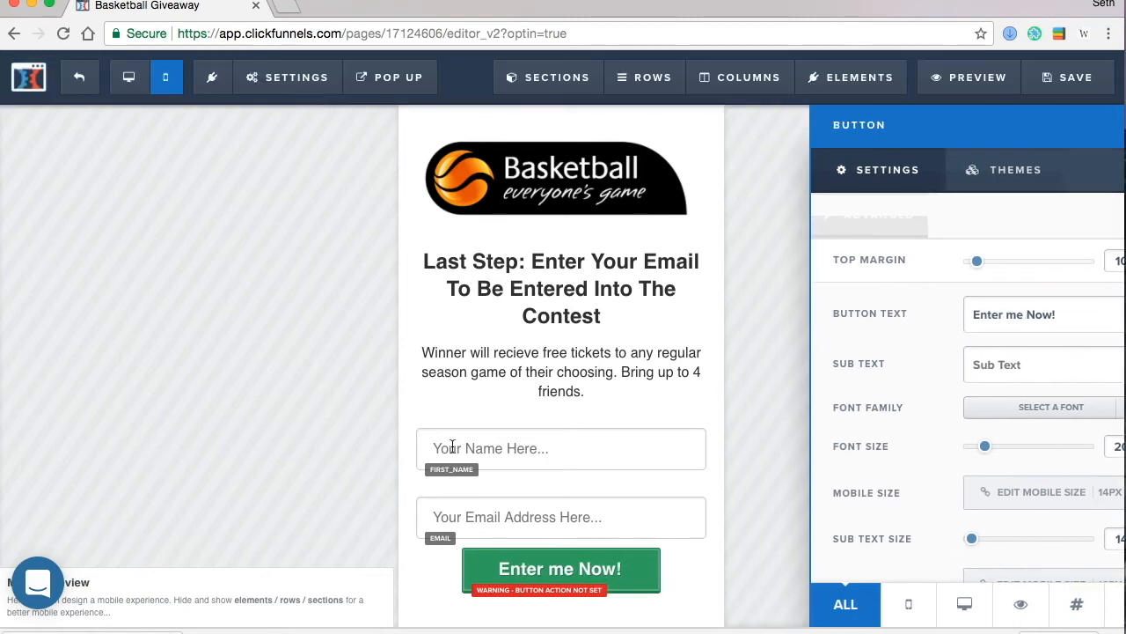
- Set the button's action to Go To Next Step, save the page, and exit to the funnel
{"action": "left_click", "coordinate": [525, 576]}
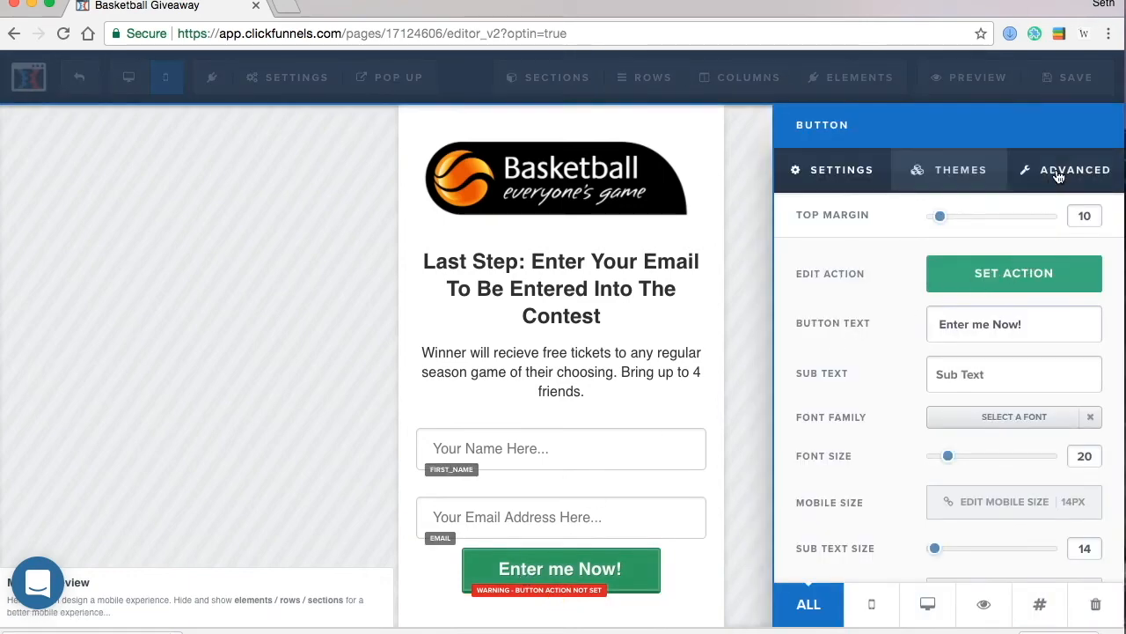
{"action": "left_click", "coordinate": [1060, 170]}
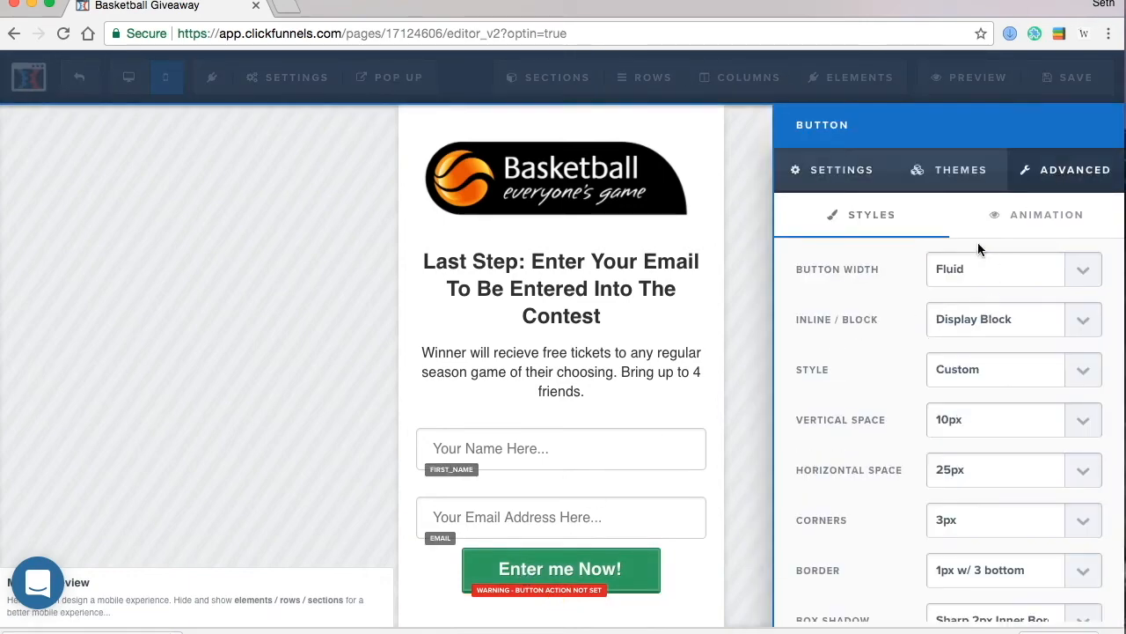
{"action": "left_click", "coordinate": [849, 187]}
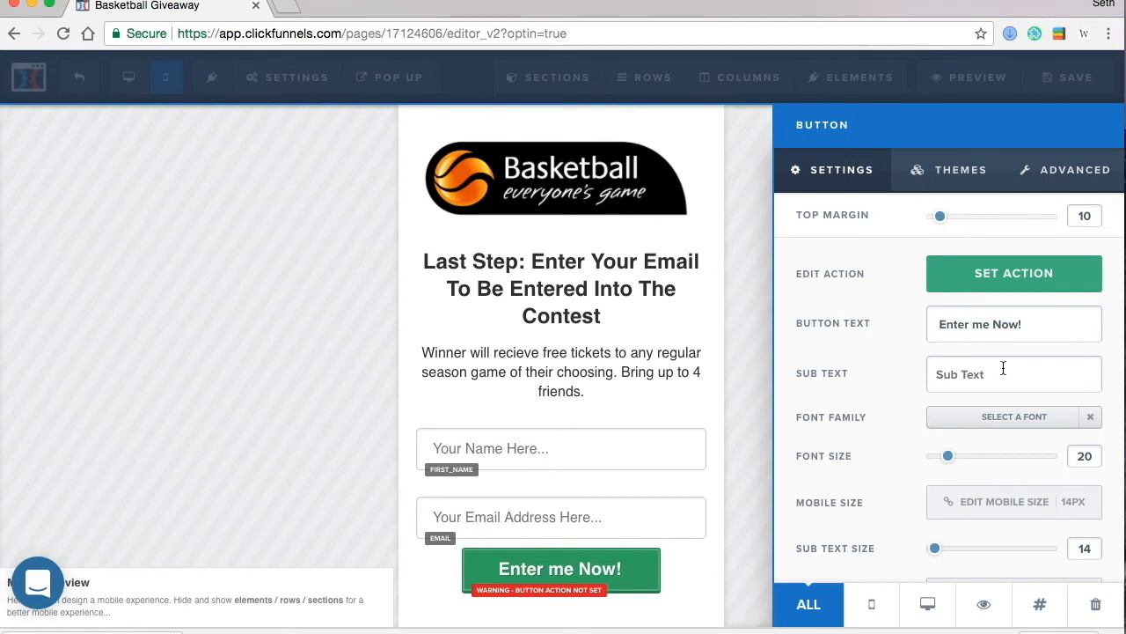
{"action": "left_click", "coordinate": [992, 290]}
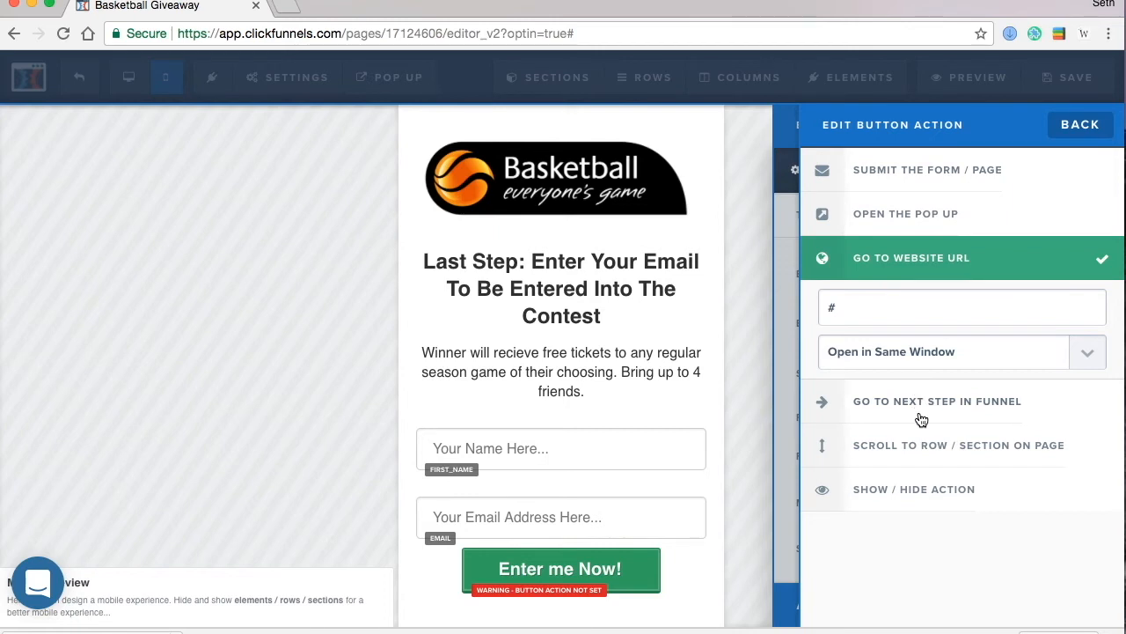
{"action": "left_click", "coordinate": [209, 360]}
{"action": "key", "text": "super+s"}
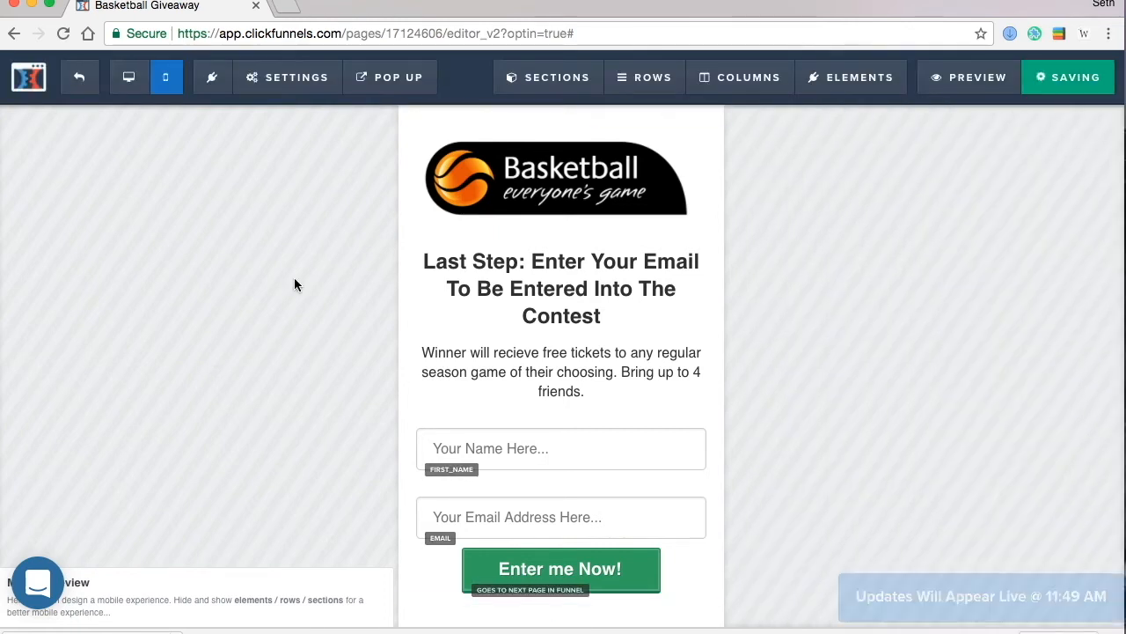
{"action": "left_click", "coordinate": [80, 82]}
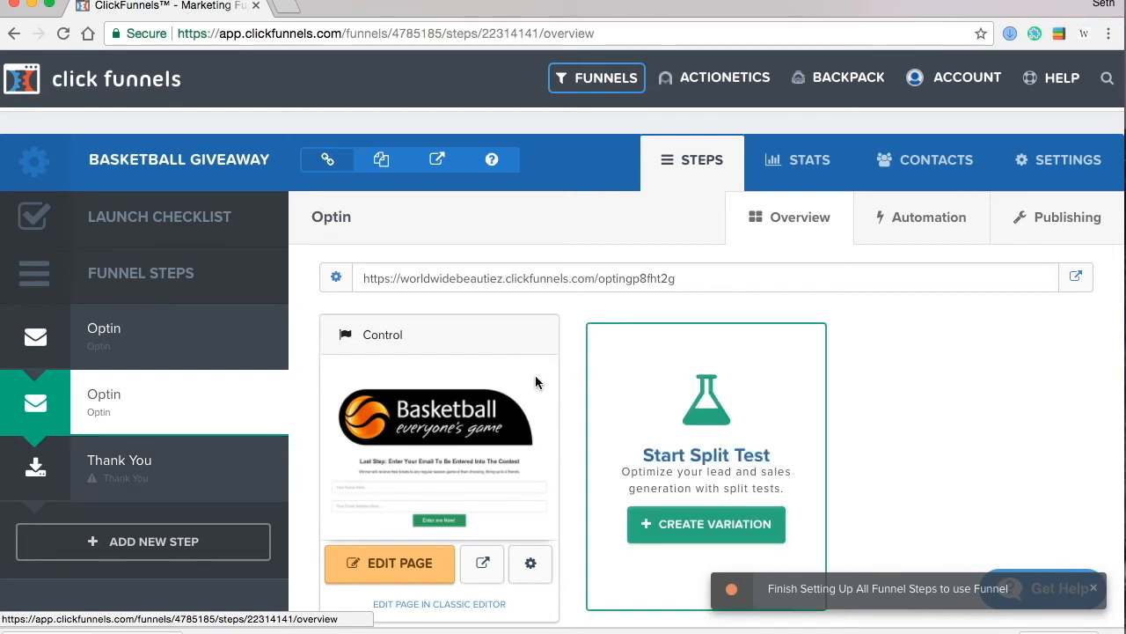
- In the second Optin step's publishing settings, replace the step name 'Optin' with 'Email Entry'
{"action": "left_click", "coordinate": [174, 472]}
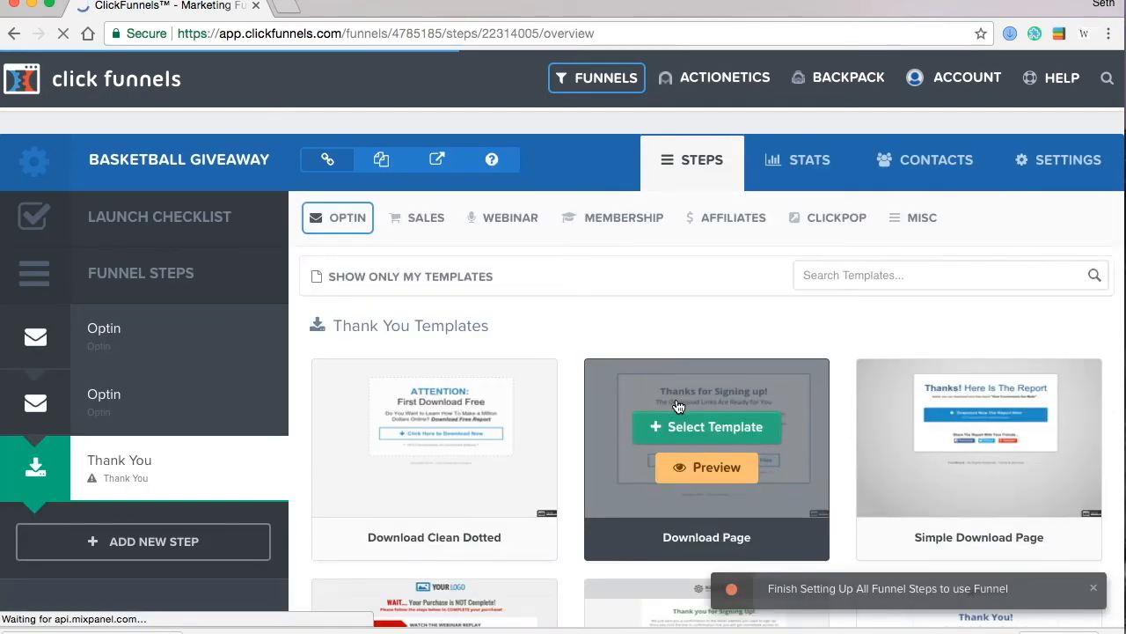
{"action": "scroll", "coordinate": [651, 487], "scroll_direction": "down", "scroll_amount": 9}
{"action": "scroll", "coordinate": [651, 480], "scroll_direction": "up", "scroll_amount": 6}
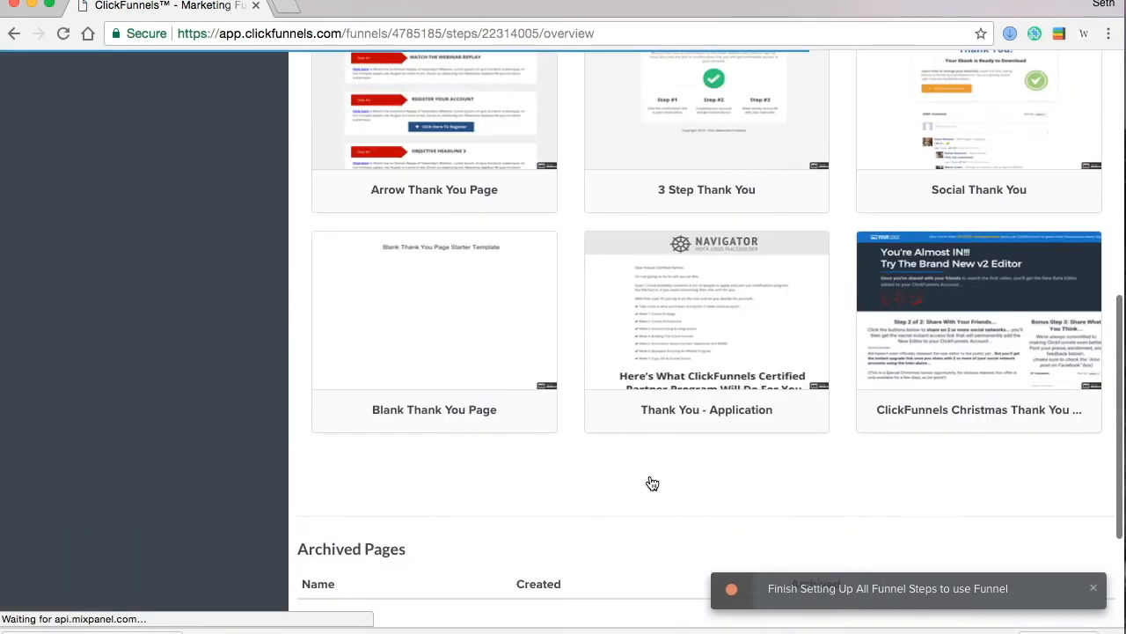
{"action": "scroll", "coordinate": [651, 482], "scroll_direction": "up", "scroll_amount": 3}
{"action": "scroll", "coordinate": [651, 482], "scroll_direction": "down", "scroll_amount": 2}
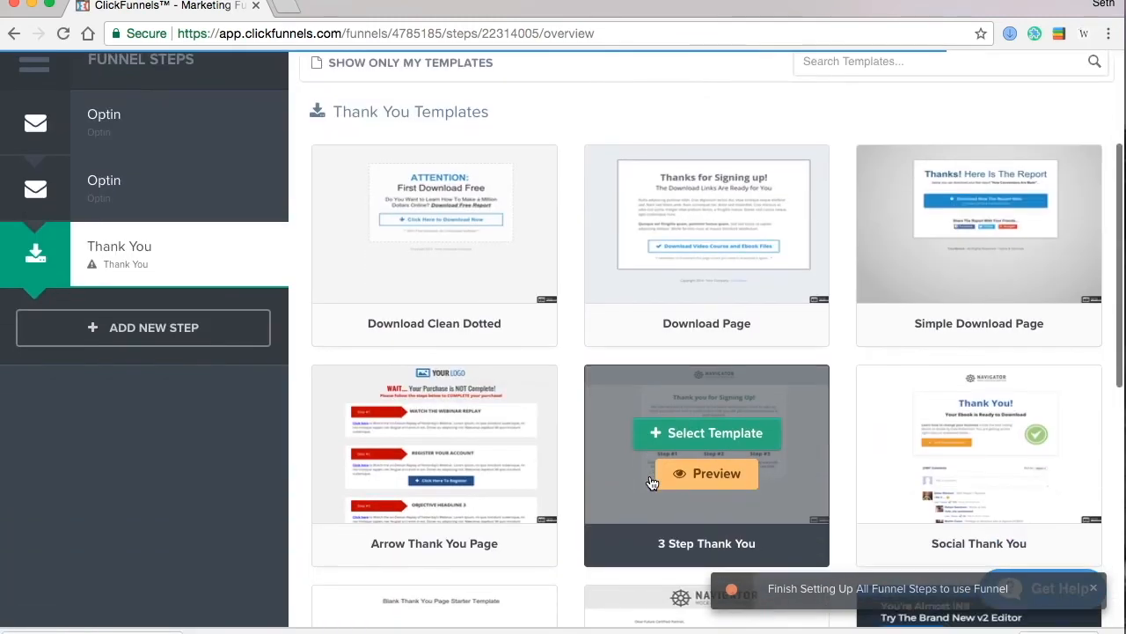
{"action": "scroll", "coordinate": [651, 482], "scroll_direction": "up", "scroll_amount": 3}
{"action": "scroll", "coordinate": [651, 482], "scroll_direction": "down", "scroll_amount": 1}
{"action": "left_click", "coordinate": [141, 398]}
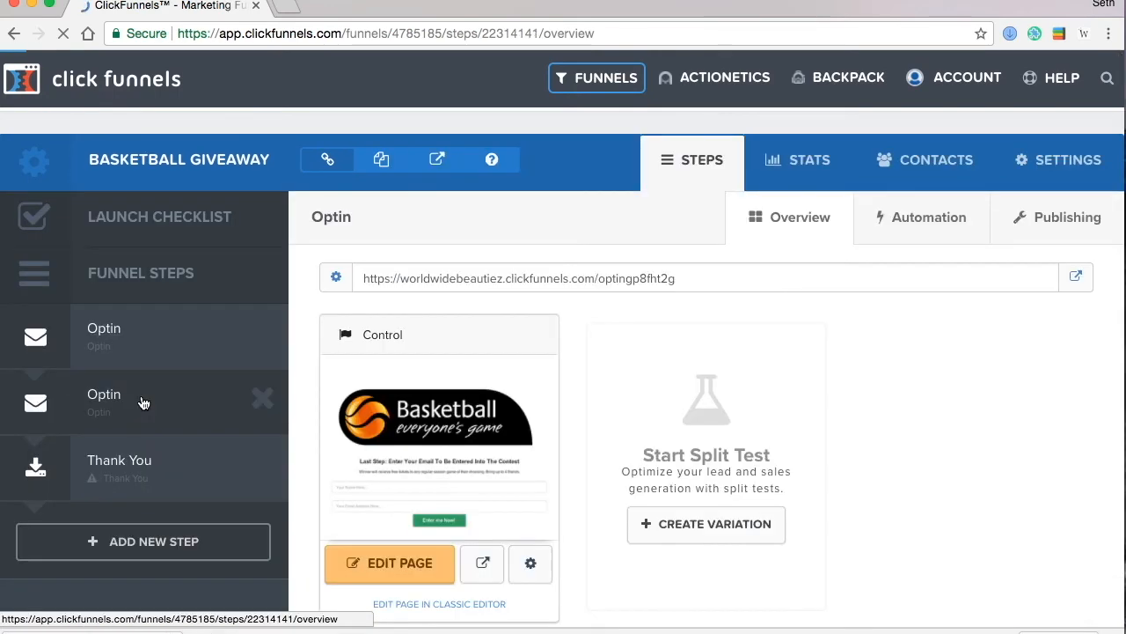
{"action": "left_click", "coordinate": [1048, 219]}
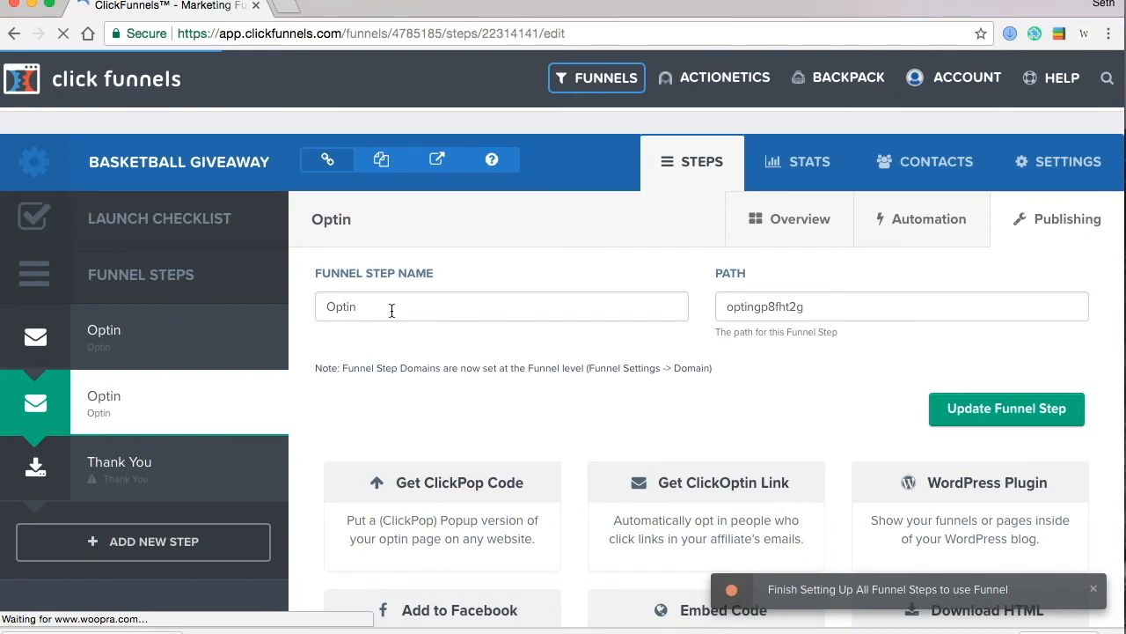
{"action": "left_click_drag", "start_coordinate": [390, 312], "coordinate": [264, 310]}
{"action": "type", "text": "Email Entry"}
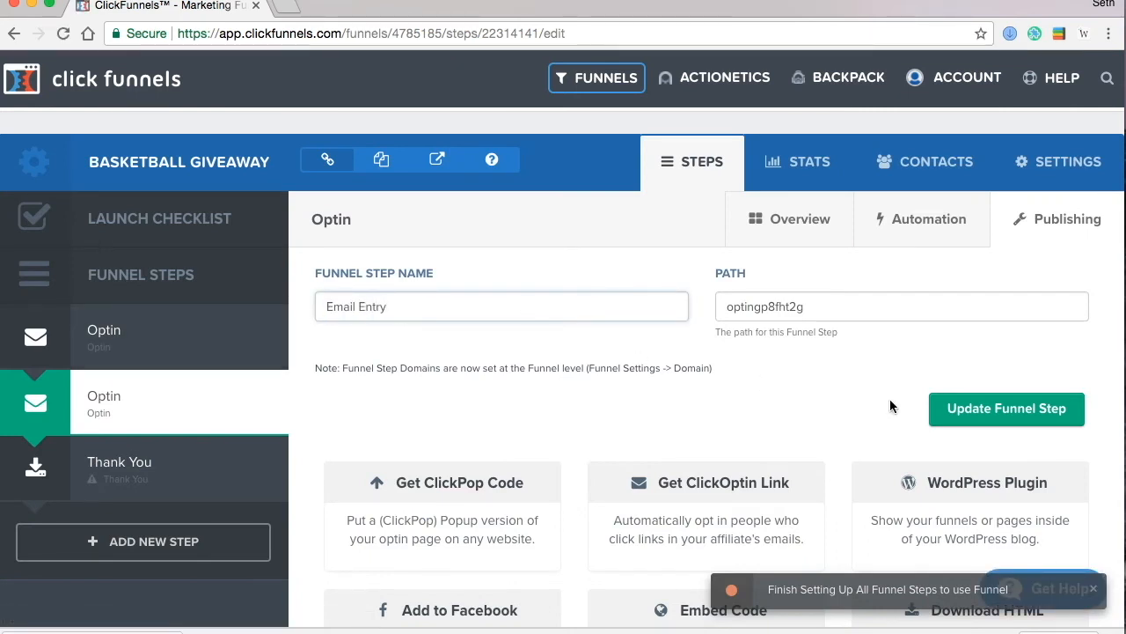
- Save the 'Email Entry' step name and give the Thank You step the Blank Thank You Page template
{"action": "left_click", "coordinate": [940, 407]}
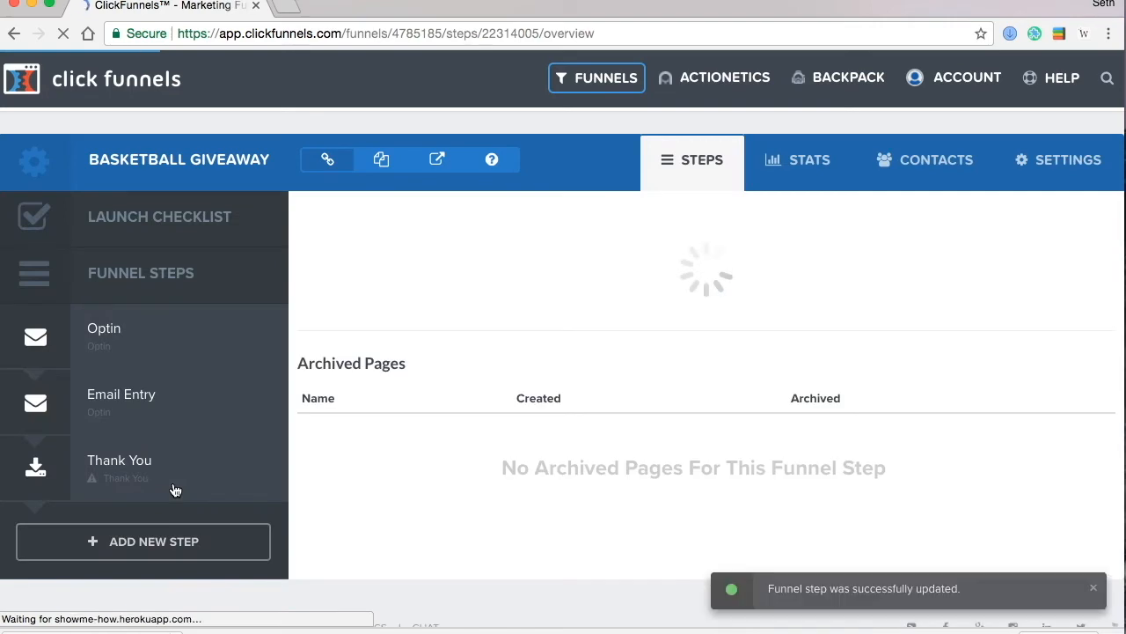
{"action": "left_click", "coordinate": [175, 490]}
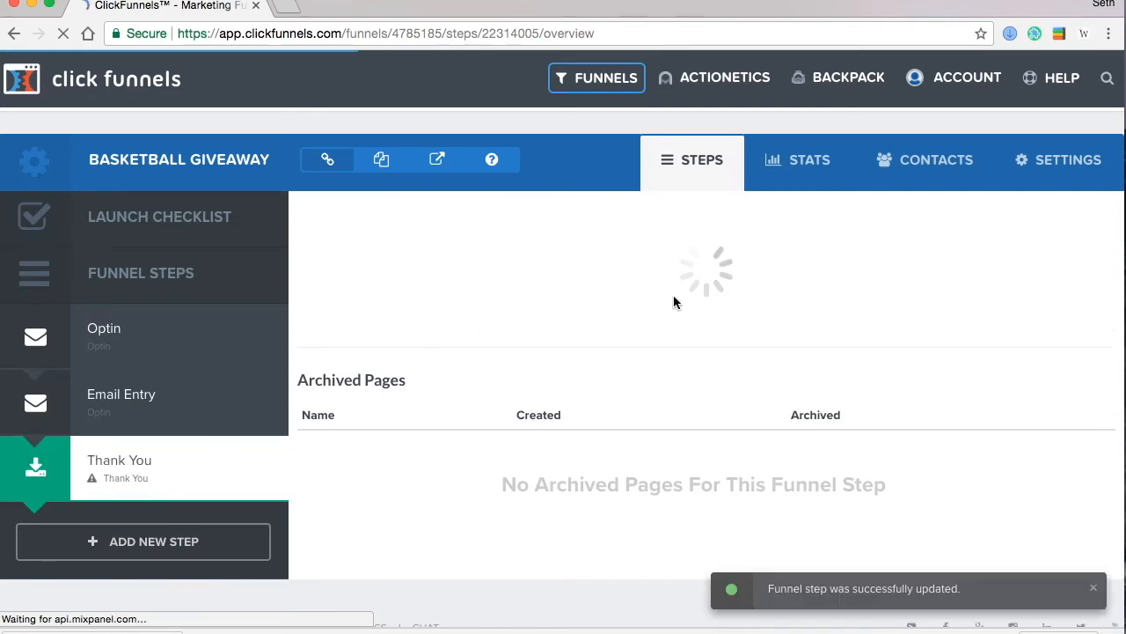
{"action": "scroll", "coordinate": [812, 370], "scroll_direction": "down", "scroll_amount": 10}
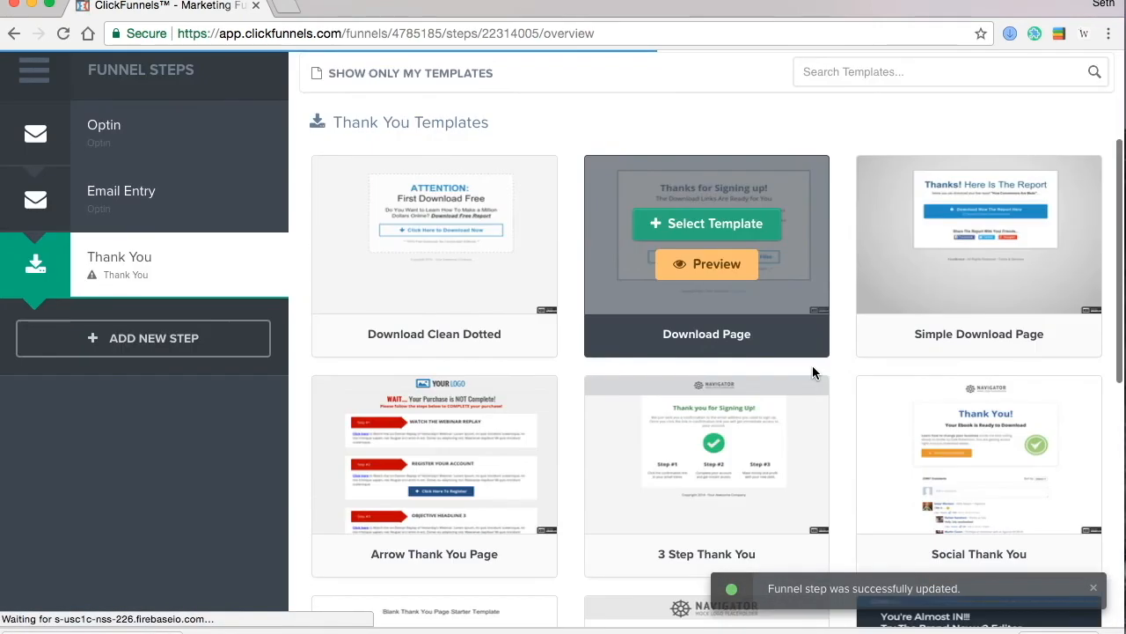
{"action": "scroll", "coordinate": [548, 302], "scroll_direction": "up", "scroll_amount": 3}
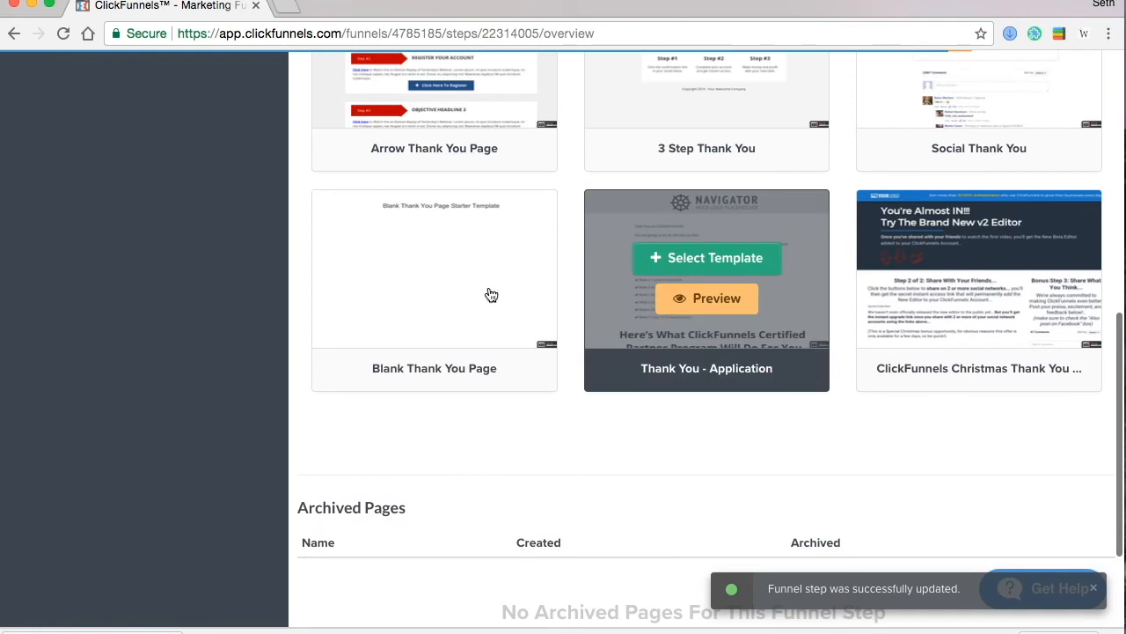
{"action": "left_click", "coordinate": [418, 264]}
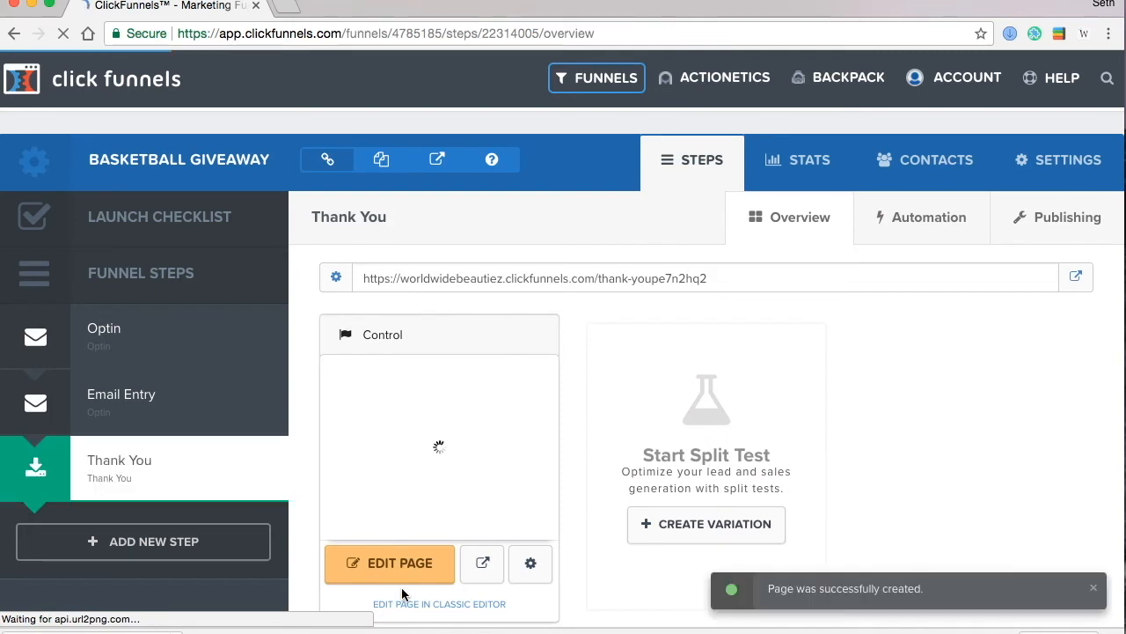
- Open the Thank You page in the editor and delete its starter headline
{"action": "left_click", "coordinate": [403, 582]}
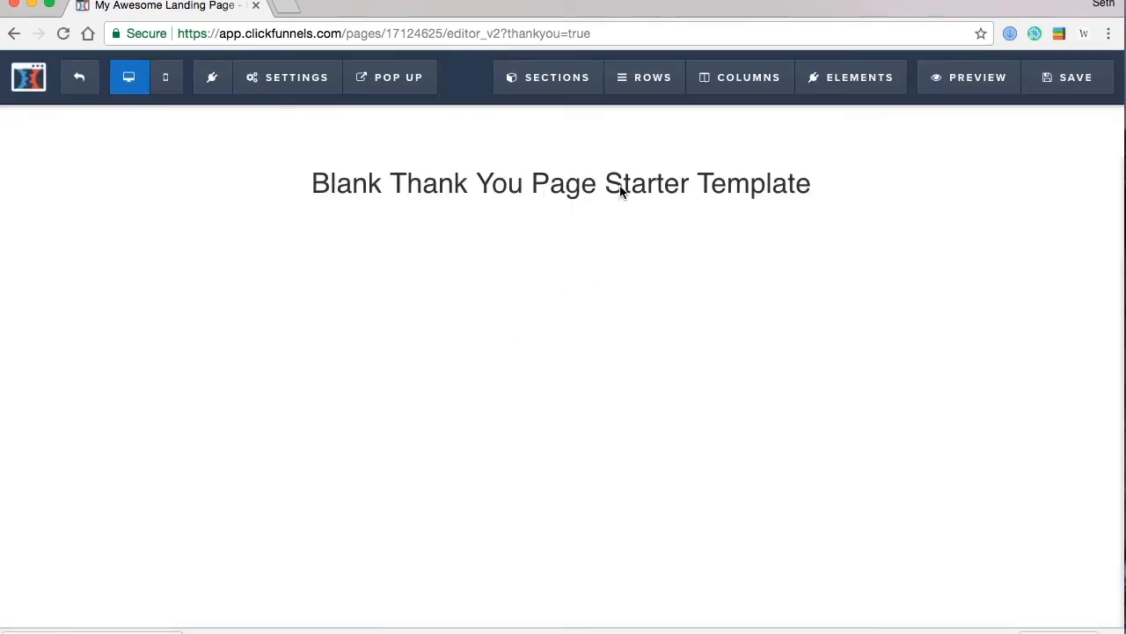
{"action": "mouse_move", "coordinate": [623, 189]}
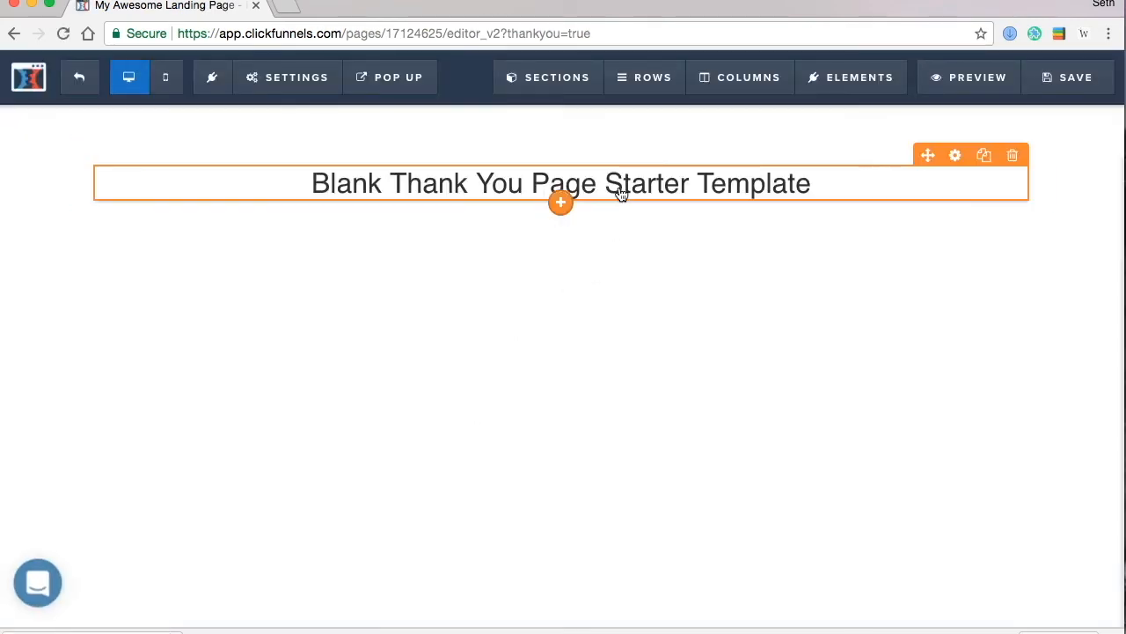
{"action": "left_click", "coordinate": [1012, 155]}
{"action": "left_click", "coordinate": [729, 137]}
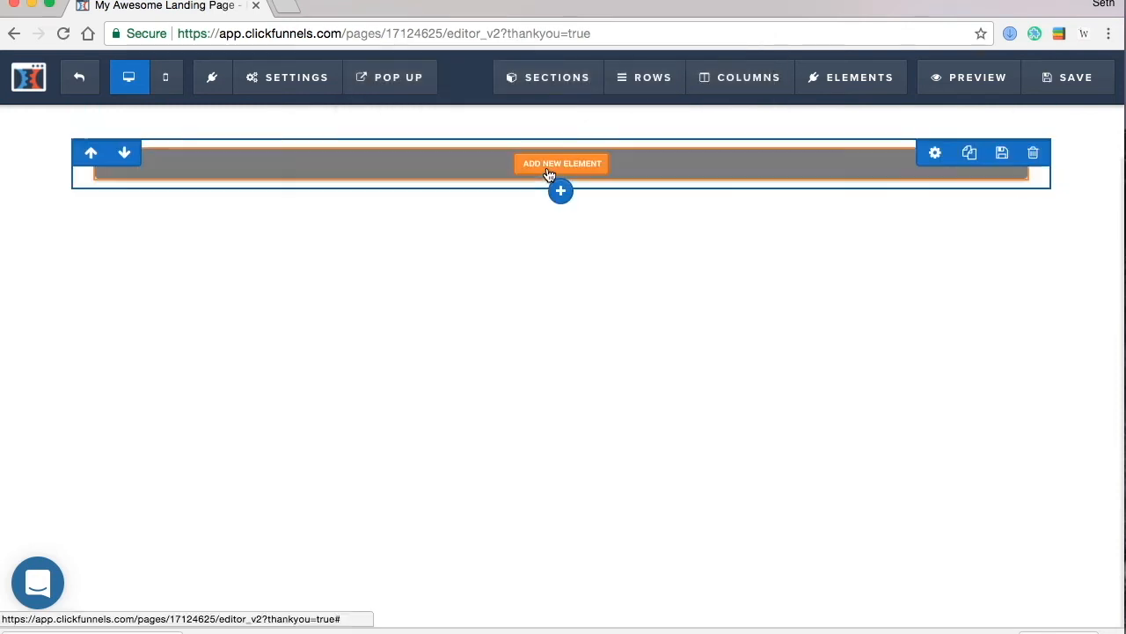
- Add an Image element to the empty row
{"action": "left_click", "coordinate": [547, 169]}
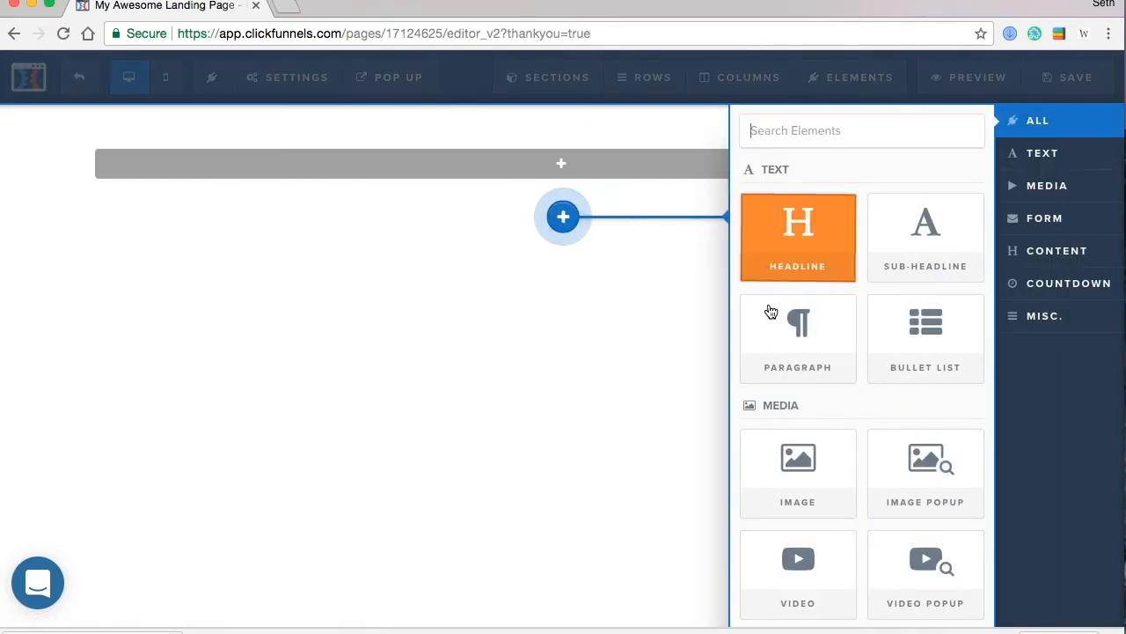
{"action": "left_click", "coordinate": [603, 154]}
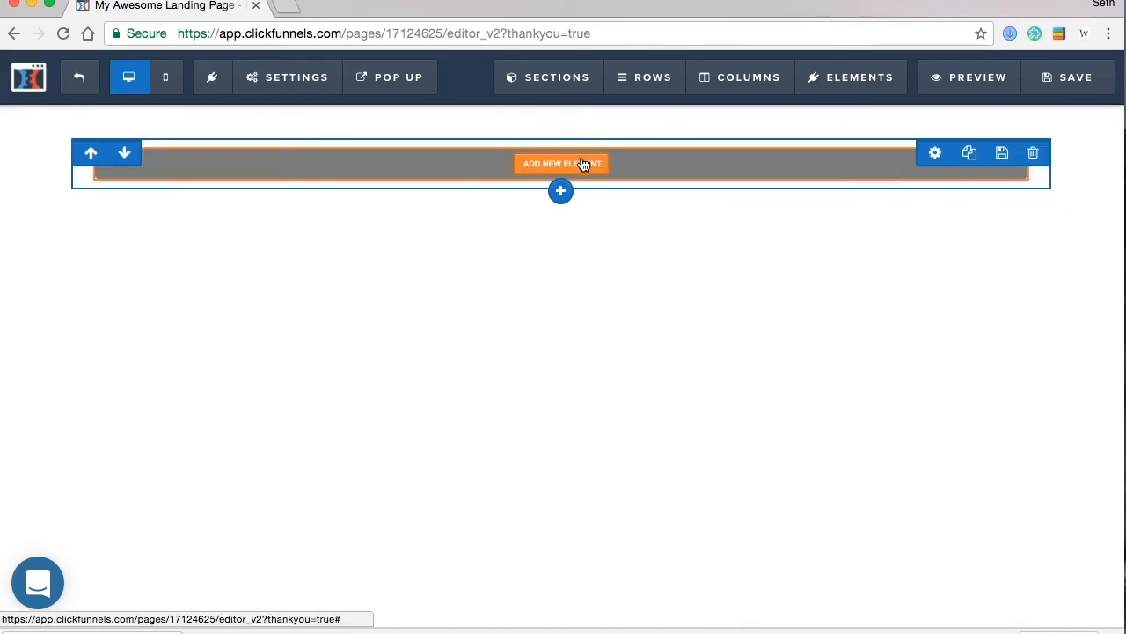
{"action": "left_click", "coordinate": [577, 166]}
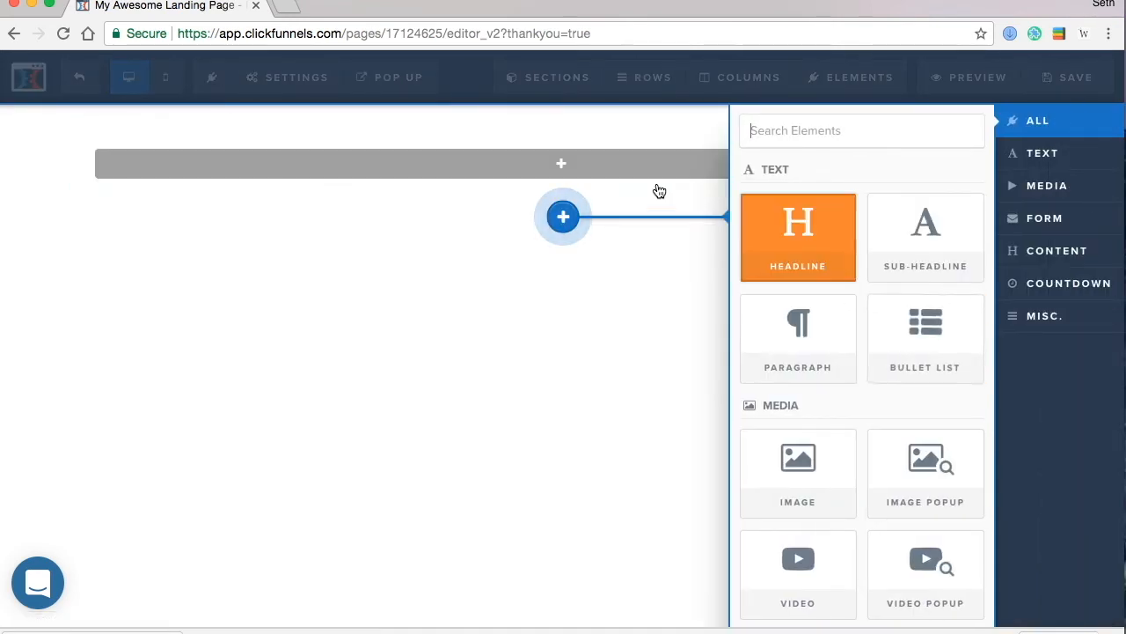
{"action": "left_click", "coordinate": [614, 181]}
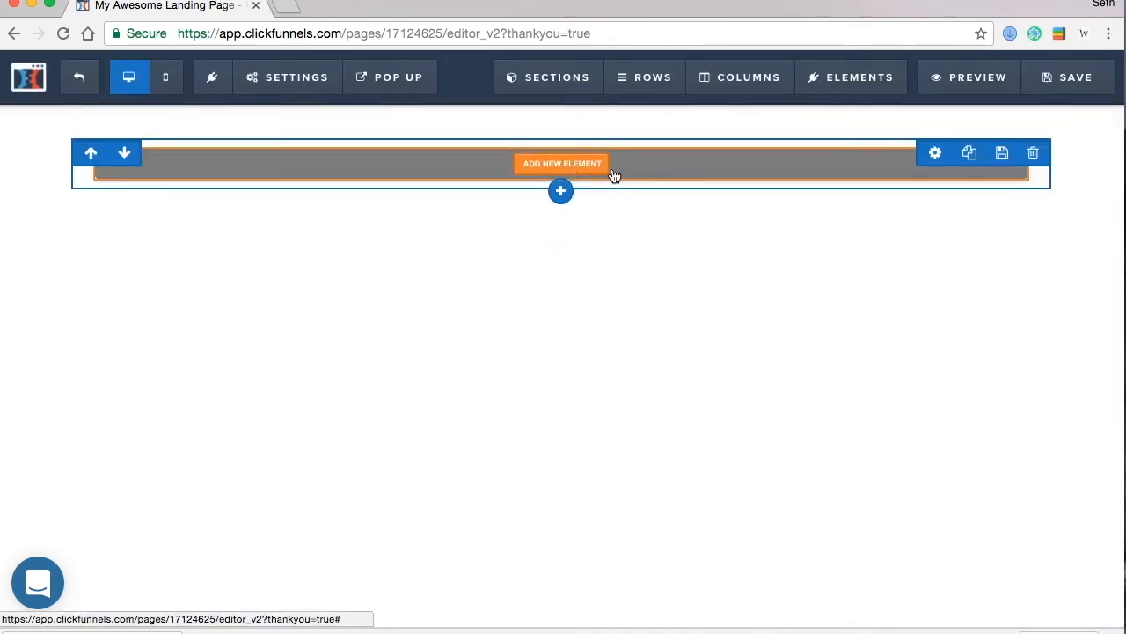
{"action": "left_click", "coordinate": [609, 172]}
{"action": "scroll", "coordinate": [857, 453], "scroll_direction": "down", "scroll_amount": 2}
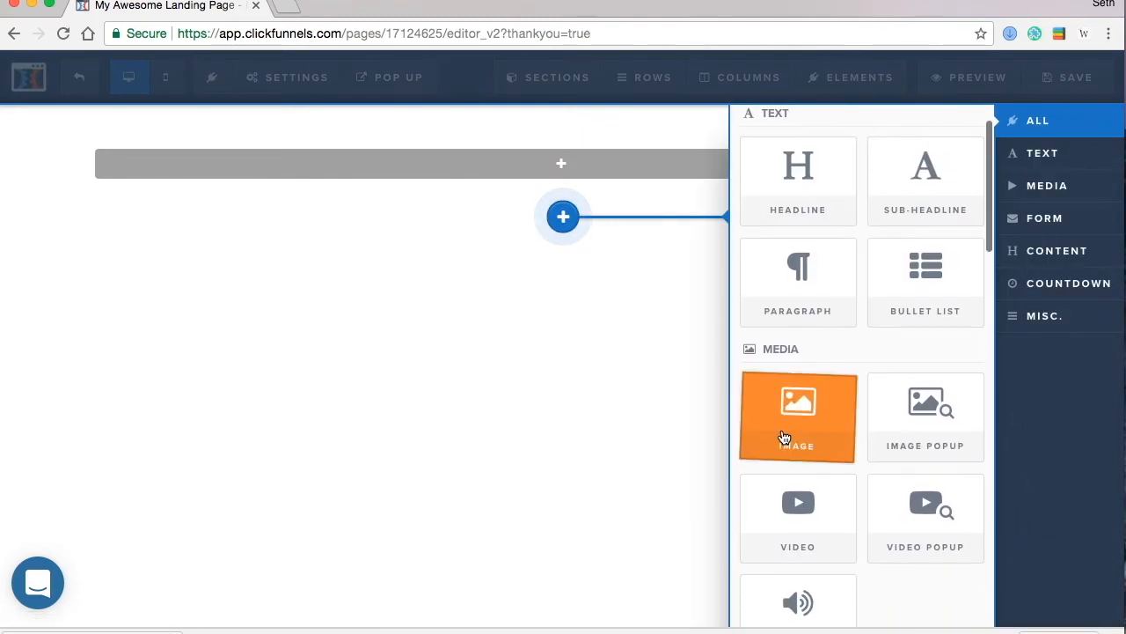
{"action": "left_click", "coordinate": [782, 433]}
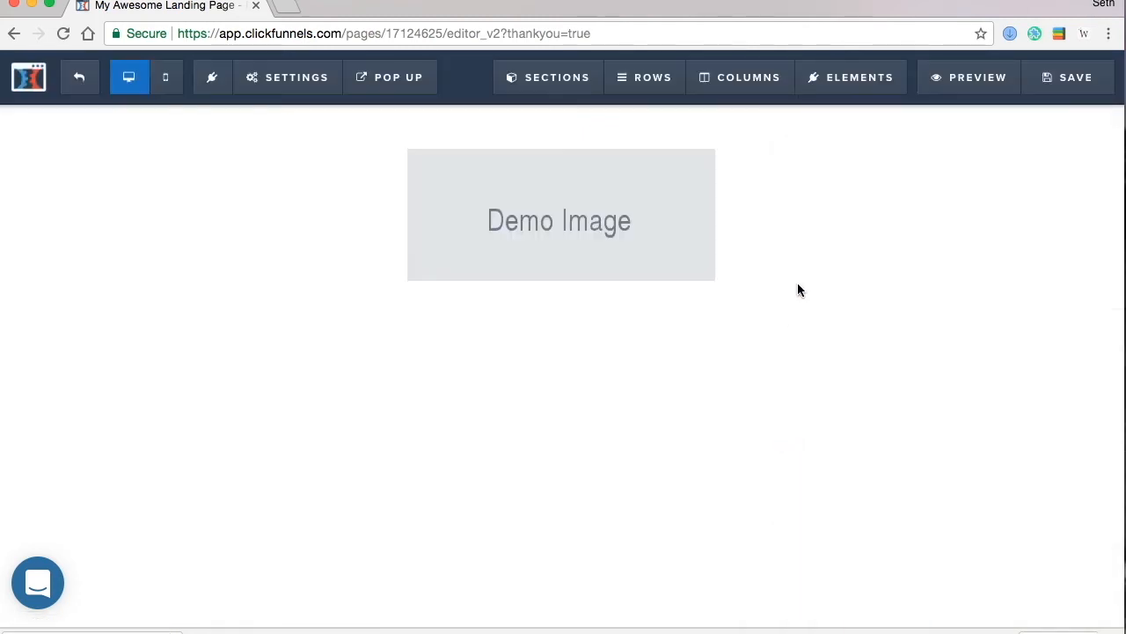
- Set the image to the Basketball logo from Uploaded Images
{"action": "left_click", "coordinate": [634, 209]}
{"action": "left_click", "coordinate": [1089, 269]}
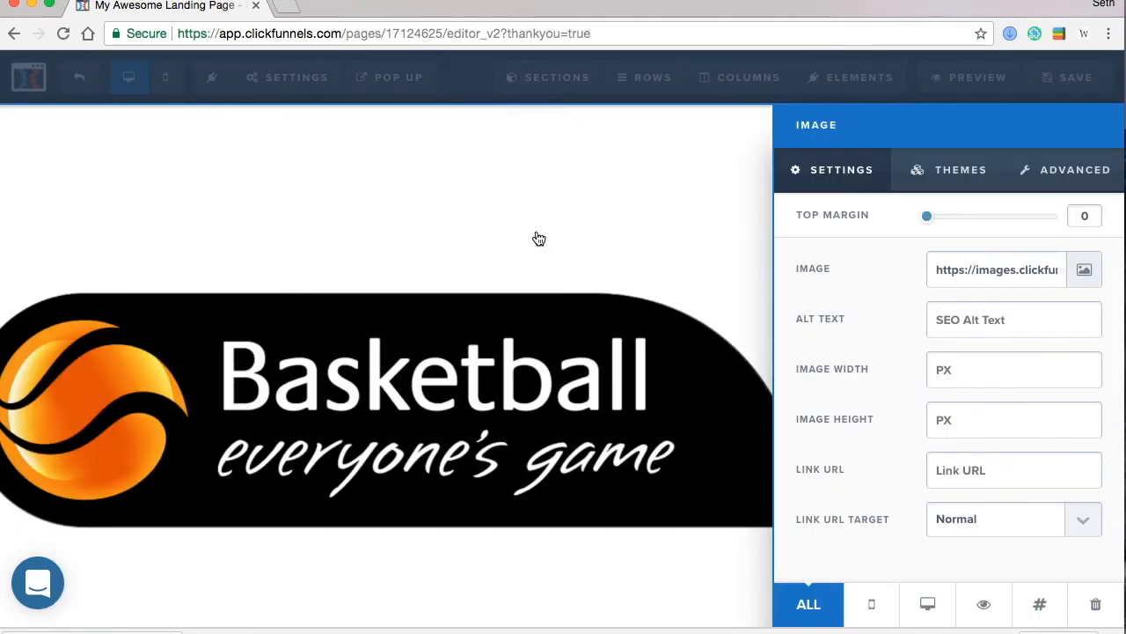
{"action": "left_click", "coordinate": [539, 238]}
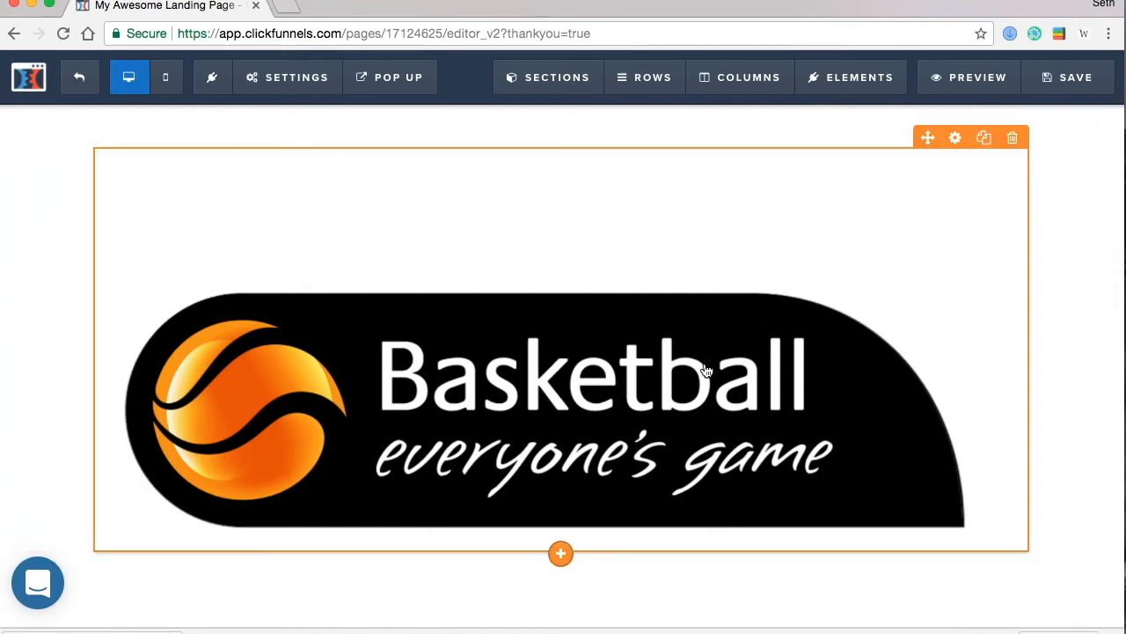
{"action": "left_click", "coordinate": [953, 148]}
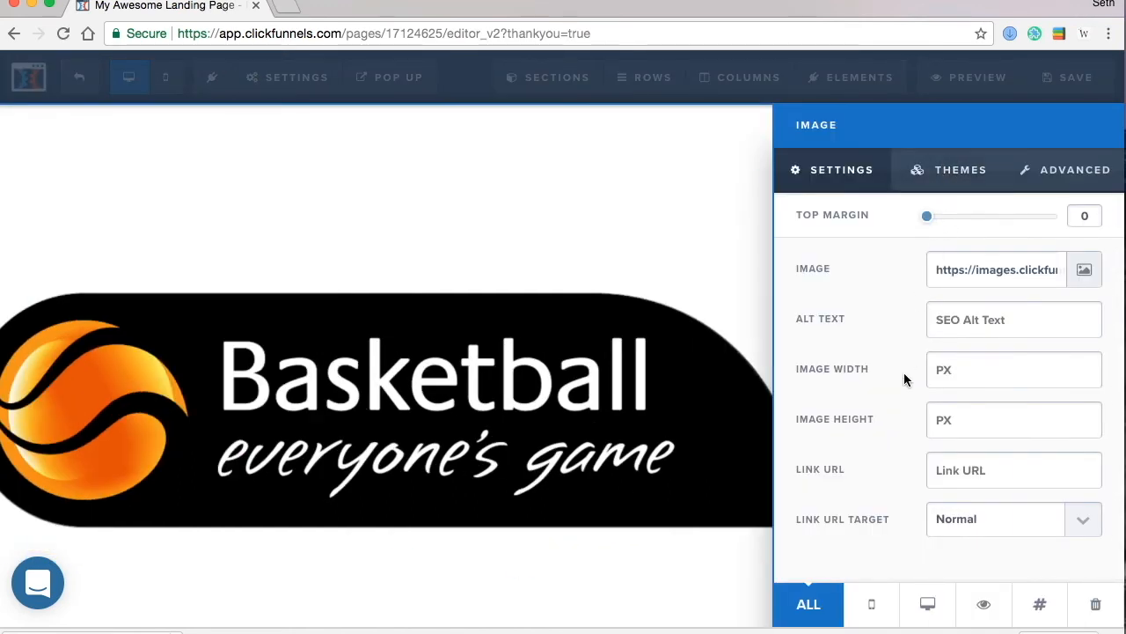
{"action": "left_click", "coordinate": [528, 323]}
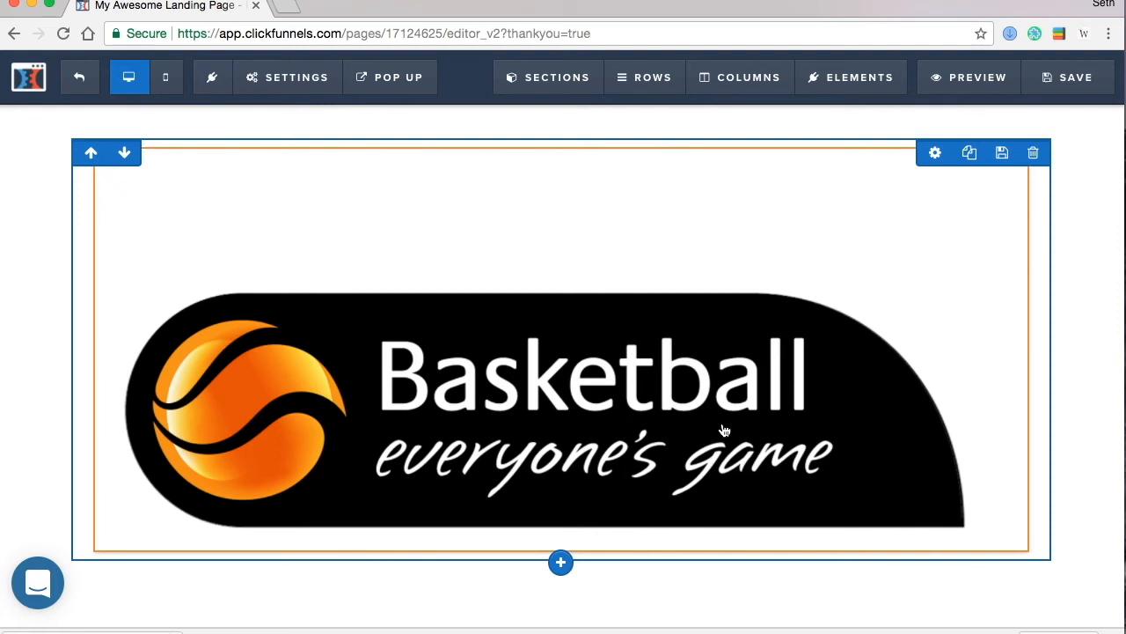
- Set the logo row's top padding to 0
{"action": "left_click", "coordinate": [936, 155]}
{"action": "scroll", "coordinate": [932, 460], "scroll_direction": "down", "scroll_amount": 3}
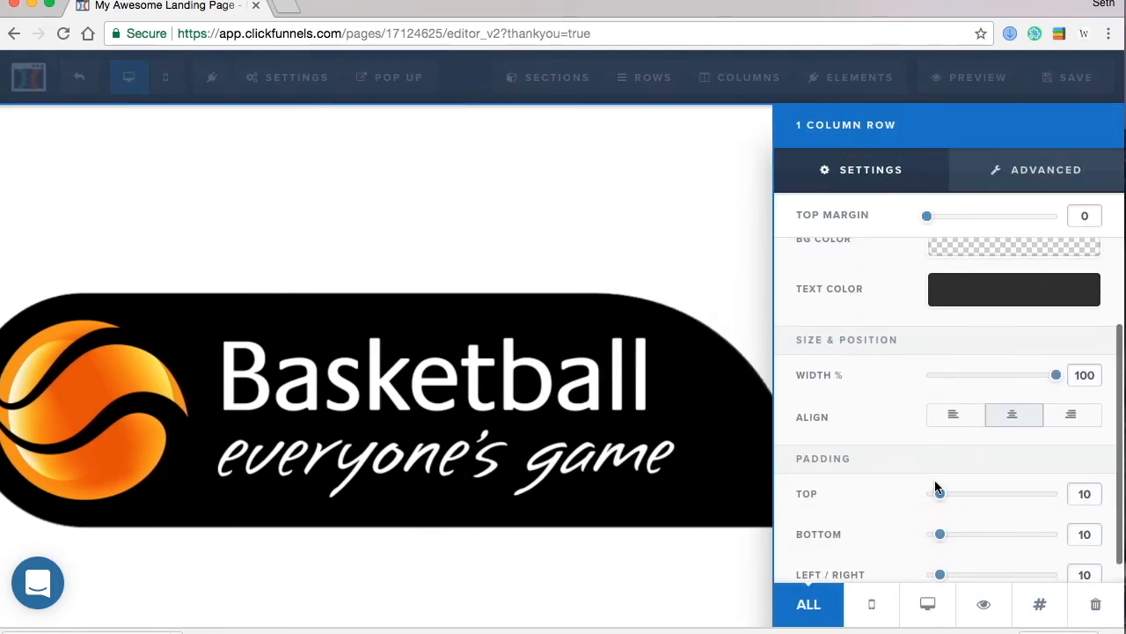
{"action": "left_click_drag", "start_coordinate": [940, 495], "coordinate": [914, 497]}
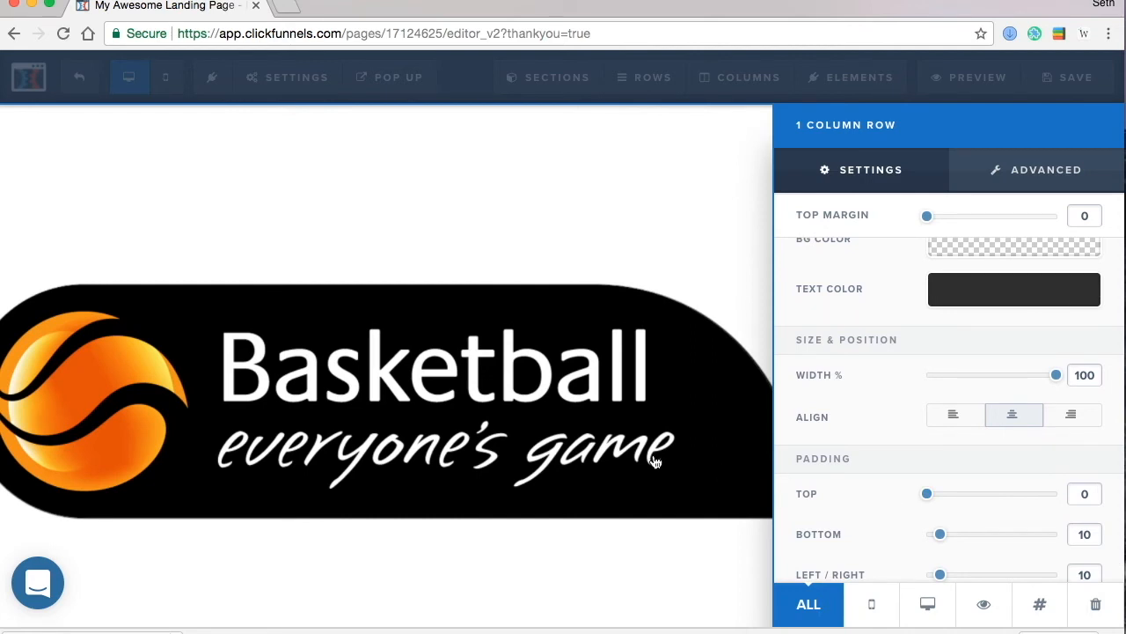
{"action": "left_click", "coordinate": [655, 462]}
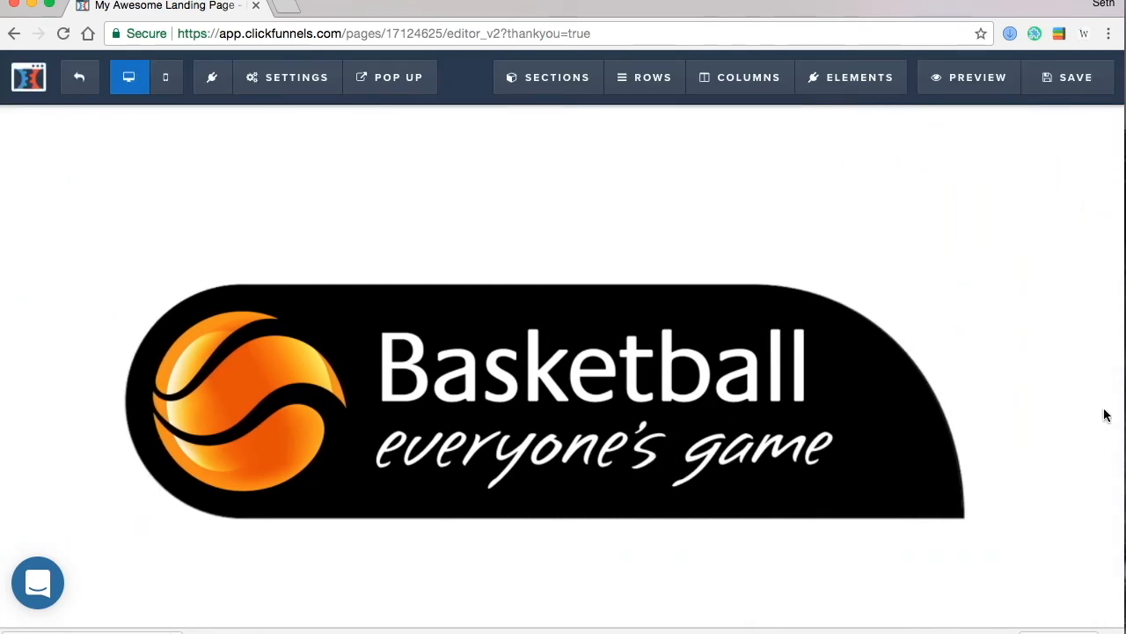
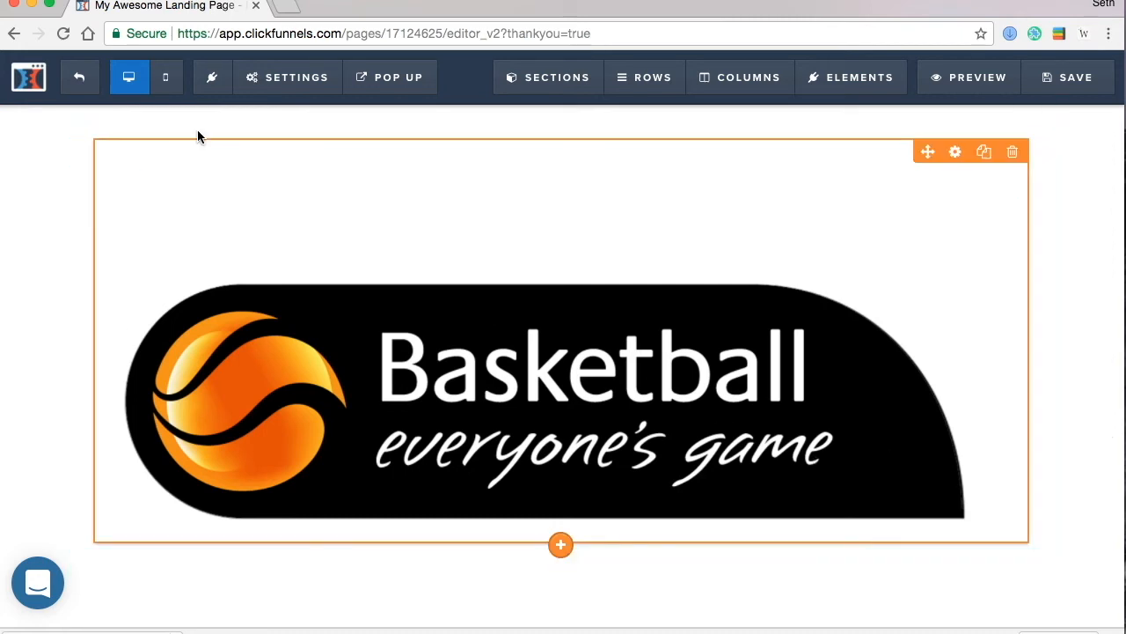
- In the mobile layout, add a Headline element below the basketball logo
{"action": "left_click", "coordinate": [167, 81]}
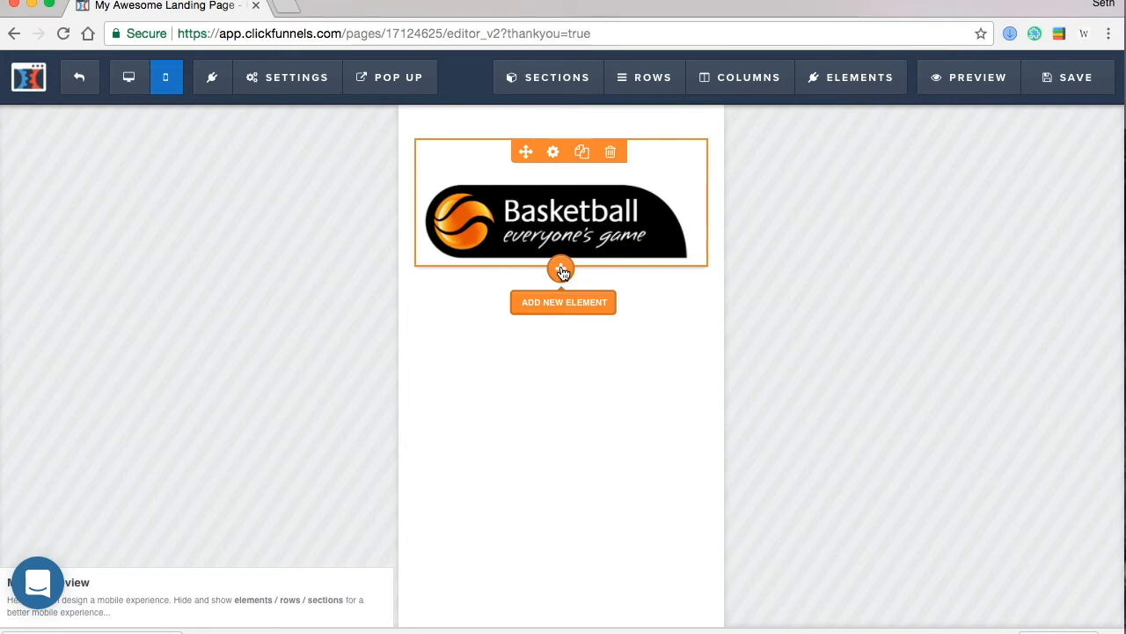
{"action": "left_click", "coordinate": [563, 269]}
{"action": "left_click_drag", "start_coordinate": [811, 261], "coordinate": [570, 320]}
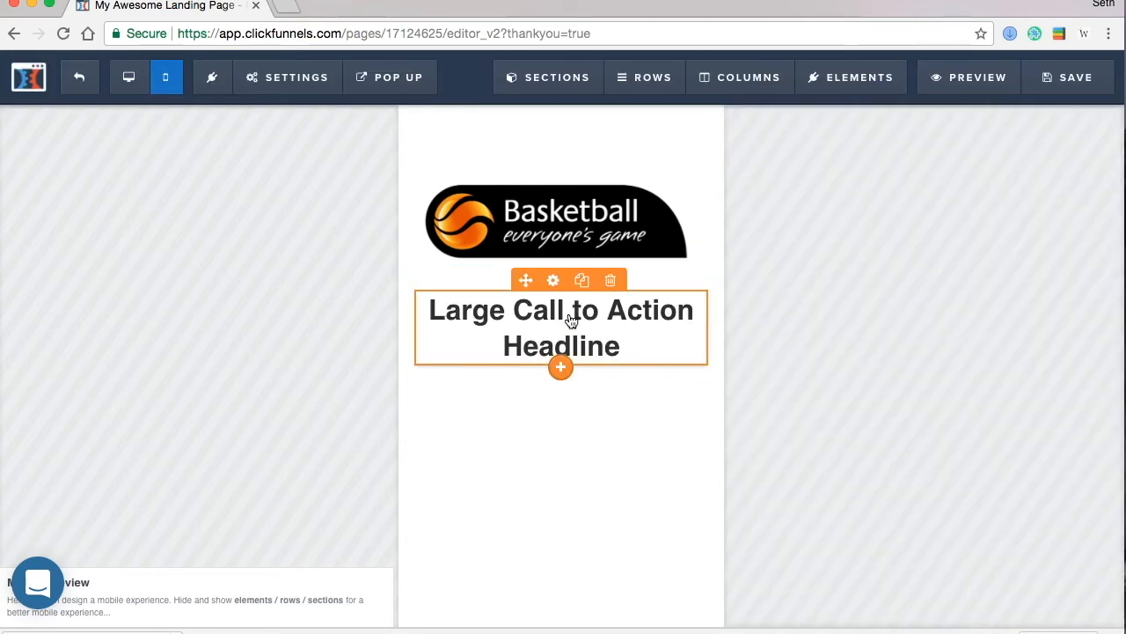
- Change the headline text to 'Congratulations! You are now entered into the Free Game Giveaway'
{"action": "left_click", "coordinate": [646, 343]}
{"action": "type", "text": "x"}
{"action": "key", "text": "ctrl+a"}
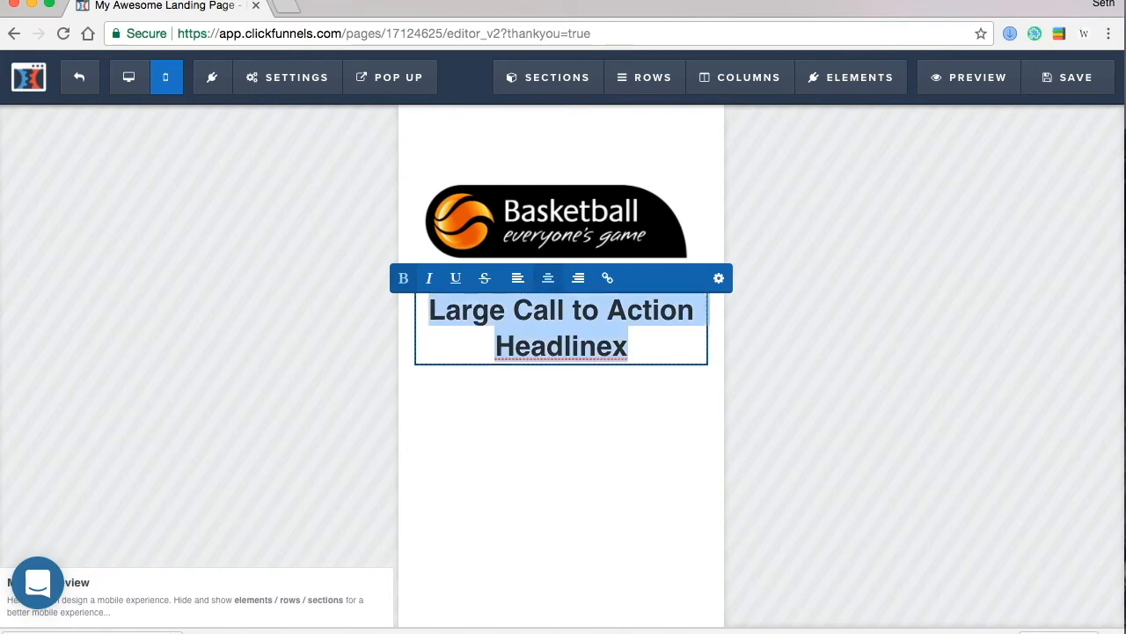
{"action": "type", "text": "COngr"}
{"action": "key", "text": "BackSpace"}
{"action": "key", "text": "BackSpace"}
{"action": "key", "text": "BackSpace"}
{"action": "key", "text": "BackSpace"}
{"action": "type", "text": "ongrate"}
{"action": "key", "text": "BackSpace"}
{"action": "type", "text": "ulaito"}
{"action": "key", "text": "BackSpace"}
{"action": "key", "text": "BackSpace"}
{"action": "key", "text": "BackSpace"}
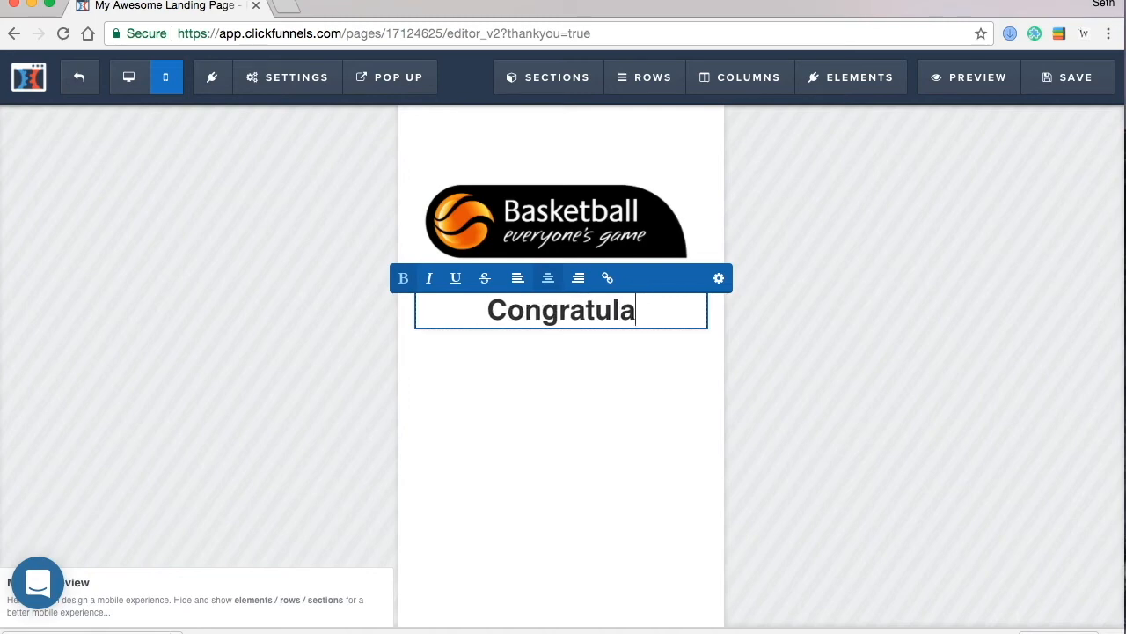
{"action": "key", "text": "BackSpace"}
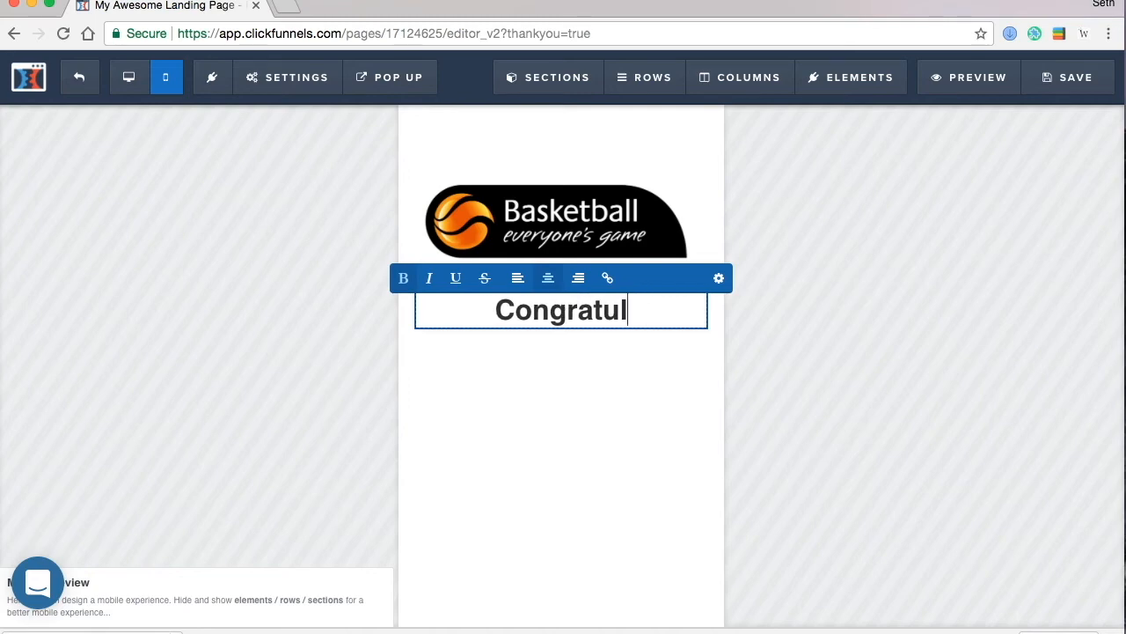
{"action": "type", "text": "ations"}
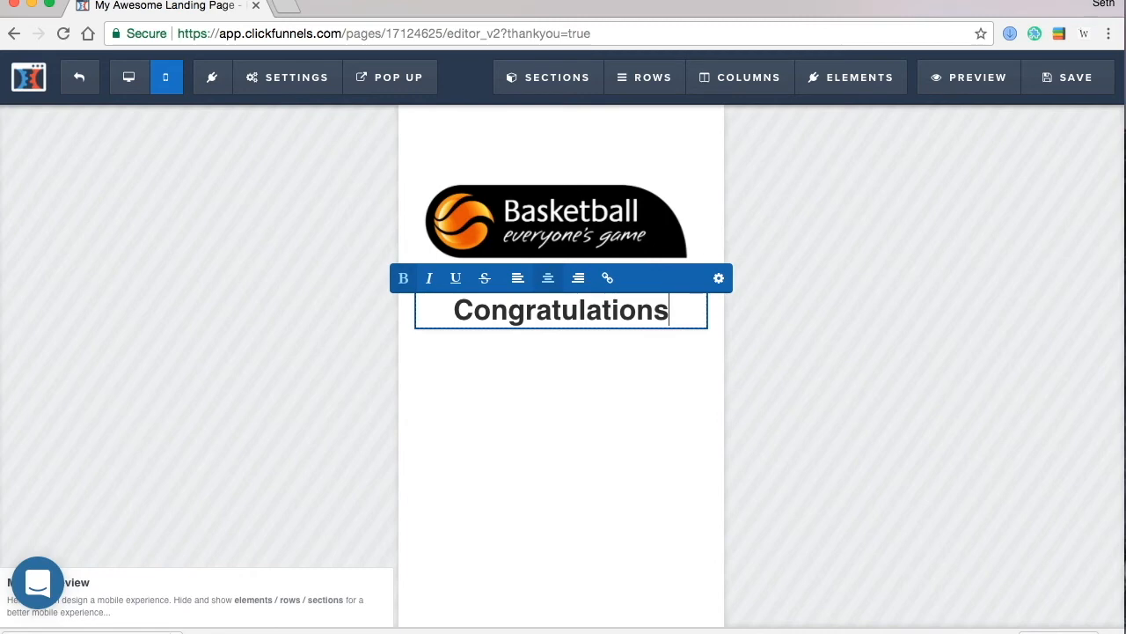
{"action": "type", "text": "! You ar"}
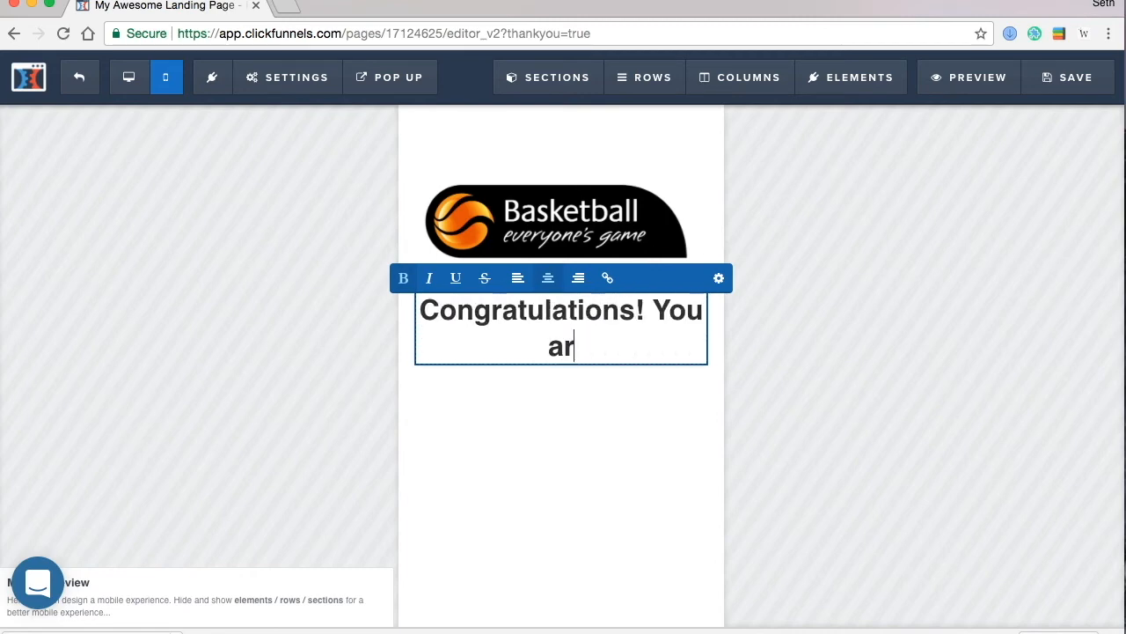
{"action": "type", "text": "e now en"}
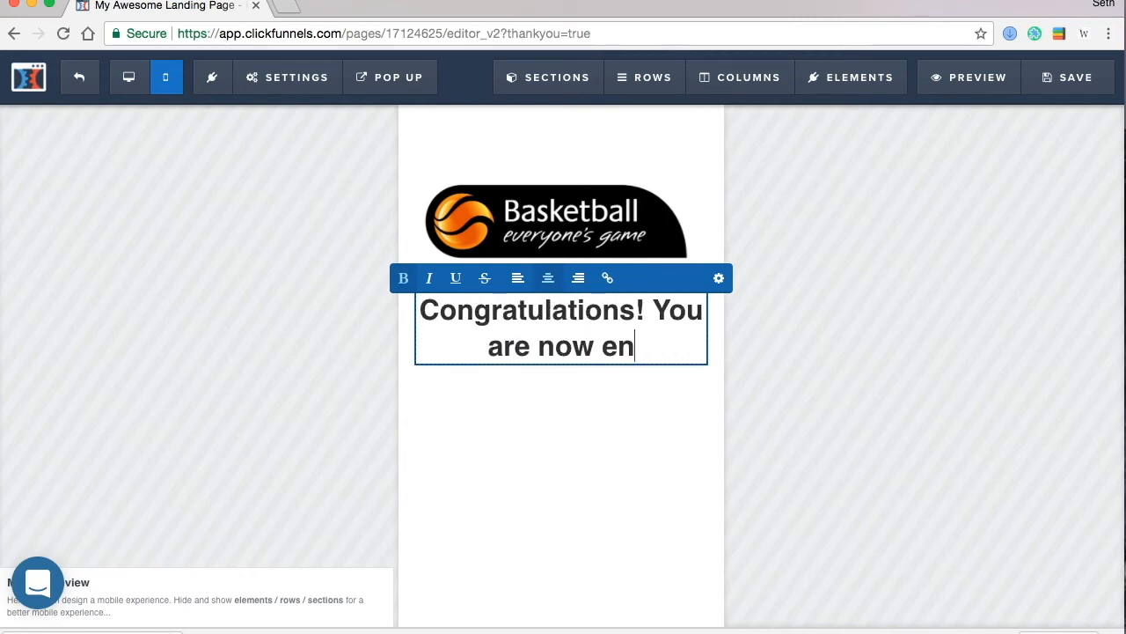
{"action": "type", "text": "tered into the "}
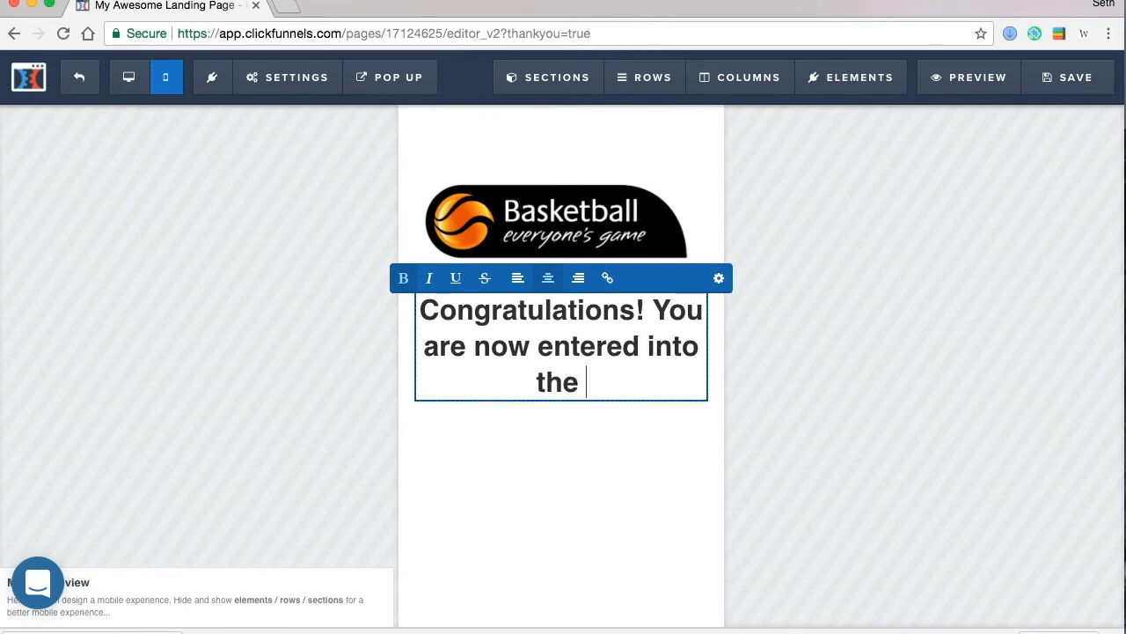
{"action": "type", "text": "Free Game Giveawa"}
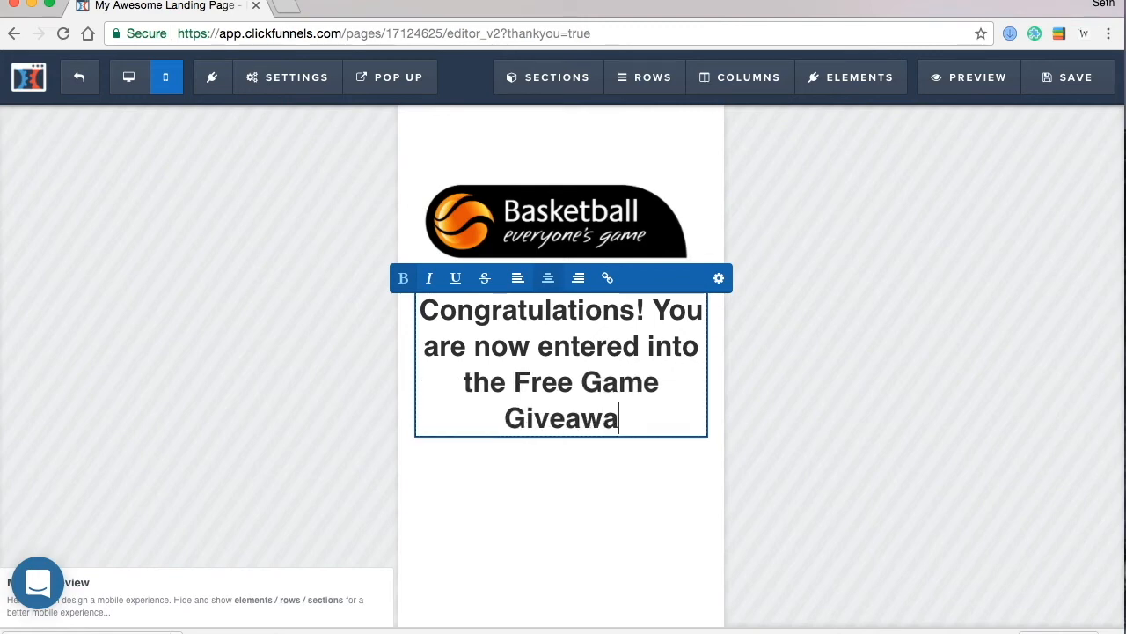
{"action": "type", "text": "y"}
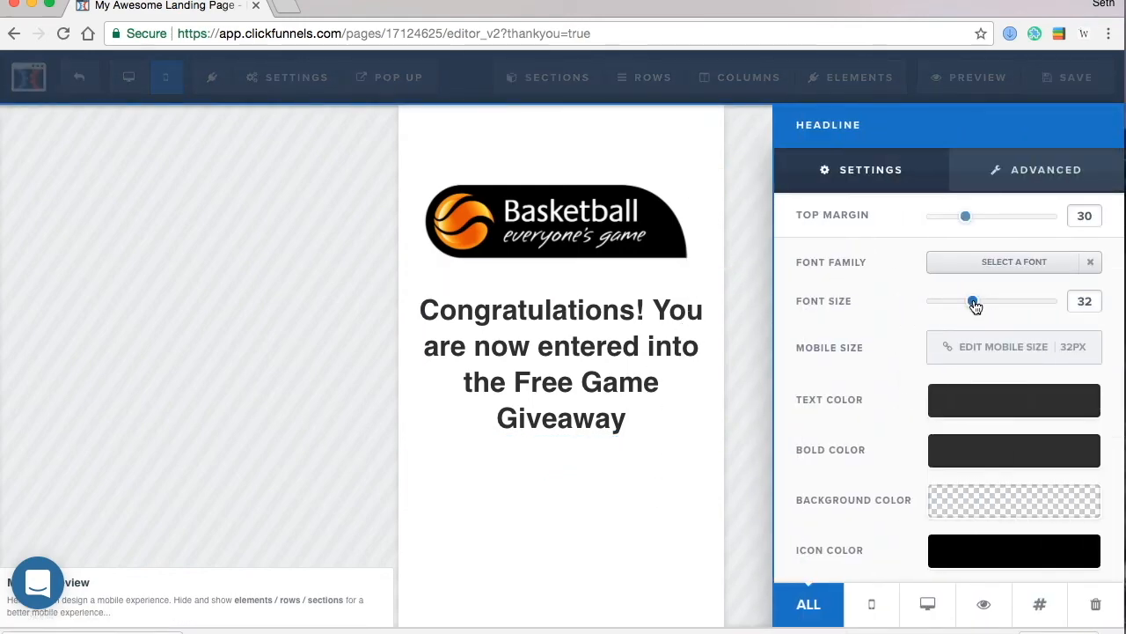
- Set the headline's font size to 26 and its top margin to 10
{"action": "left_click_drag", "start_coordinate": [975, 304], "coordinate": [962, 304]}
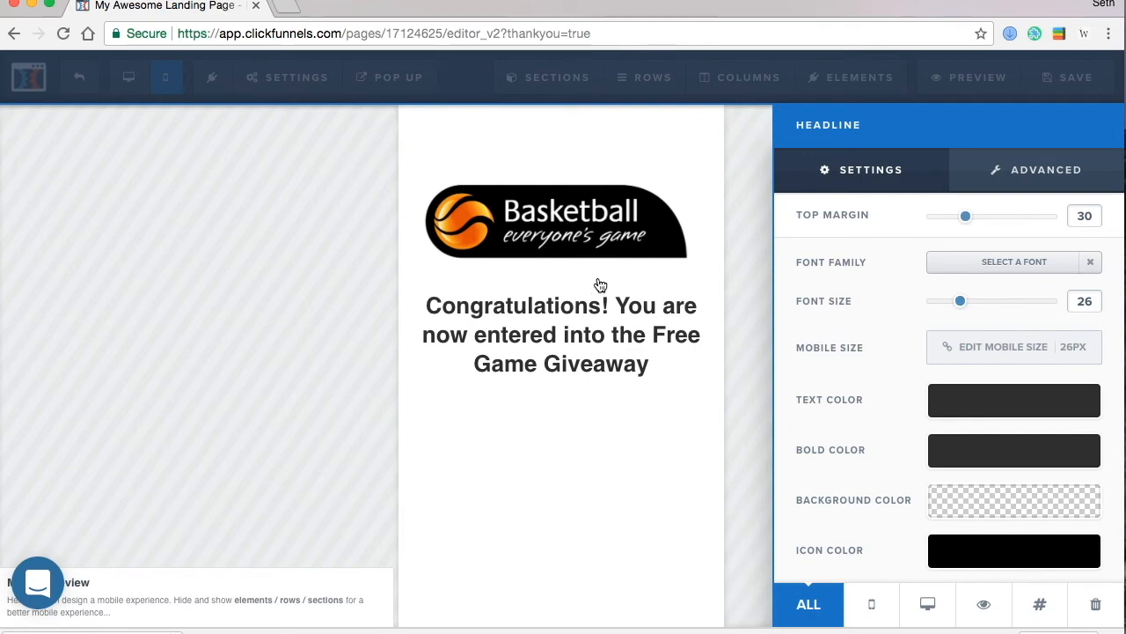
{"action": "left_click", "coordinate": [600, 284]}
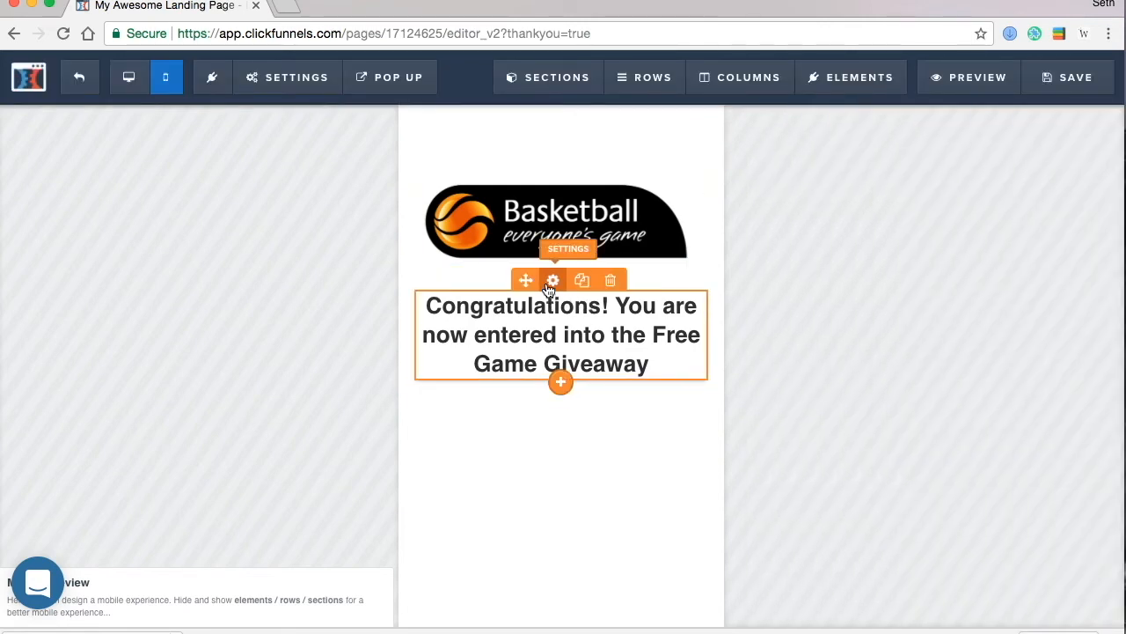
{"action": "left_click", "coordinate": [550, 284]}
{"action": "left_click_drag", "start_coordinate": [967, 219], "coordinate": [942, 219]}
{"action": "left_click", "coordinate": [511, 374]}
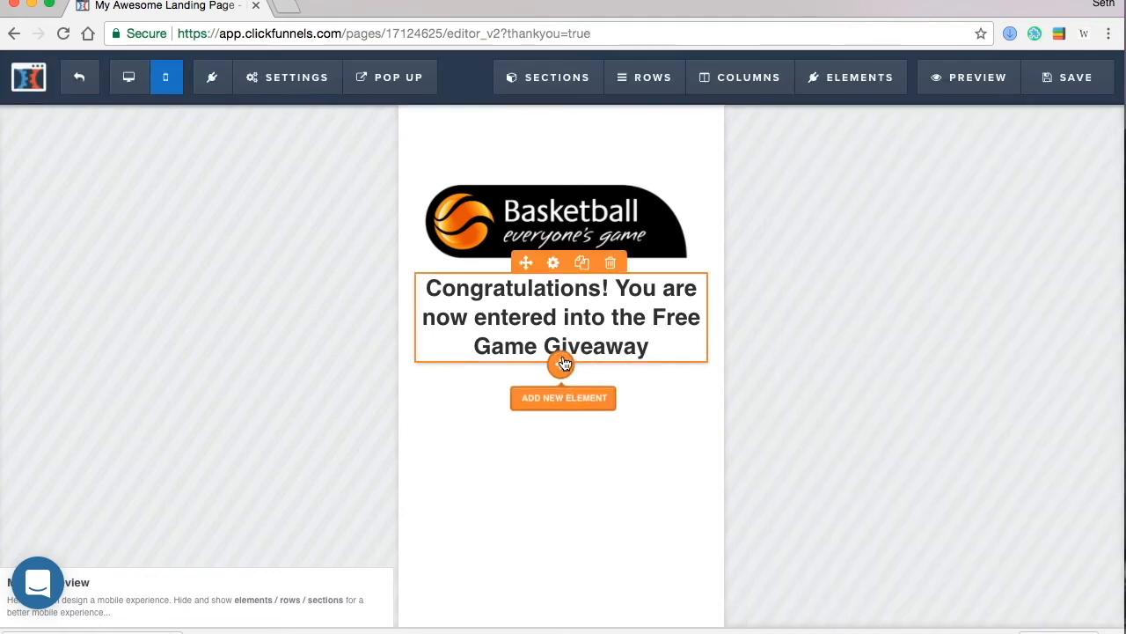
- Add a Custom JS/HTML element below the congratulations headline
{"action": "left_click", "coordinate": [563, 364]}
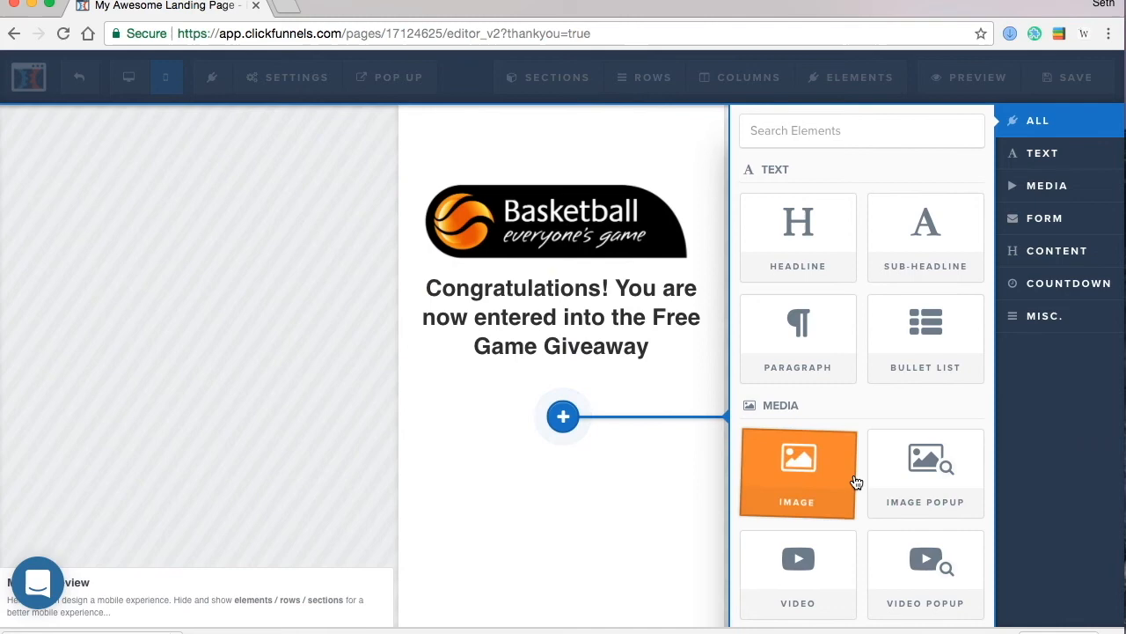
{"action": "scroll", "coordinate": [856, 482], "scroll_direction": "down", "scroll_amount": 10}
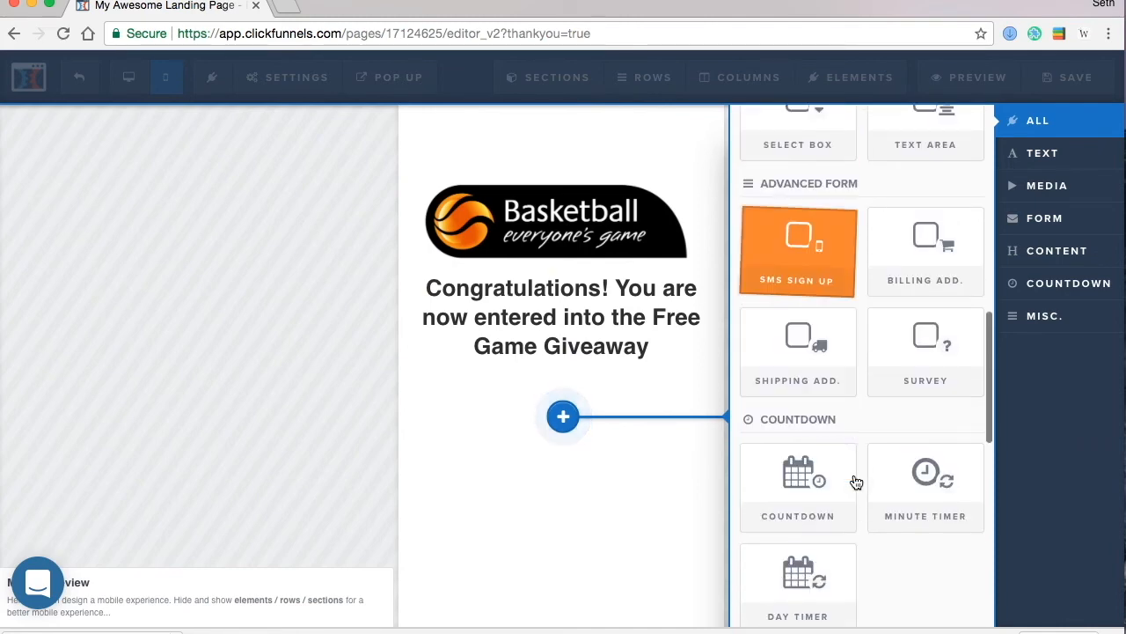
{"action": "scroll", "coordinate": [856, 482], "scroll_direction": "down", "scroll_amount": 5}
{"action": "scroll", "coordinate": [856, 482], "scroll_direction": "down", "scroll_amount": 5}
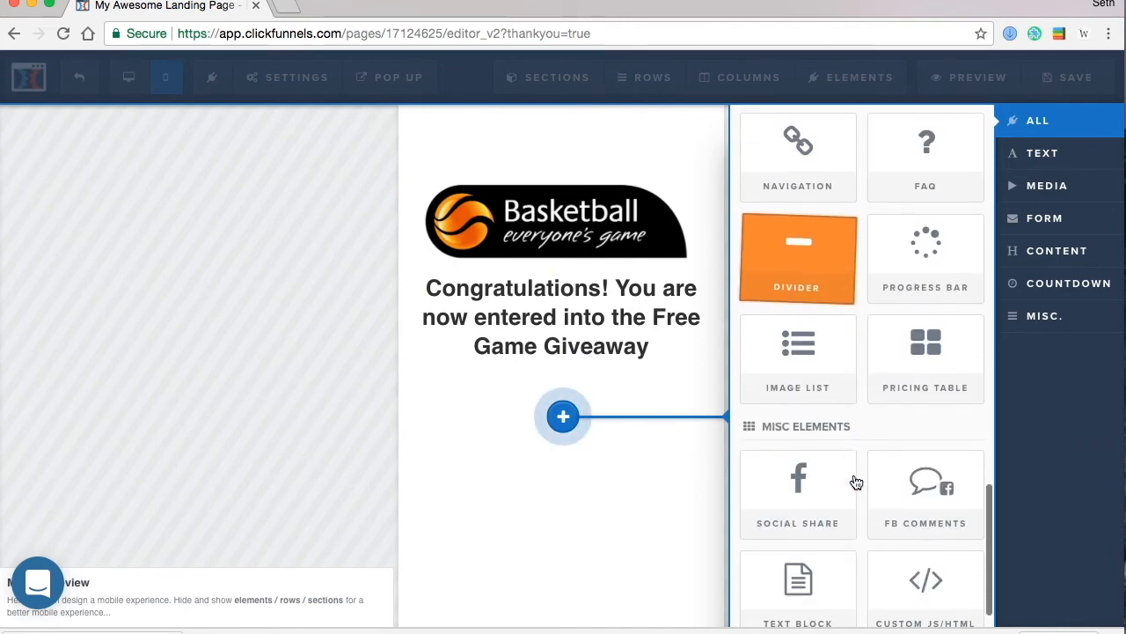
{"action": "left_click", "coordinate": [937, 564]}
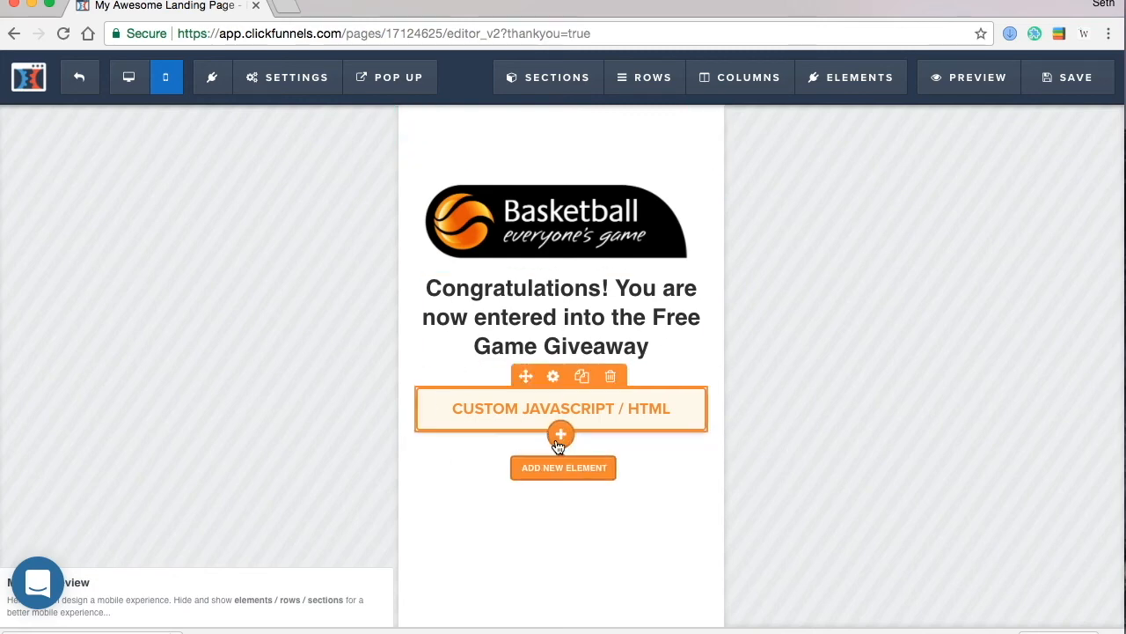
{"action": "left_click", "coordinate": [558, 443]}
- Add a paragraph thanking entrants, asking them to follow on facebook, winner announced friday, november 23
{"action": "left_click", "coordinate": [789, 347]}
{"action": "left_click", "coordinate": [558, 498]}
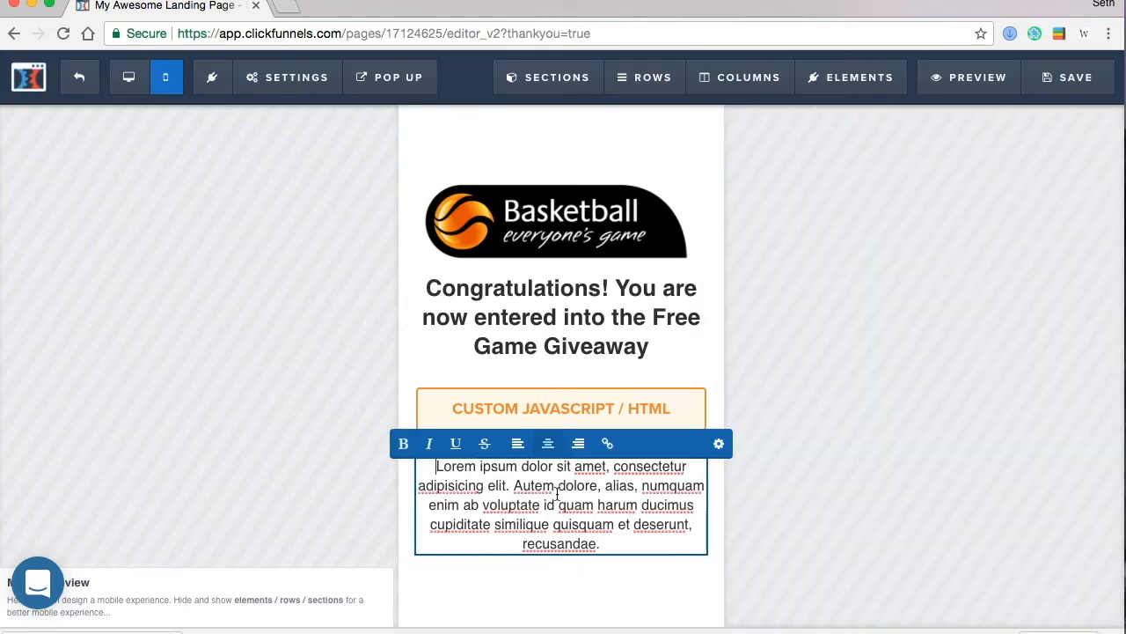
{"action": "key", "text": "super+a"}
{"action": "type", "text": "Thank you for entering the giveaw"}
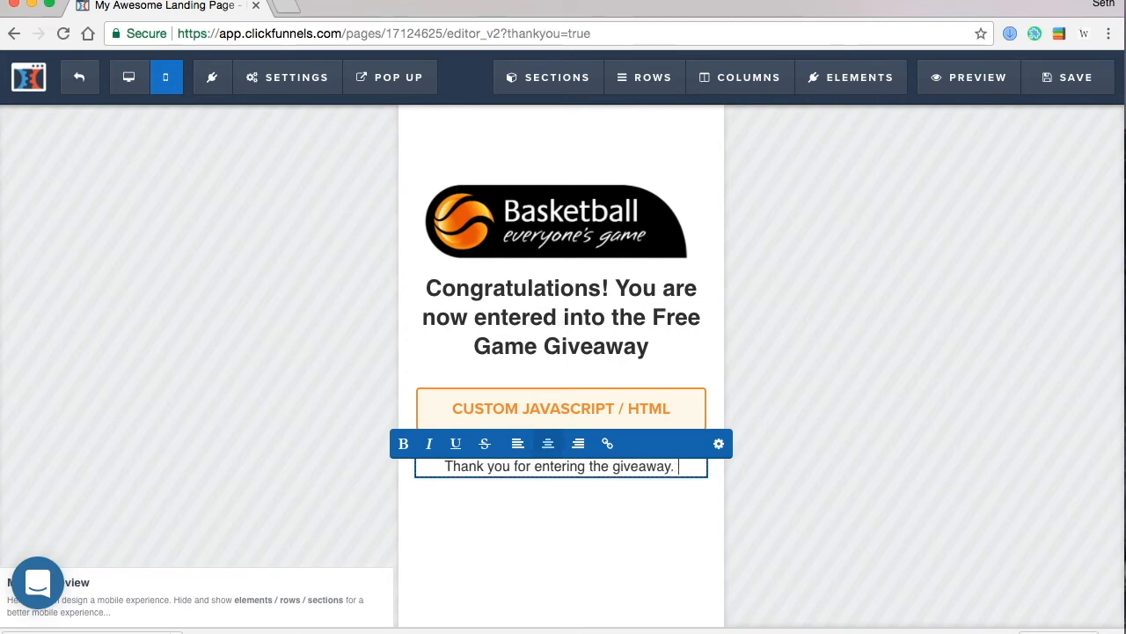
{"action": "type", "text": "Make sure to f"}
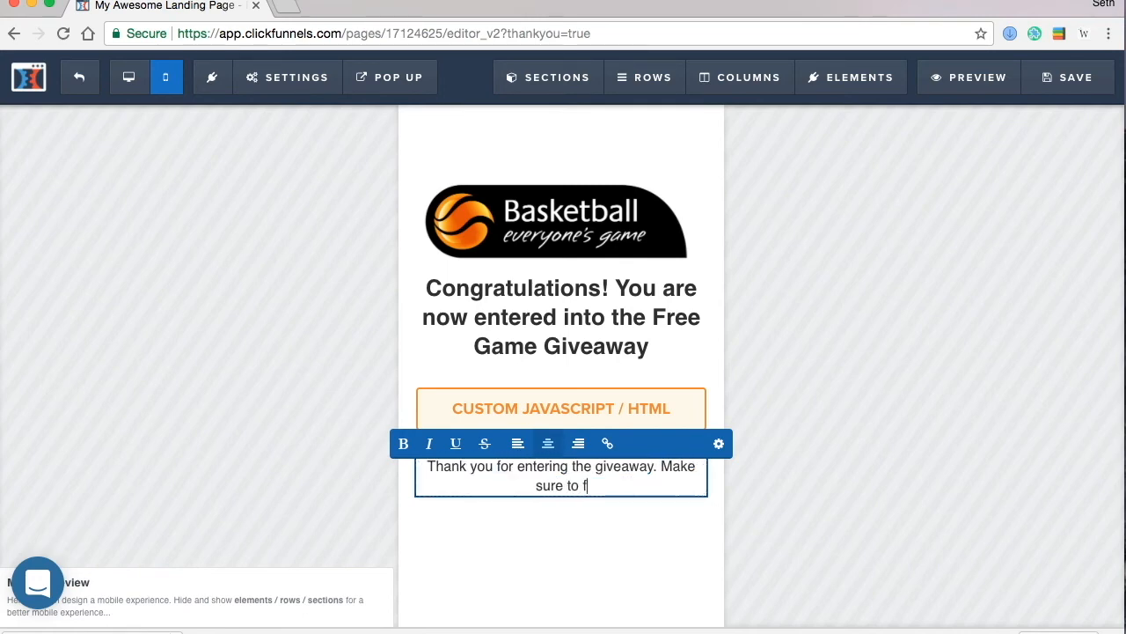
{"action": "type", "text": "ollow us on facebook. "}
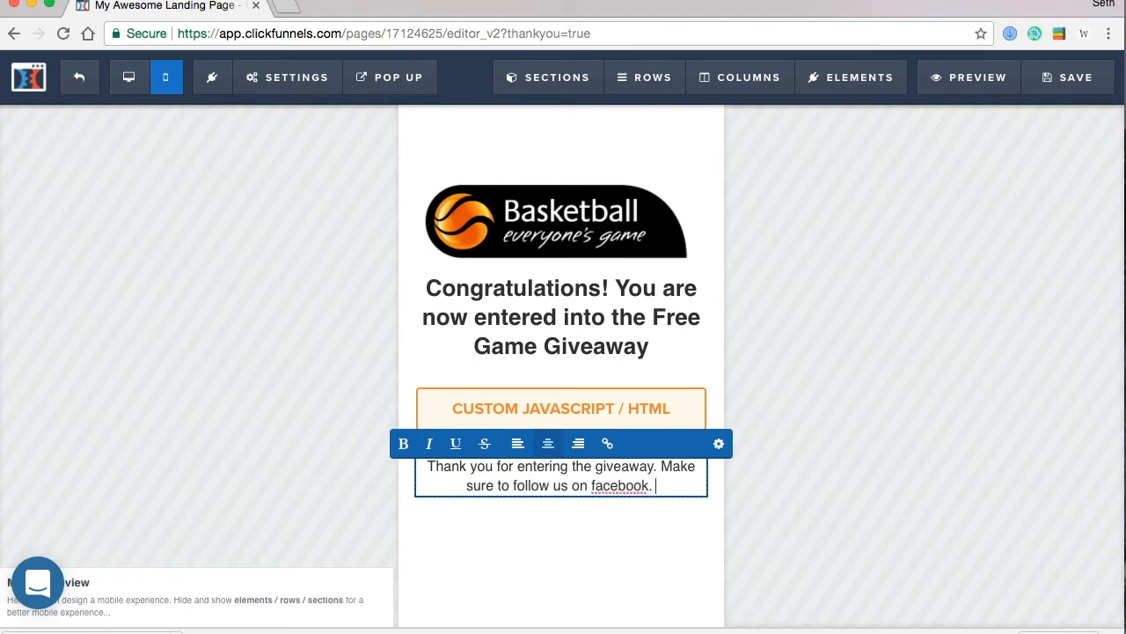
{"action": "type", "text": "Winnt"}
{"action": "type", "text": "e"}
{"action": "key", "text": "BackSpace"}
{"action": "key", "text": "BackSpace"}
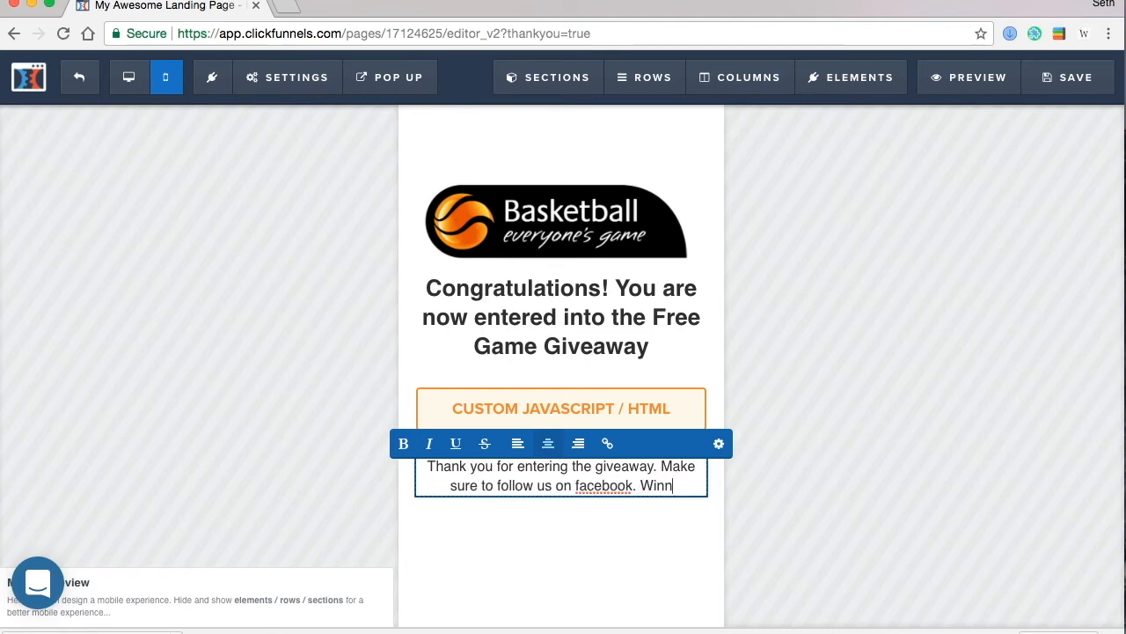
{"action": "type", "text": "er will be announced friday, november 27"}
{"action": "key", "text": "BackSpace"}
{"action": "key", "text": "BackSpace"}
{"action": "type", "text": "23"}
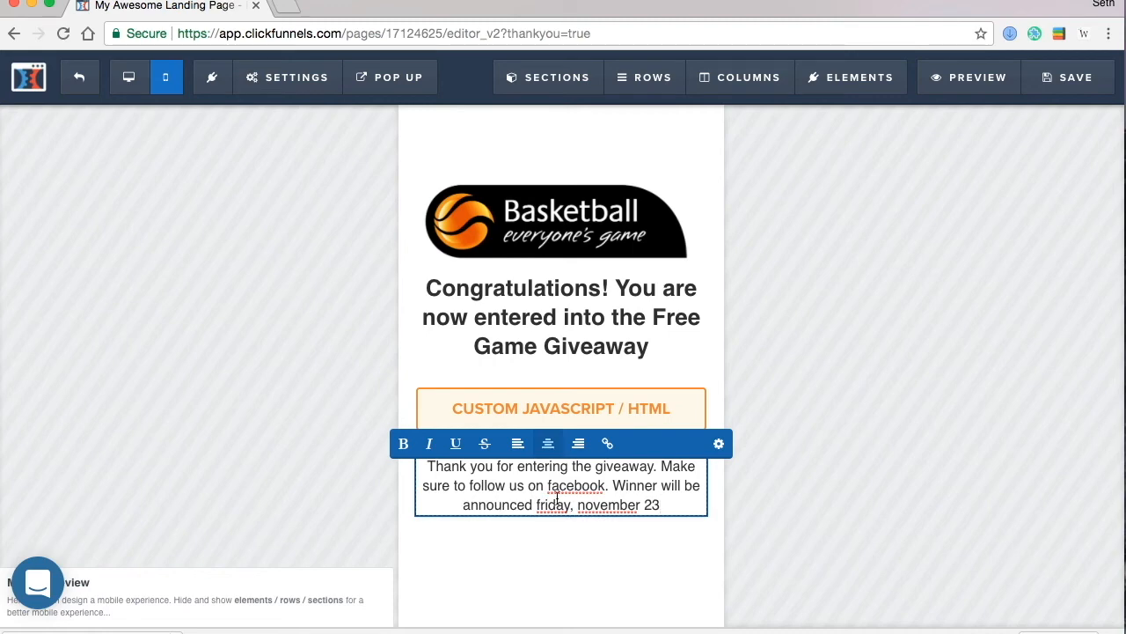
{"action": "left_click", "coordinate": [648, 585]}
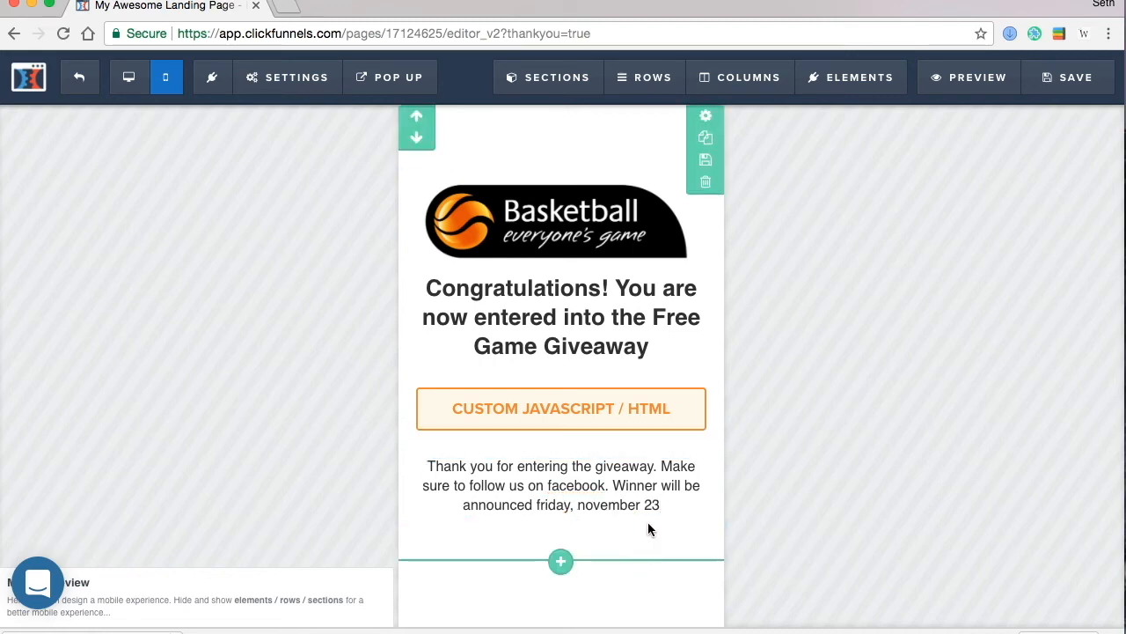
- Add Step 1 (like our facebook page) and Step 2 (tag your friends), and left-align the paragraph
{"action": "left_click", "coordinate": [665, 506]}
{"action": "key", "text": "Return"}
{"action": "key", "text": "Return"}
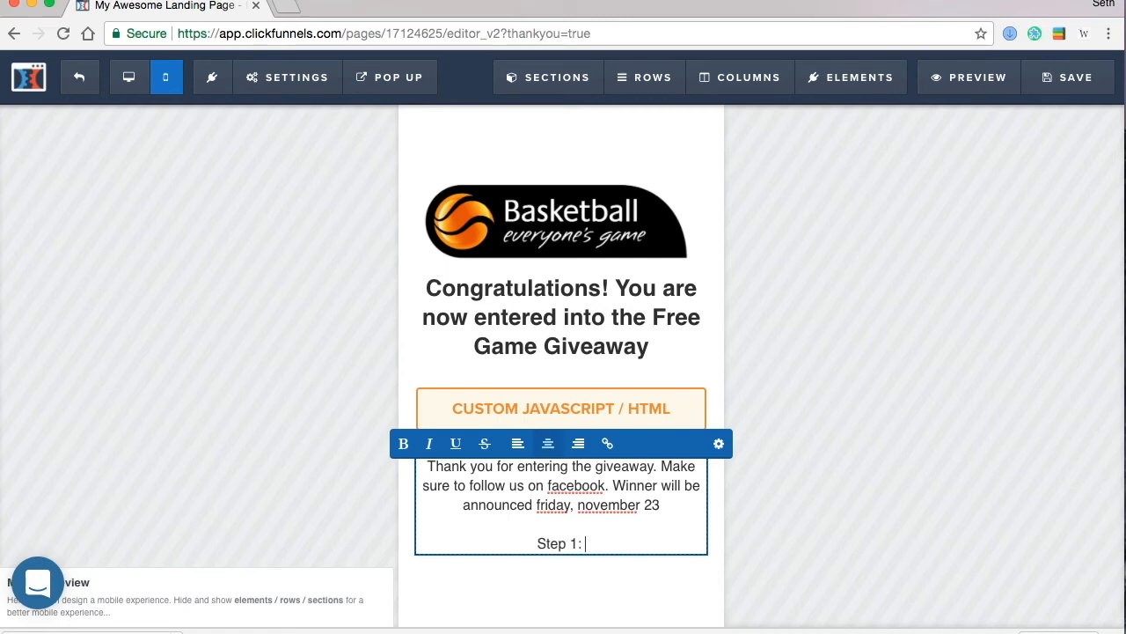
{"action": "type", "text": "ke our face"}
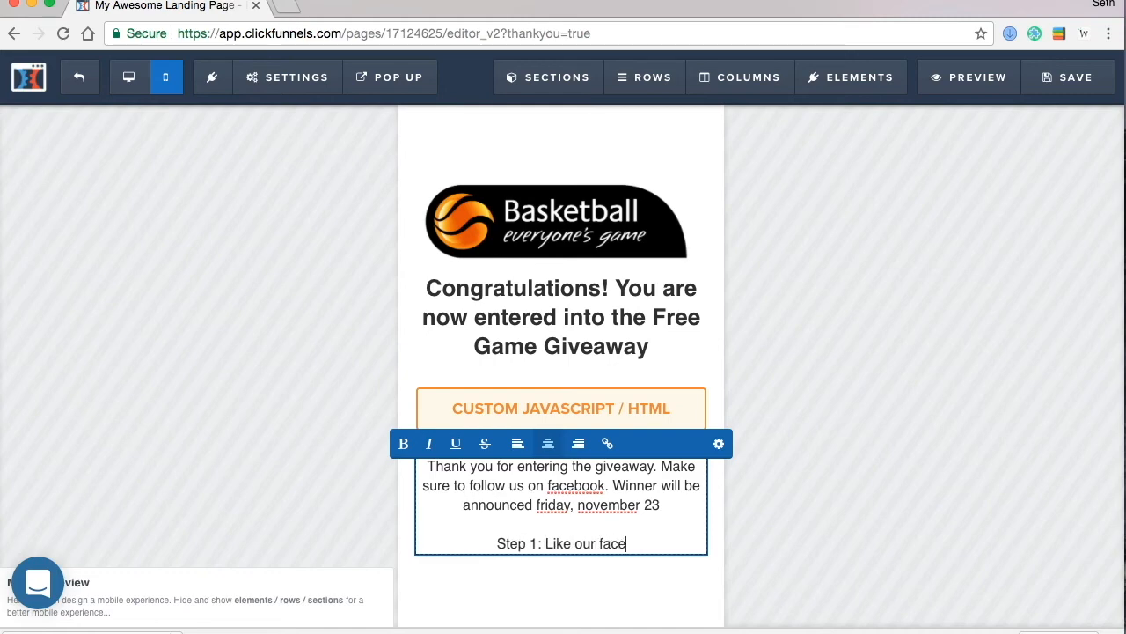
{"action": "type", "text": "book page"}
{"action": "key", "text": "Return"}
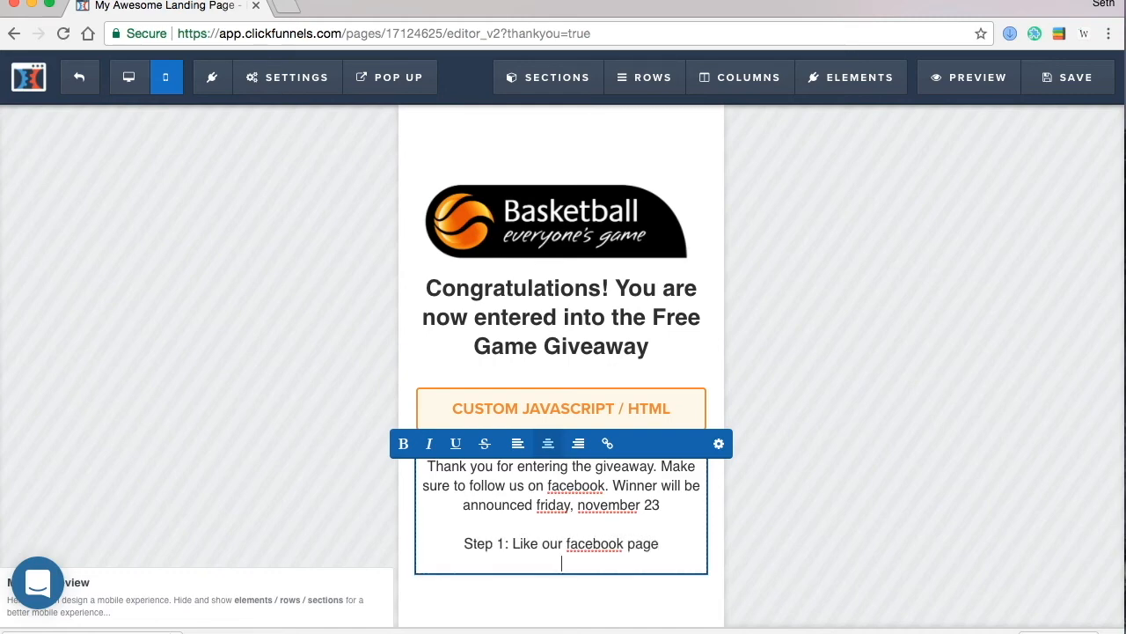
{"action": "type", "text": "Step 2: Tag your friends so they can have a change of "}
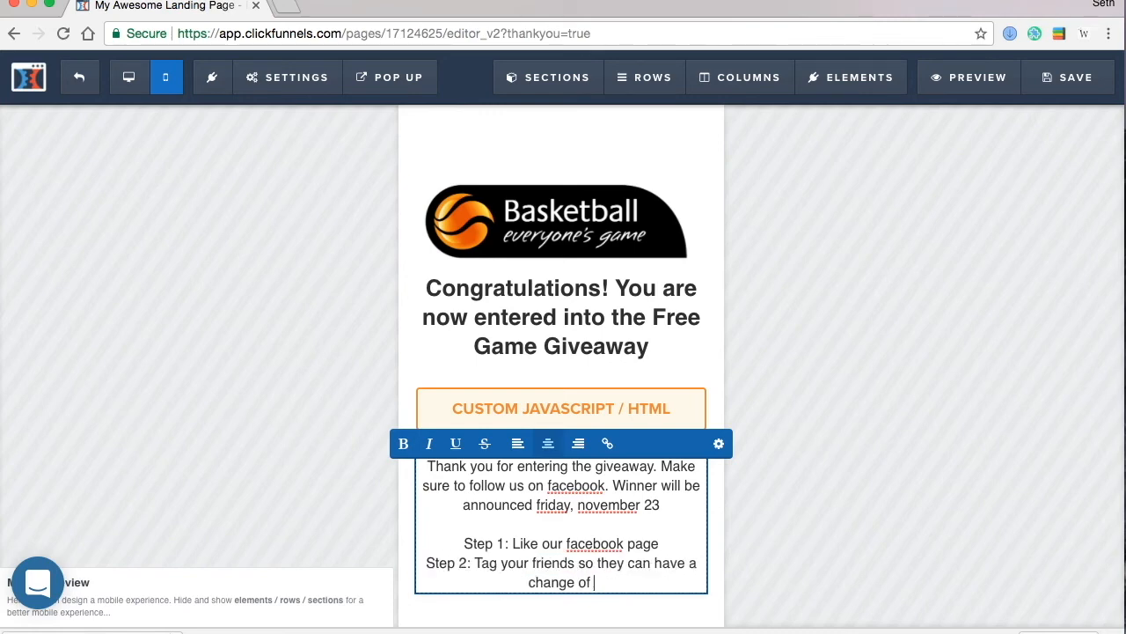
{"action": "type", "text": "winnign too"}
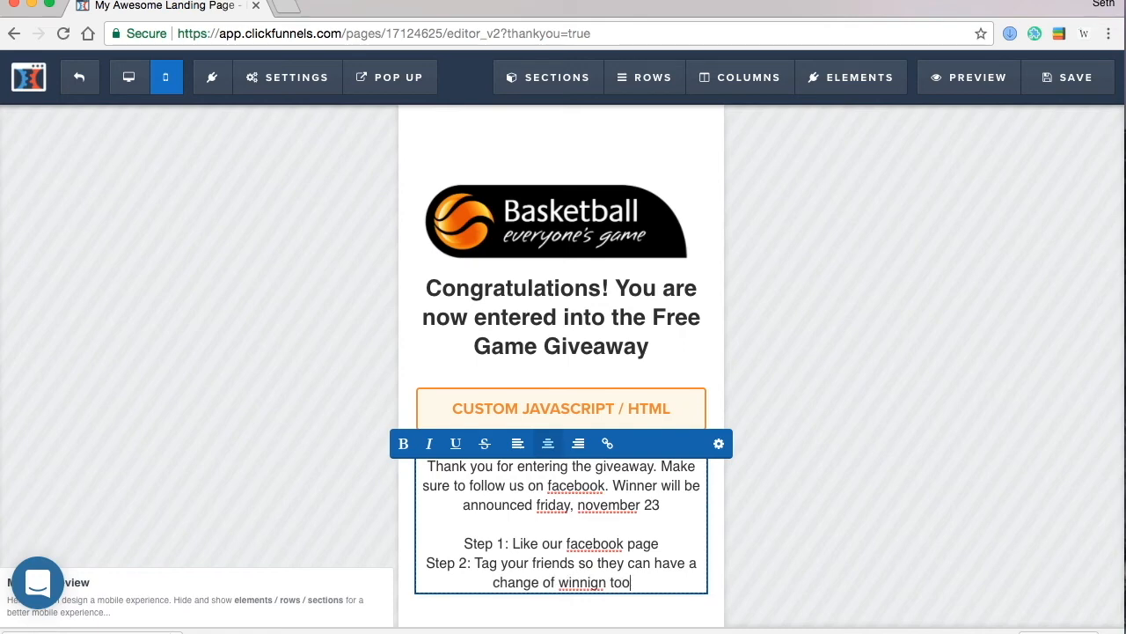
{"action": "left_click", "coordinate": [517, 442]}
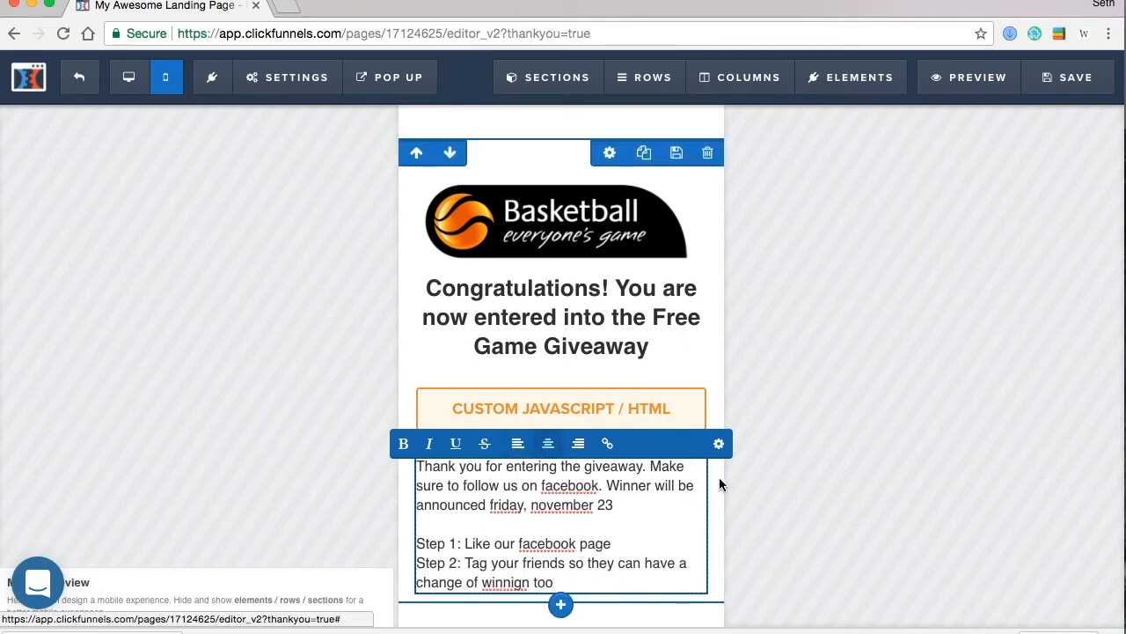
- Add a second Custom JS/HTML block below the giveaway text
{"action": "left_click", "coordinate": [773, 519]}
{"action": "scroll", "coordinate": [634, 492], "scroll_direction": "down", "scroll_amount": 1}
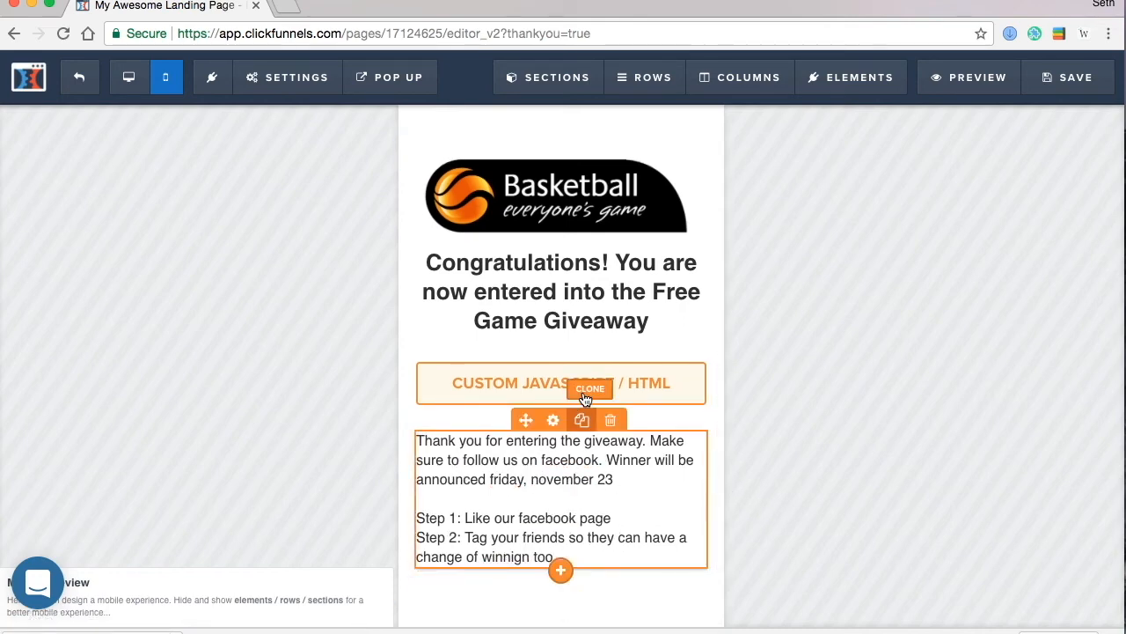
{"action": "left_click", "coordinate": [584, 572]}
{"action": "scroll", "coordinate": [879, 510], "scroll_direction": "down", "scroll_amount": 8}
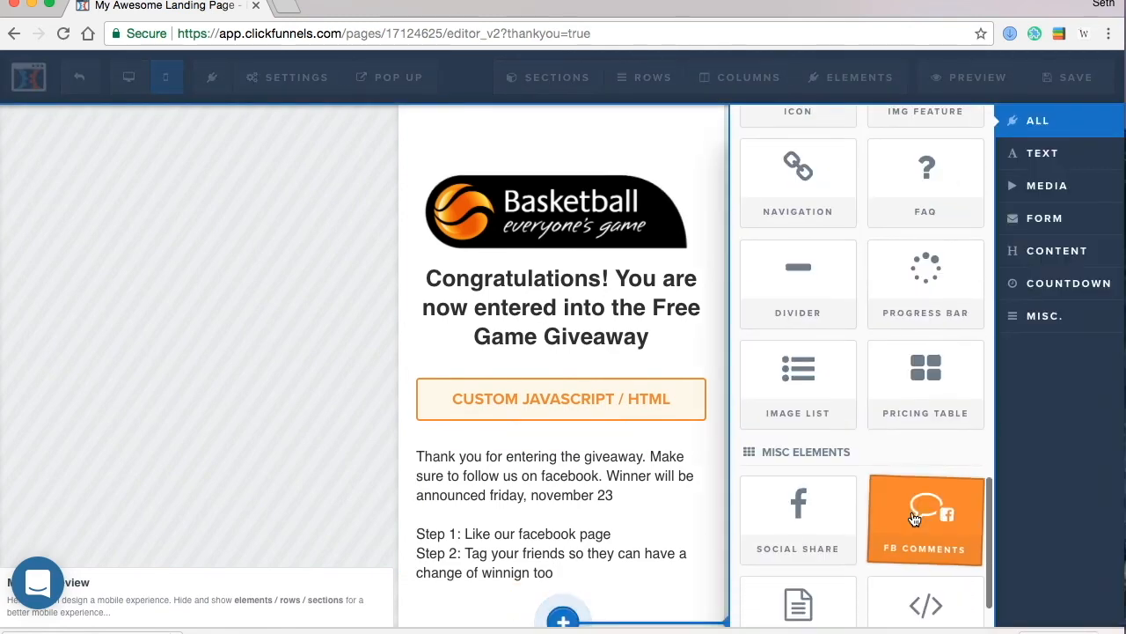
{"action": "scroll", "coordinate": [915, 520], "scroll_direction": "down", "scroll_amount": 2}
{"action": "left_click", "coordinate": [915, 546]}
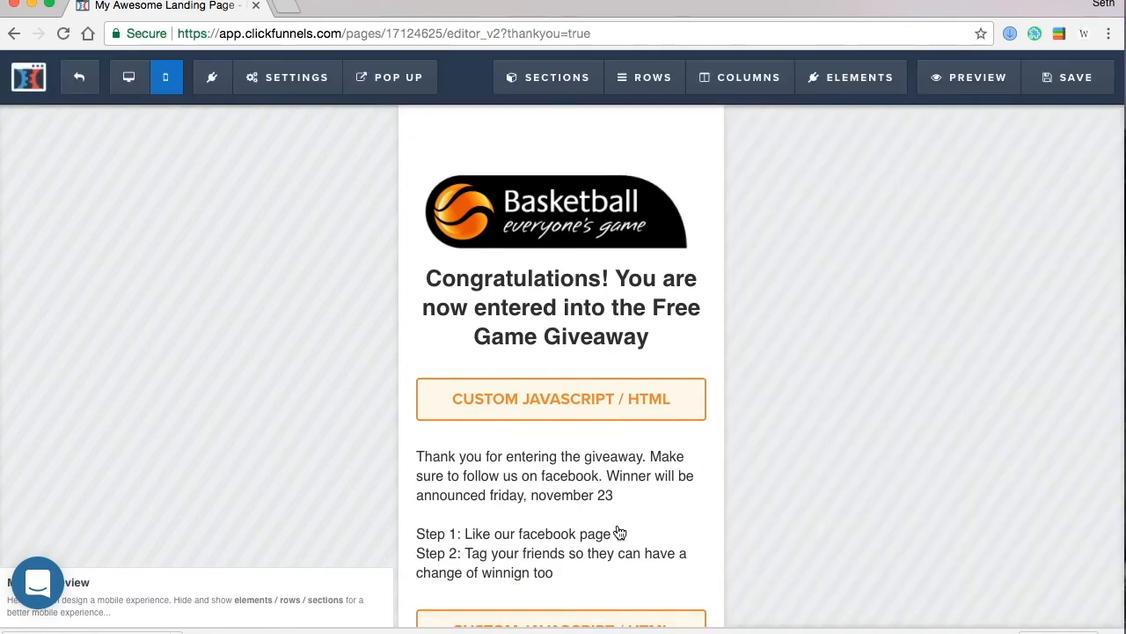
- Add a Sub-Headline element below the second code block
{"action": "scroll", "coordinate": [610, 530], "scroll_direction": "down", "scroll_amount": 2}
{"action": "mouse_move", "coordinate": [563, 574]}
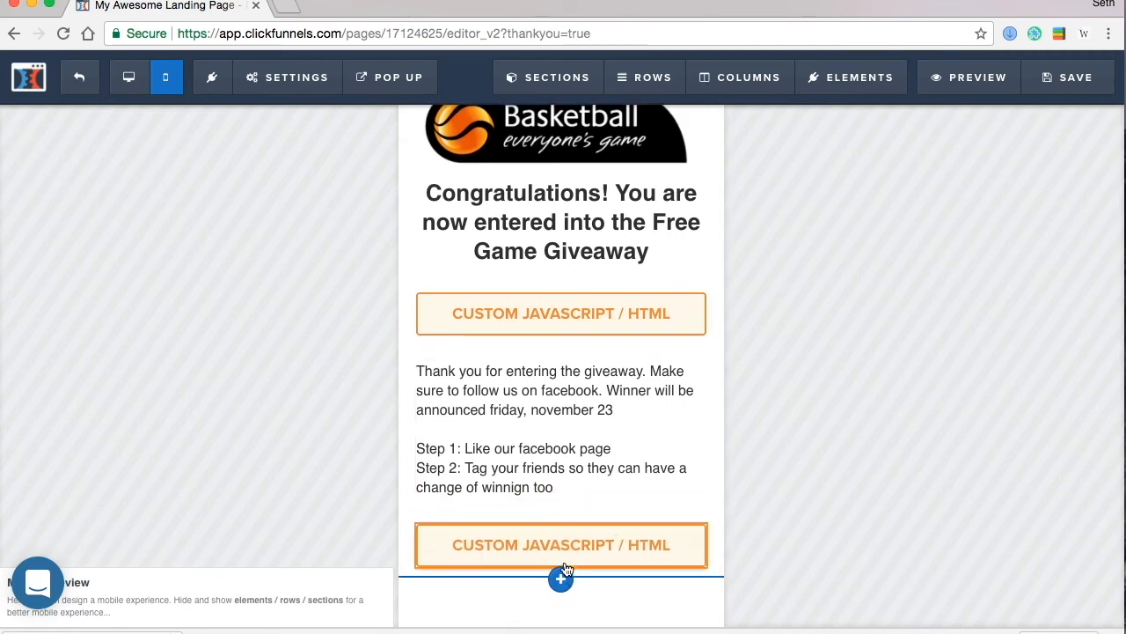
{"action": "left_click", "coordinate": [562, 572]}
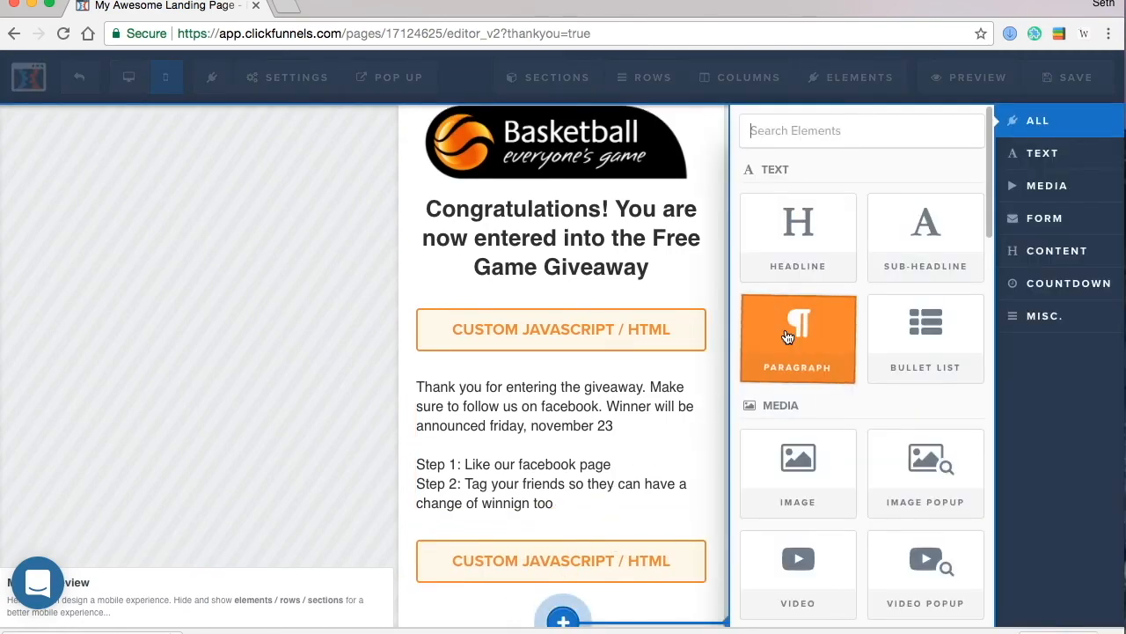
{"action": "left_click", "coordinate": [892, 238]}
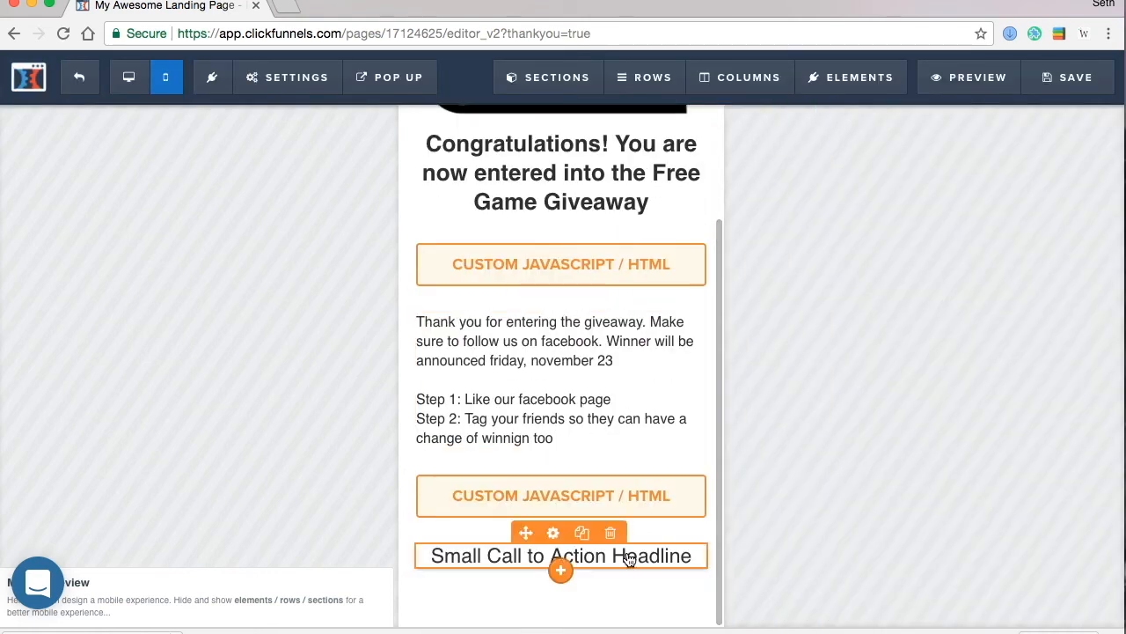
- Replace the sub-headline text with 'Previous Winners:' and two past winners' names on separate lines
{"action": "left_click", "coordinate": [668, 553]}
{"action": "triple_click", "coordinate": [678, 553]}
{"action": "type", "text": "Previous "}
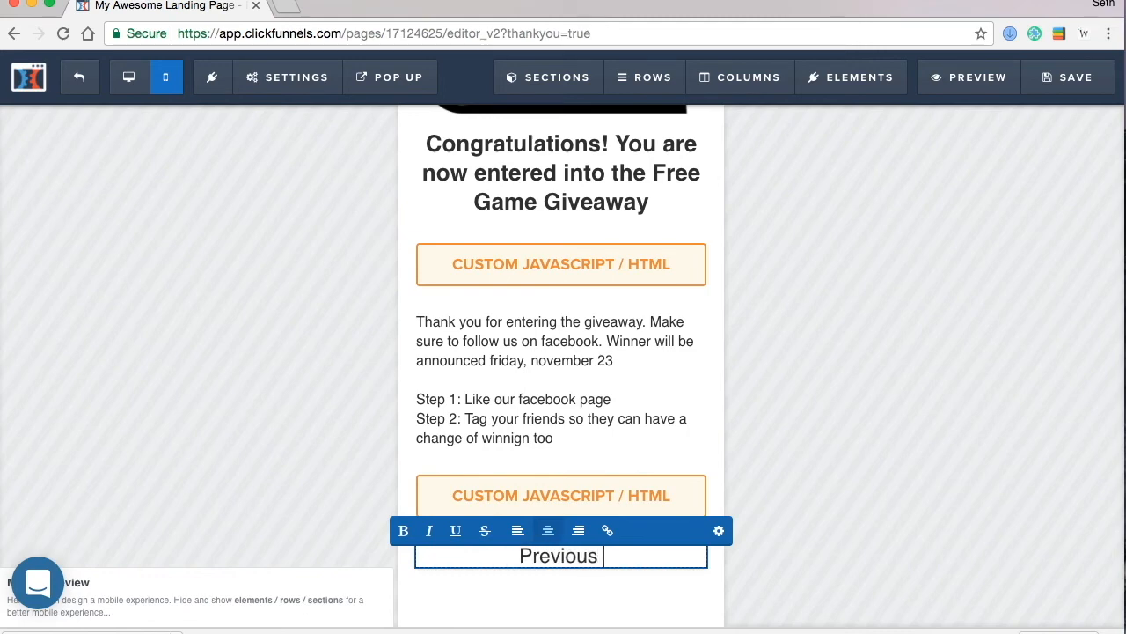
{"action": "type", "text": "Winner"}
{"action": "key", "text": "Return"}
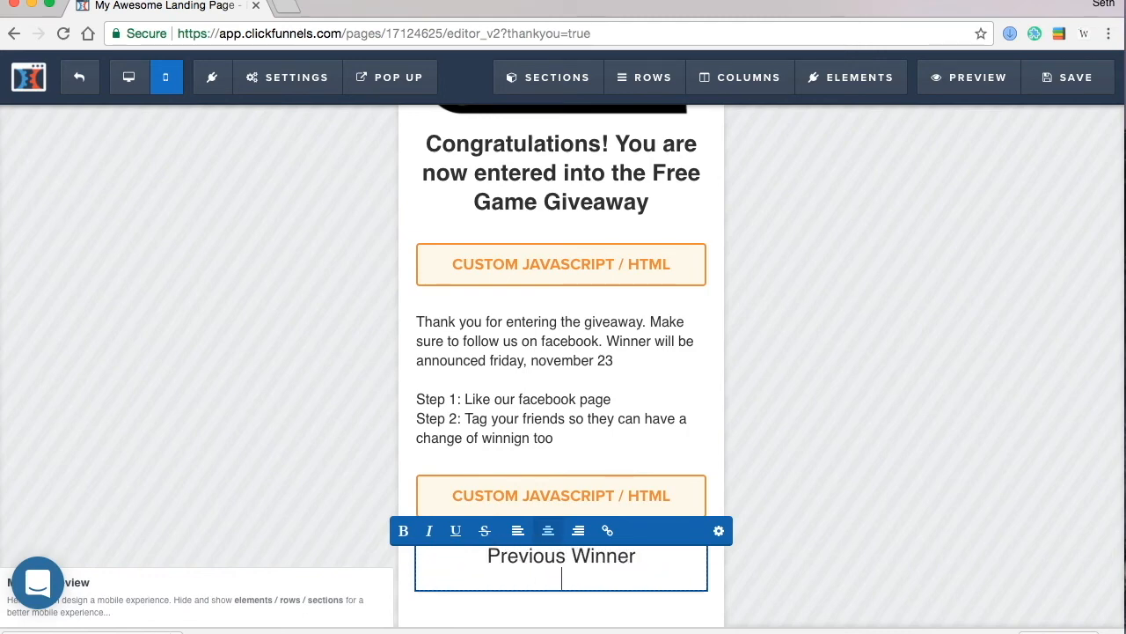
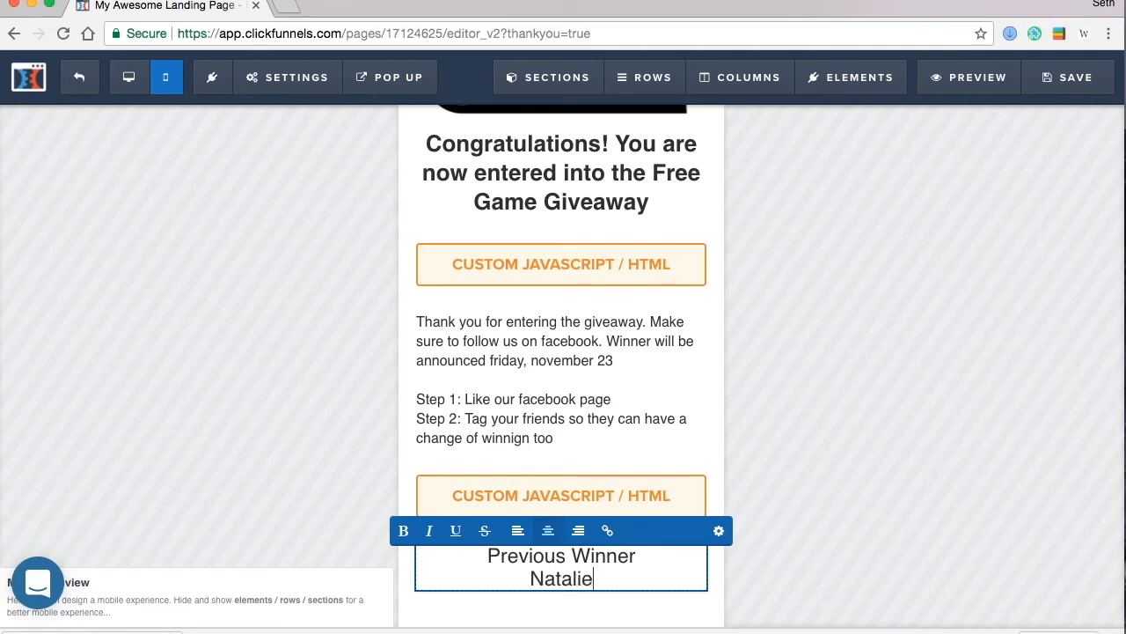
{"action": "key", "text": "Return"}
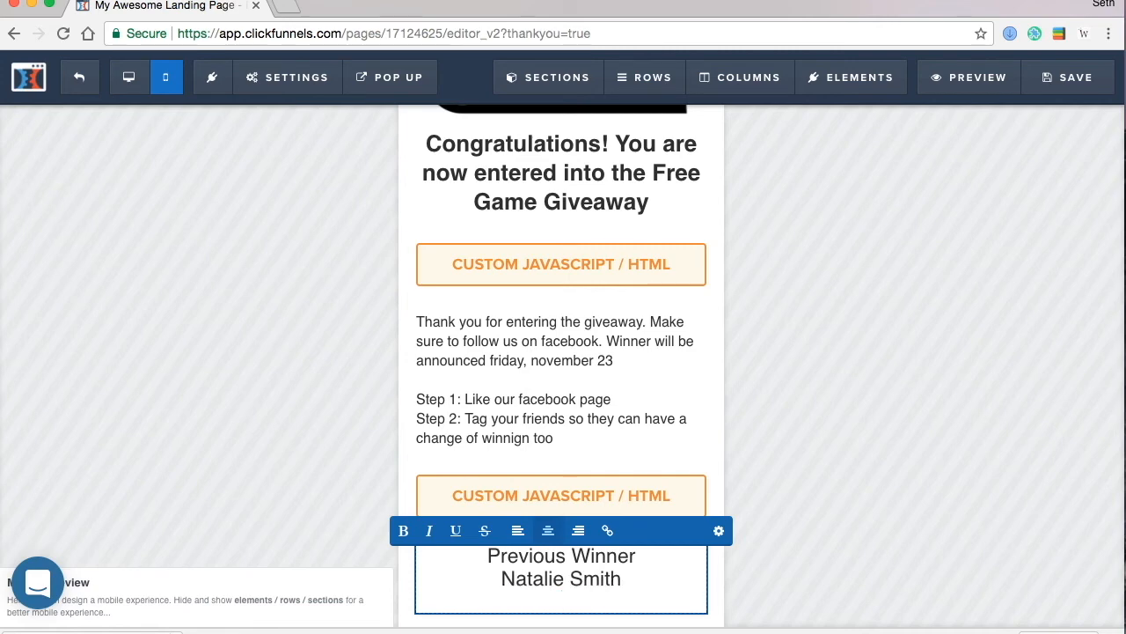
{"action": "type", "text": "s:"}
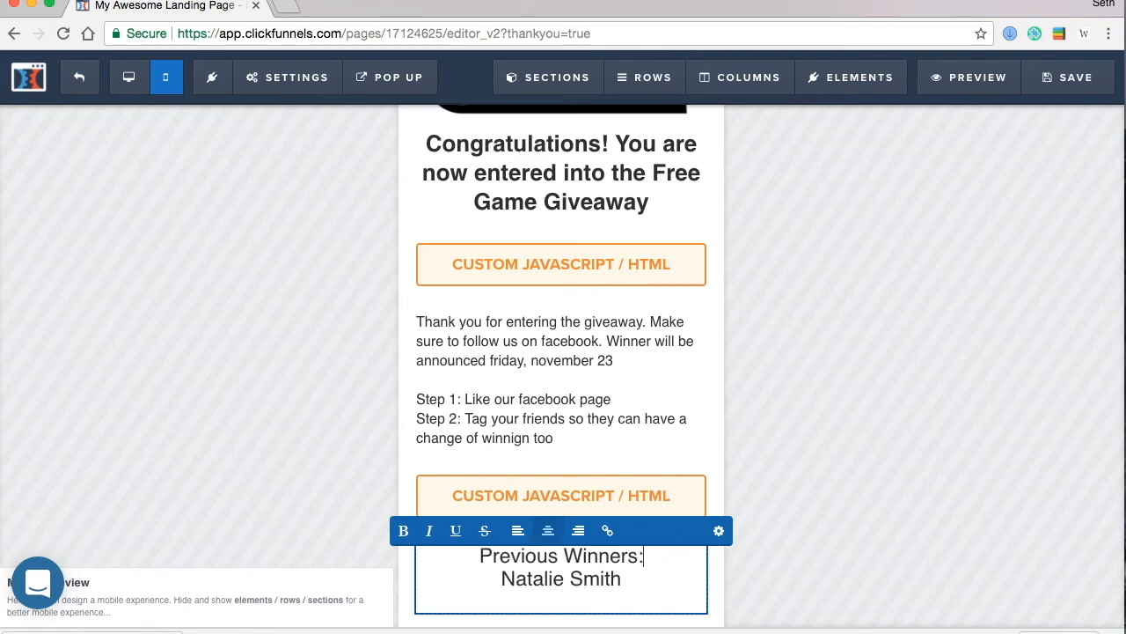
{"action": "key", "text": "Return"}
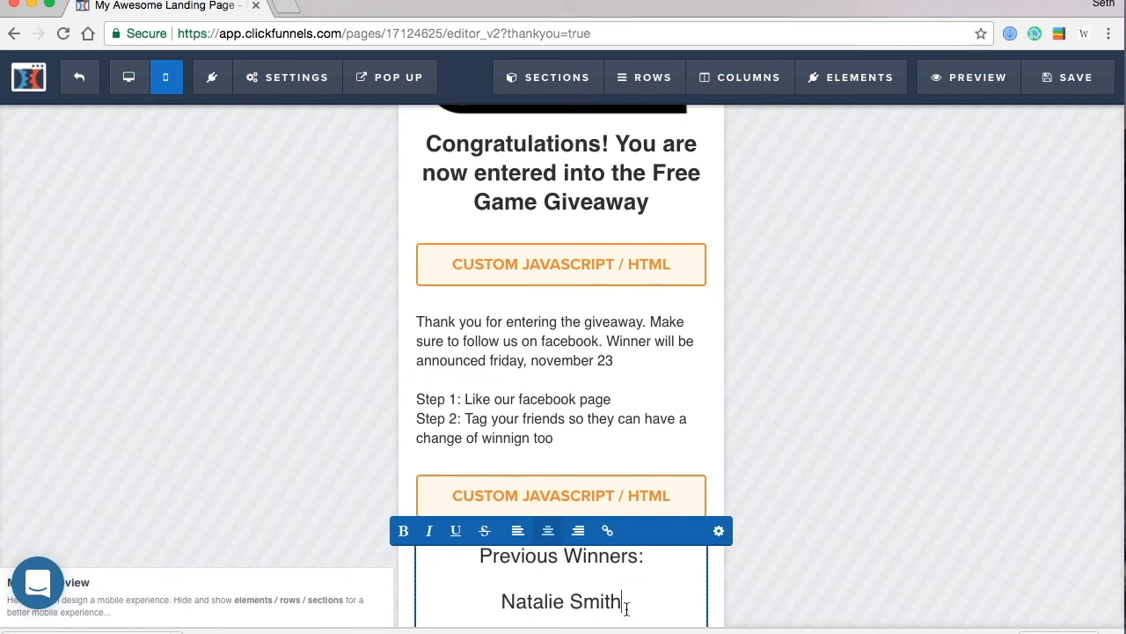
{"action": "key", "text": "Return"}
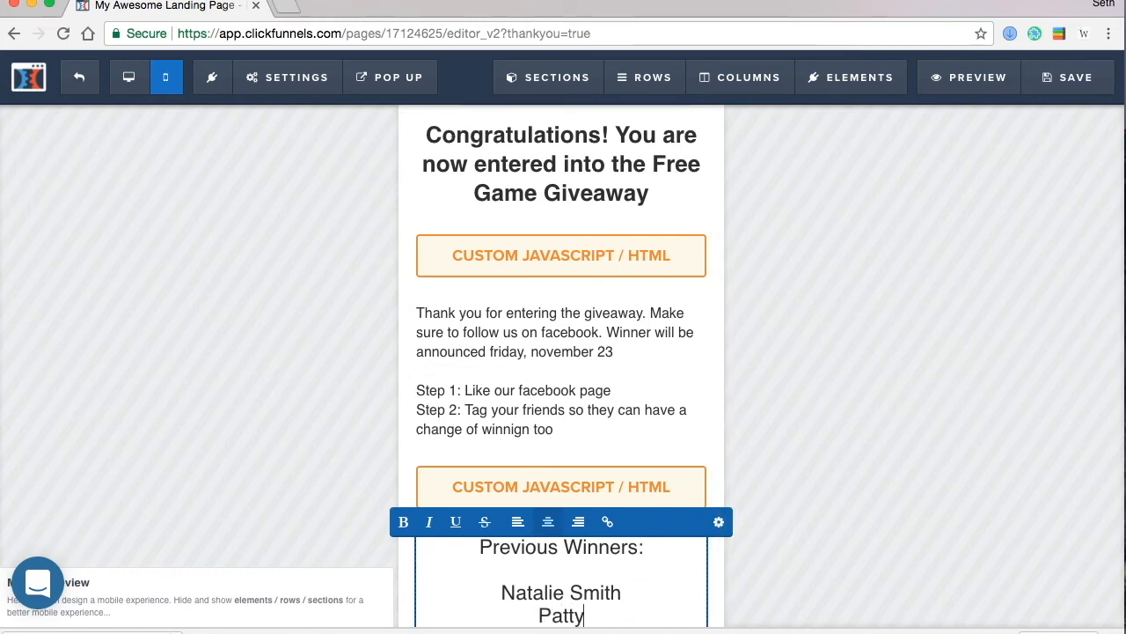
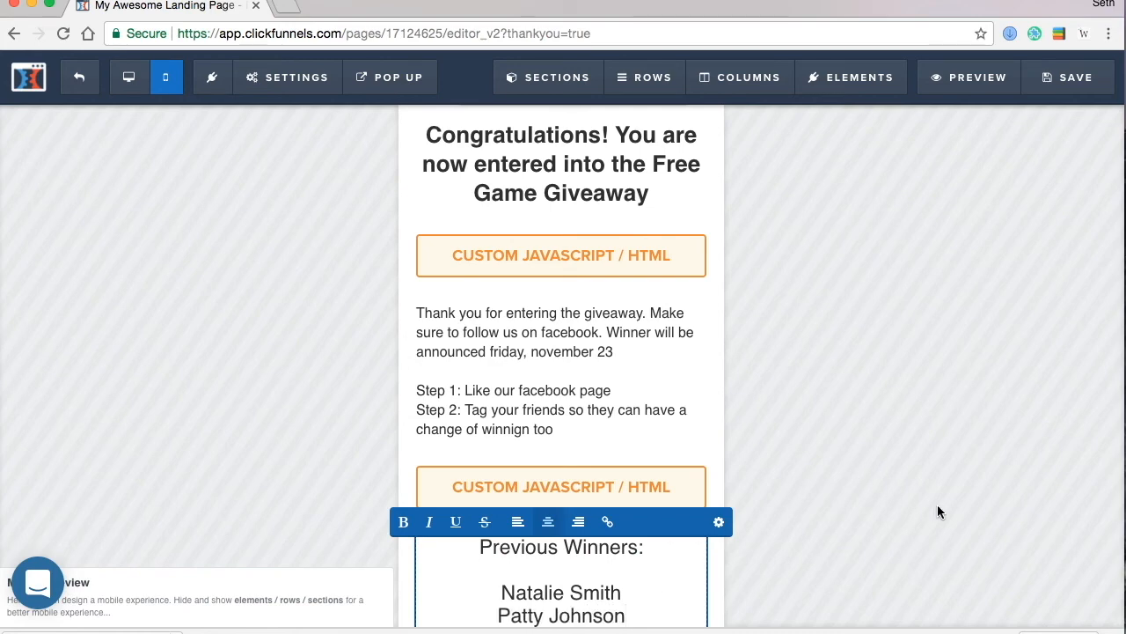
{"action": "left_click", "coordinate": [937, 511]}
{"action": "scroll", "coordinate": [662, 514], "scroll_direction": "down", "scroll_amount": 2}
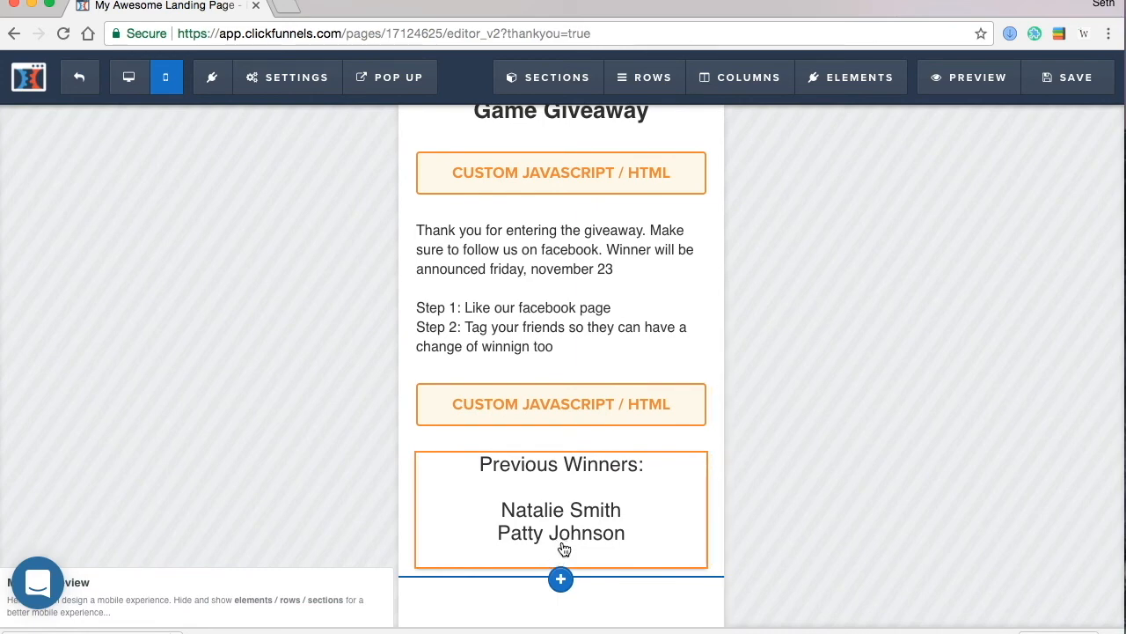
{"action": "mouse_move", "coordinate": [570, 545]}
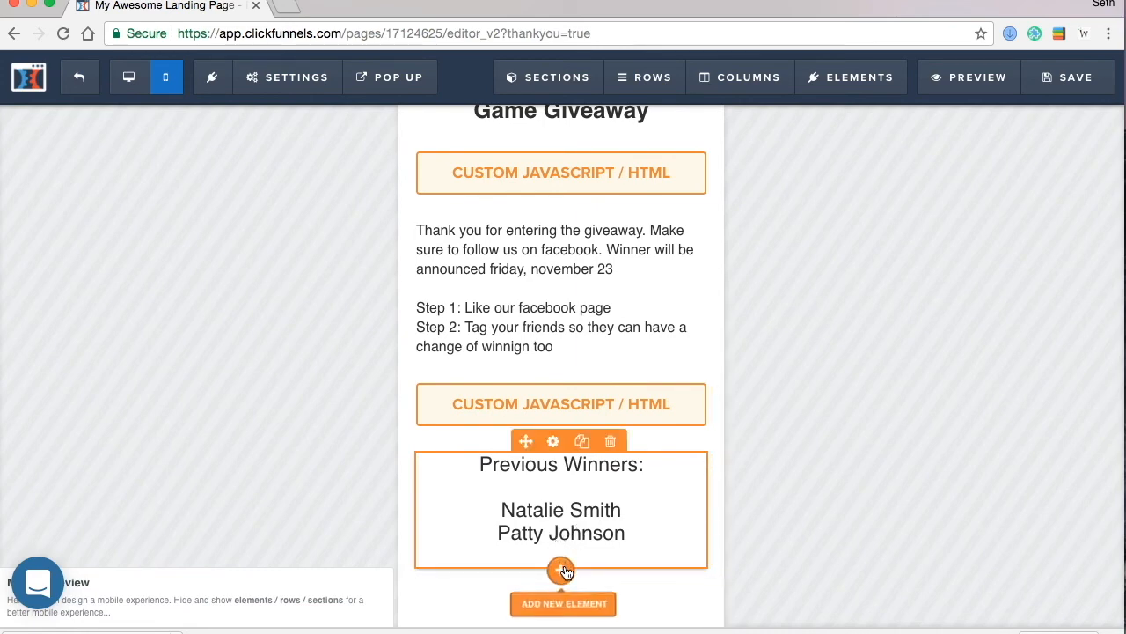
- Add a Date Countdown timer below the Previous Winners list
{"action": "left_click", "coordinate": [563, 571]}
{"action": "scroll", "coordinate": [843, 468], "scroll_direction": "down", "scroll_amount": 6}
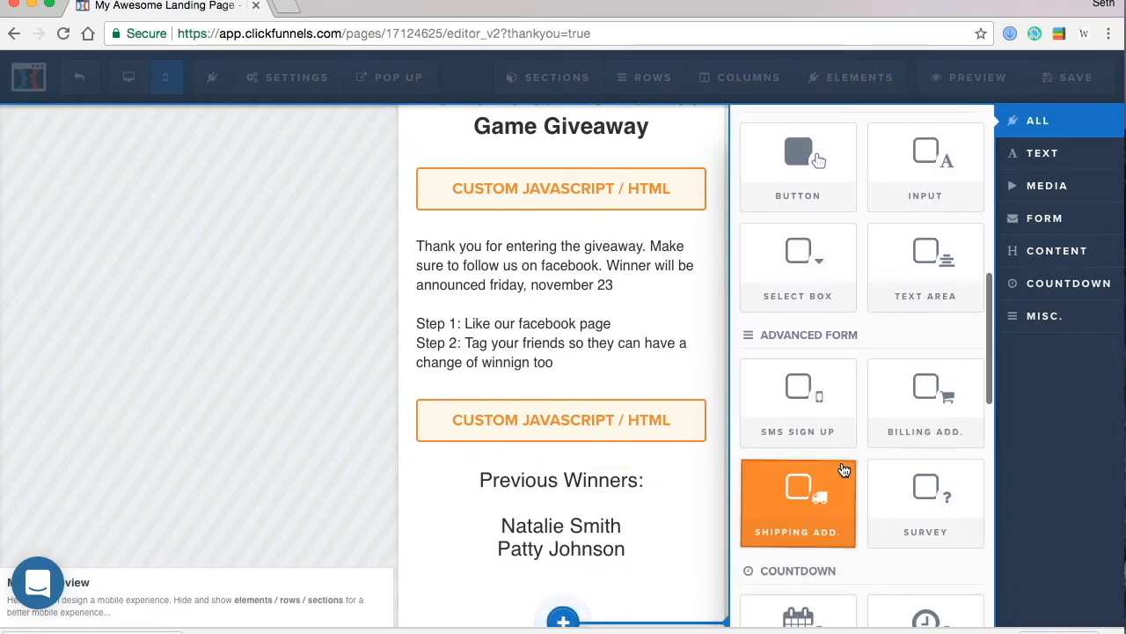
{"action": "scroll", "coordinate": [843, 470], "scroll_direction": "down", "scroll_amount": 2}
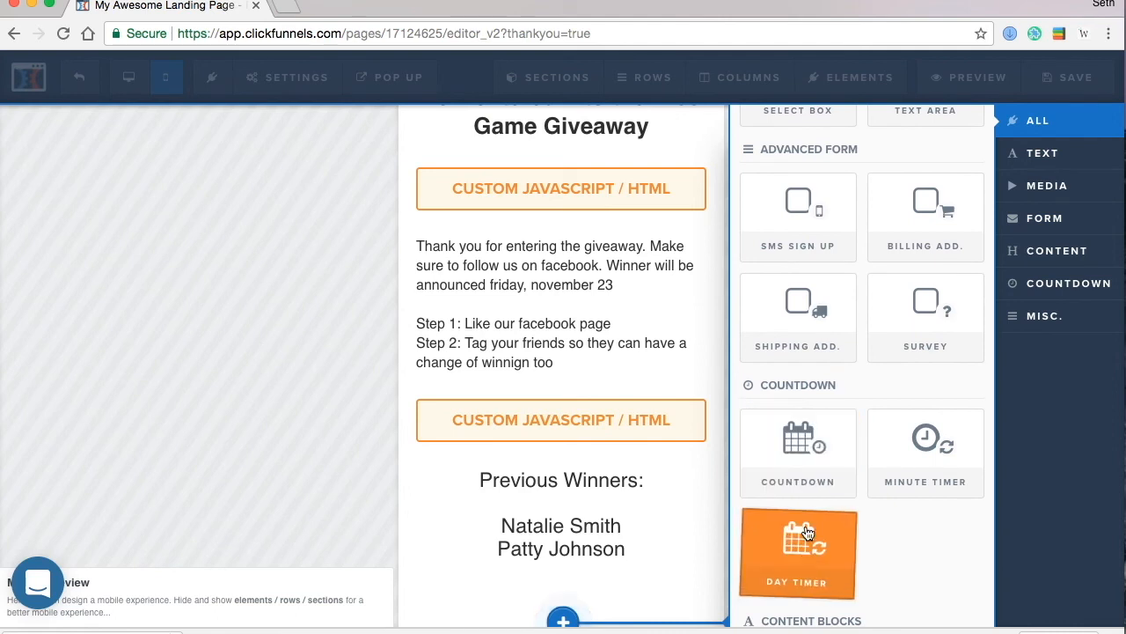
{"action": "left_click", "coordinate": [808, 468]}
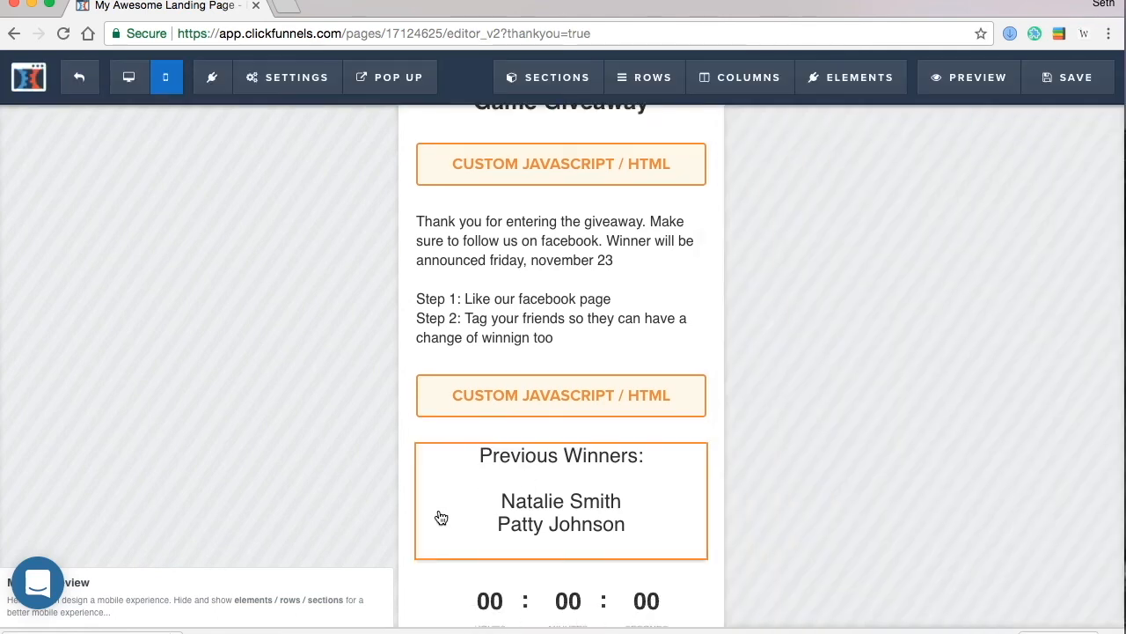
- Set the countdown's end date to November 23 (11/23/2017)
{"action": "left_click", "coordinate": [692, 519]}
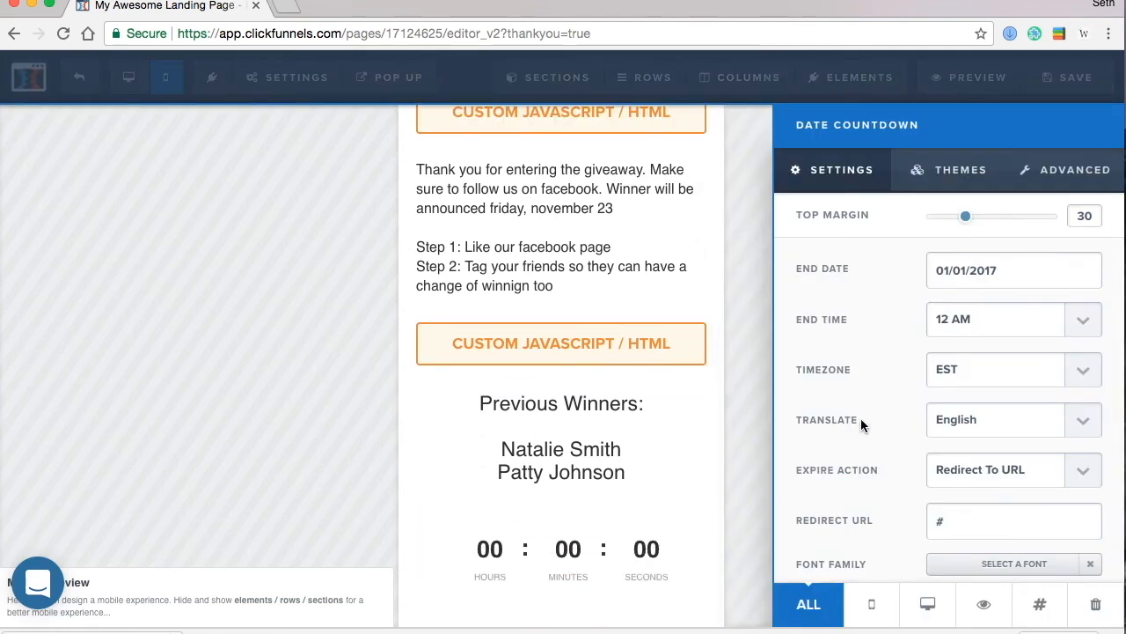
{"action": "left_click", "coordinate": [1002, 272]}
{"action": "left_click_drag", "start_coordinate": [1001, 273], "coordinate": [833, 262]}
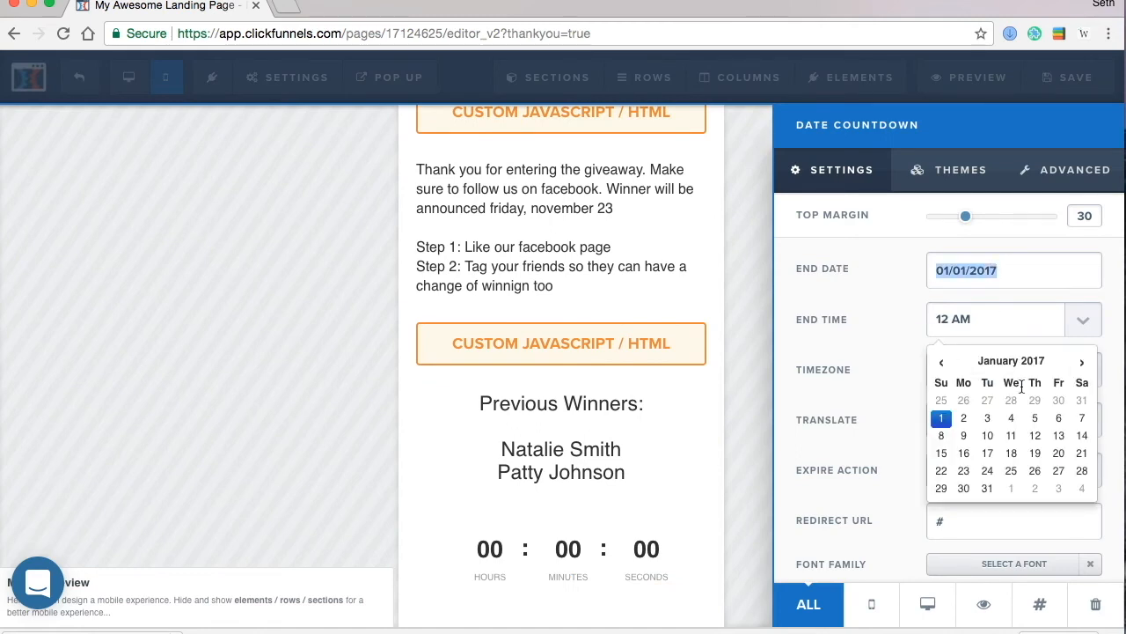
{"action": "left_click", "coordinate": [1081, 362]}
{"action": "left_click", "coordinate": [1082, 363]}
{"action": "left_click", "coordinate": [1082, 363]}
{"action": "left_click", "coordinate": [1081, 363]}
{"action": "left_click", "coordinate": [1082, 363]}
{"action": "left_click", "coordinate": [1081, 363]}
{"action": "left_click", "coordinate": [1081, 363]}
{"action": "left_click", "coordinate": [1081, 362]}
{"action": "left_click", "coordinate": [1081, 362]}
{"action": "left_click", "coordinate": [1081, 362]}
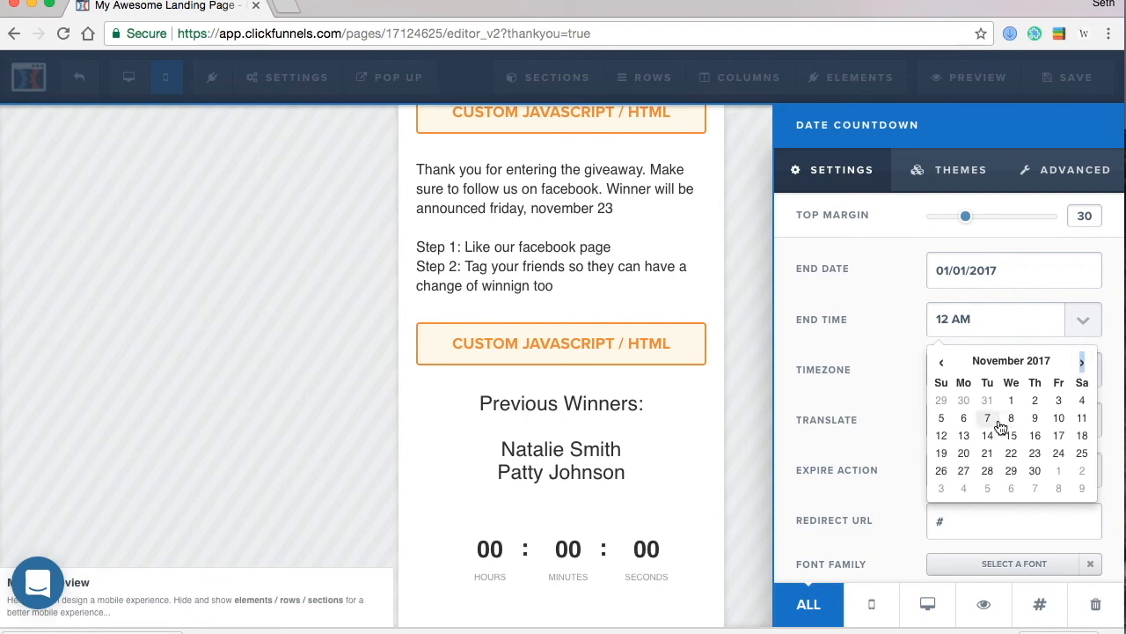
{"action": "left_click", "coordinate": [1031, 455]}
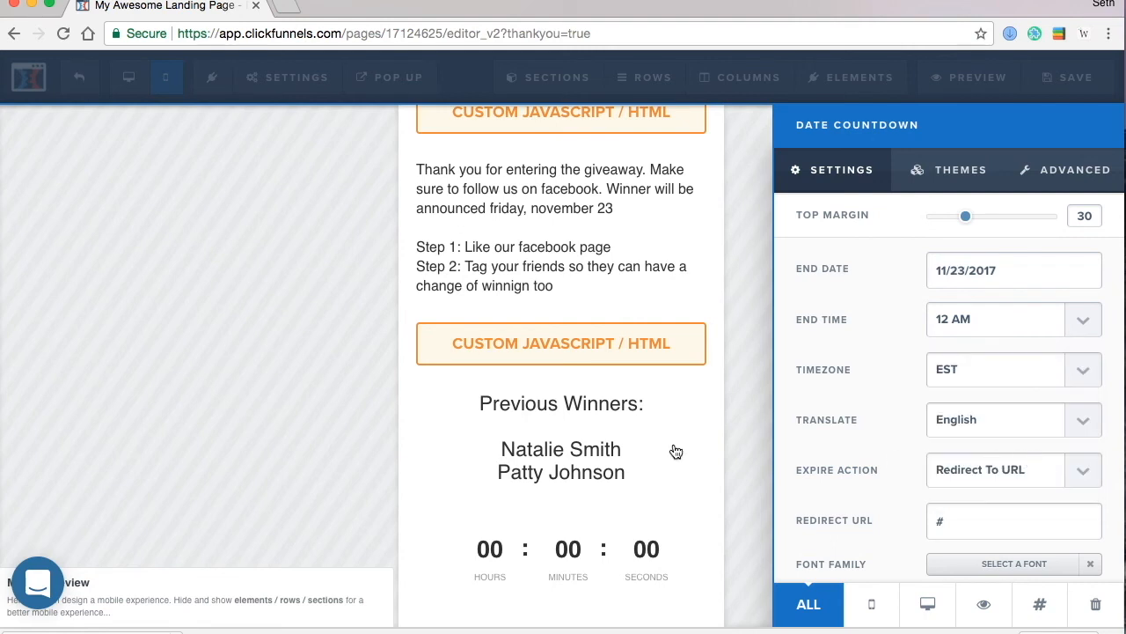
{"action": "left_click", "coordinate": [651, 458]}
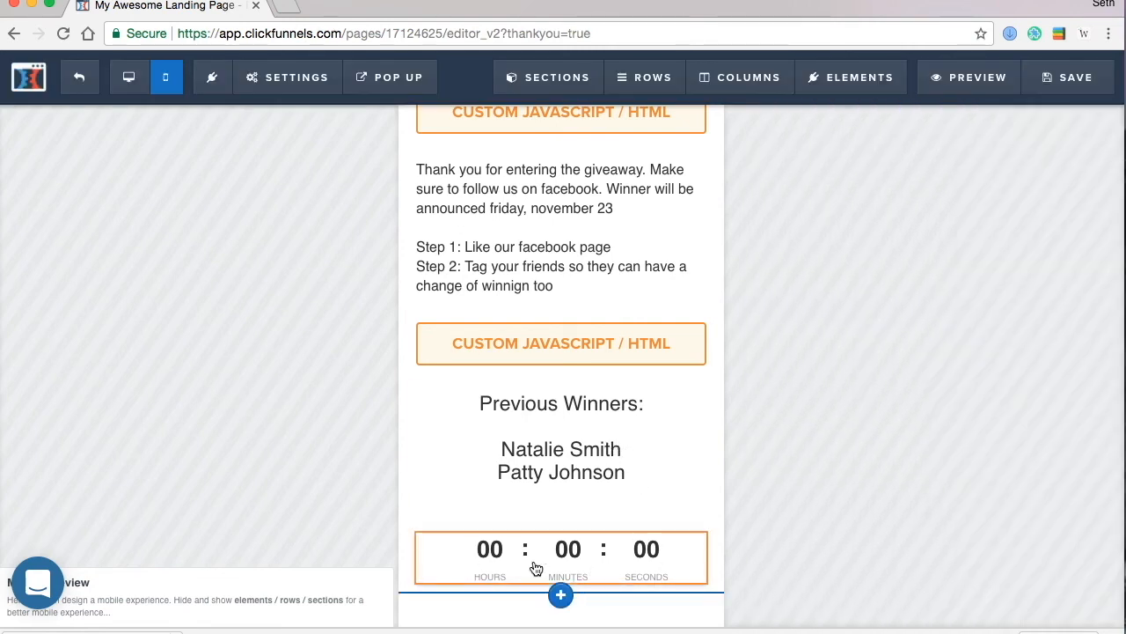
{"action": "mouse_move", "coordinate": [498, 563]}
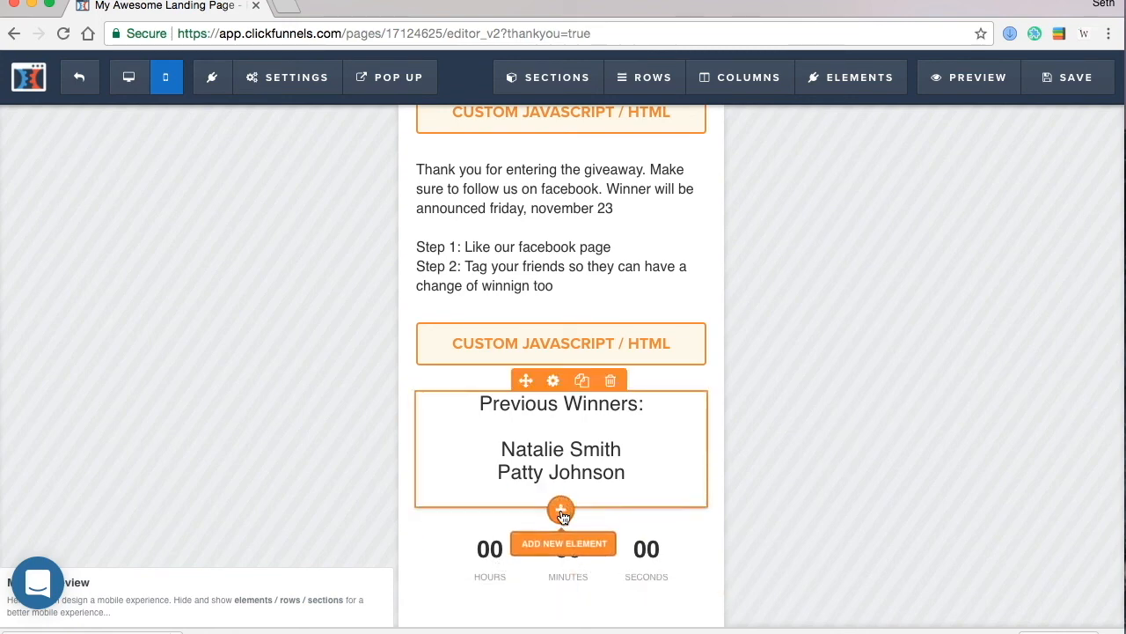
- Add a red 'Giveaway Timer' headline between the winners list and the countdown
{"action": "left_click", "coordinate": [561, 511]}
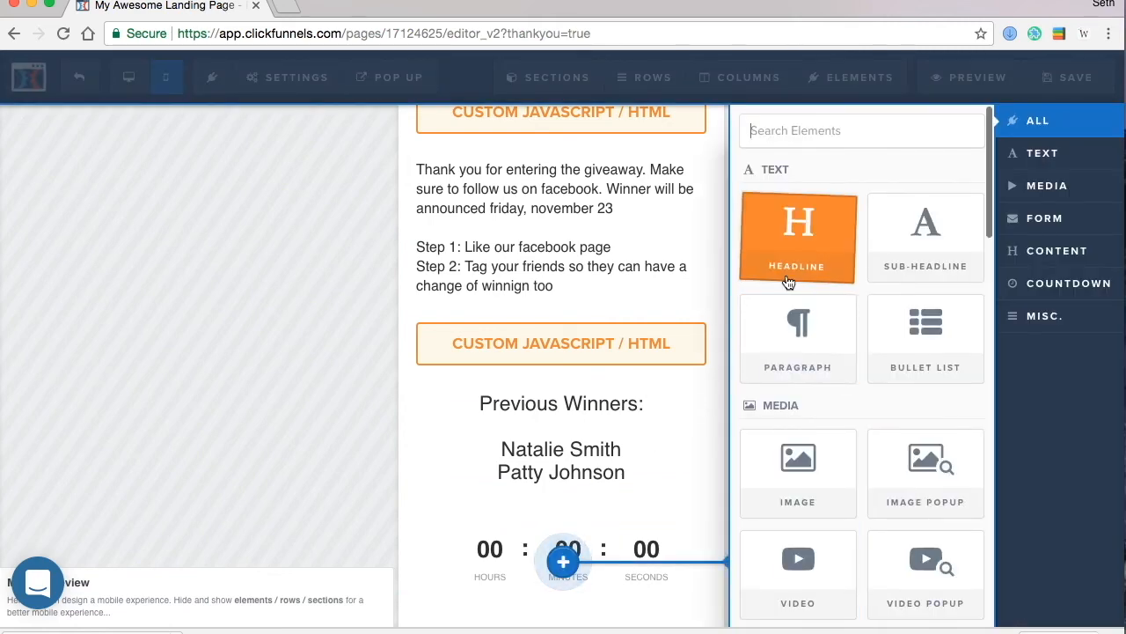
{"action": "left_click_drag", "start_coordinate": [619, 468], "coordinate": [599, 510]}
{"action": "left_click", "coordinate": [598, 533]}
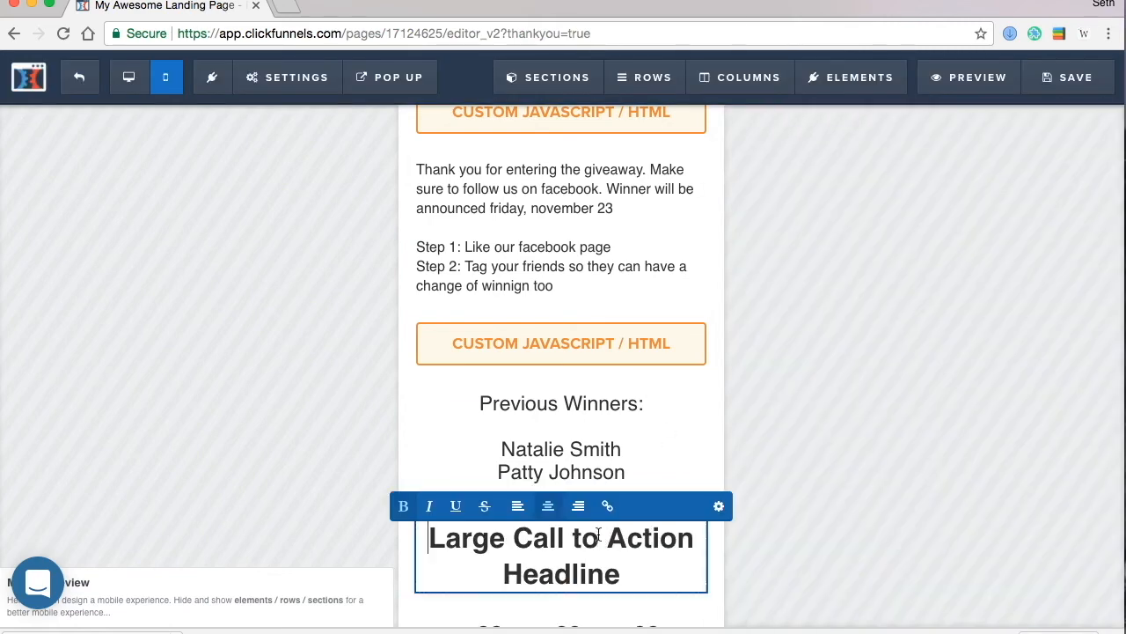
{"action": "triple_click", "coordinate": [612, 560]}
{"action": "type", "text": "Givea"}
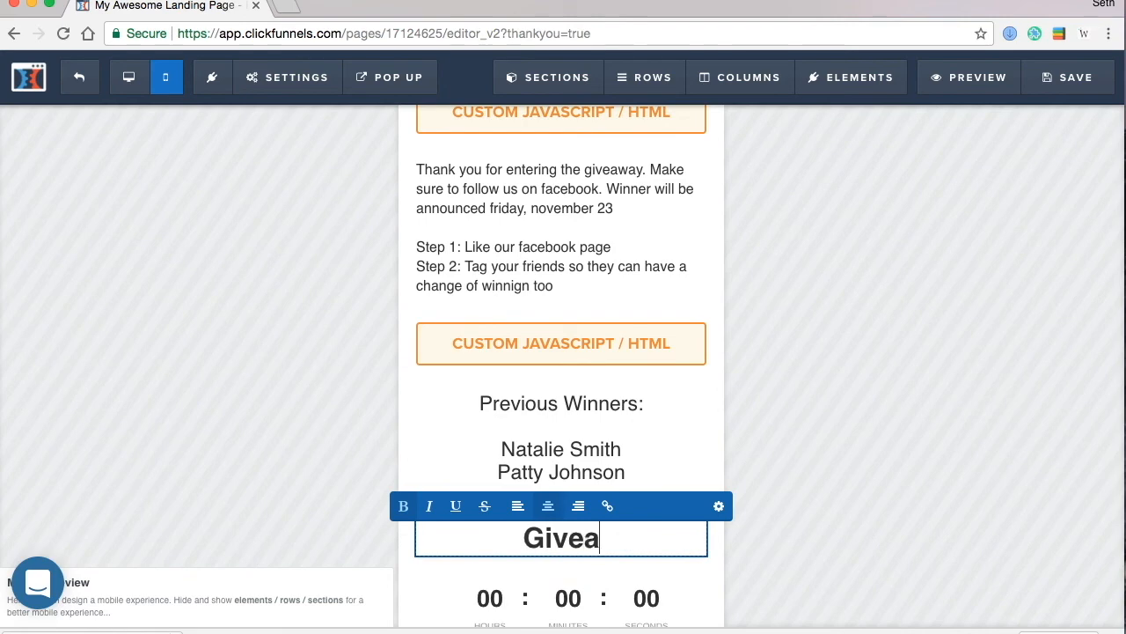
{"action": "type", "text": "way Timer"}
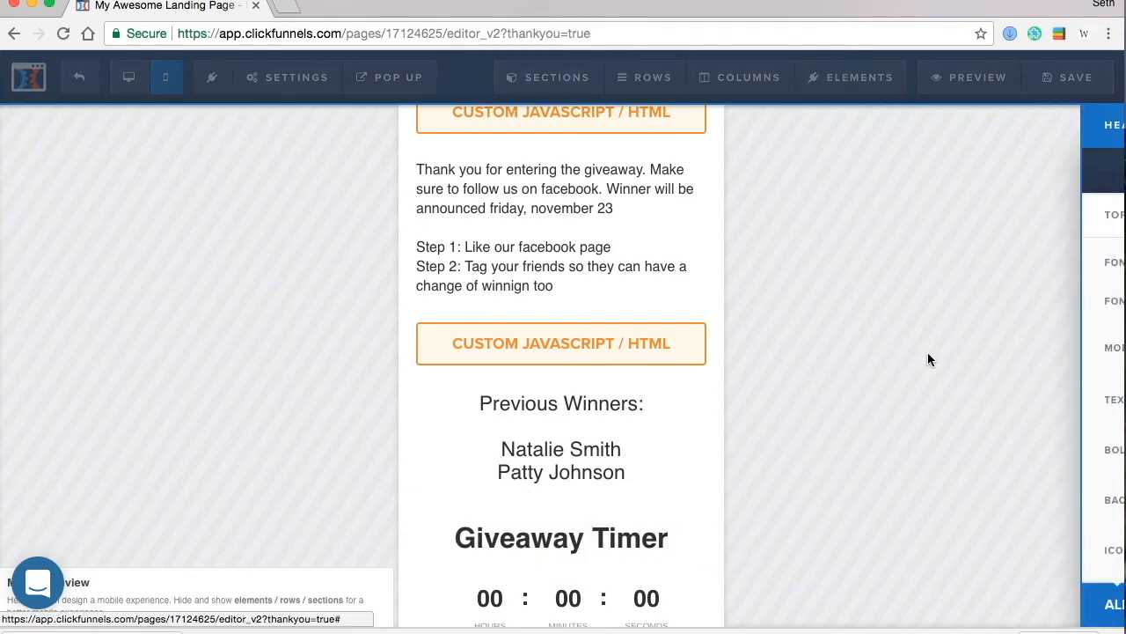
{"action": "left_click", "coordinate": [933, 401]}
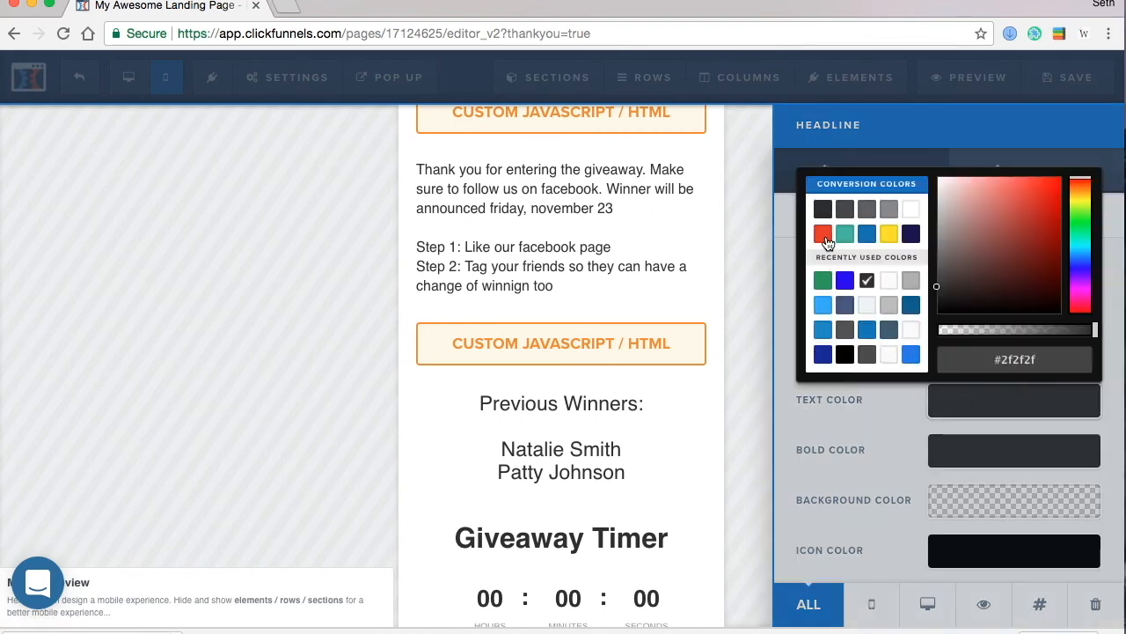
{"action": "left_click", "coordinate": [823, 234]}
{"action": "left_click", "coordinate": [266, 385]}
- Set the countdown's top margin to 0
{"action": "scroll", "coordinate": [616, 467], "scroll_direction": "down", "scroll_amount": 2}
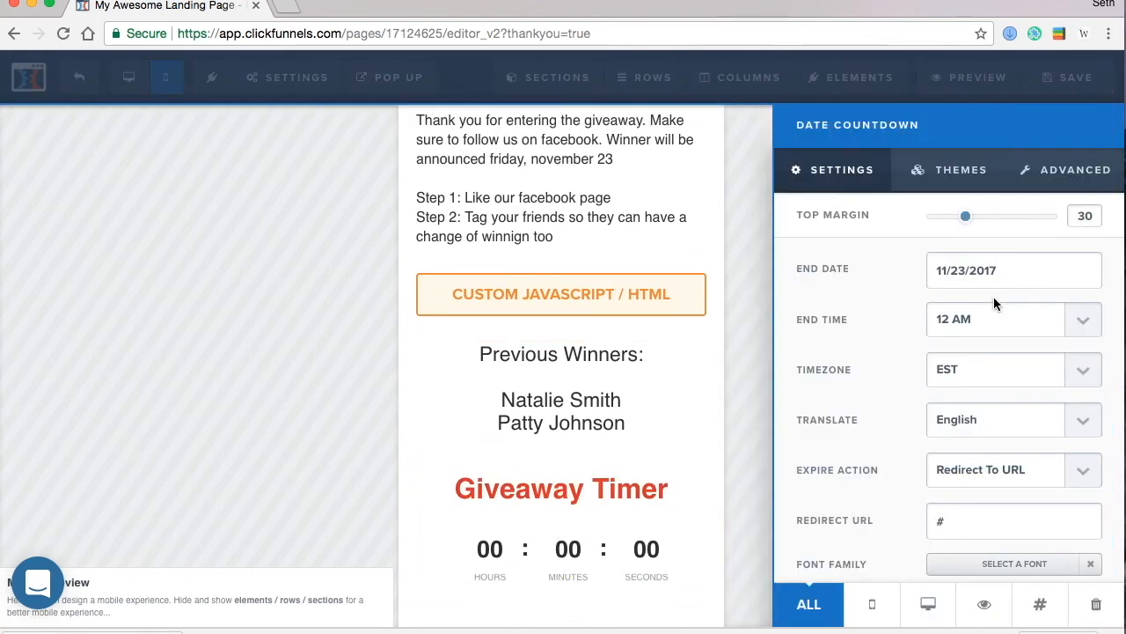
{"action": "left_click_drag", "start_coordinate": [973, 222], "coordinate": [883, 219]}
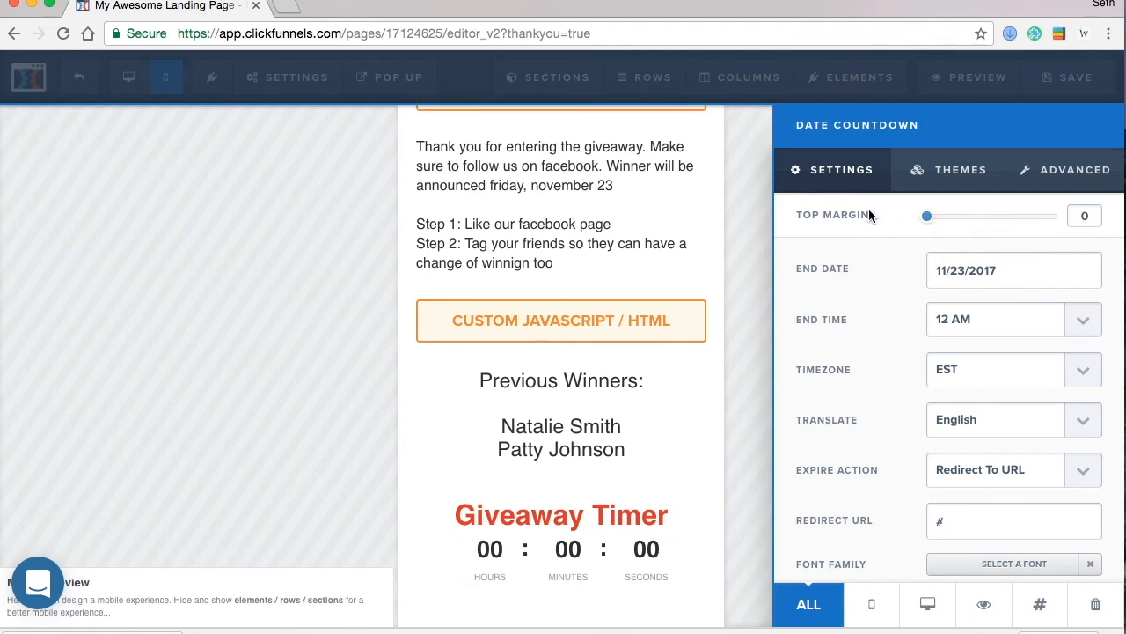
{"action": "left_click", "coordinate": [536, 294]}
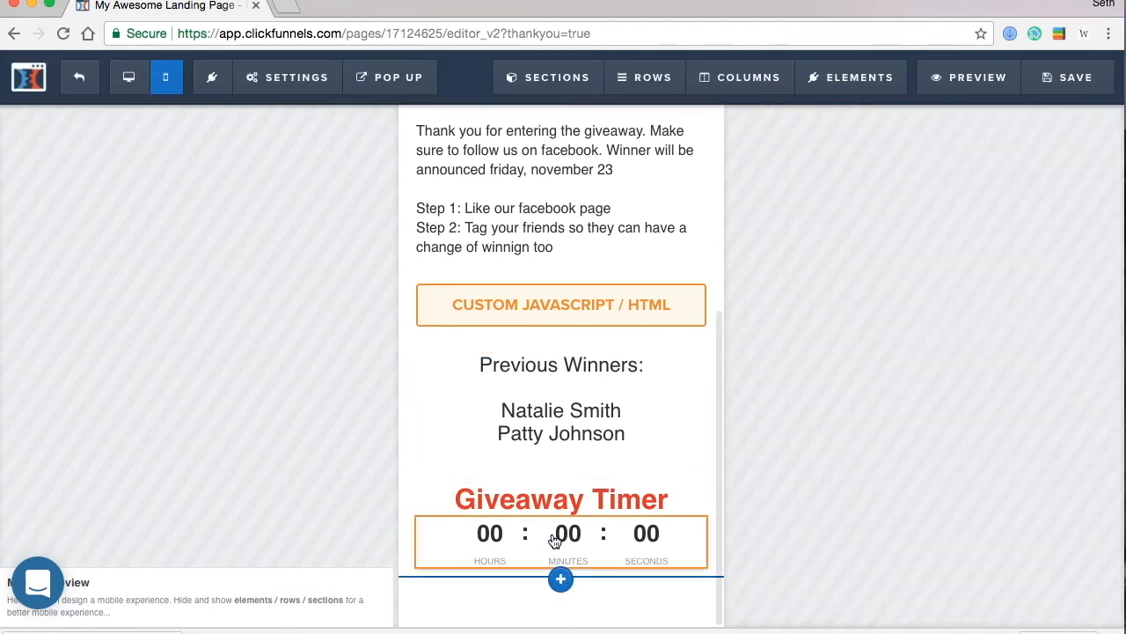
- Add a Custom JS/HTML block below the countdown timer
{"action": "left_click", "coordinate": [562, 573]}
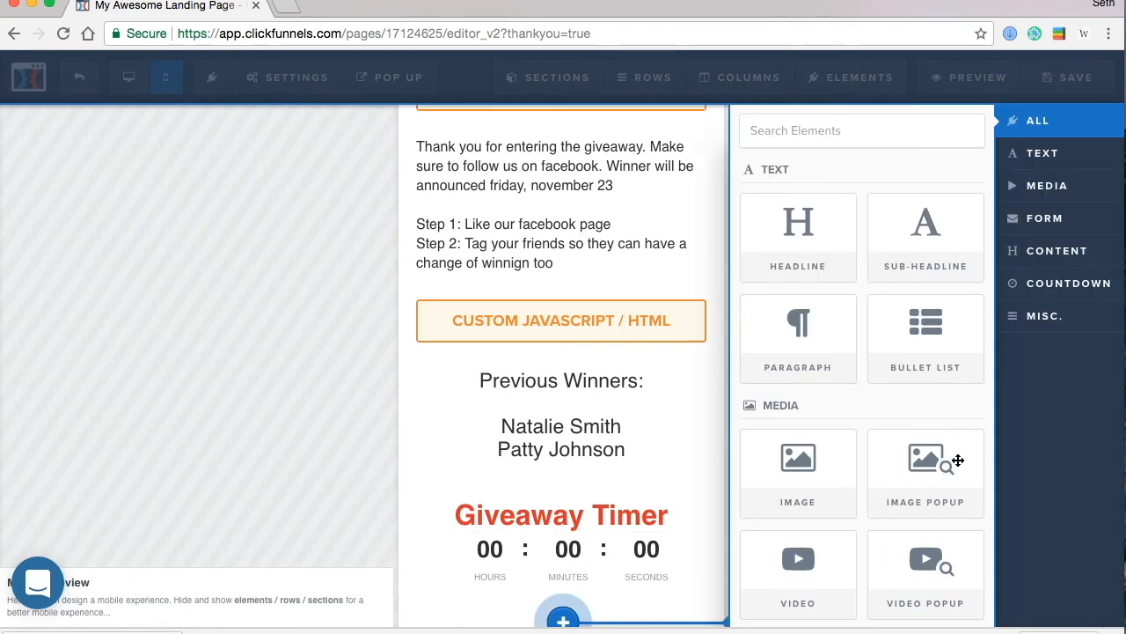
{"action": "scroll", "coordinate": [961, 463], "scroll_direction": "down", "scroll_amount": 5}
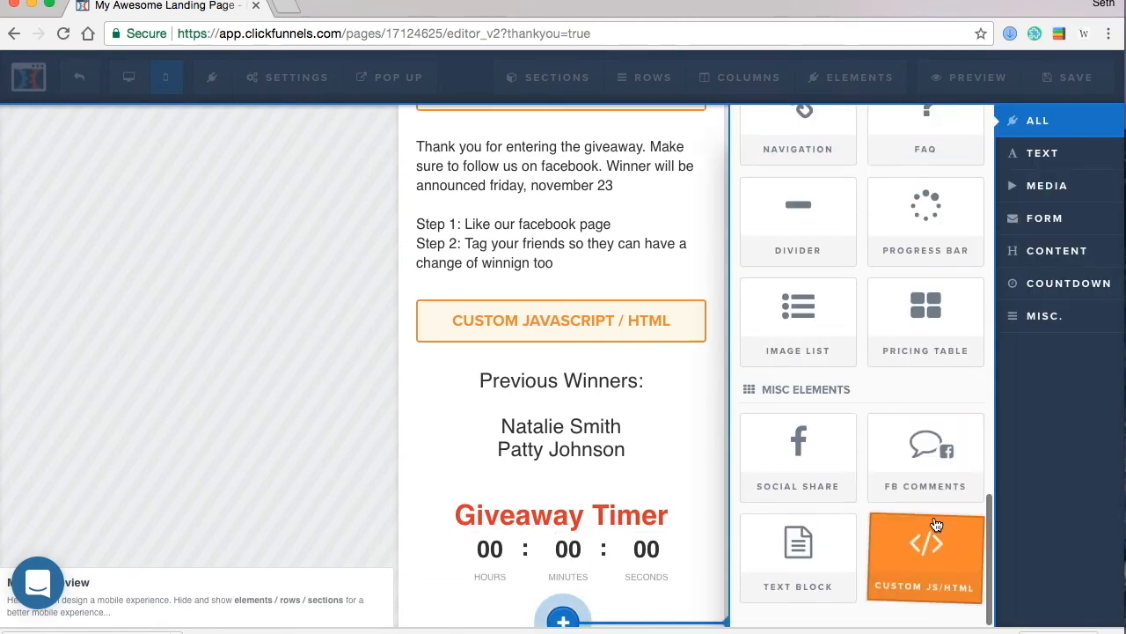
{"action": "left_click", "coordinate": [932, 533]}
{"action": "scroll", "coordinate": [753, 401], "scroll_direction": "up", "scroll_amount": 8}
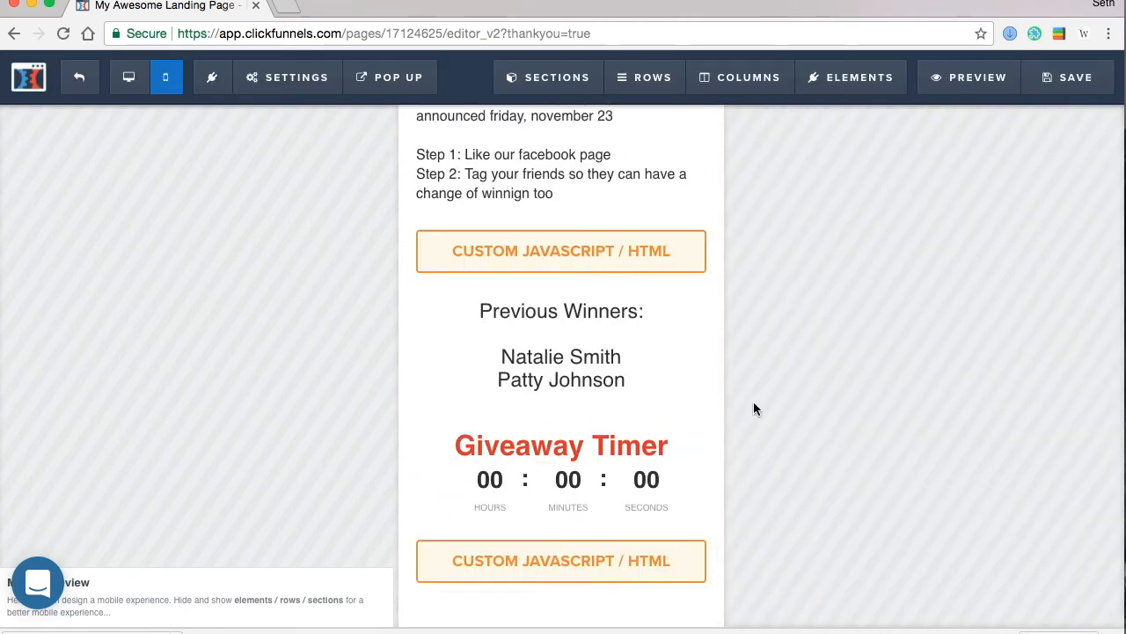
{"action": "scroll", "coordinate": [684, 382], "scroll_direction": "down", "scroll_amount": 4}
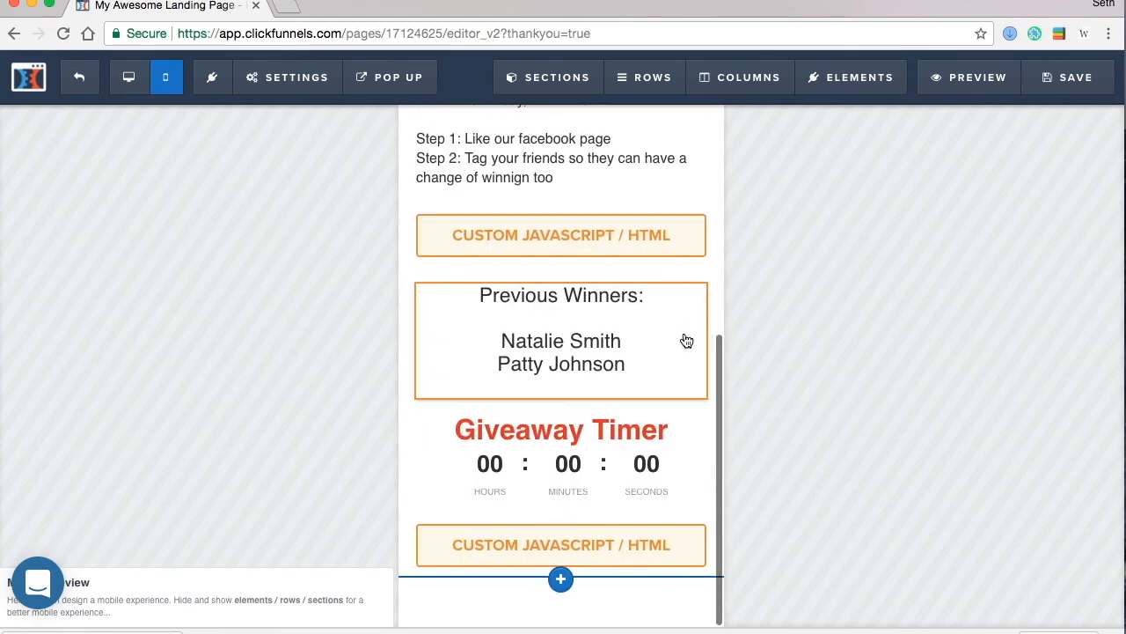
{"action": "scroll", "coordinate": [683, 339], "scroll_direction": "up", "scroll_amount": 5}
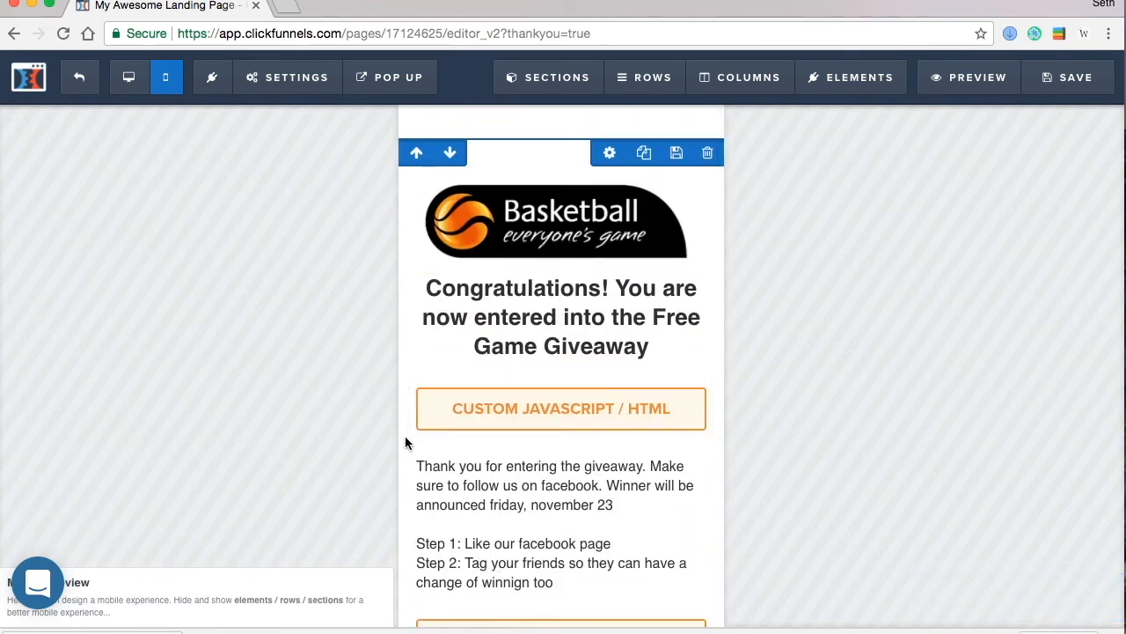
- Open the code editor of the custom code block under the congratulations heading
{"action": "left_click", "coordinate": [637, 405]}
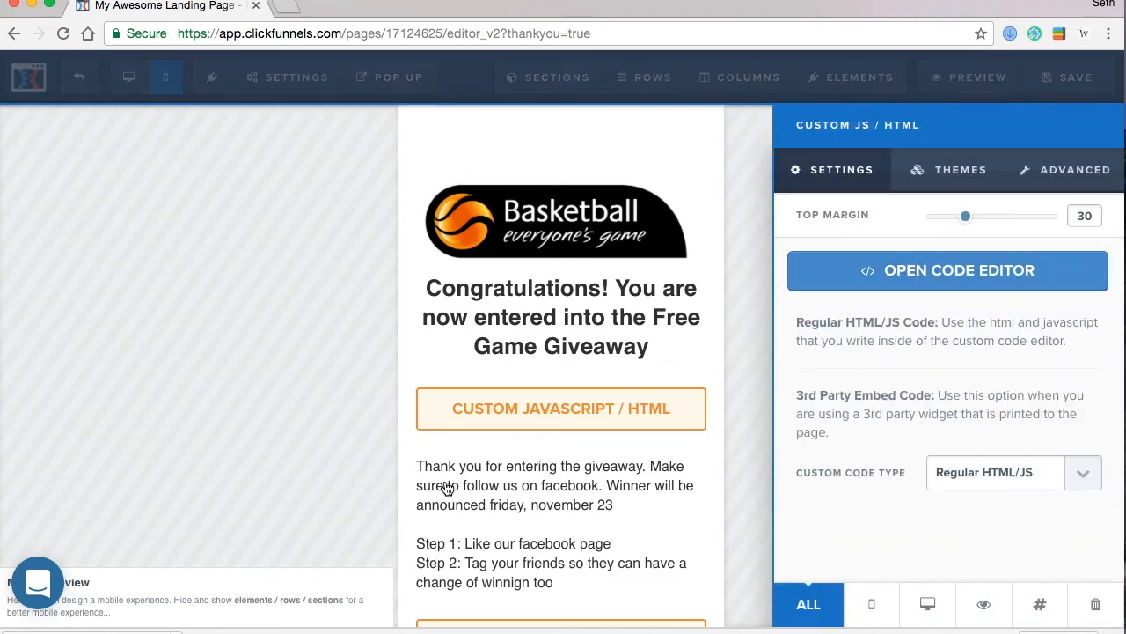
{"action": "key", "text": "Escape"}
{"action": "left_click", "coordinate": [609, 427]}
{"action": "left_click", "coordinate": [889, 284]}
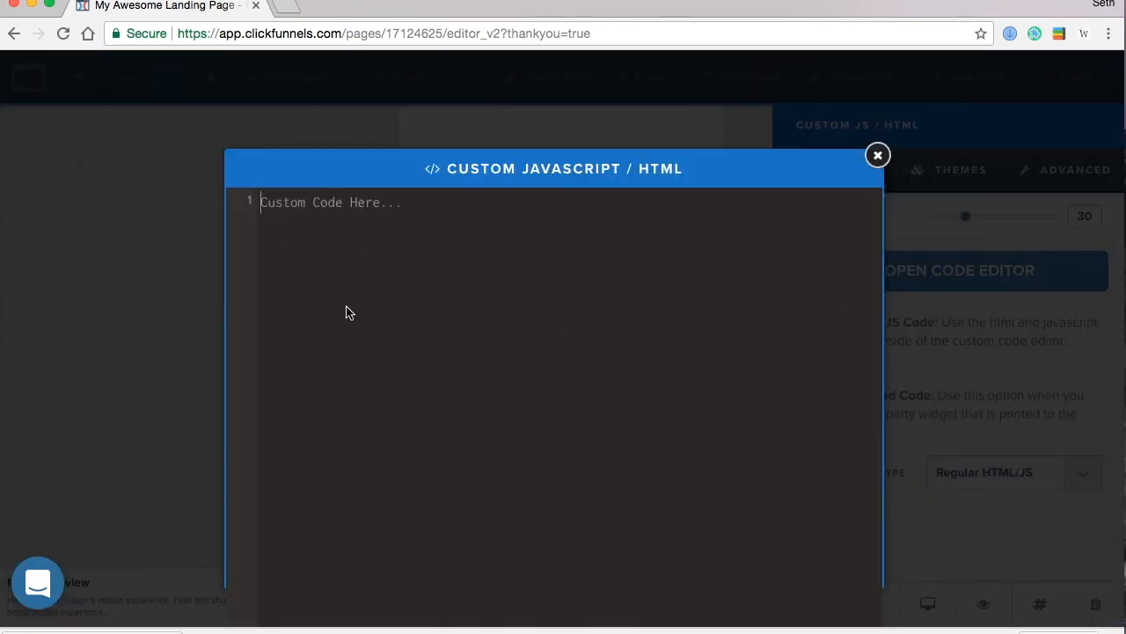
- Set the page's SEO meta title to 'Thank You Page' and save the page
{"action": "left_click", "coordinate": [878, 155]}
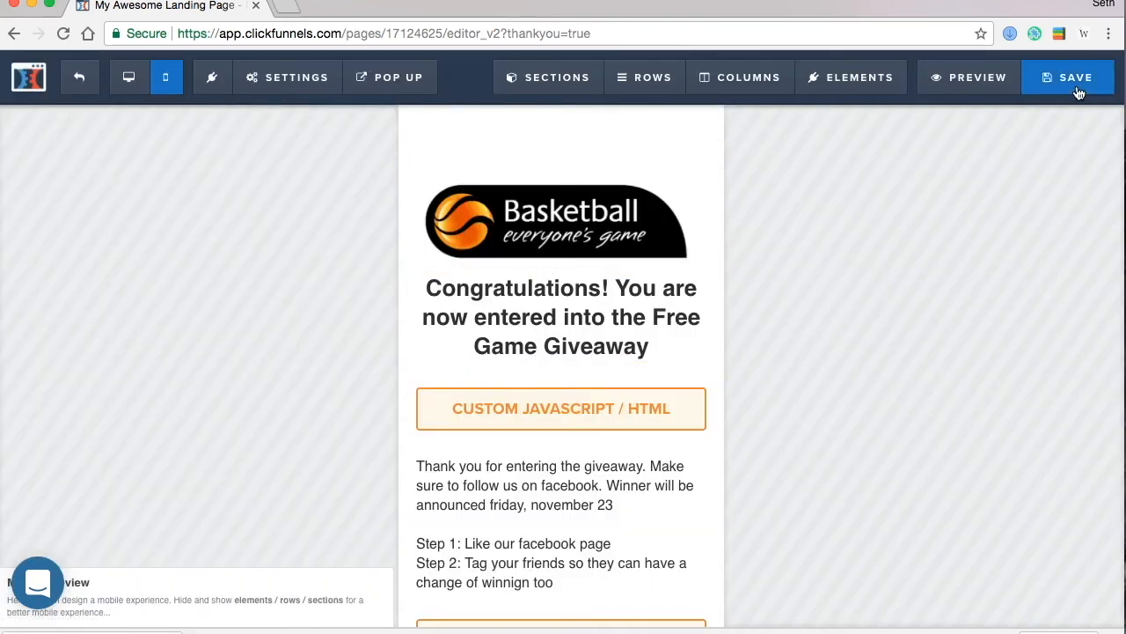
{"action": "left_click", "coordinate": [81, 81]}
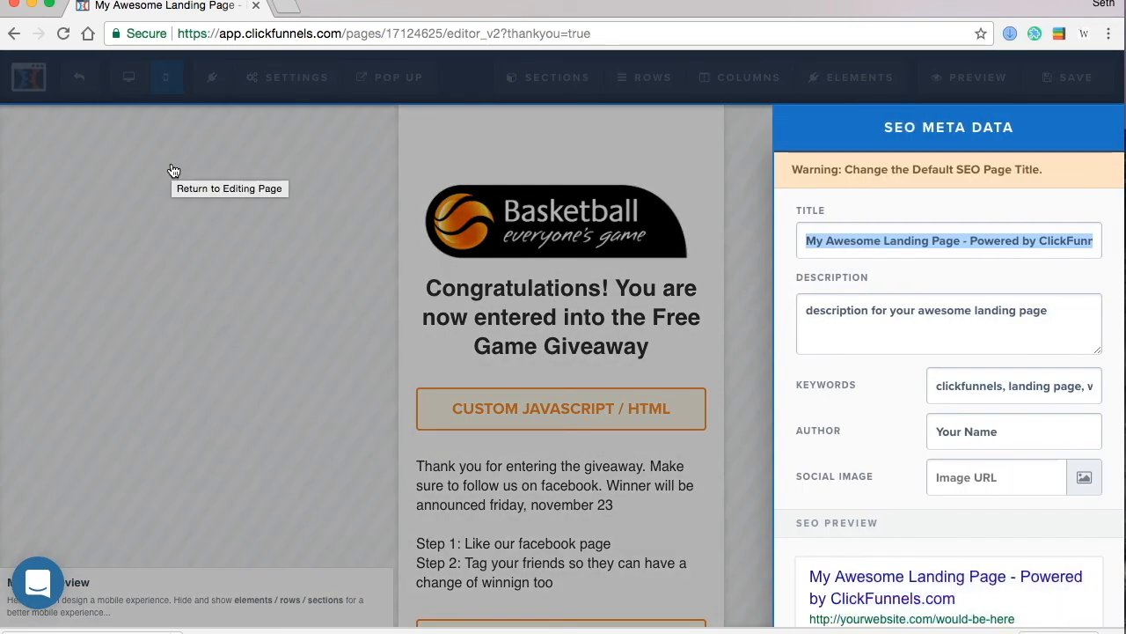
{"action": "type", "text": "Thank You Page"}
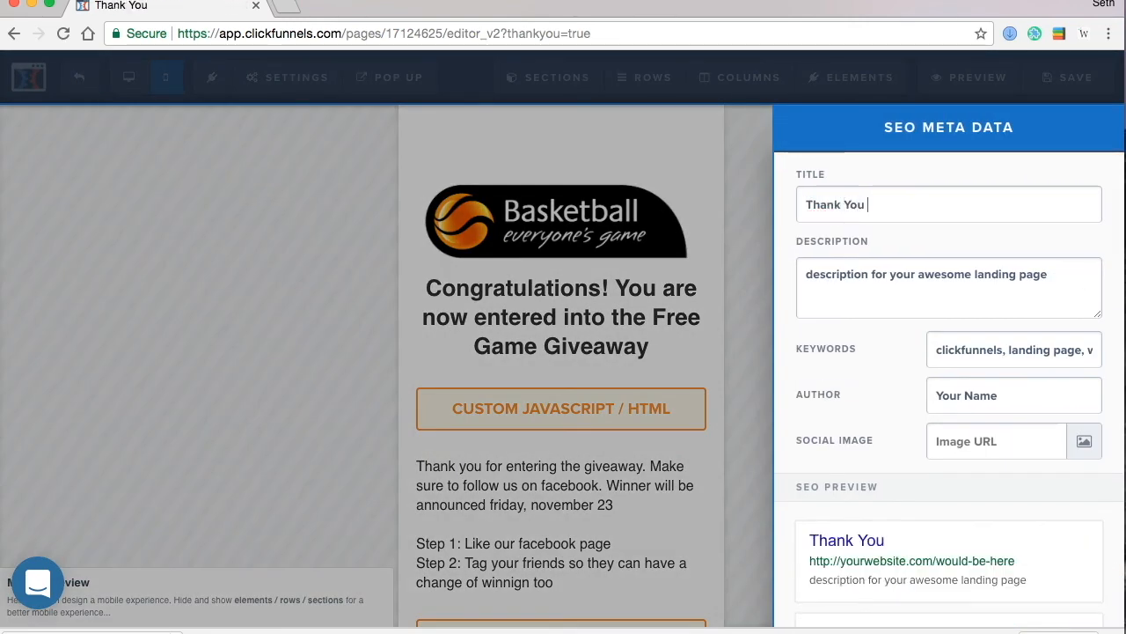
{"action": "left_click", "coordinate": [66, 305]}
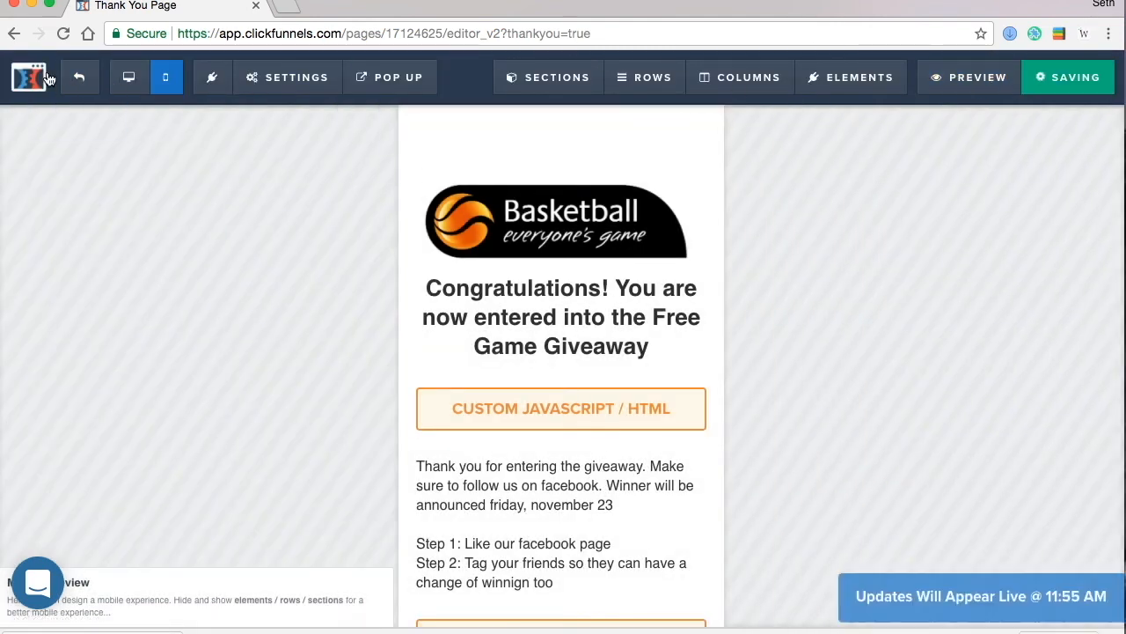
{"action": "left_click", "coordinate": [74, 80]}
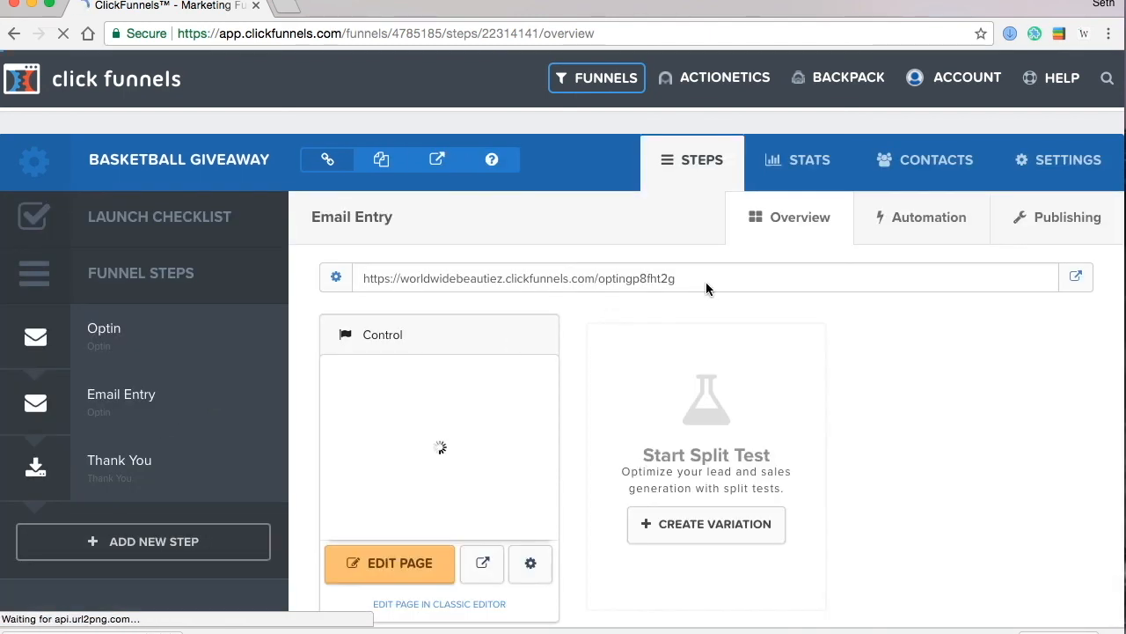
- Select the Email Entry page's URL, then switch to the Optin funnel step
{"action": "left_click_drag", "start_coordinate": [708, 282], "coordinate": [375, 282]}
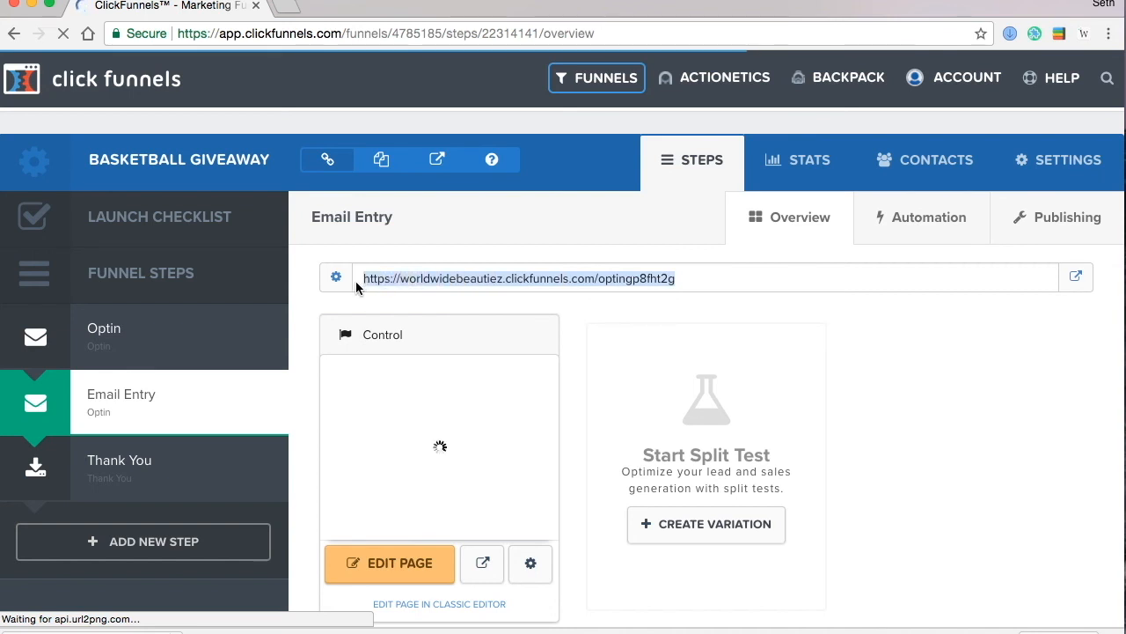
{"action": "left_click", "coordinate": [171, 350]}
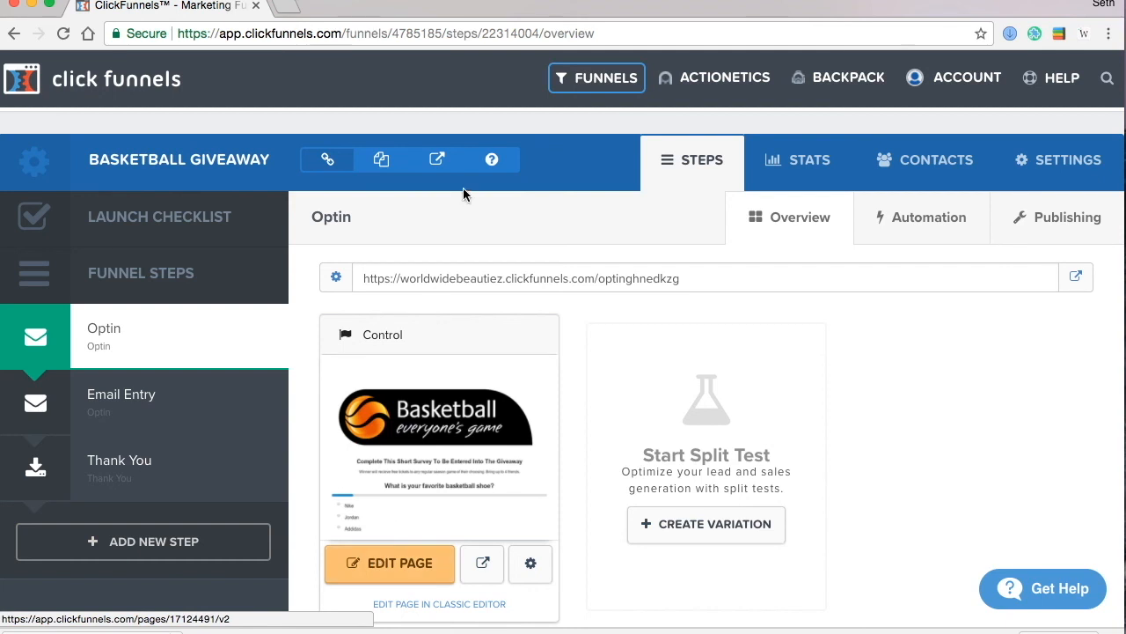
- Open the Optin page's survey settings and show its Outcomes list
{"action": "left_click", "coordinate": [406, 572]}
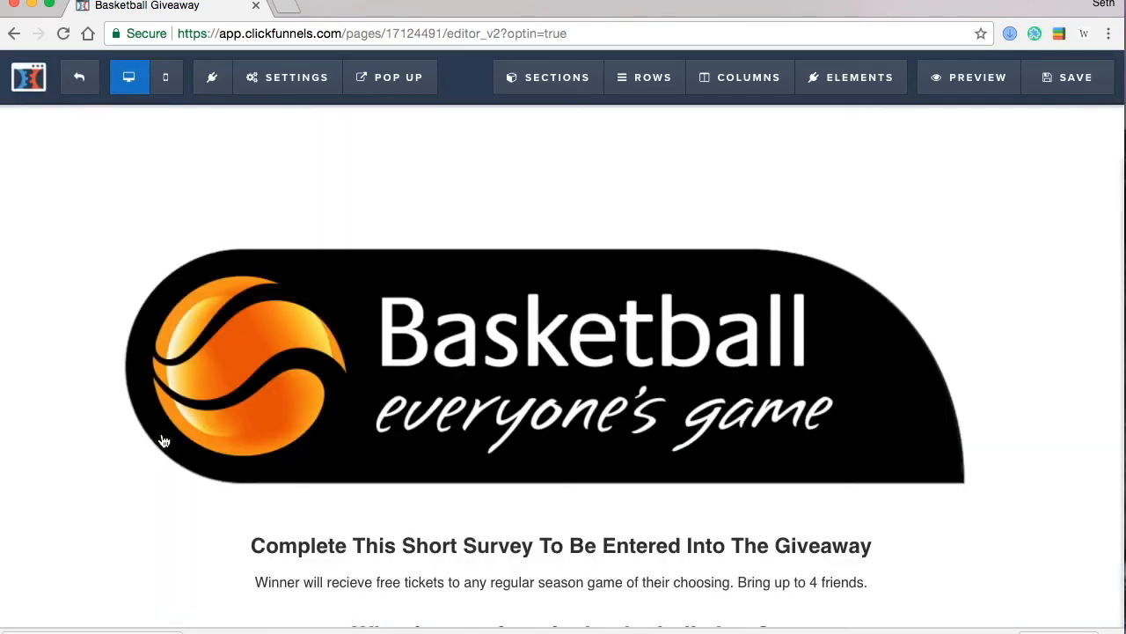
{"action": "scroll", "coordinate": [629, 452], "scroll_direction": "down", "scroll_amount": 3}
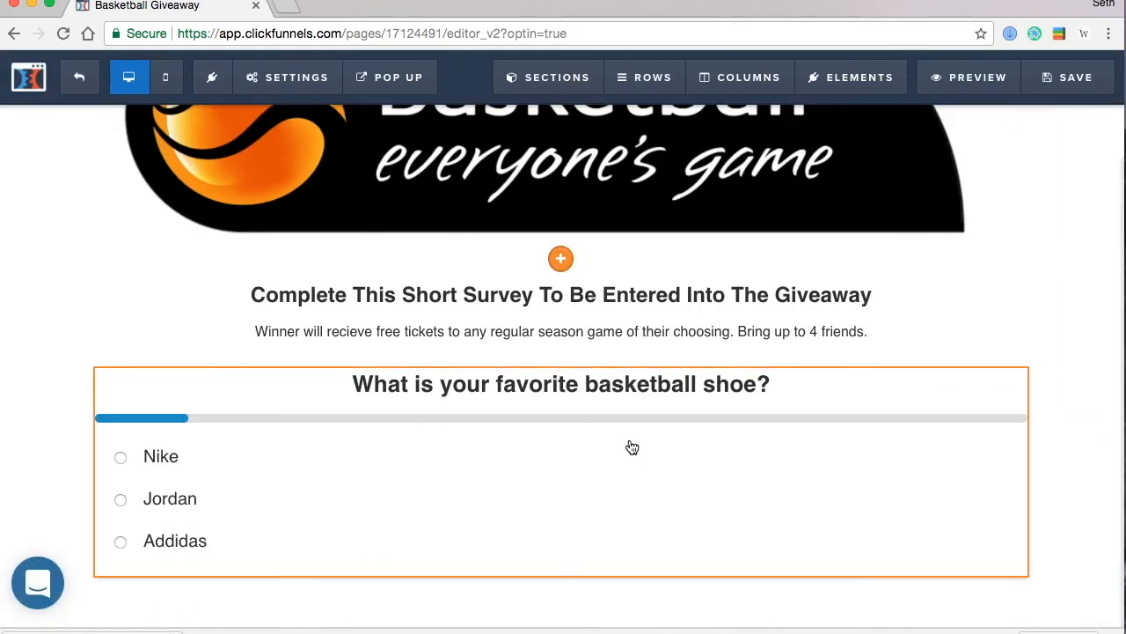
{"action": "left_click", "coordinate": [554, 487]}
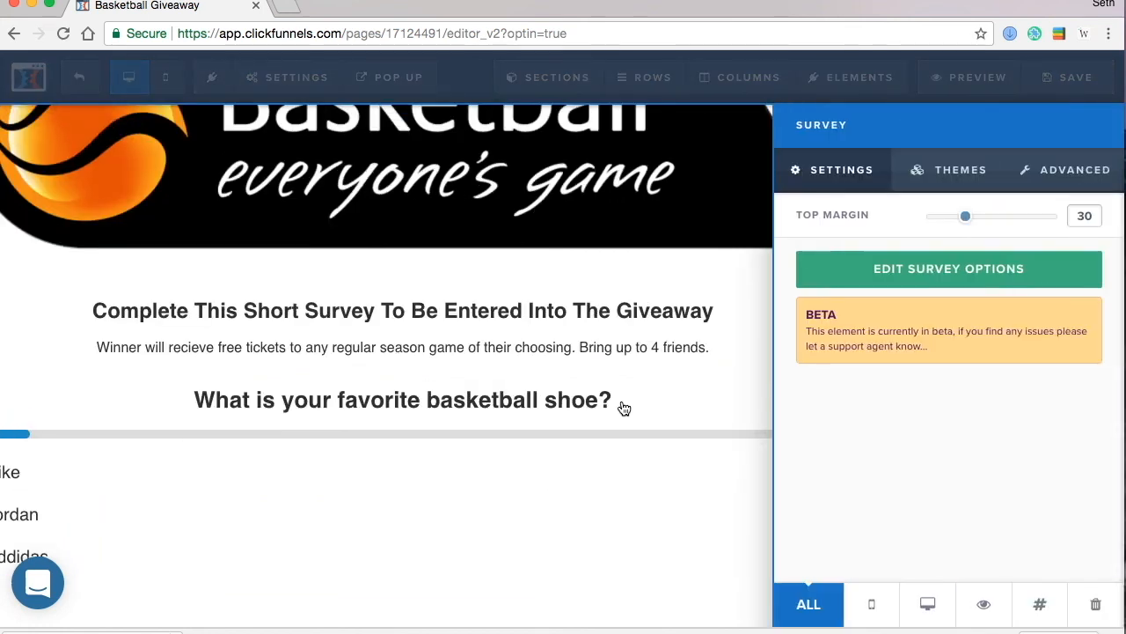
{"action": "left_click", "coordinate": [942, 280]}
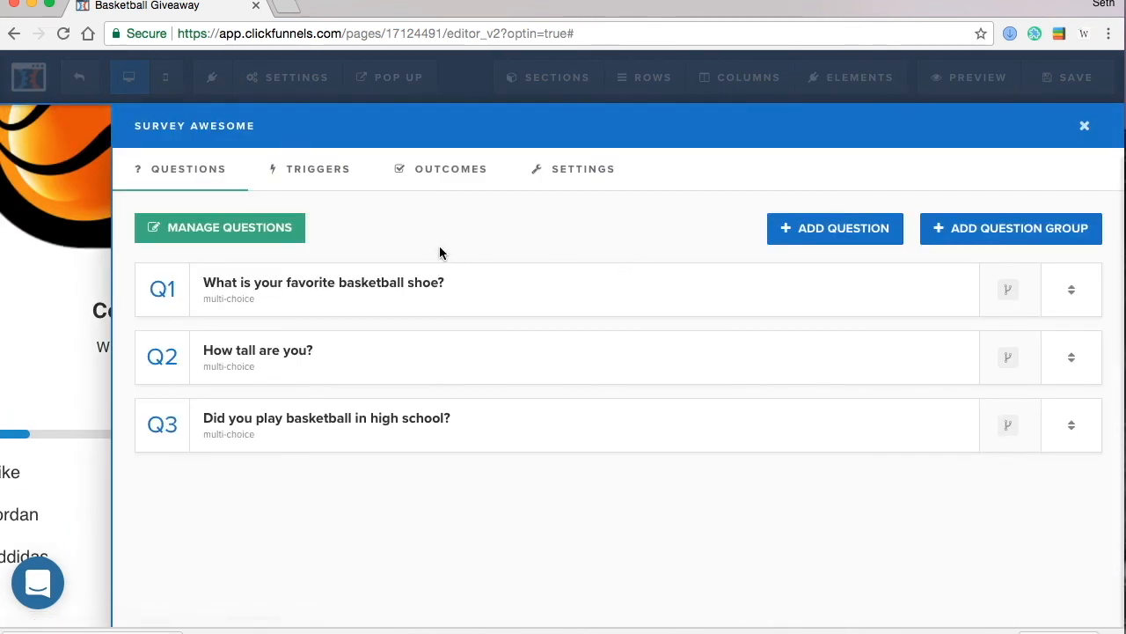
{"action": "left_click", "coordinate": [454, 170]}
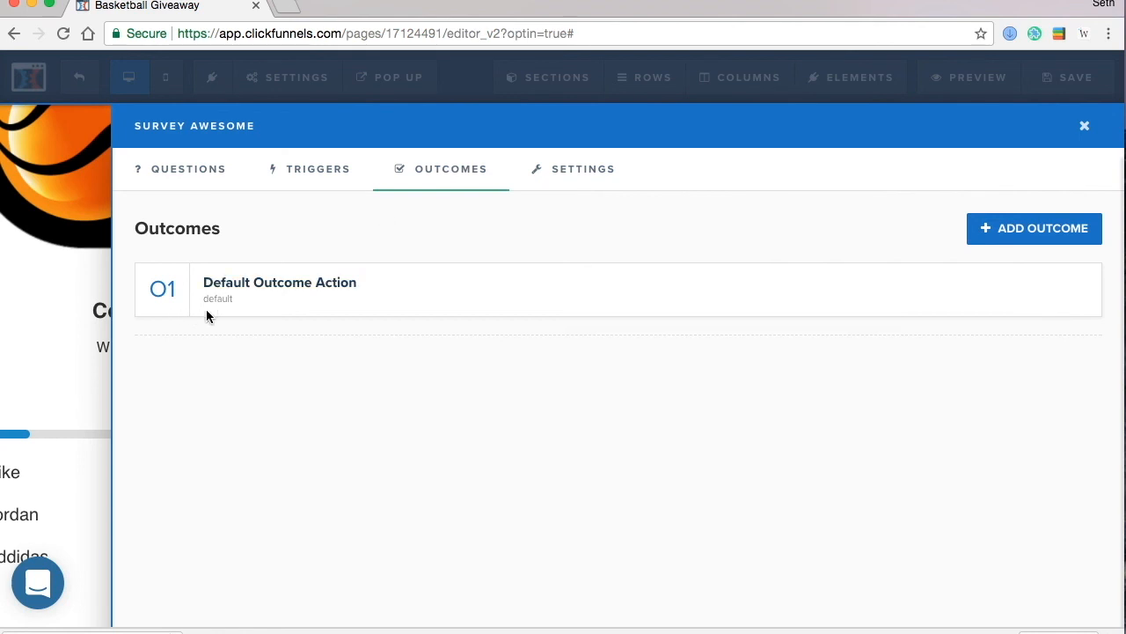
- Make the Default Outcome redirect to the copied Email Entry page URL, then save the Optin page
{"action": "left_click", "coordinate": [326, 289]}
{"action": "scroll", "coordinate": [882, 451], "scroll_direction": "down", "scroll_amount": 3}
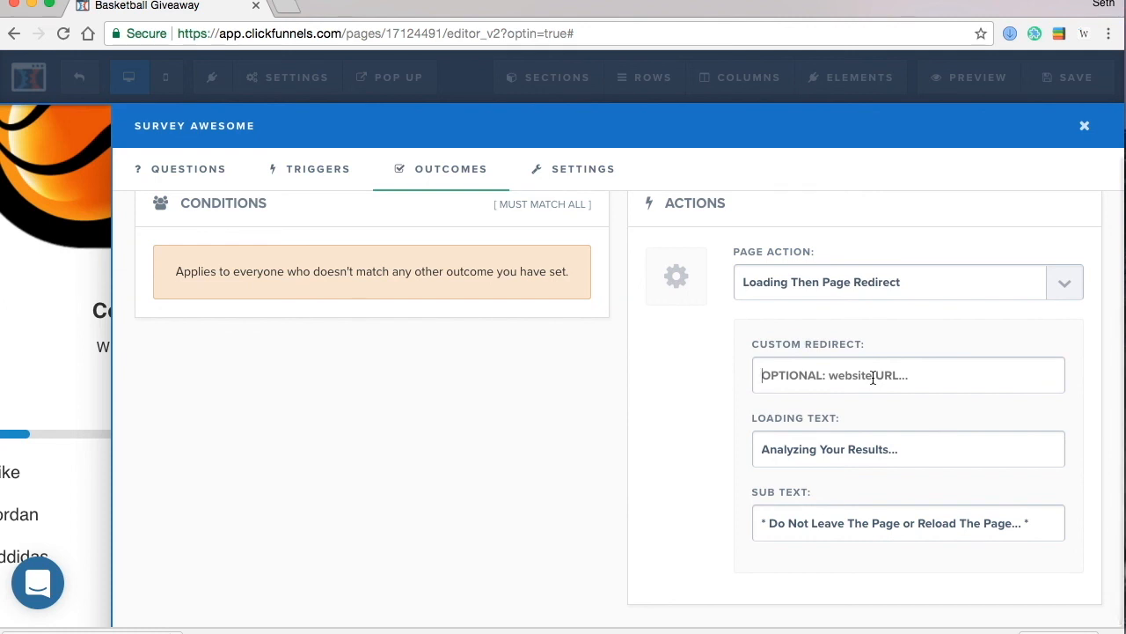
{"action": "key", "text": "super+v"}
{"action": "left_click", "coordinate": [532, 427]}
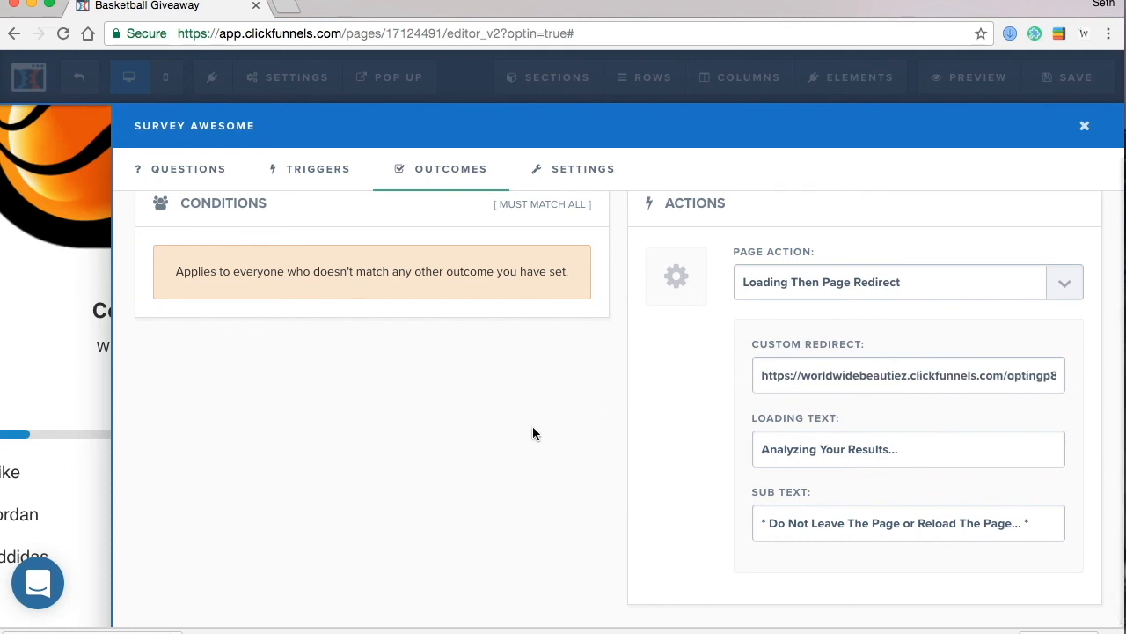
{"action": "scroll", "coordinate": [551, 344], "scroll_direction": "up", "scroll_amount": 3}
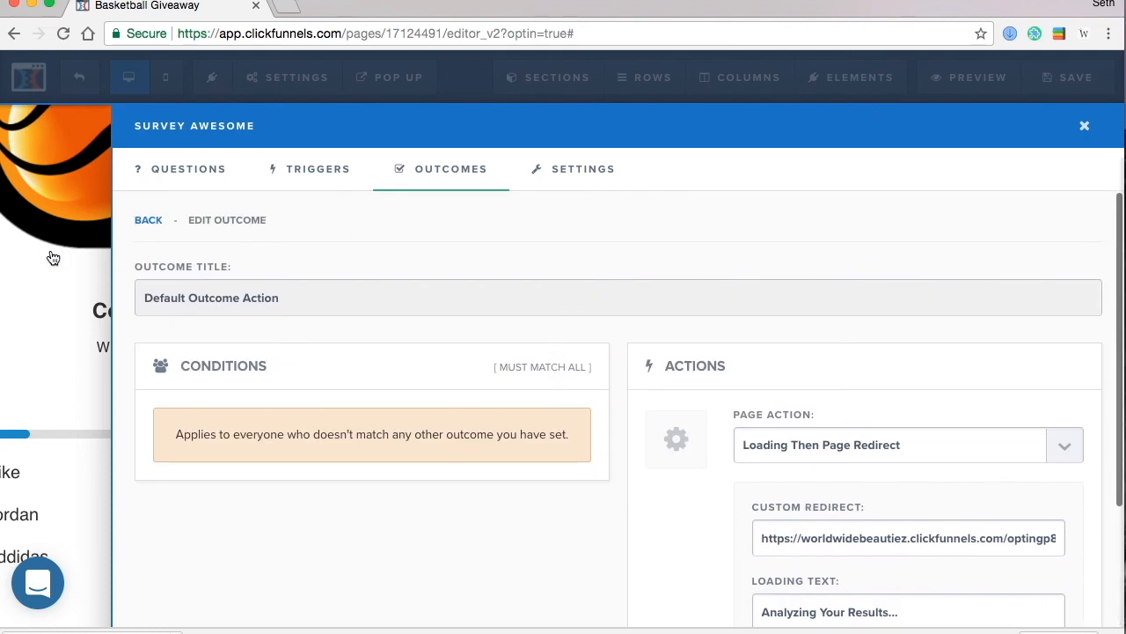
{"action": "left_click", "coordinate": [53, 258]}
{"action": "left_click", "coordinate": [1066, 77]}
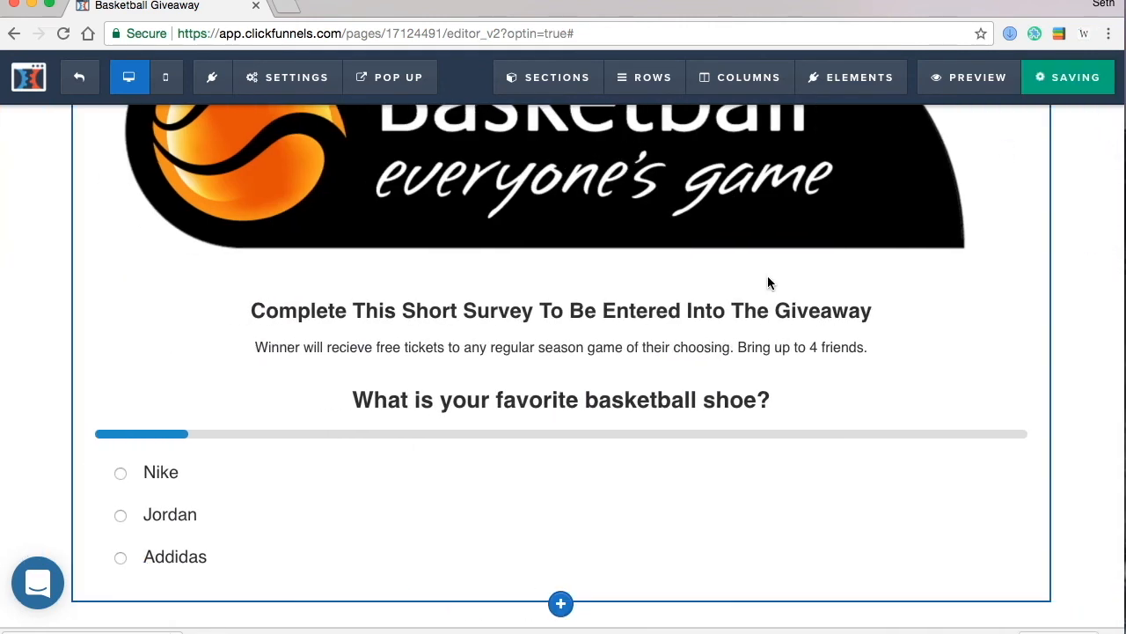
- Exit the editor and load the copied Optin step URL in a new browser tab
{"action": "left_click", "coordinate": [79, 81]}
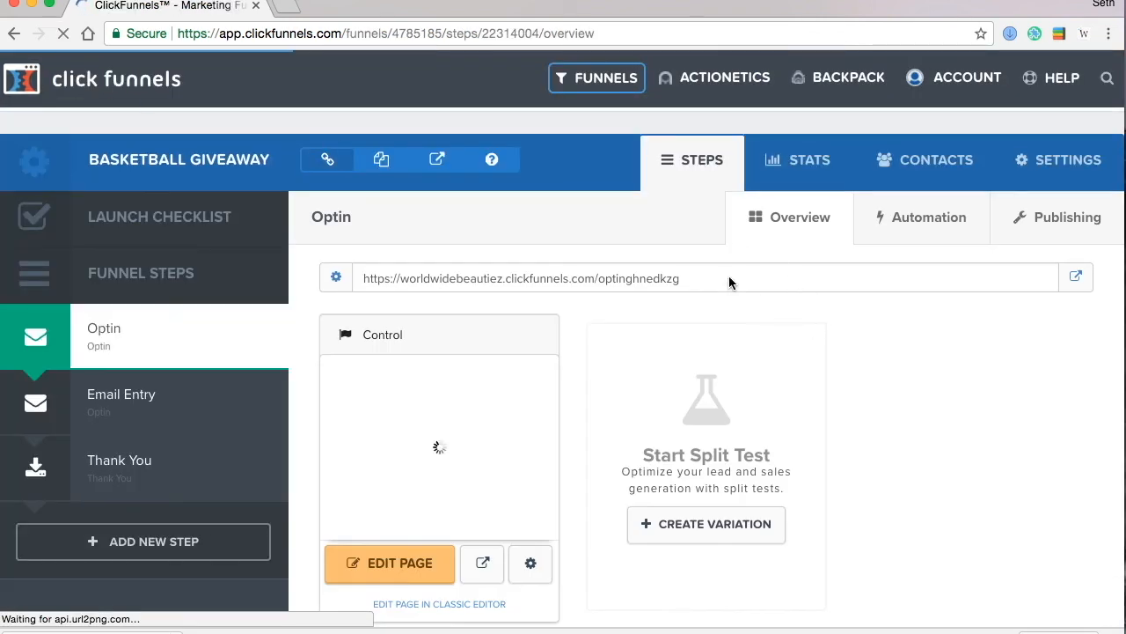
{"action": "left_click_drag", "start_coordinate": [728, 276], "coordinate": [404, 275]}
{"action": "key", "text": "super+c"}
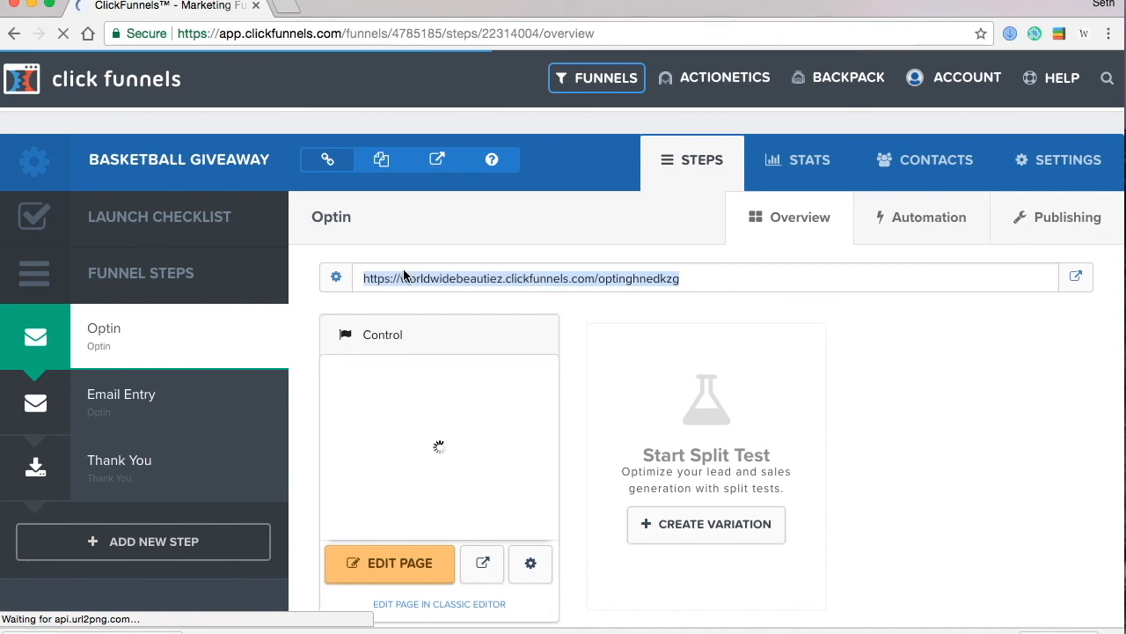
{"action": "left_click", "coordinate": [284, 11]}
{"action": "key", "text": "super+v"}
{"action": "key", "text": "Return"}
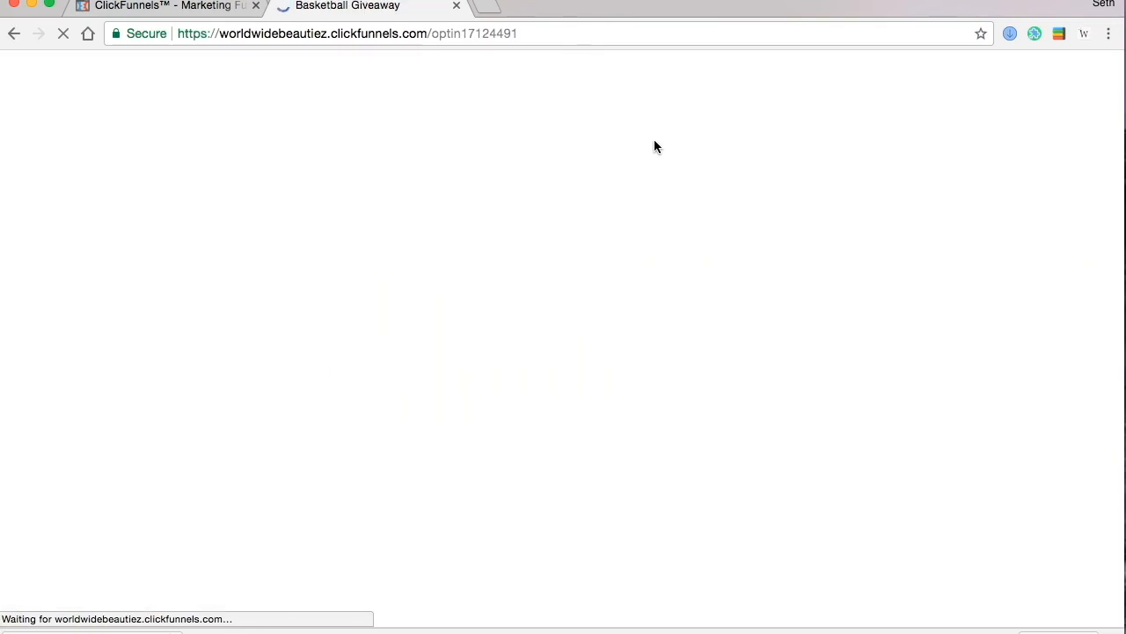
{"action": "right_click", "coordinate": [923, 219]}
{"action": "left_click", "coordinate": [987, 325]}
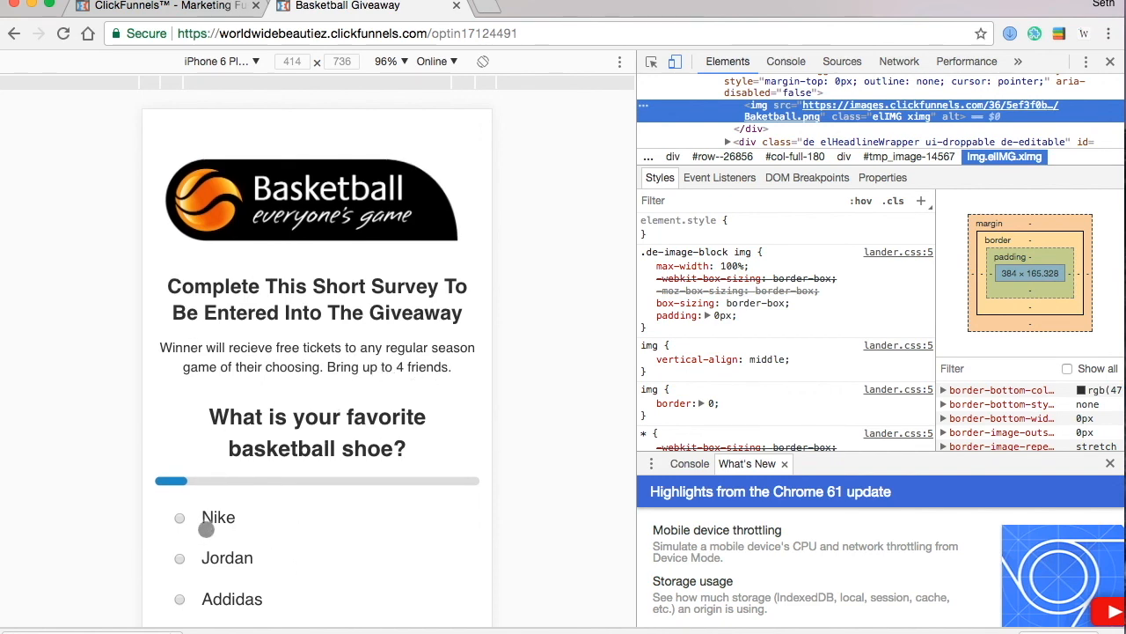
{"action": "left_click", "coordinate": [181, 520]}
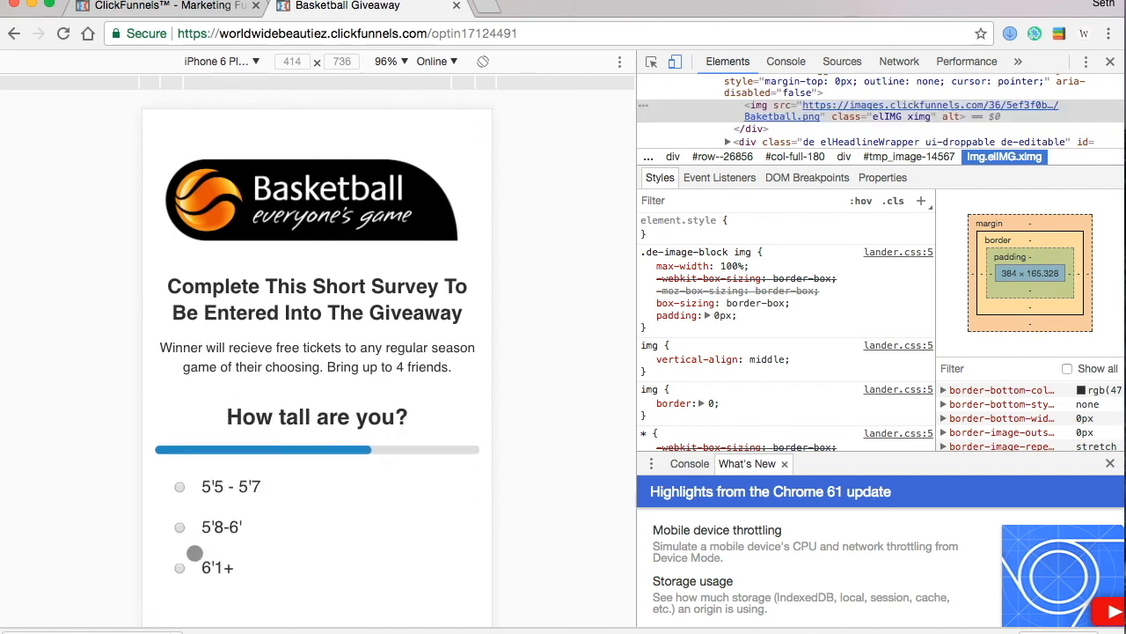
{"action": "left_click", "coordinate": [181, 531]}
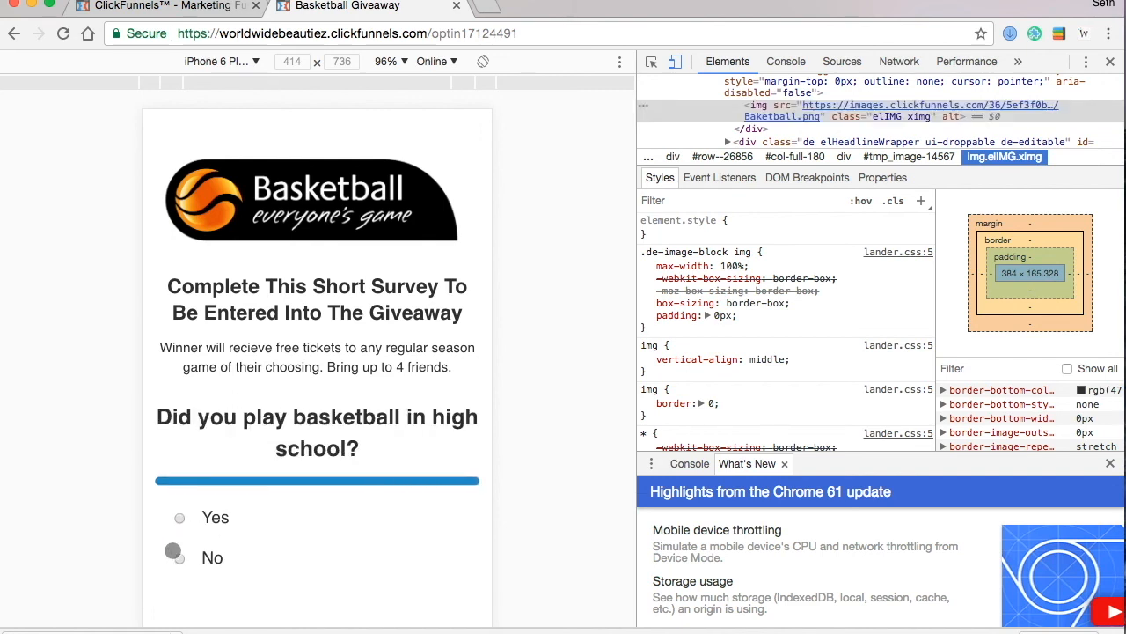
{"action": "left_click", "coordinate": [176, 555]}
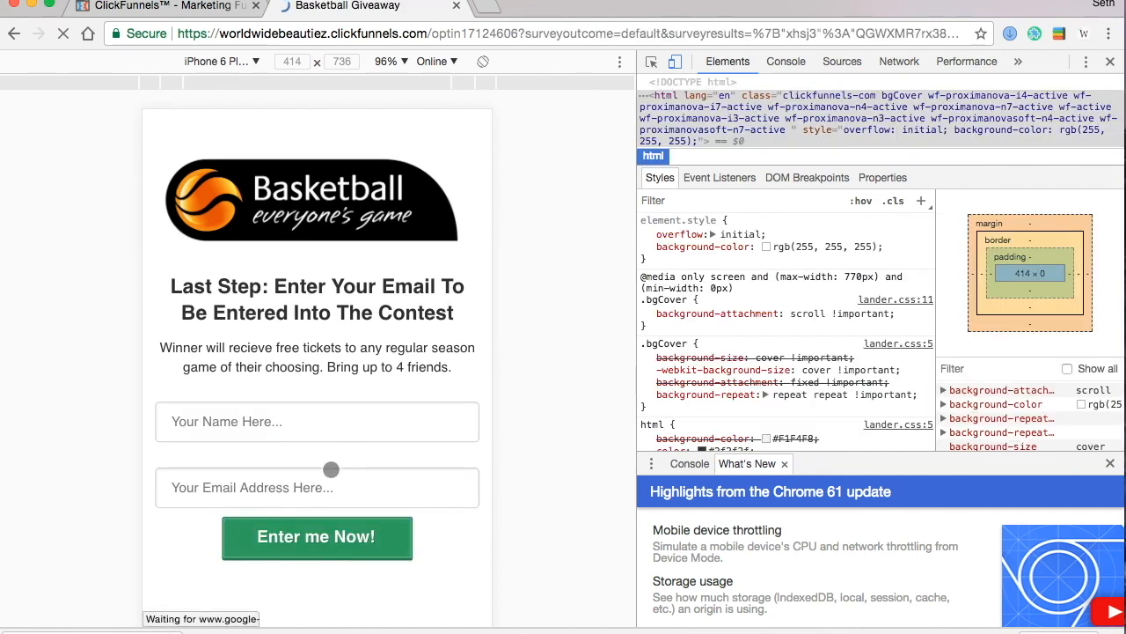
- Fill the Last Step form with a test name and corrected e-mail address, then submit the entry
{"action": "left_click", "coordinate": [281, 425]}
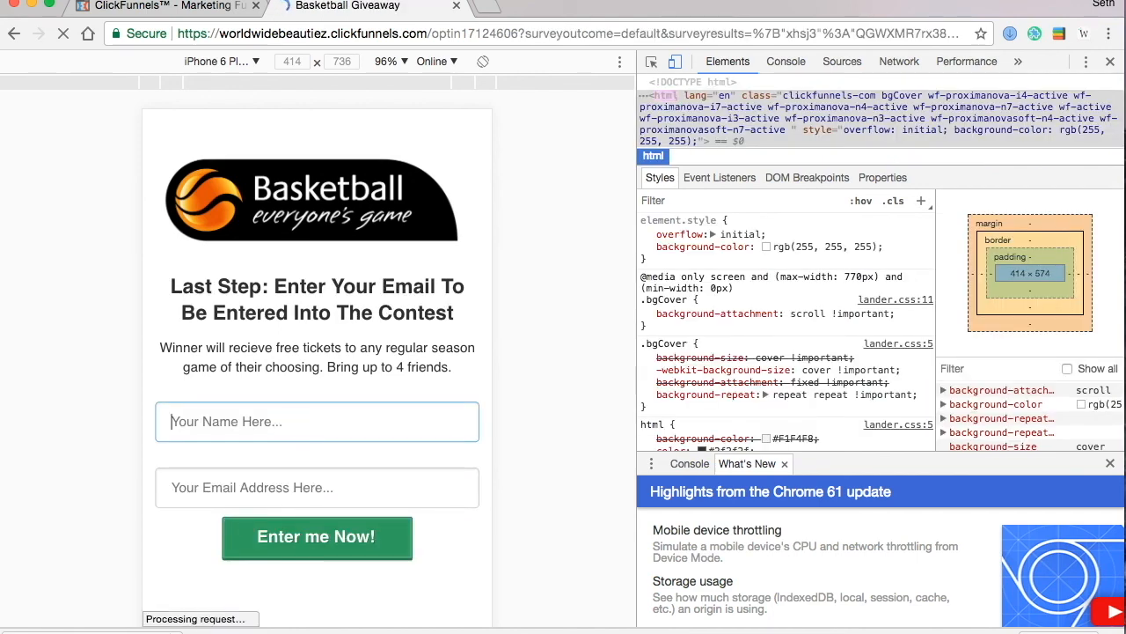
{"action": "type", "text": "seth"}
{"action": "left_click", "coordinate": [296, 482]}
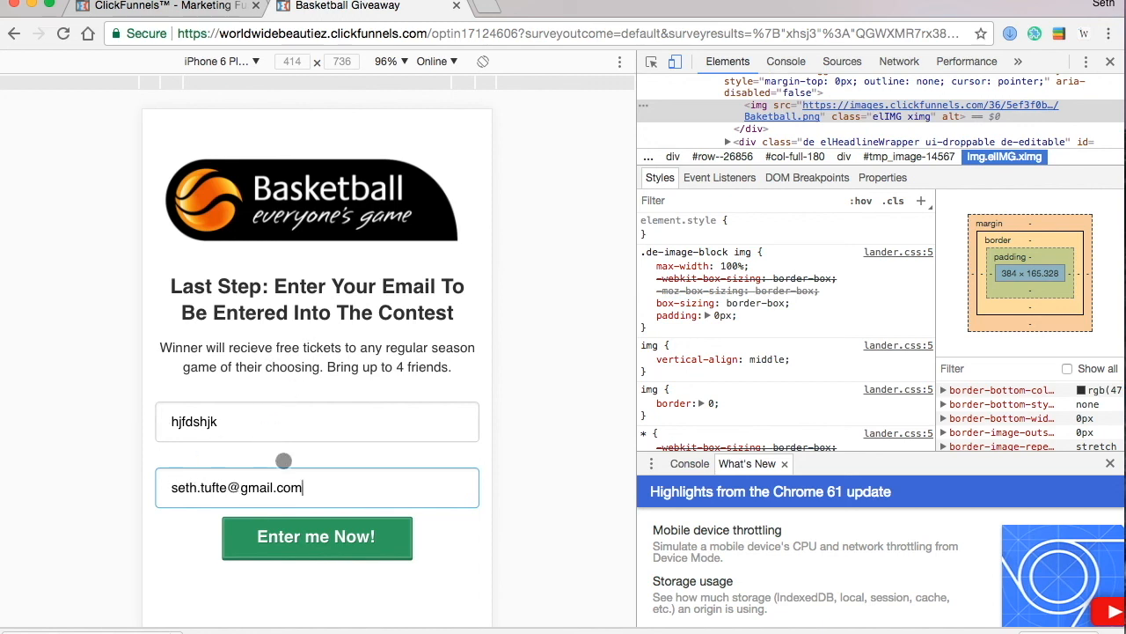
{"action": "key", "text": "BackSpace"}
{"action": "key", "text": "BackSpace"}
{"action": "key", "text": "BackSpace"}
{"action": "key", "text": "BackSpace"}
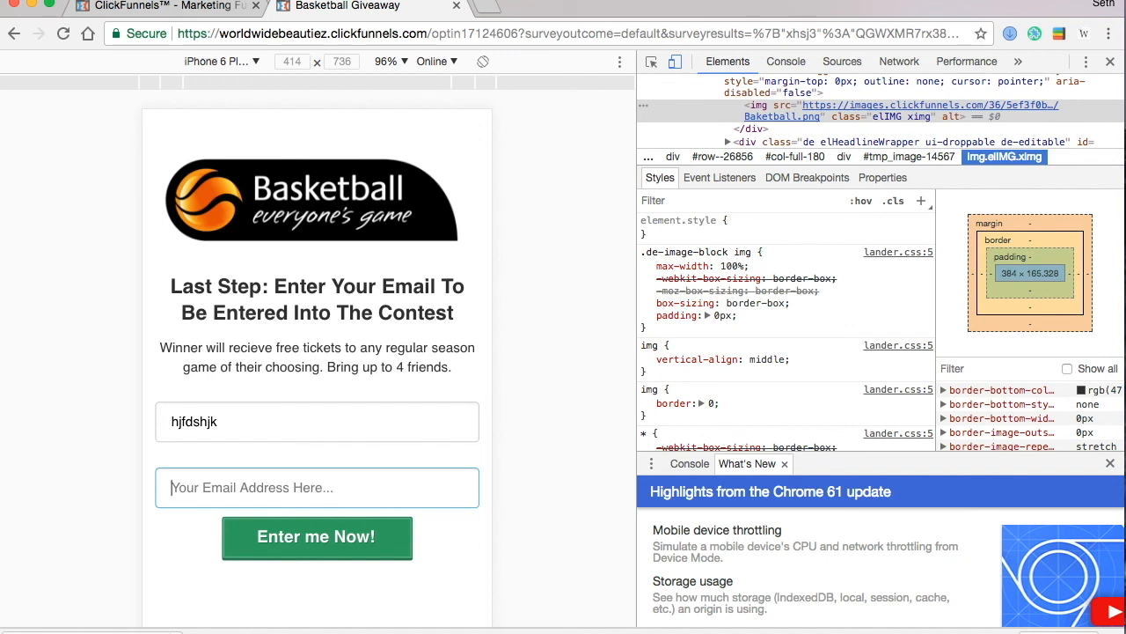
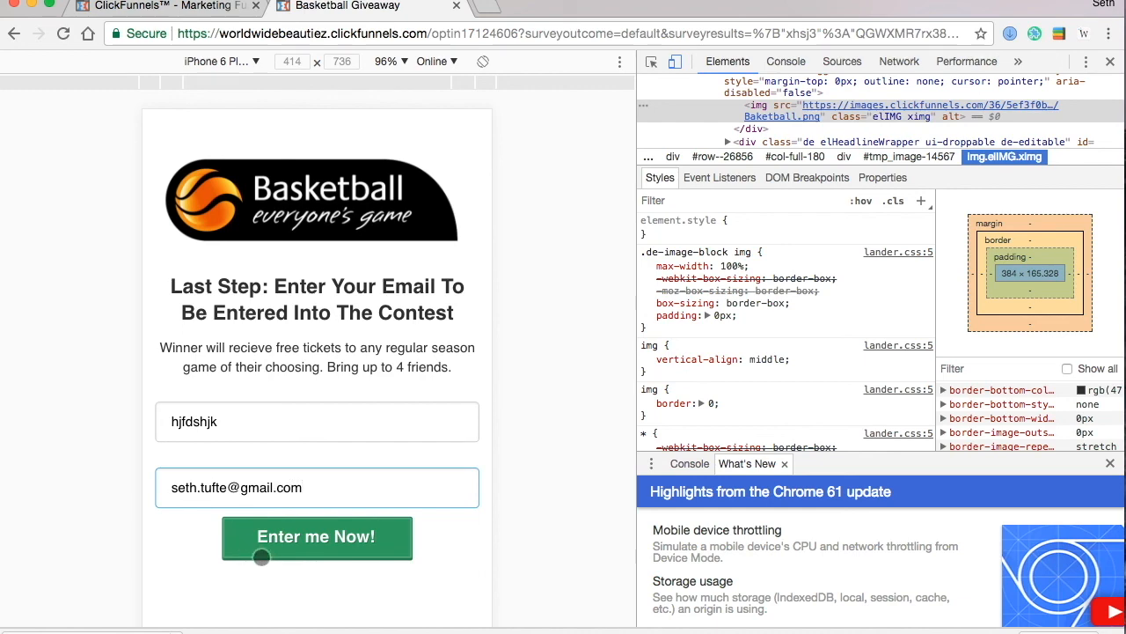
{"action": "left_click", "coordinate": [259, 555]}
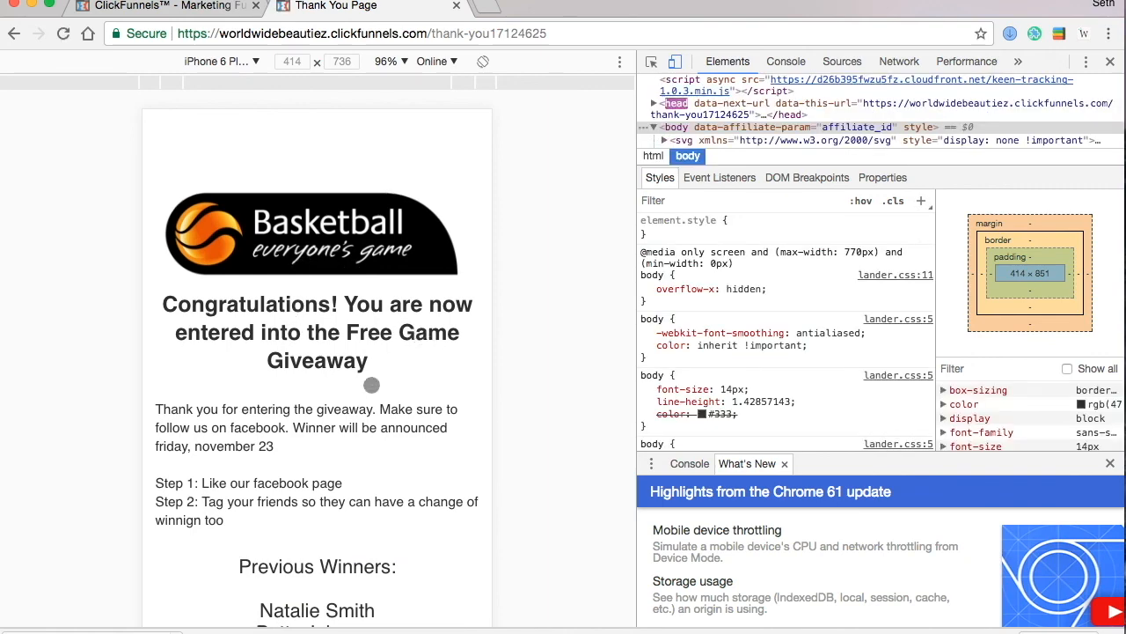
{"action": "scroll", "coordinate": [379, 385], "scroll_direction": "down", "scroll_amount": 2}
{"action": "scroll", "coordinate": [378, 384], "scroll_direction": "up", "scroll_amount": 1}
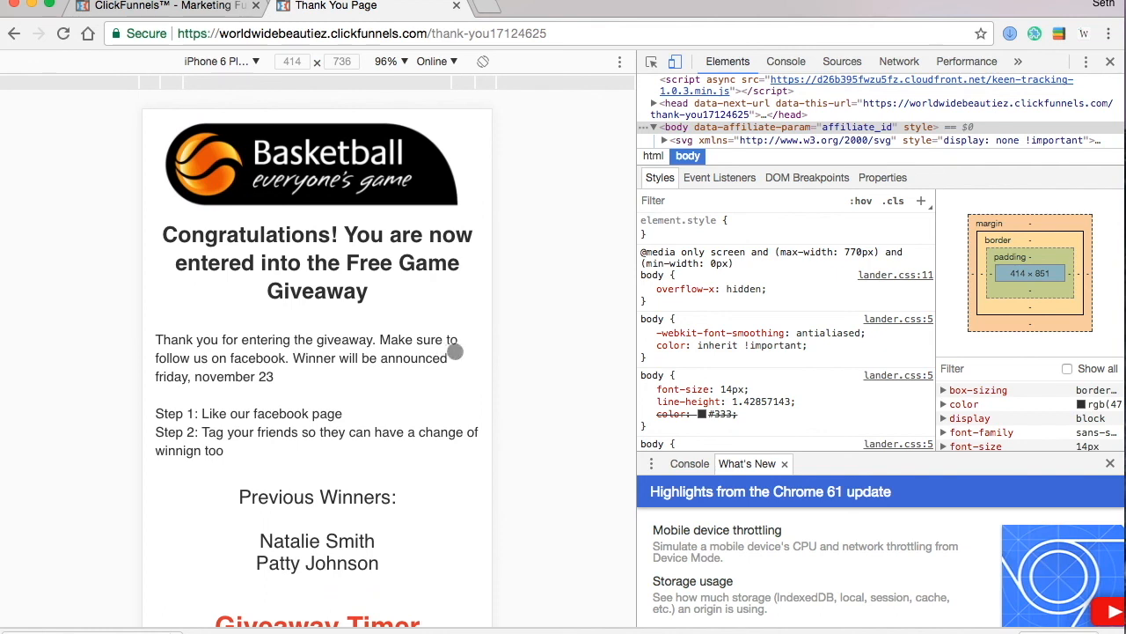
{"action": "scroll", "coordinate": [362, 397], "scroll_direction": "down", "scroll_amount": 1}
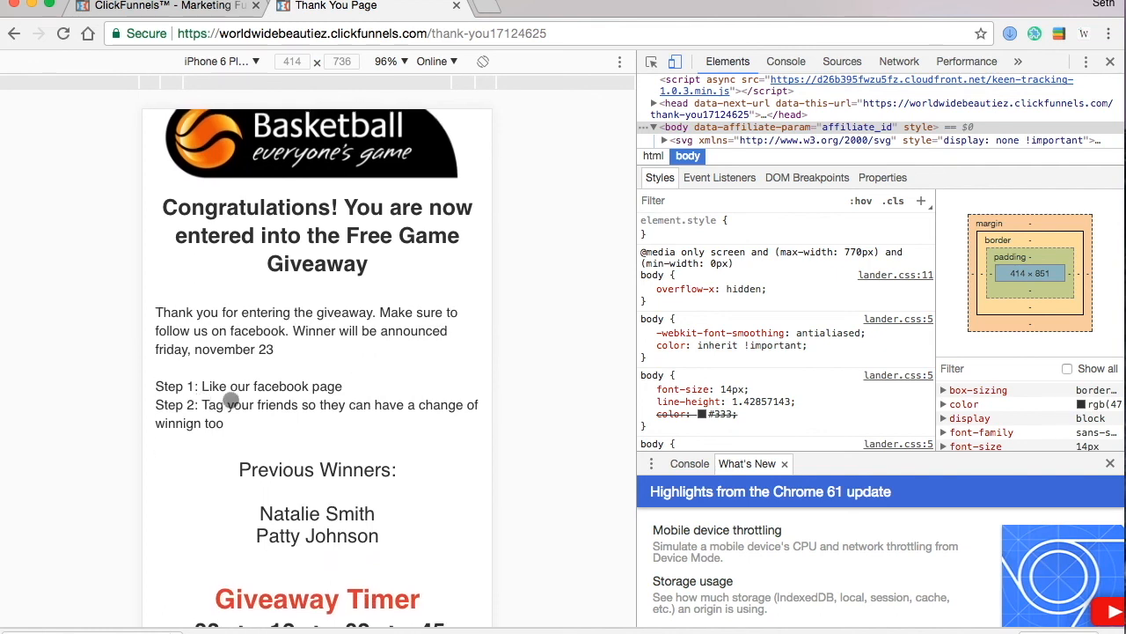
{"action": "scroll", "coordinate": [346, 516], "scroll_direction": "up", "scroll_amount": 1}
{"action": "scroll", "coordinate": [290, 503], "scroll_direction": "down", "scroll_amount": 1}
{"action": "scroll", "coordinate": [300, 528], "scroll_direction": "up", "scroll_amount": 1}
{"action": "left_click_drag", "start_coordinate": [880, 454], "coordinate": [879, 494]}
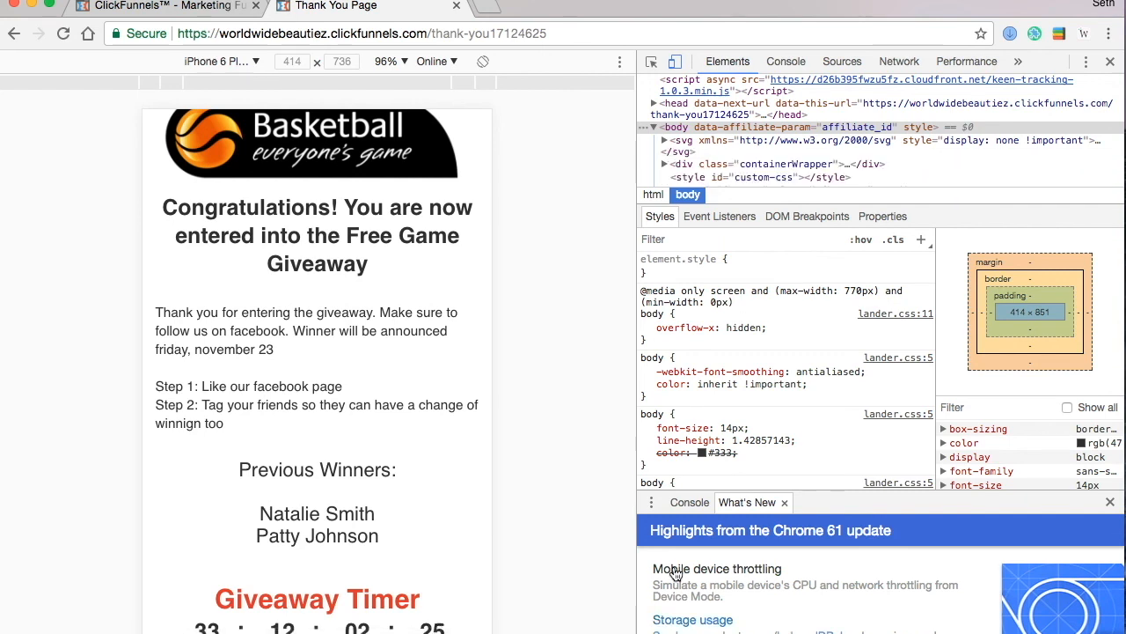
{"action": "scroll", "coordinate": [329, 486], "scroll_direction": "down", "scroll_amount": 1}
{"action": "scroll", "coordinate": [328, 488], "scroll_direction": "up", "scroll_amount": 1}
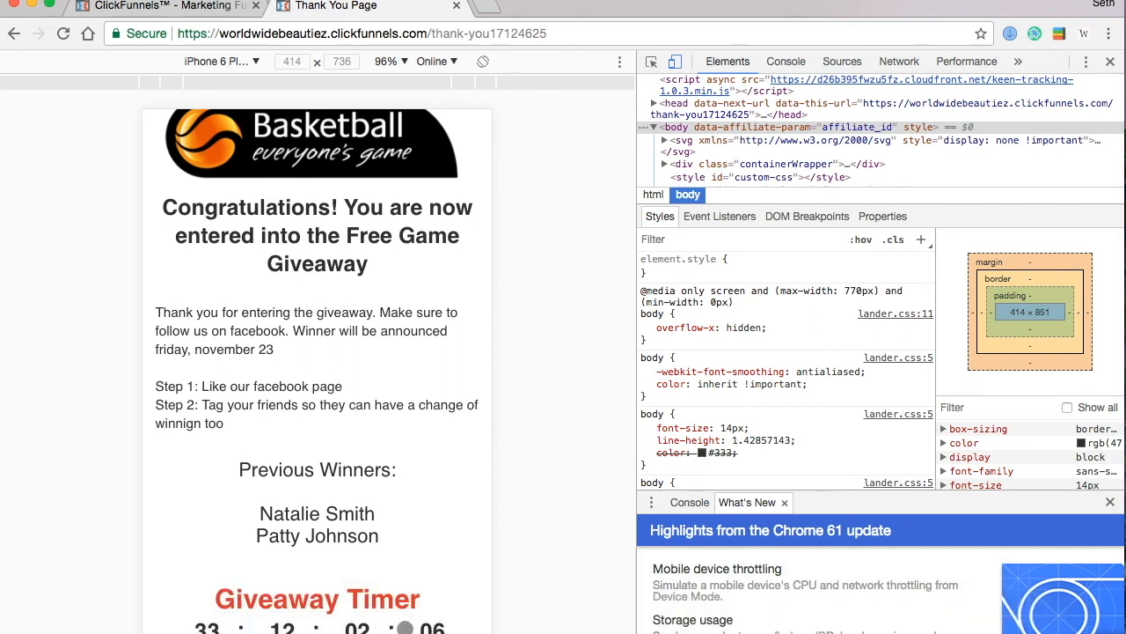
{"action": "scroll", "coordinate": [437, 514], "scroll_direction": "up", "scroll_amount": 2}
{"action": "scroll", "coordinate": [438, 513], "scroll_direction": "down", "scroll_amount": 2}
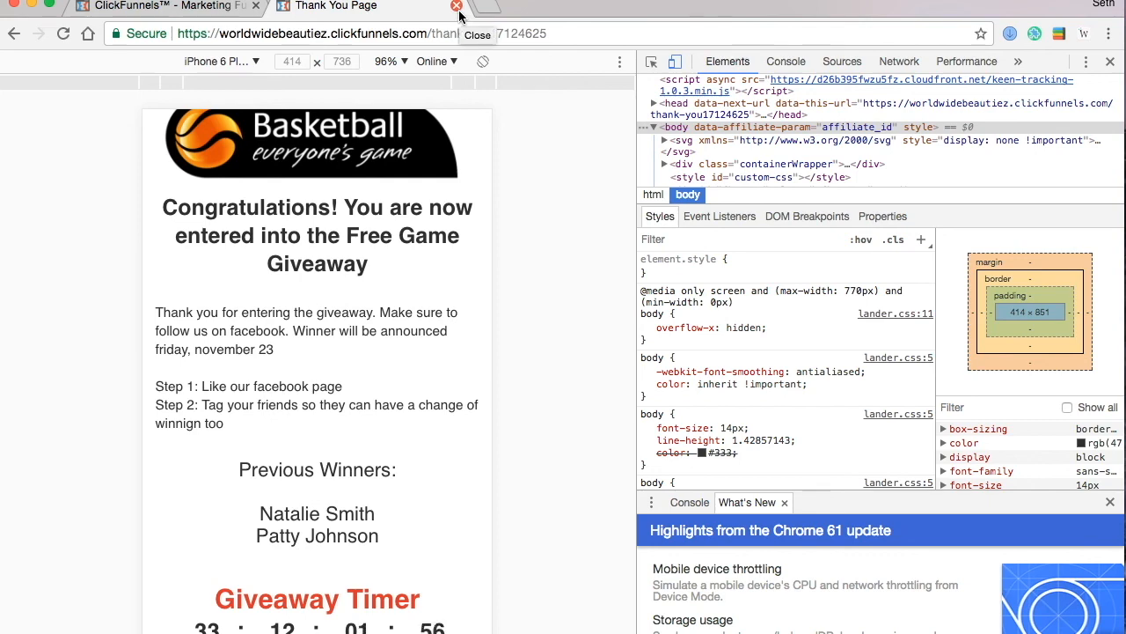
- Close the live Thank You page tab, returning to the Basketball Giveaway Optin step in ClickFunnels
{"action": "left_click", "coordinate": [457, 7]}
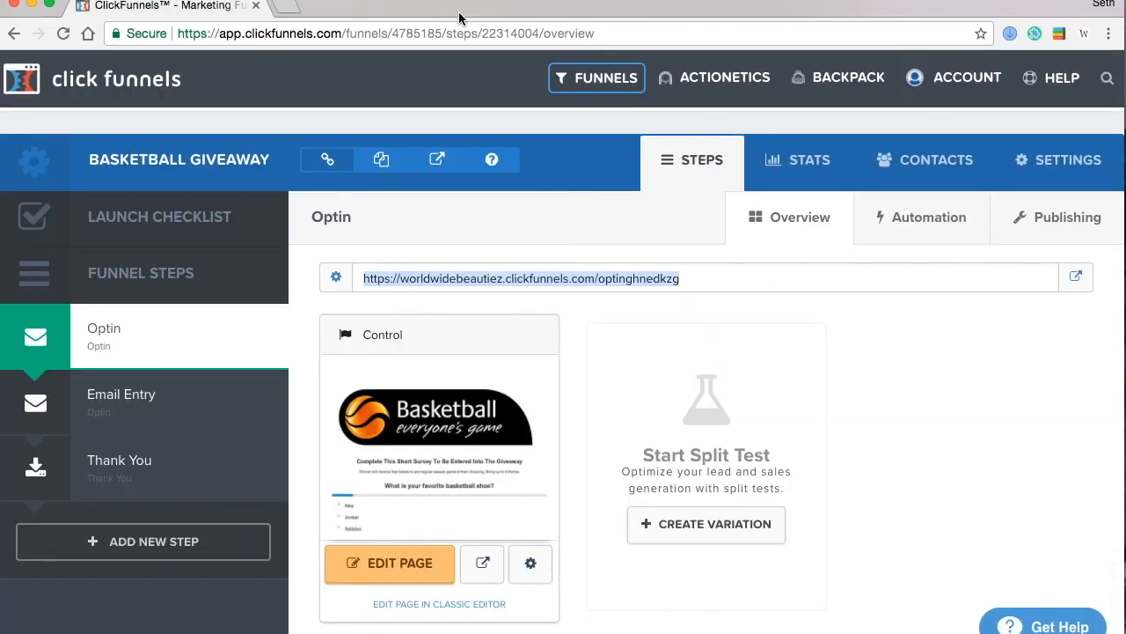
{"action": "left_click", "coordinate": [874, 481]}
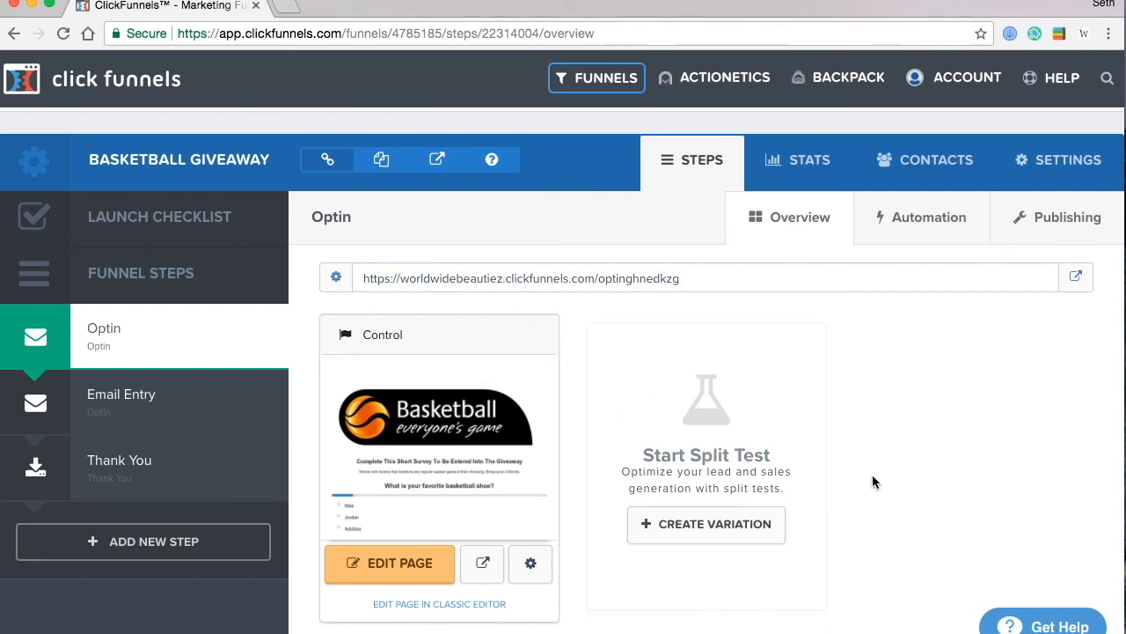